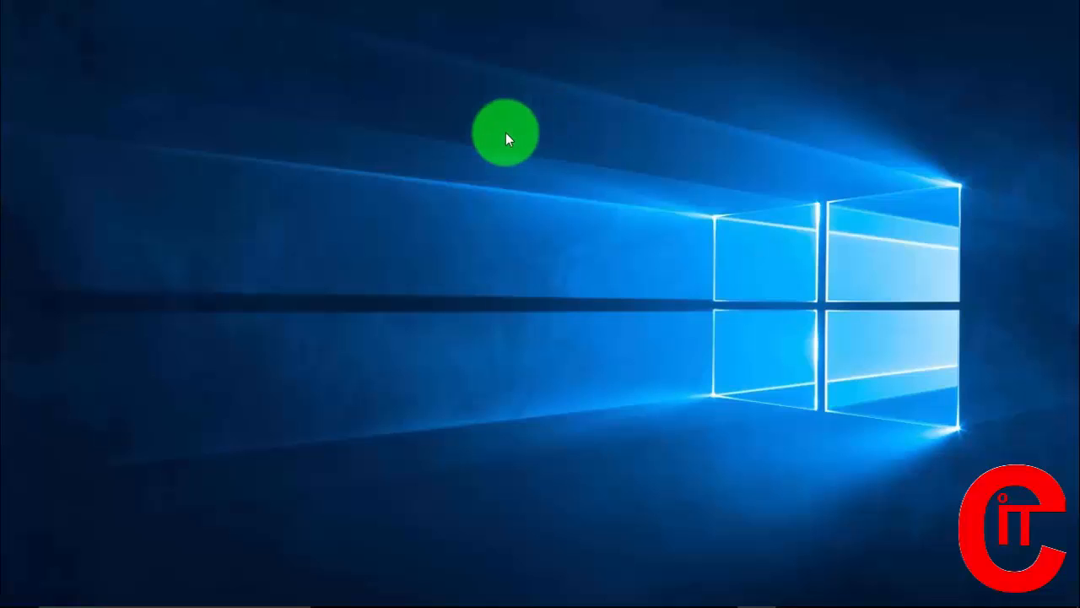
{"action": "right_click", "coordinate": [459, 108]}
{"action": "left_click", "coordinate": [496, 156]}
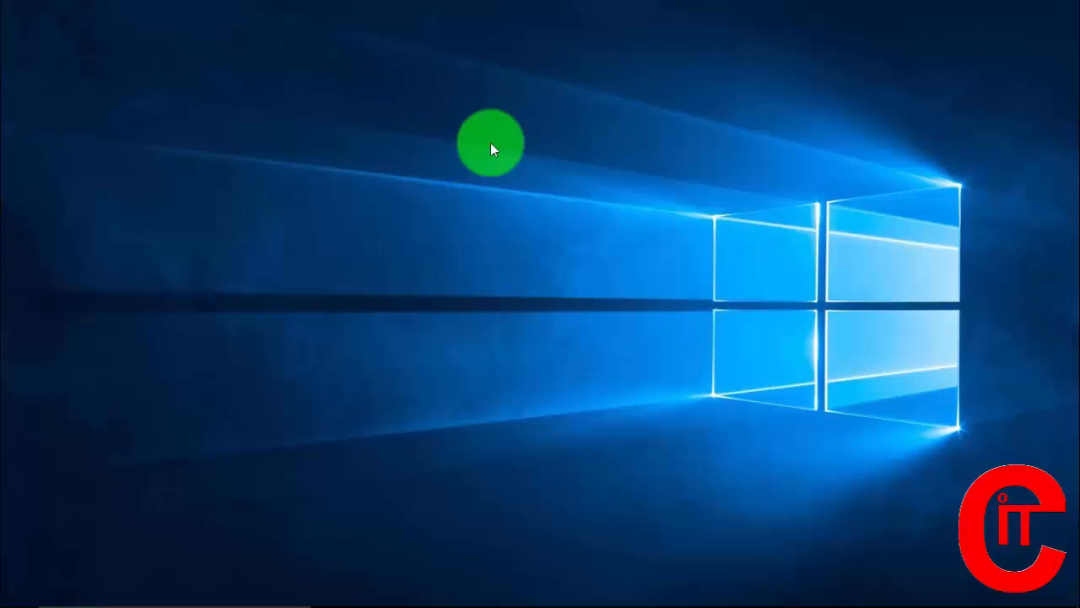
{"action": "right_click", "coordinate": [486, 140]}
{"action": "left_click", "coordinate": [528, 189]}
{"action": "right_click", "coordinate": [486, 139]}
{"action": "left_click", "coordinate": [528, 192]}
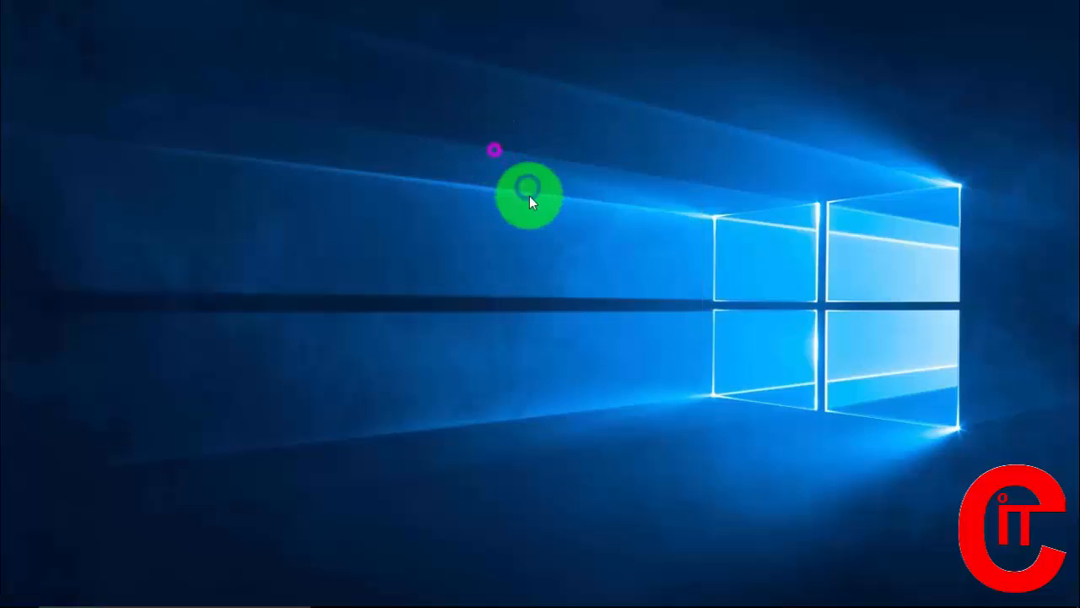
{"action": "right_click", "coordinate": [485, 139]}
{"action": "left_click", "coordinate": [527, 190]}
{"action": "right_click", "coordinate": [507, 149]}
{"action": "left_click", "coordinate": [540, 197]}
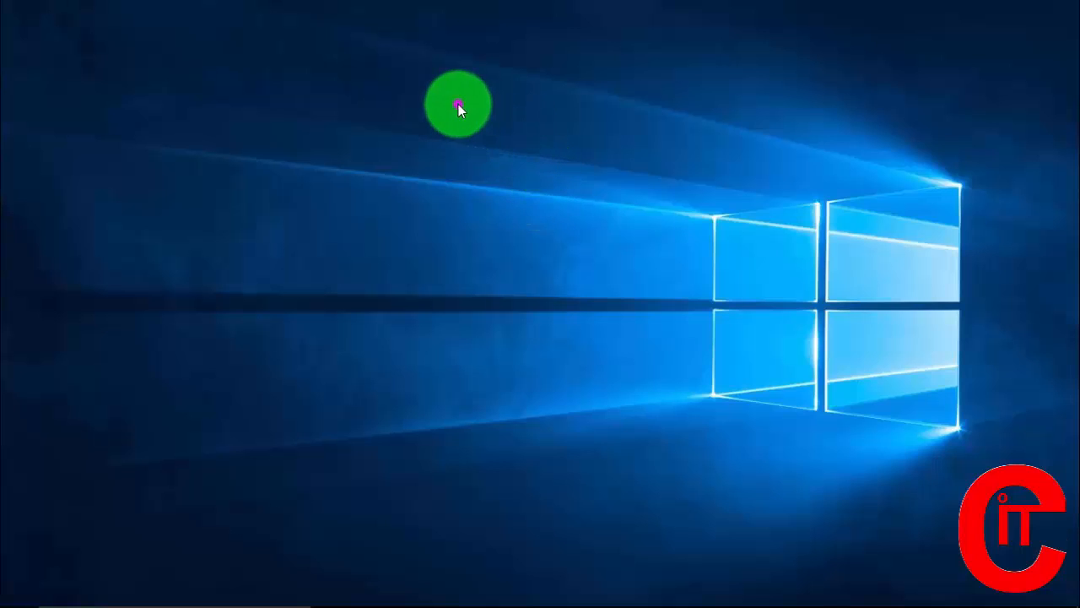
{"action": "right_click", "coordinate": [458, 105]}
{"action": "left_click", "coordinate": [493, 151]}
{"action": "right_click", "coordinate": [473, 122]}
{"action": "left_click", "coordinate": [512, 168]}
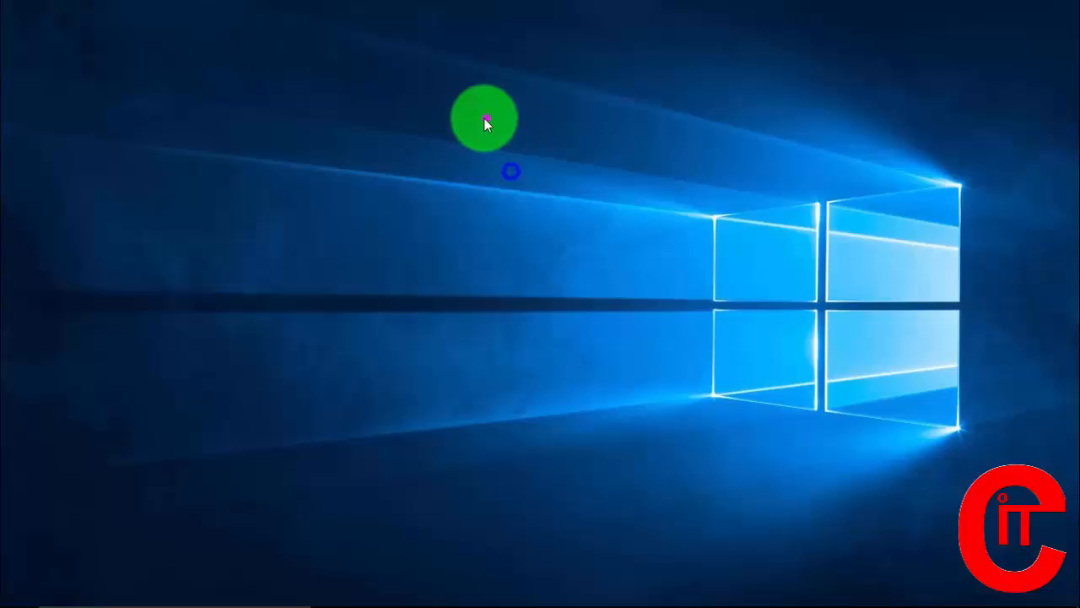
{"action": "right_click", "coordinate": [484, 119]}
{"action": "left_click", "coordinate": [518, 162]}
{"action": "right_click", "coordinate": [495, 121]}
{"action": "left_click", "coordinate": [523, 169]}
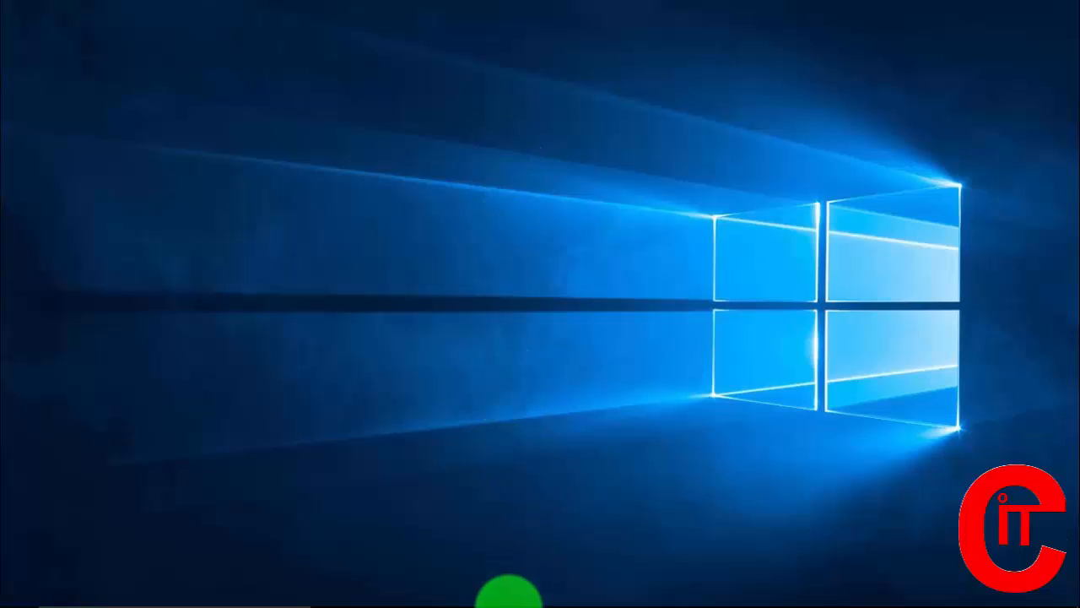
Step: Switch to Photoshop with the woman's photo open and activate the Crop tool
{"action": "left_click", "coordinate": [518, 590]}
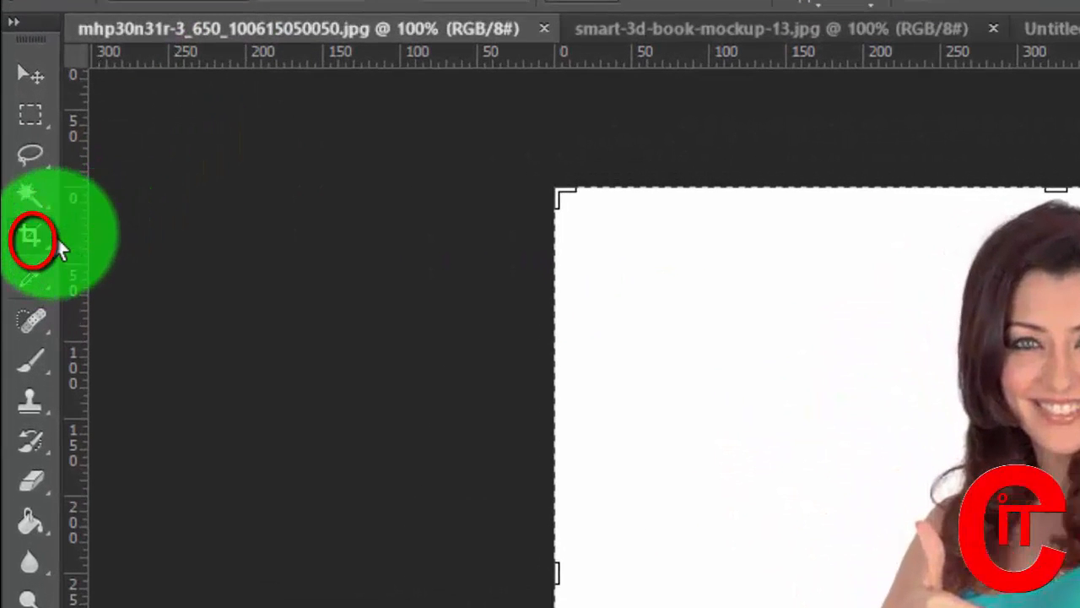
{"action": "right_click", "coordinate": [15, 162]}
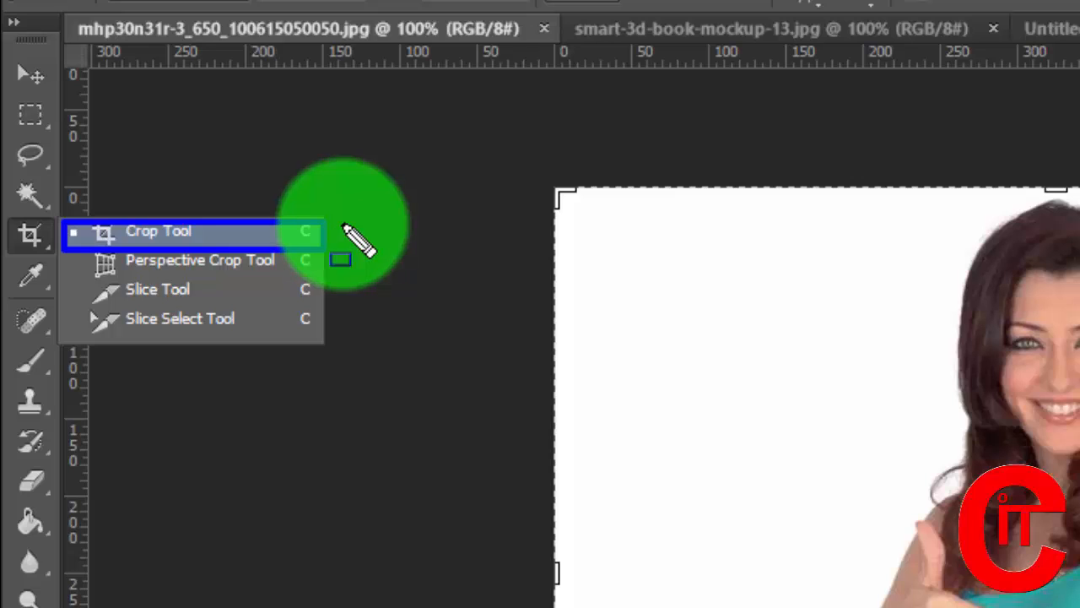
{"action": "left_click", "coordinate": [194, 247]}
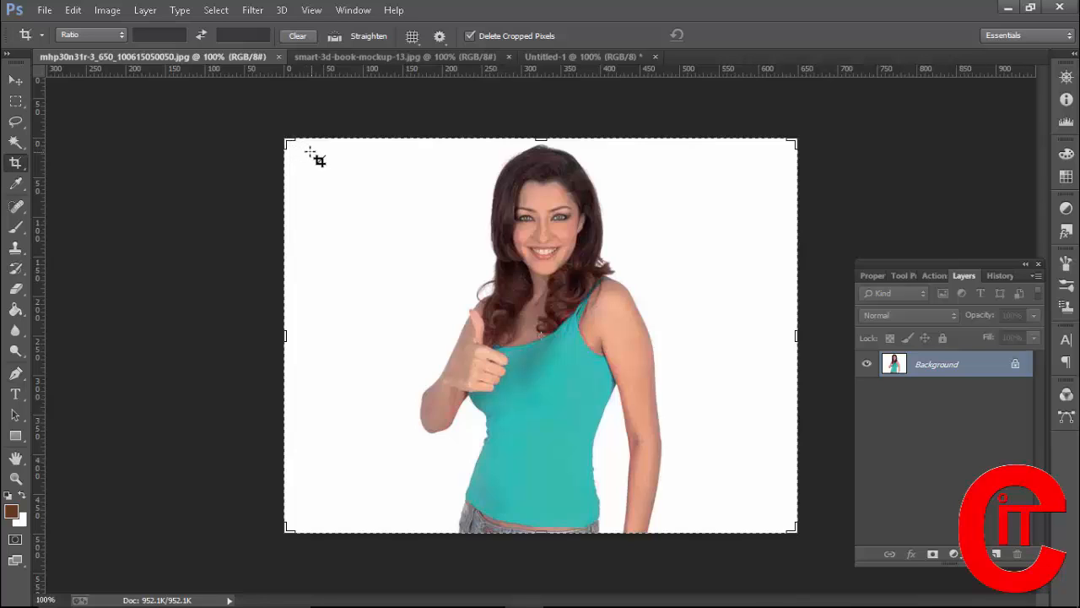
Step: Try cropping both sides of the photo around the woman to about 320 px wide, and undo the crop
{"action": "left_click_drag", "start_coordinate": [287, 141], "coordinate": [350, 139]}
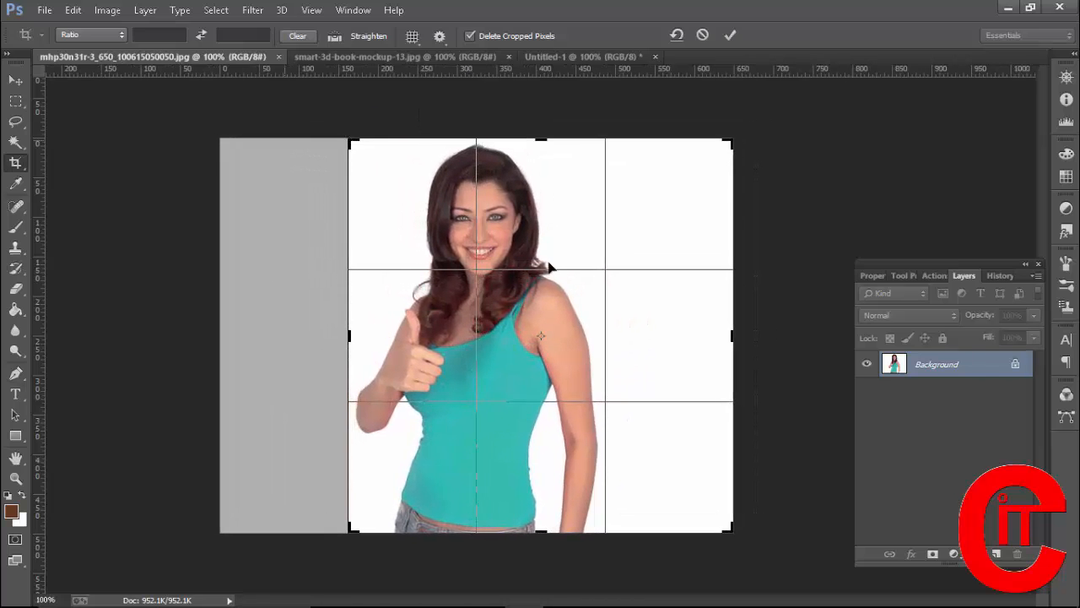
{"action": "left_click_drag", "start_coordinate": [731, 335], "coordinate": [667, 322]}
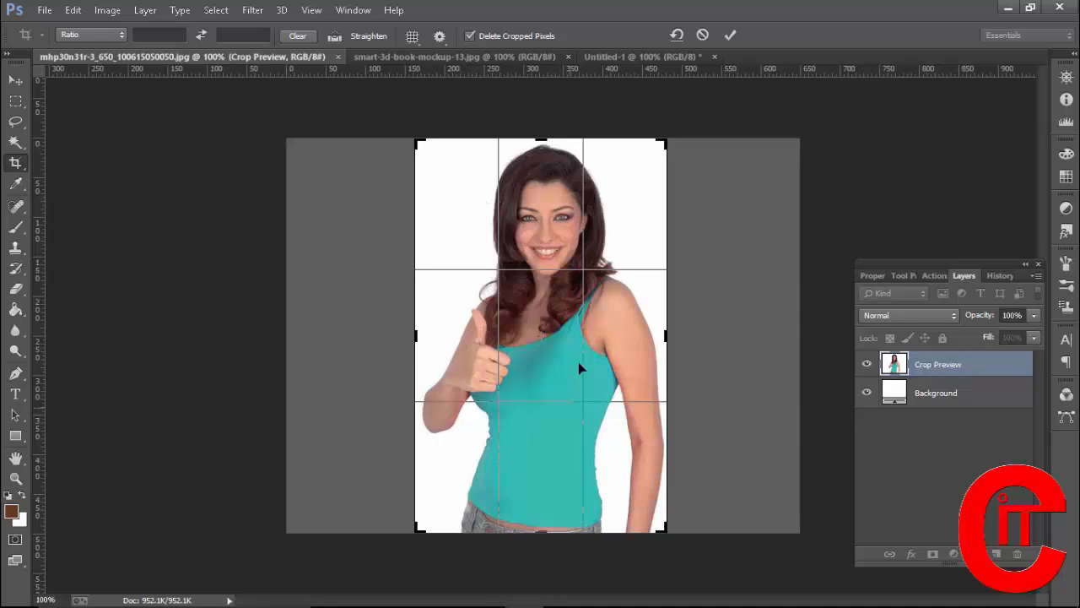
{"action": "key", "text": "Return"}
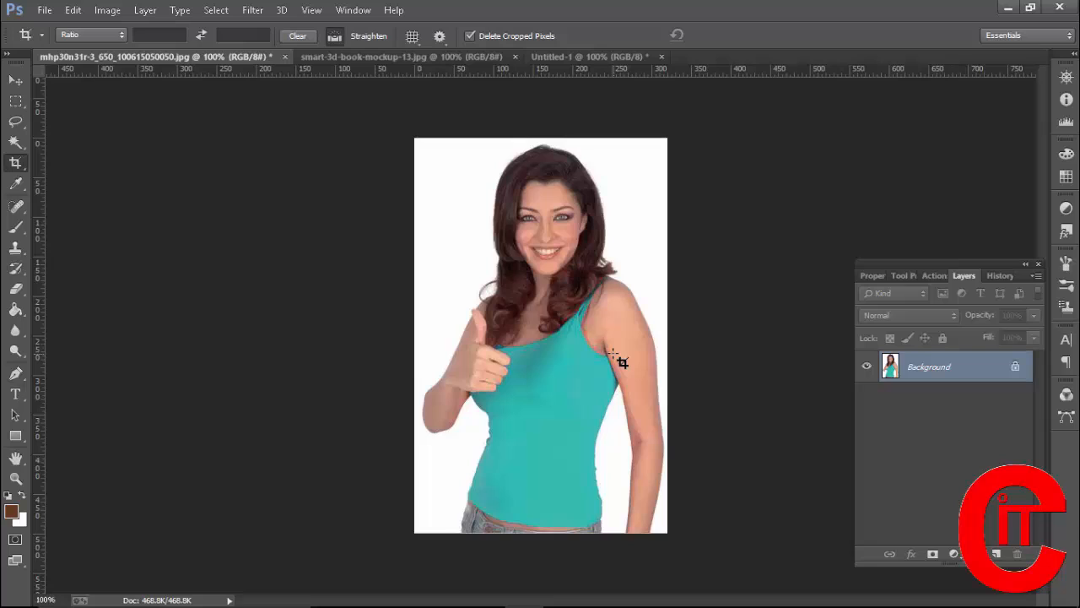
{"action": "key", "text": "ctrl+z"}
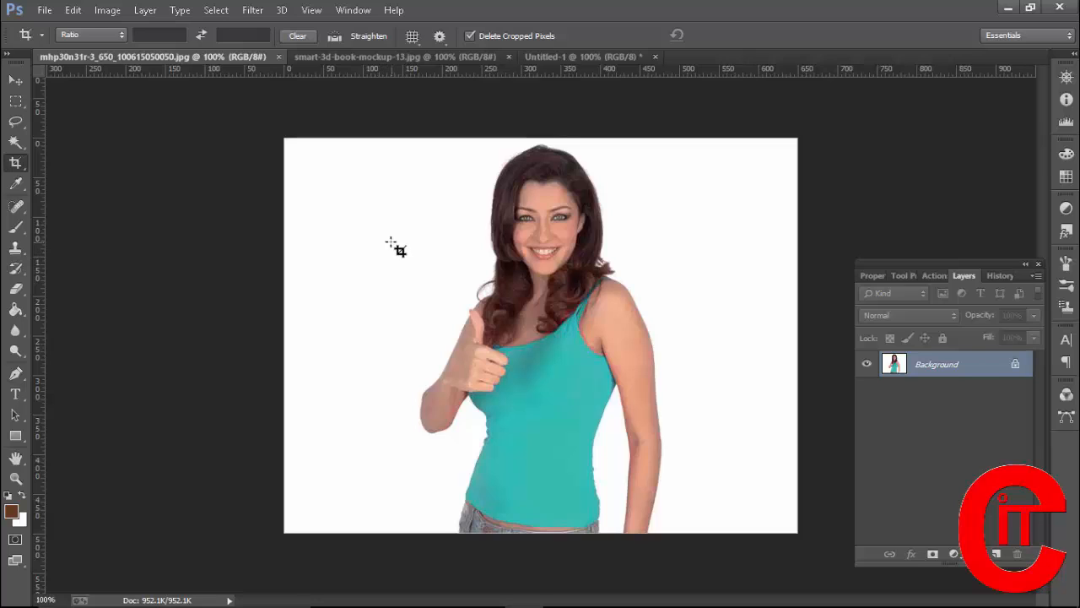
Step: Select the white background with the Magic Wand, adding the gap between the woman's arm and torso to the selection
{"action": "left_click", "coordinate": [14, 142]}
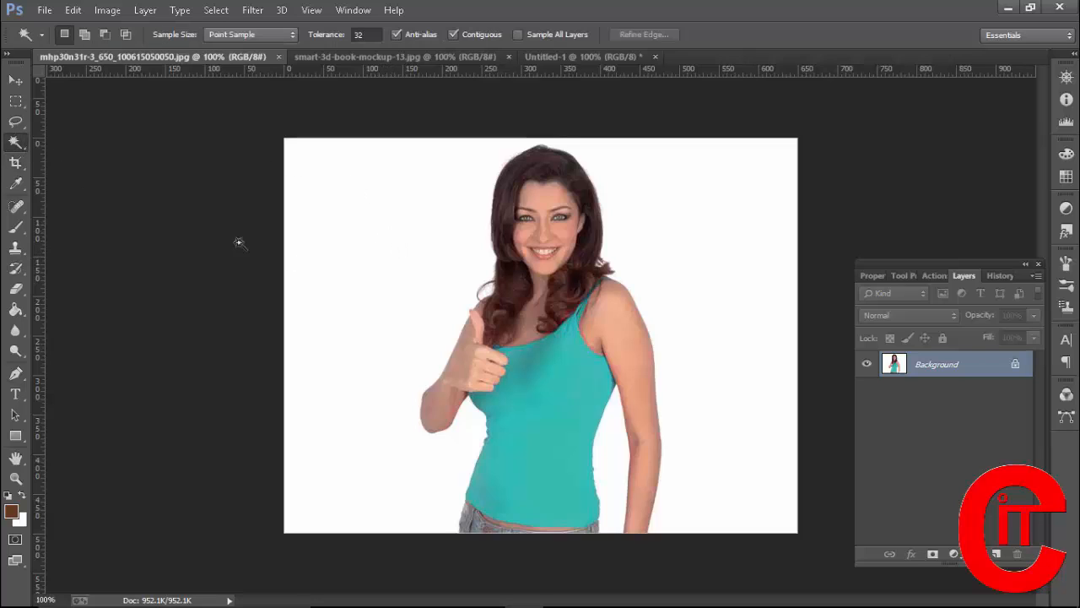
{"action": "left_click", "coordinate": [380, 248]}
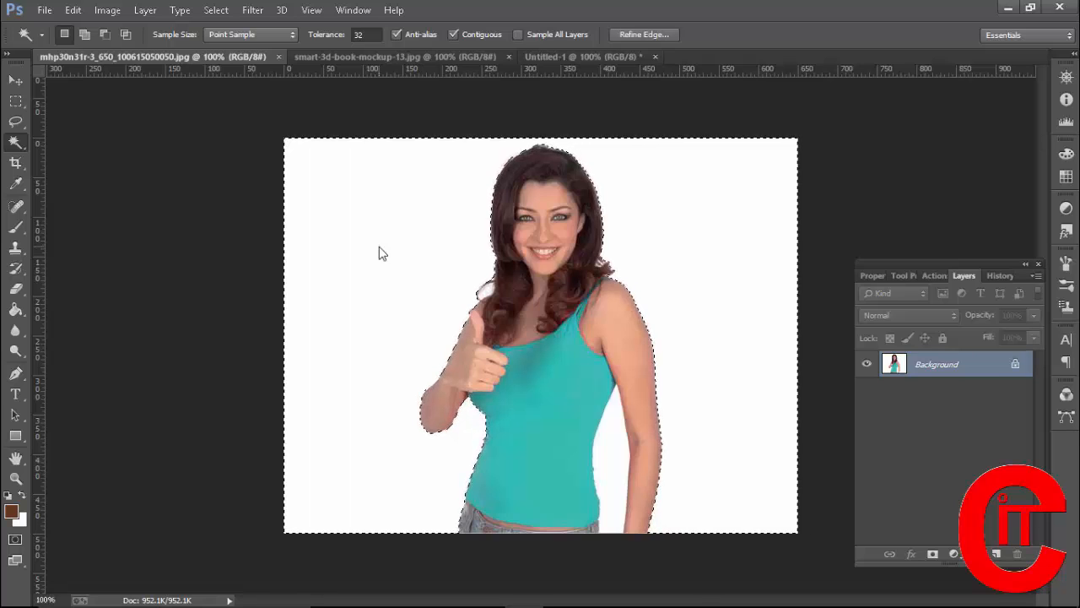
{"action": "left_click", "coordinate": [617, 422], "text": "shift"}
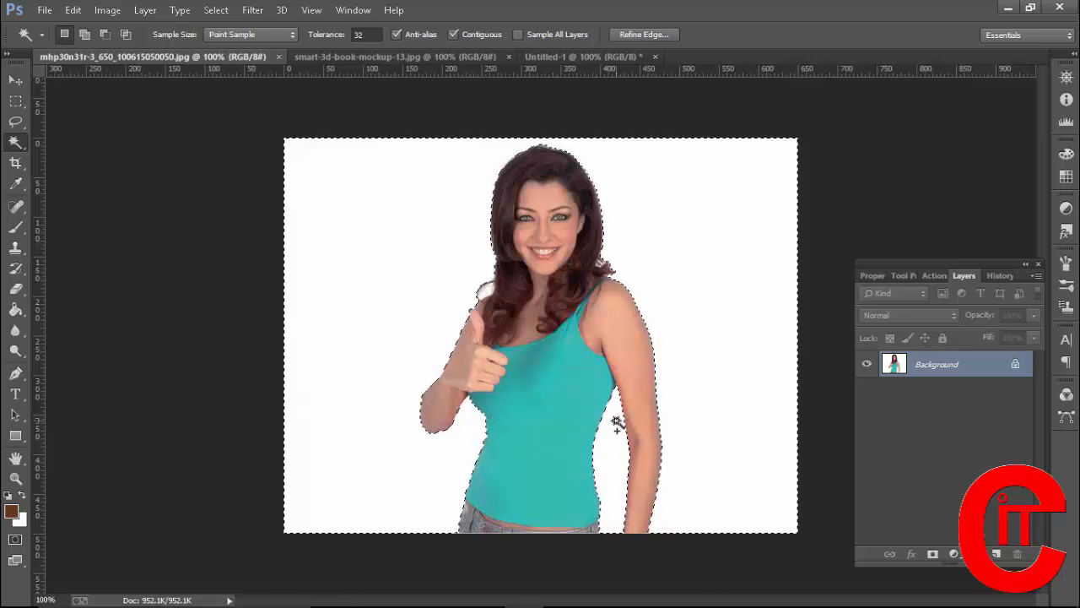
Step: Unlock the Background layer, delete the selected white area to transparency, and clear the selection
{"action": "key", "text": "Delete"}
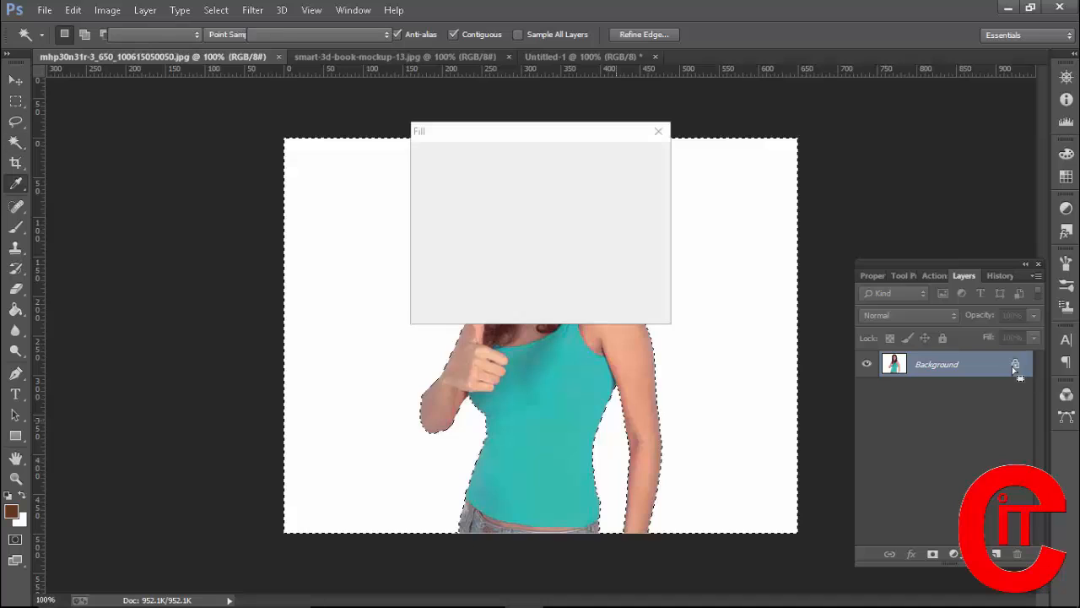
{"action": "left_click", "coordinate": [632, 187]}
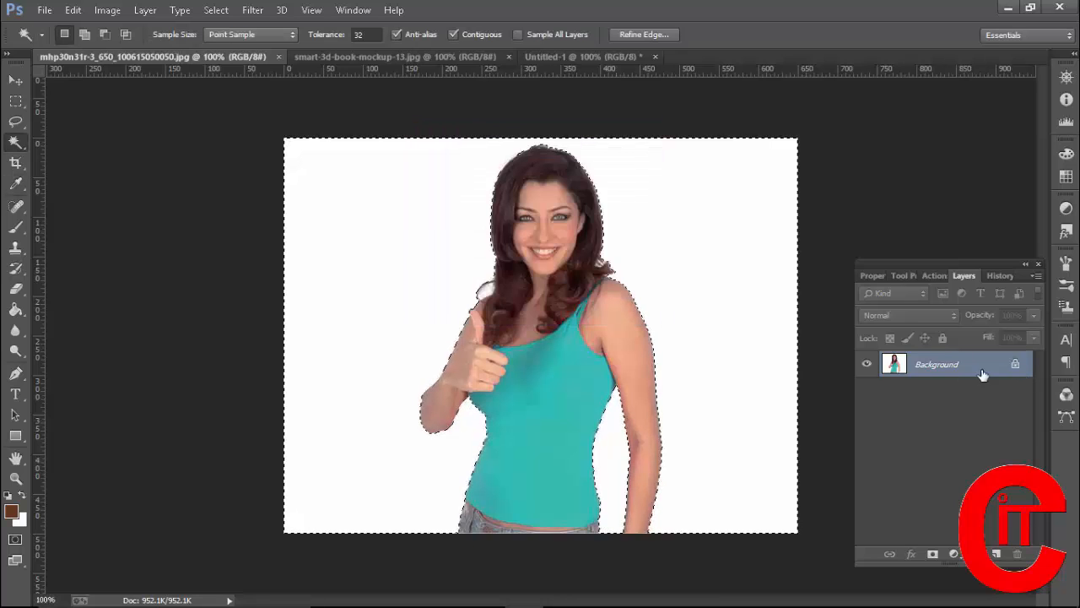
{"action": "left_click", "coordinate": [1016, 364]}
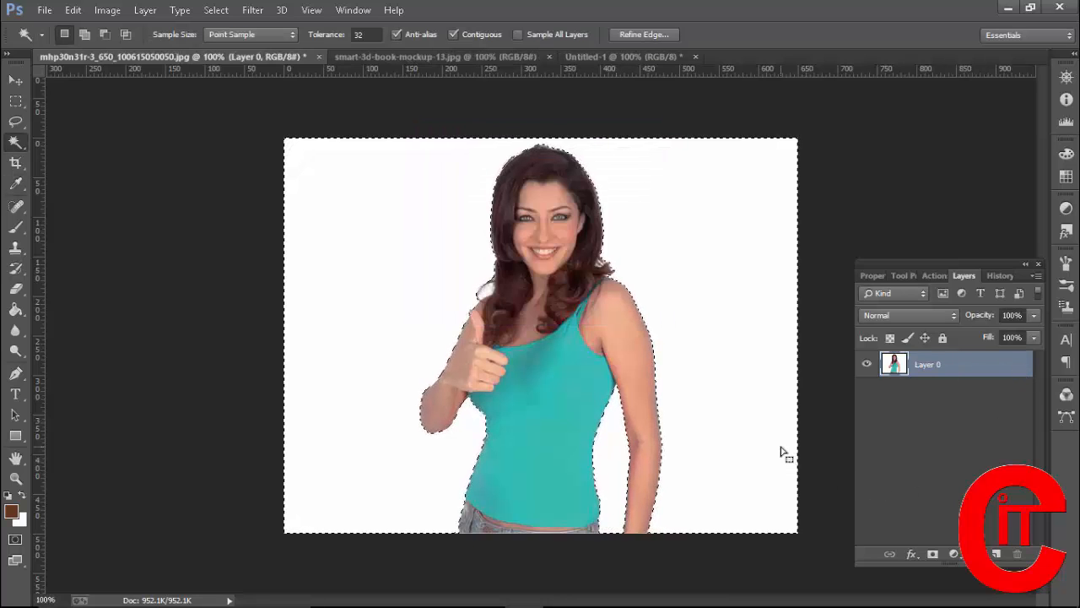
{"action": "key", "text": "Delete"}
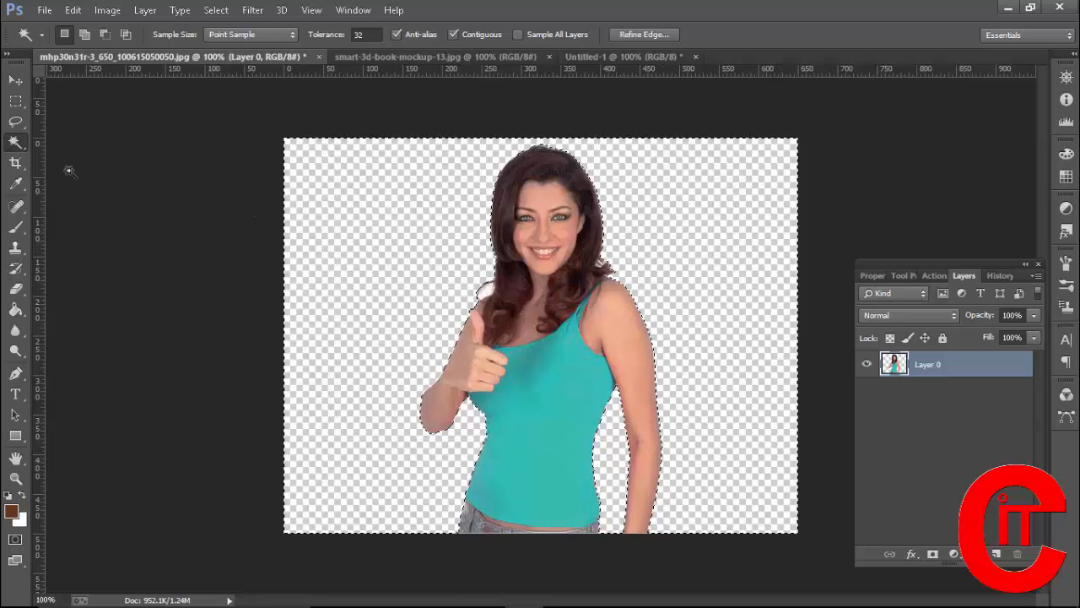
{"action": "key", "text": "ctrl+d"}
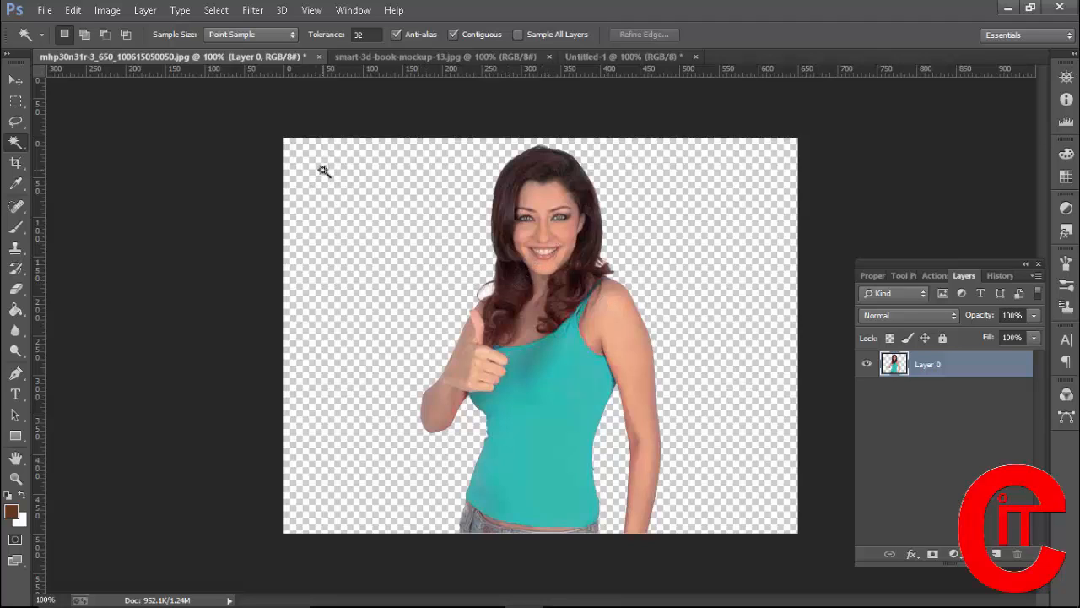
Step: Try cropping the transparent areas on both sides of the woman to about 305 px wide, and undo the crop
{"action": "left_click", "coordinate": [15, 162]}
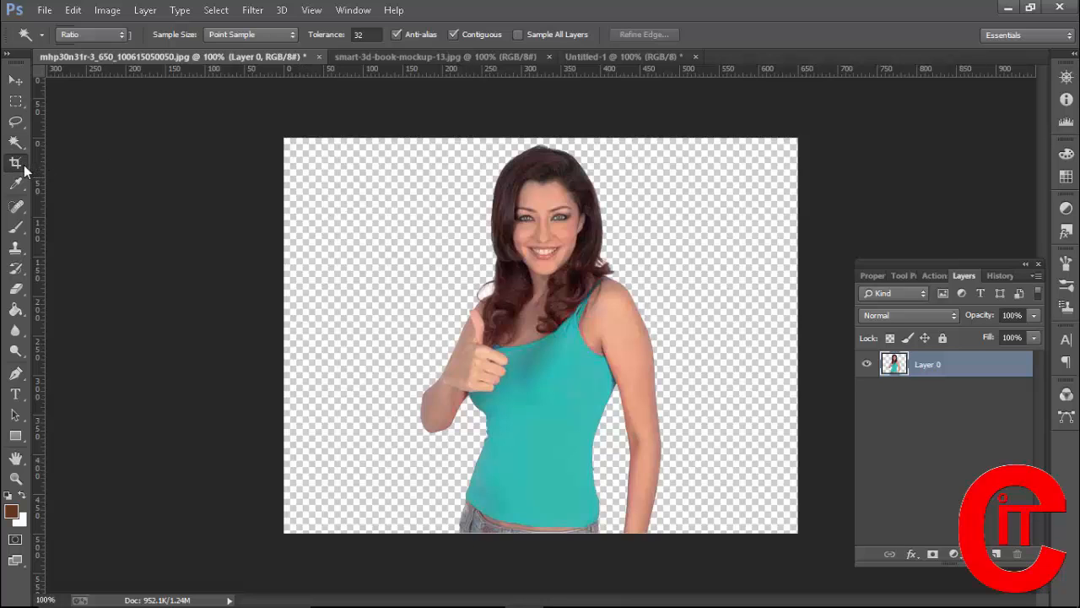
{"action": "left_click_drag", "start_coordinate": [284, 336], "coordinate": [354, 346]}
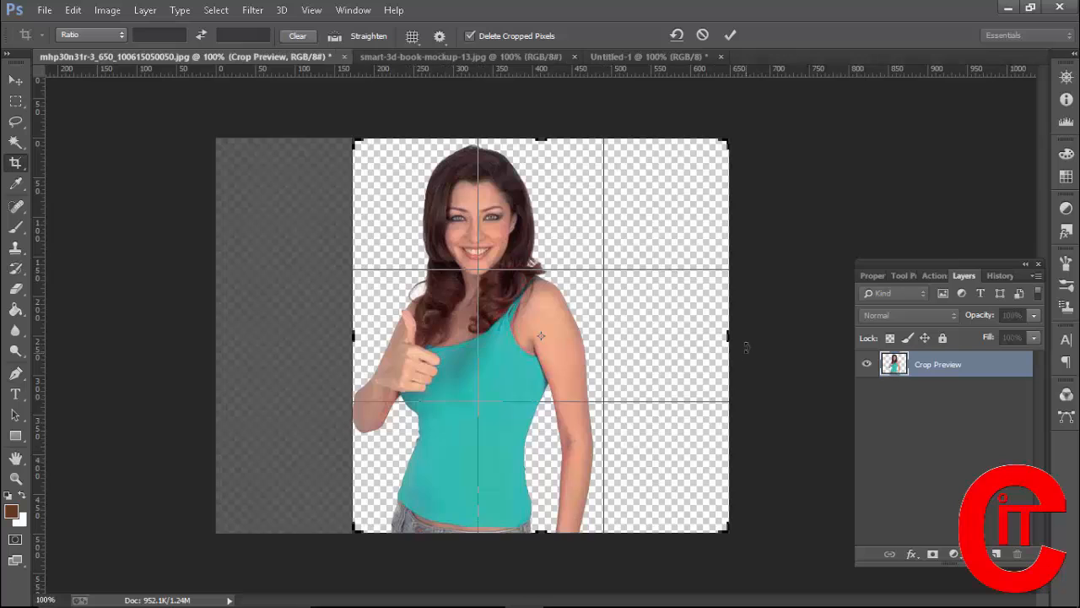
{"action": "left_click_drag", "start_coordinate": [729, 337], "coordinate": [658, 329]}
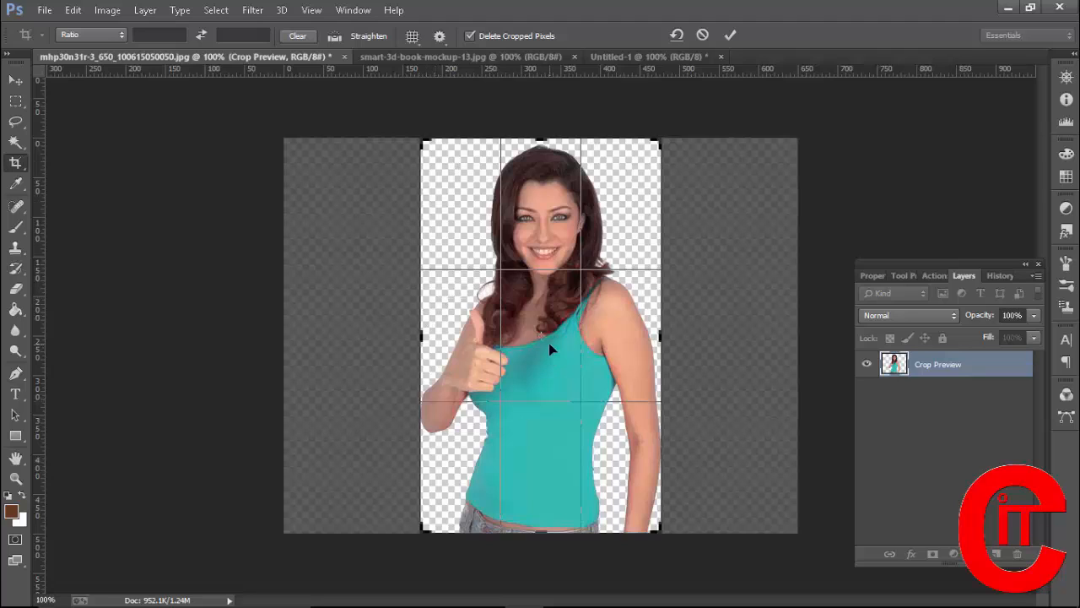
{"action": "key", "text": "Return"}
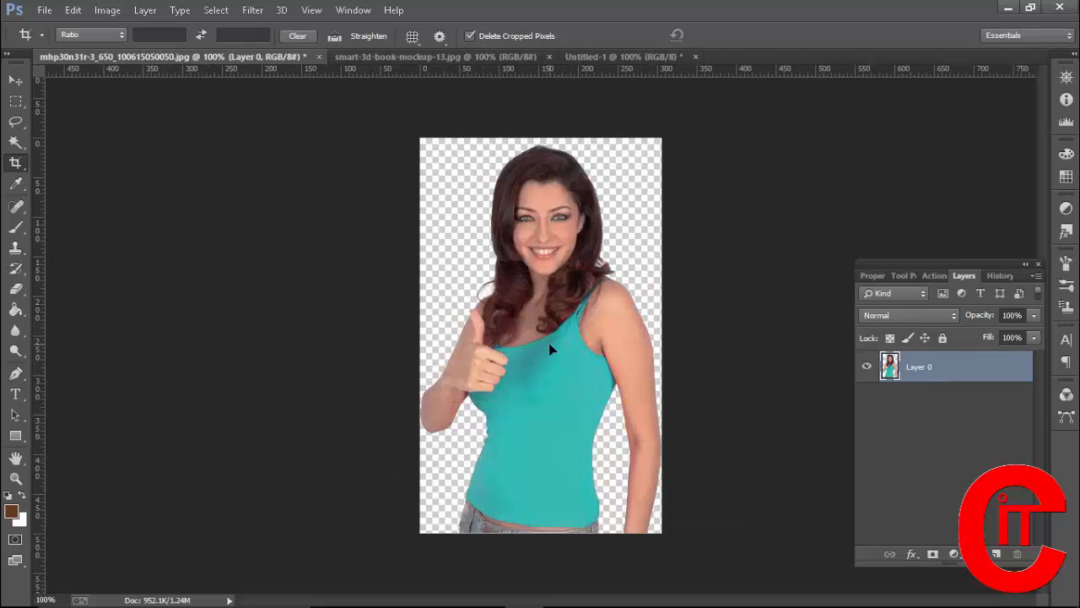
{"action": "key", "text": "ctrl+z"}
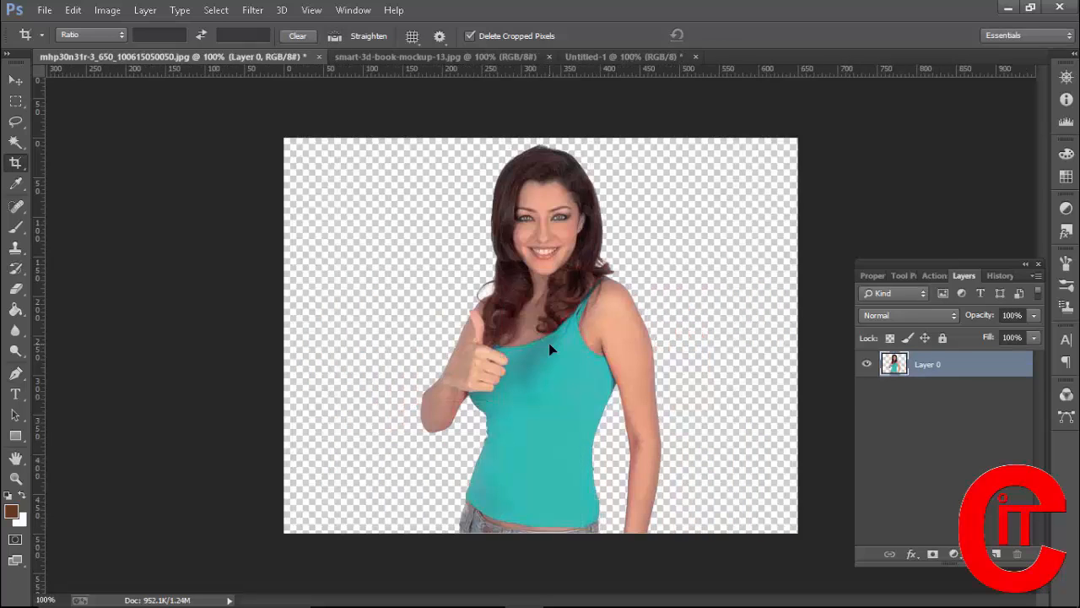
Step: Crop both sides of the cut-out image again to about 305 px wide with Delete Cropped Pixels enabled
{"action": "left_click", "coordinate": [17, 164]}
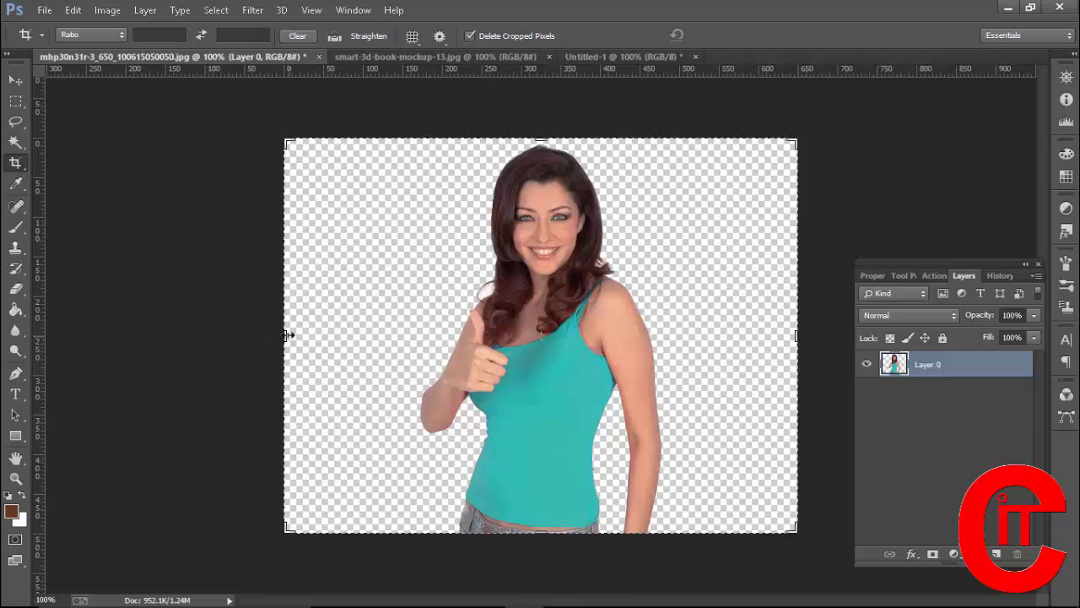
{"action": "left_click_drag", "start_coordinate": [288, 335], "coordinate": [482, 399]}
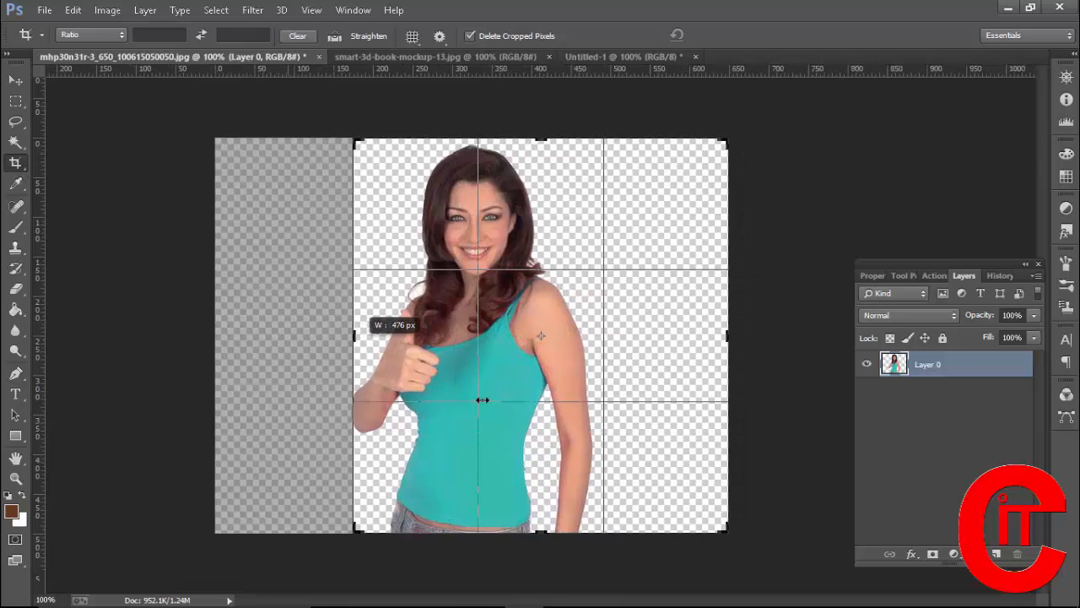
{"action": "left_click_drag", "start_coordinate": [722, 332], "coordinate": [651, 315]}
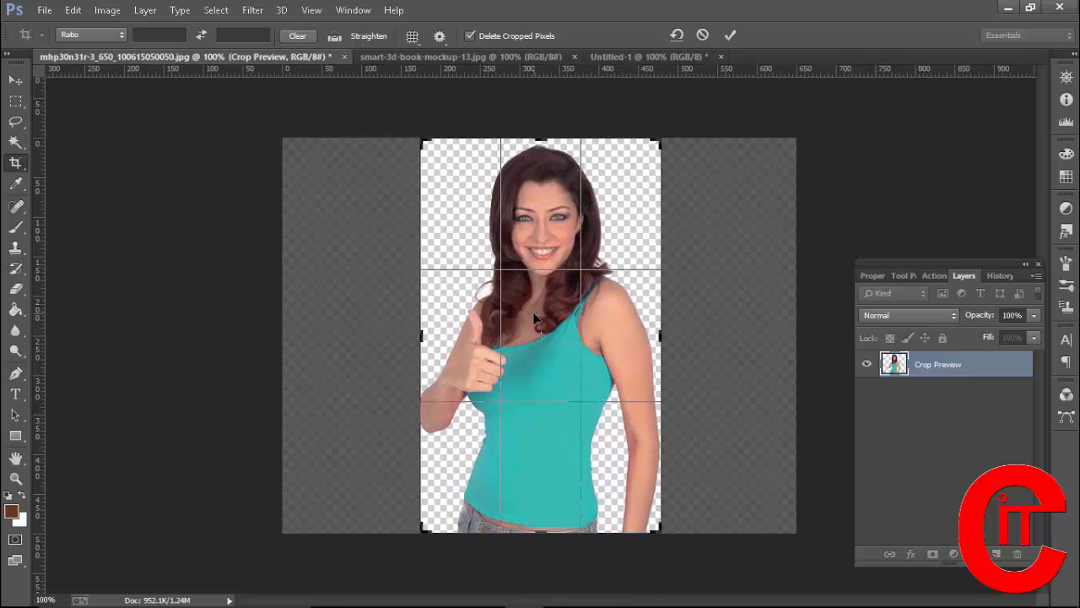
{"action": "key", "text": "Return"}
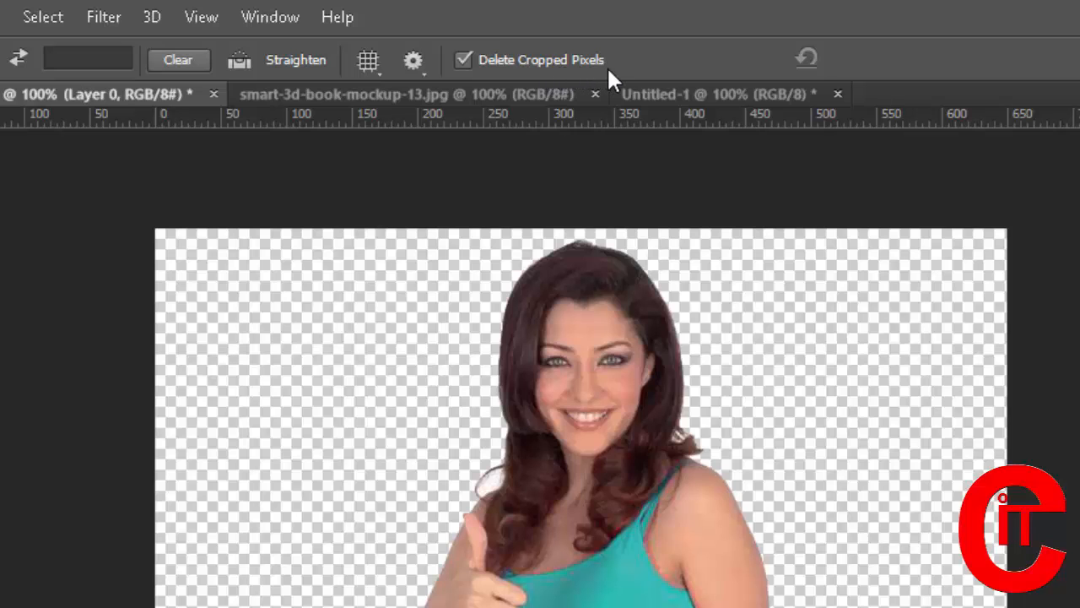
Step: Disable Delete Cropped Pixels and crop both sides of the image around the woman to about 315 px wide
{"action": "left_click", "coordinate": [463, 58]}
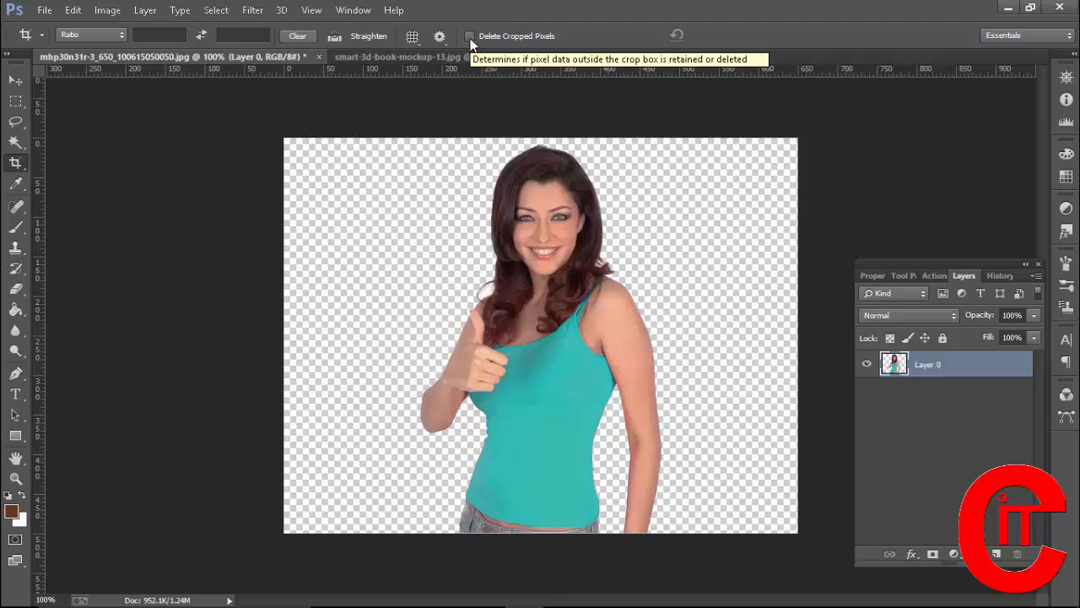
{"action": "left_click", "coordinate": [16, 164]}
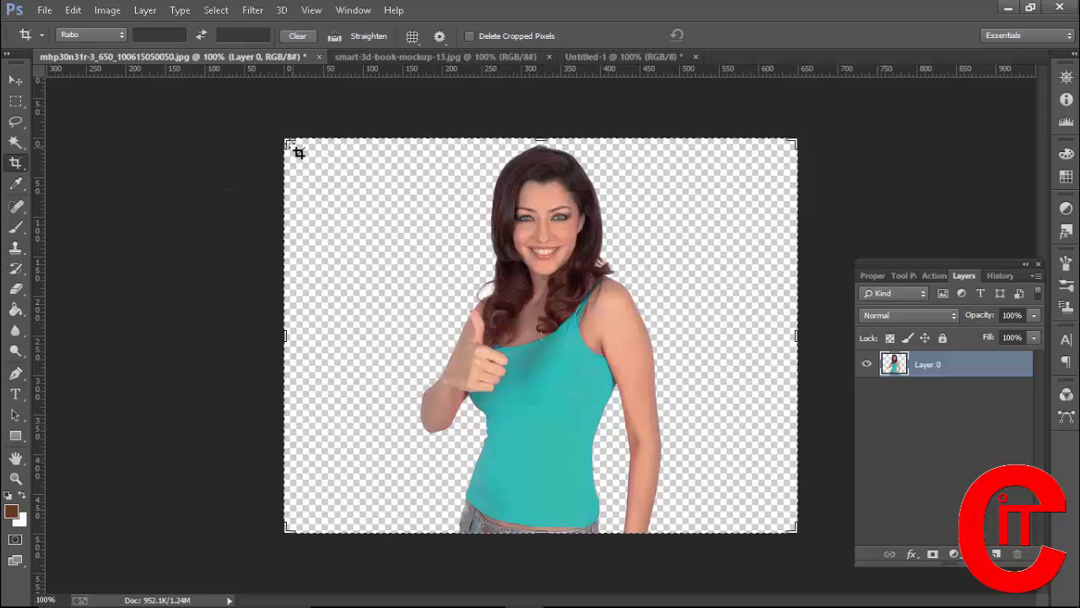
{"action": "left_click_drag", "start_coordinate": [285, 335], "coordinate": [356, 337]}
{"action": "left_click_drag", "start_coordinate": [727, 337], "coordinate": [655, 336]}
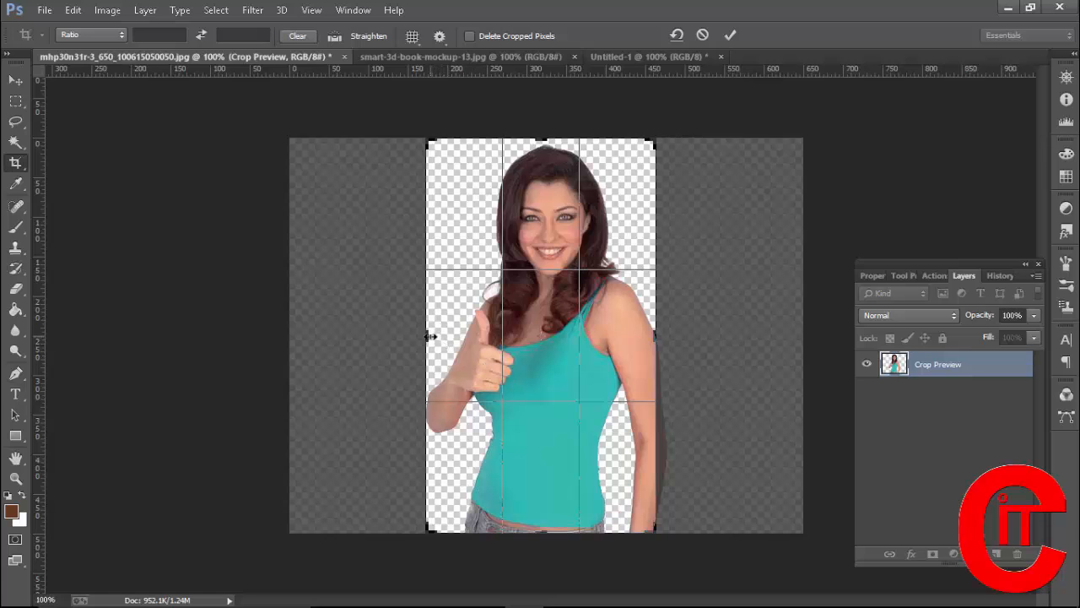
{"action": "left_click_drag", "start_coordinate": [427, 336], "coordinate": [420, 336]}
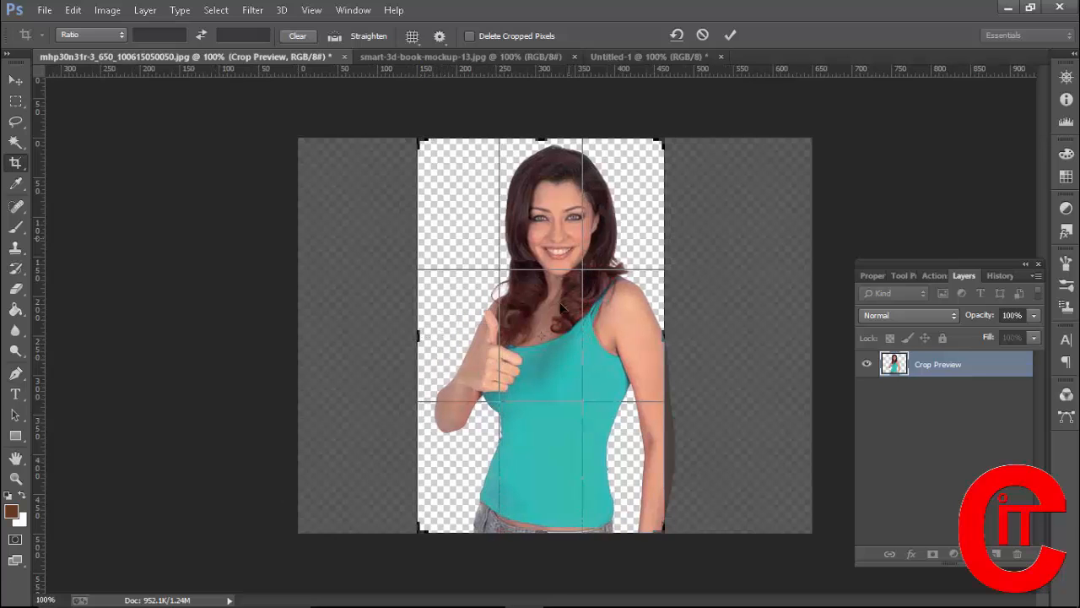
{"action": "double_click", "coordinate": [512, 327]}
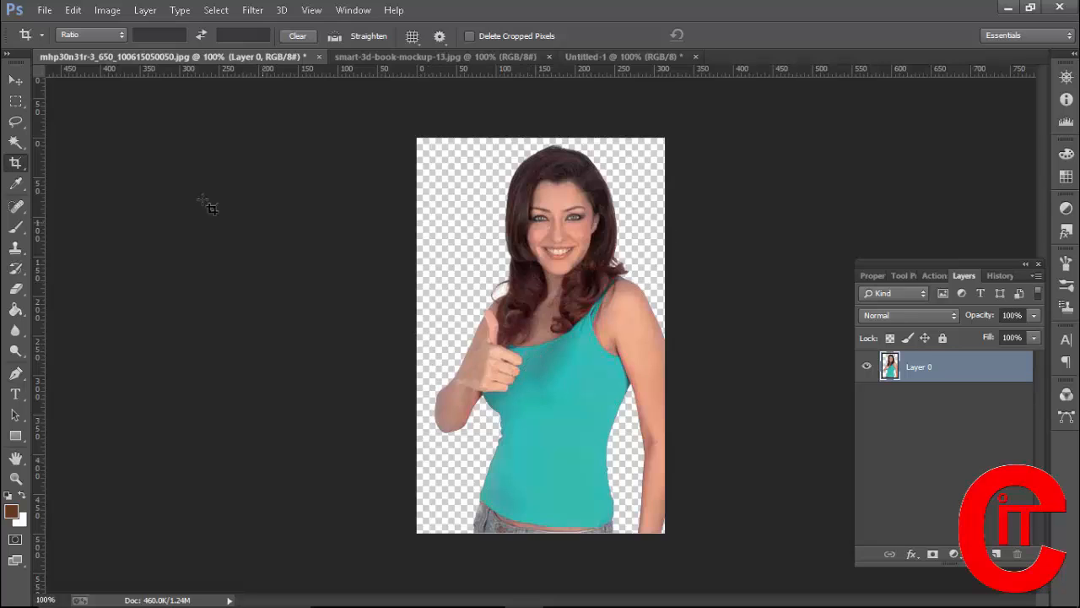
Step: Move the woman's layer slightly to the left within the cropped canvas
{"action": "left_click", "coordinate": [18, 83]}
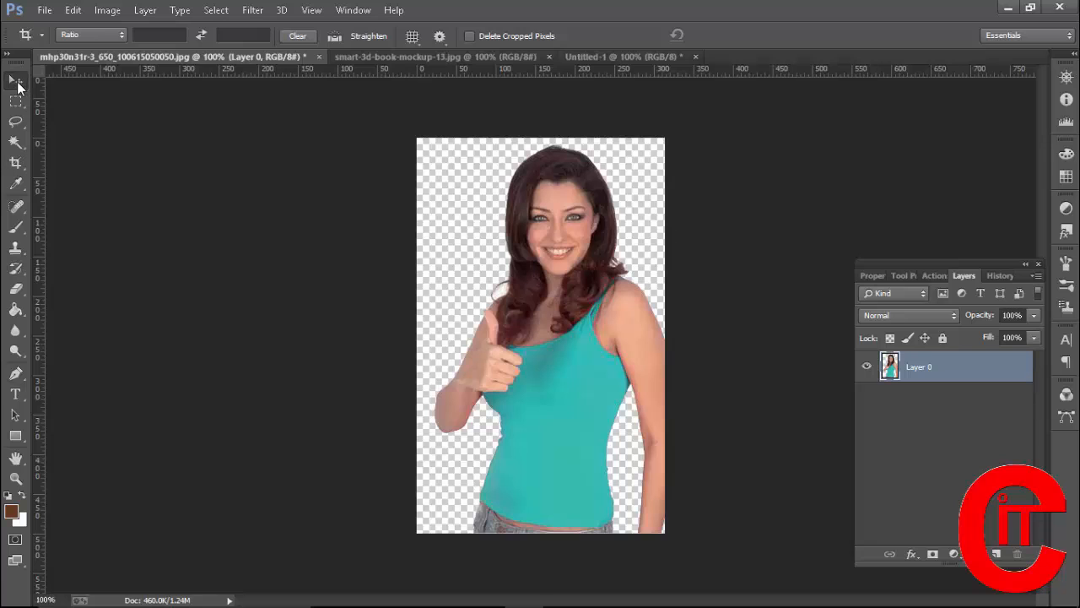
{"action": "left_click_drag", "start_coordinate": [541, 444], "coordinate": [529, 441]}
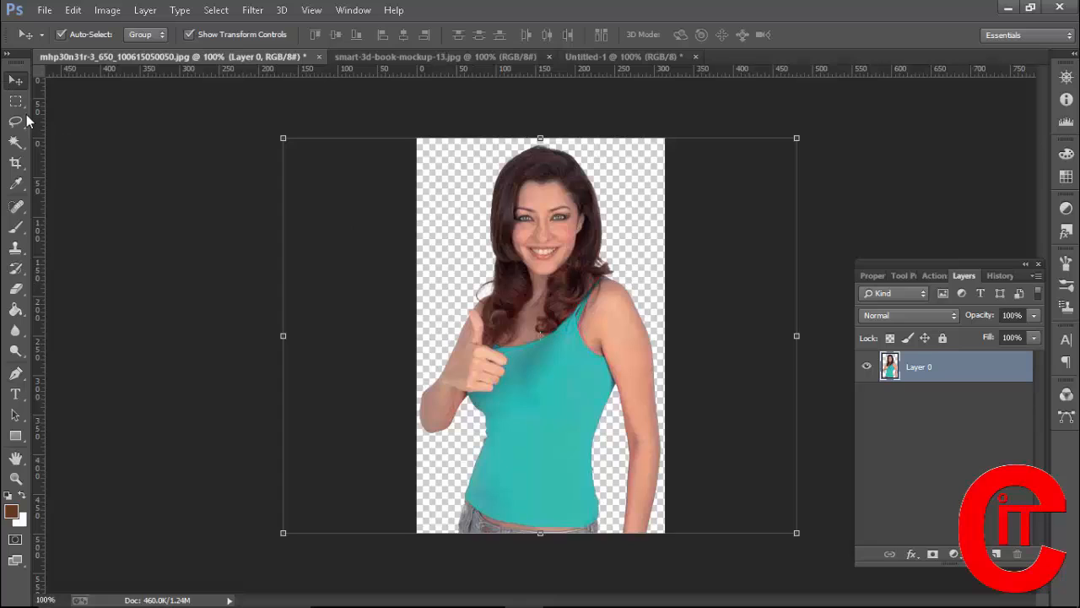
Step: Try a perspective crop on Top-E-book-Cover-300x225.jpg, placing the four corners around the tilted book's front cover
{"action": "left_click", "coordinate": [26, 164]}
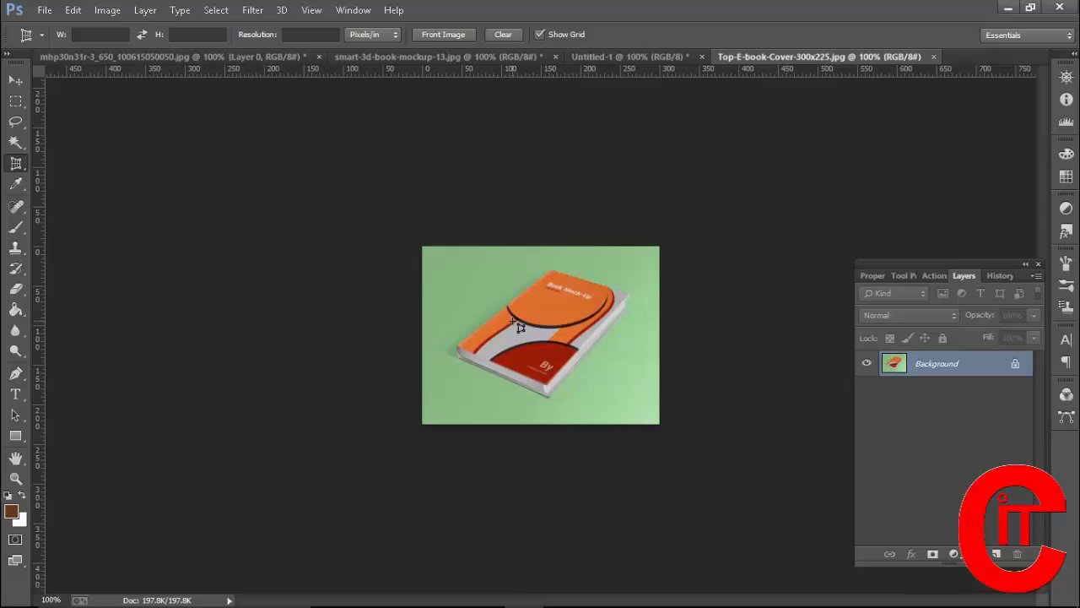
{"action": "left_click", "coordinate": [457, 347]}
{"action": "left_click", "coordinate": [551, 270]}
{"action": "left_click", "coordinate": [630, 294]}
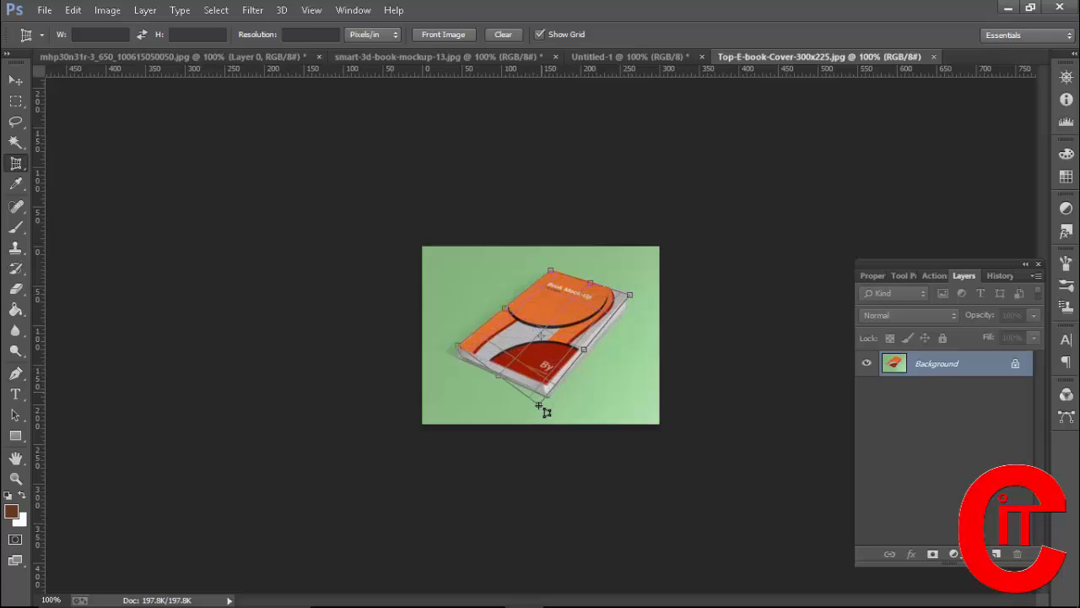
{"action": "left_click", "coordinate": [553, 386]}
{"action": "left_click_drag", "start_coordinate": [561, 391], "coordinate": [556, 394]}
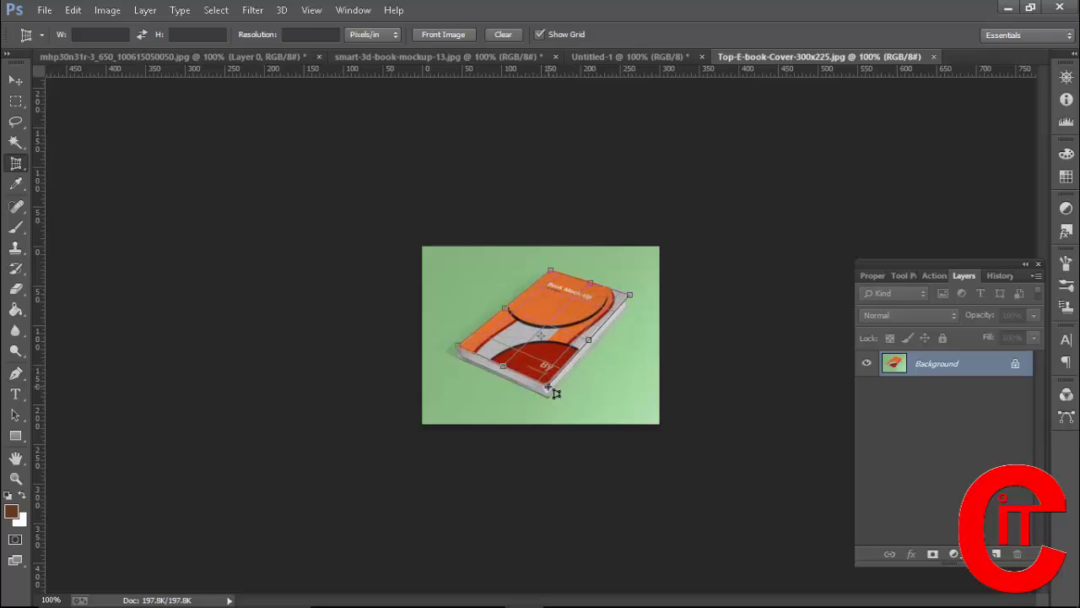
{"action": "left_click", "coordinate": [548, 386]}
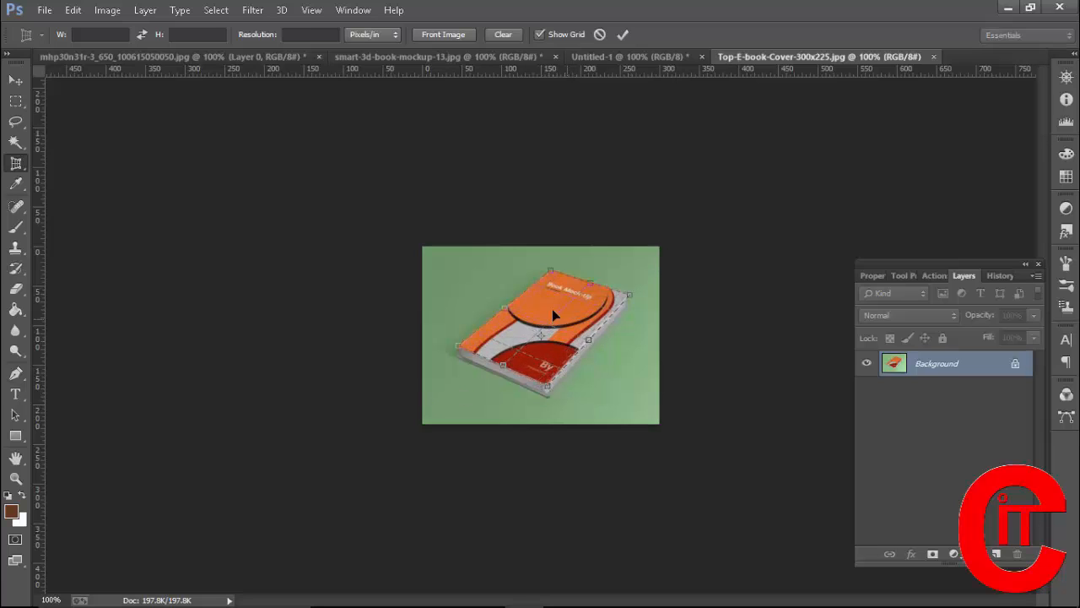
{"action": "key", "text": "Return"}
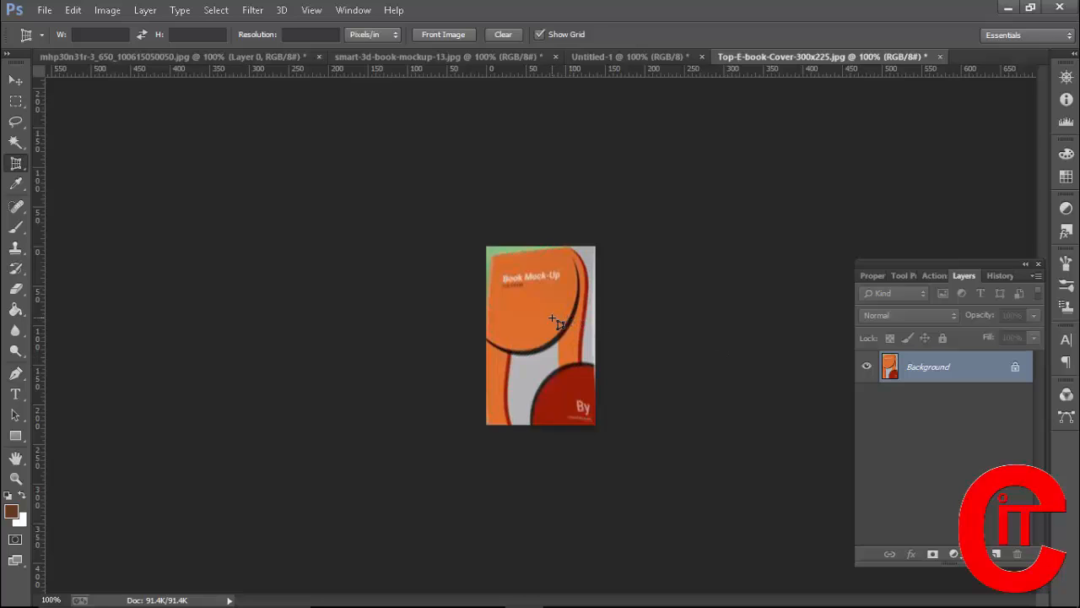
{"action": "scroll", "coordinate": [552, 318], "scroll_direction": "down", "scroll_amount": 2}
{"action": "scroll", "coordinate": [552, 318], "scroll_direction": "up", "scroll_amount": 1}
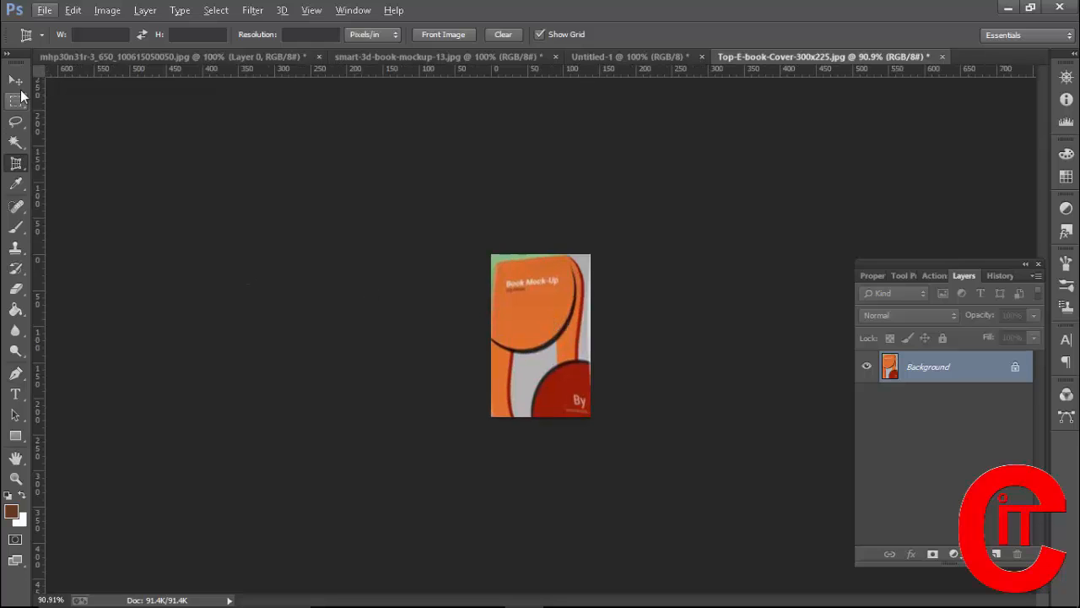
{"action": "left_click", "coordinate": [16, 81]}
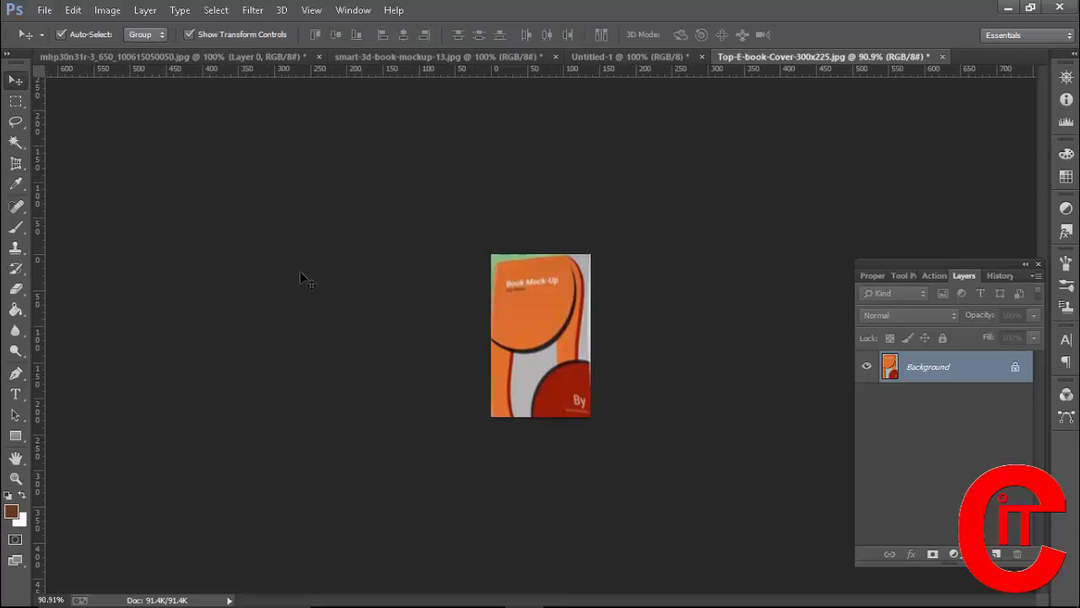
{"action": "left_click", "coordinate": [503, 328]}
{"action": "left_click", "coordinate": [536, 245]}
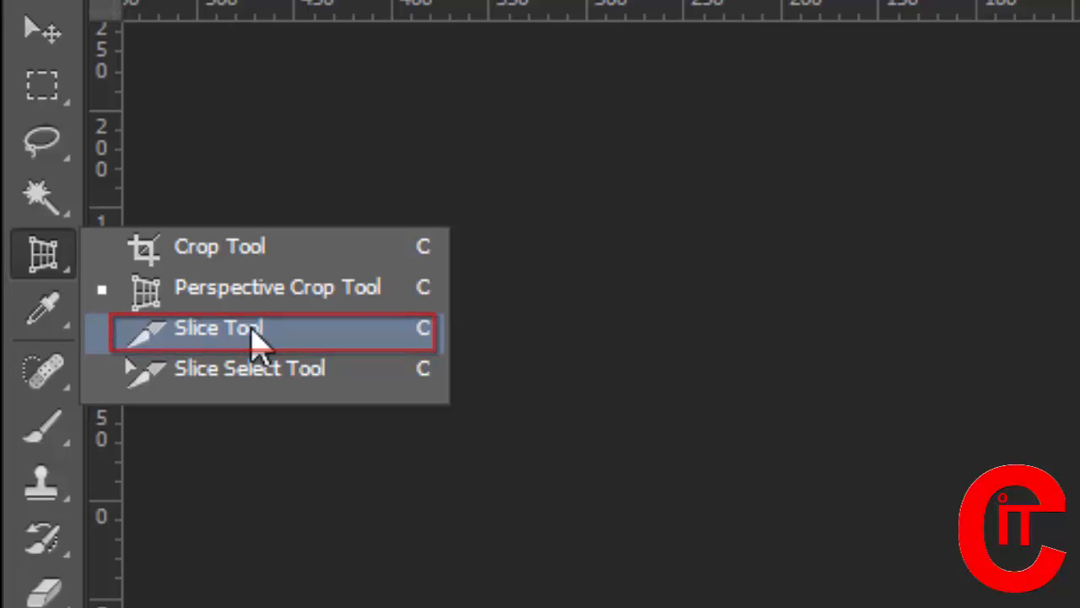
Step: In the Untitled-1 web page image, create slices around the Linnex headphone ad and the three pictures in the page's right column
{"action": "left_click", "coordinate": [251, 329]}
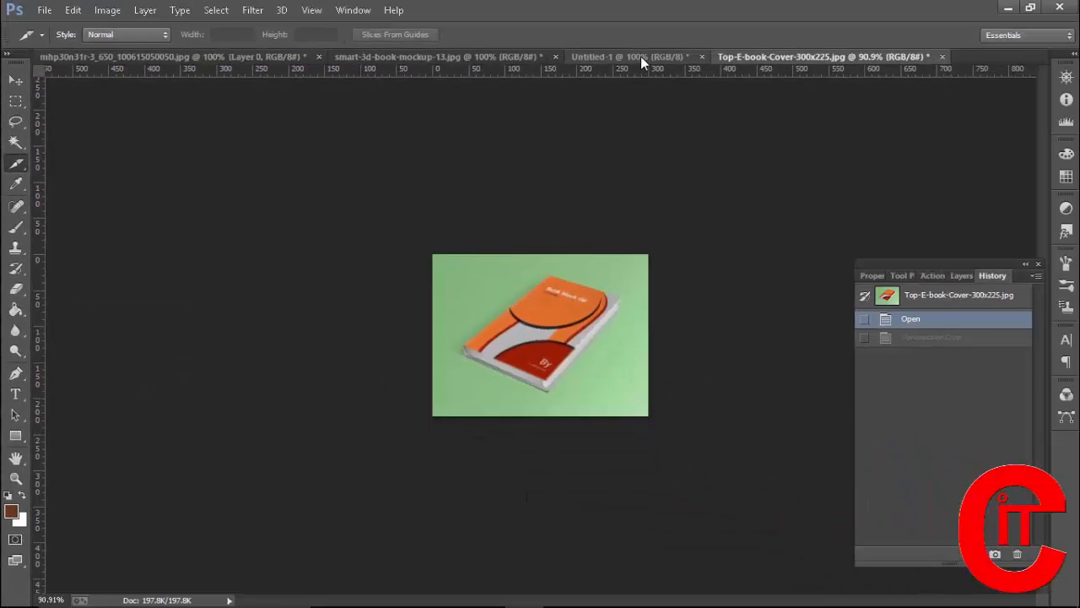
{"action": "left_click", "coordinate": [641, 56]}
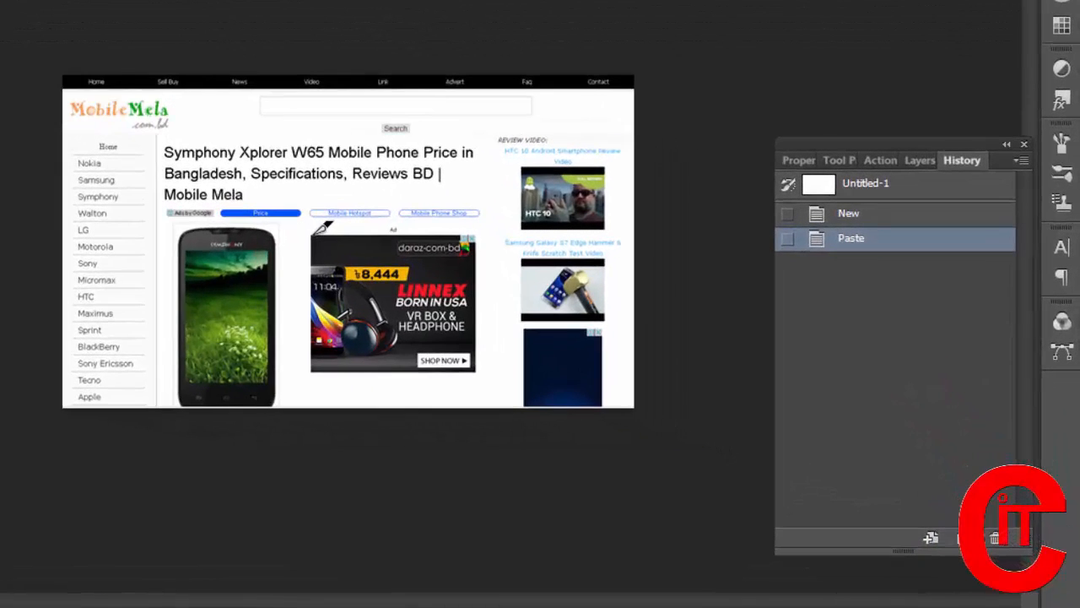
{"action": "left_click_drag", "start_coordinate": [322, 233], "coordinate": [479, 371]}
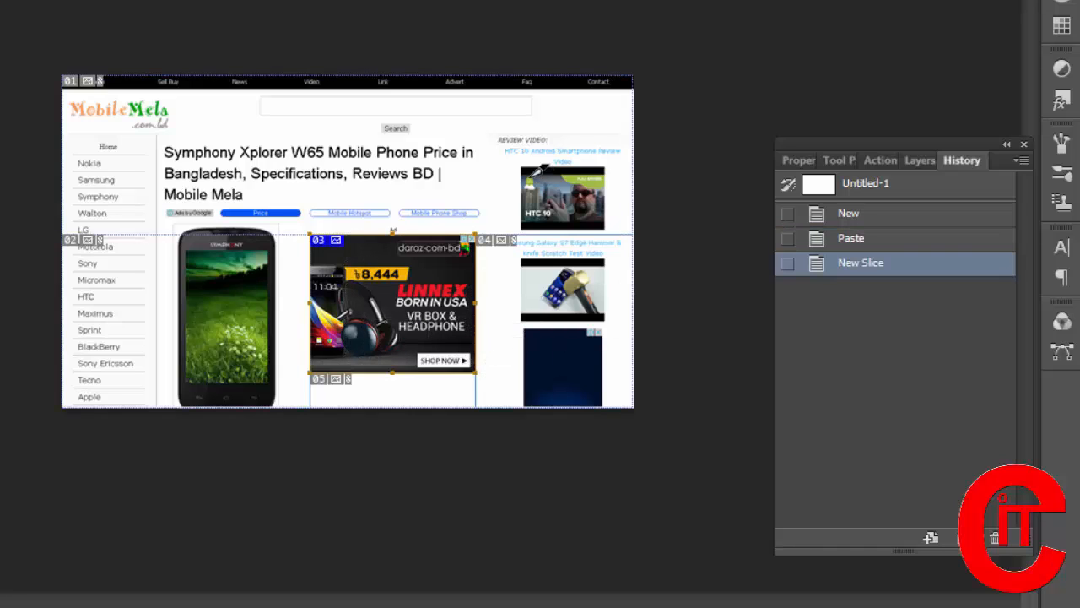
{"action": "left_click_drag", "start_coordinate": [520, 165], "coordinate": [605, 230]}
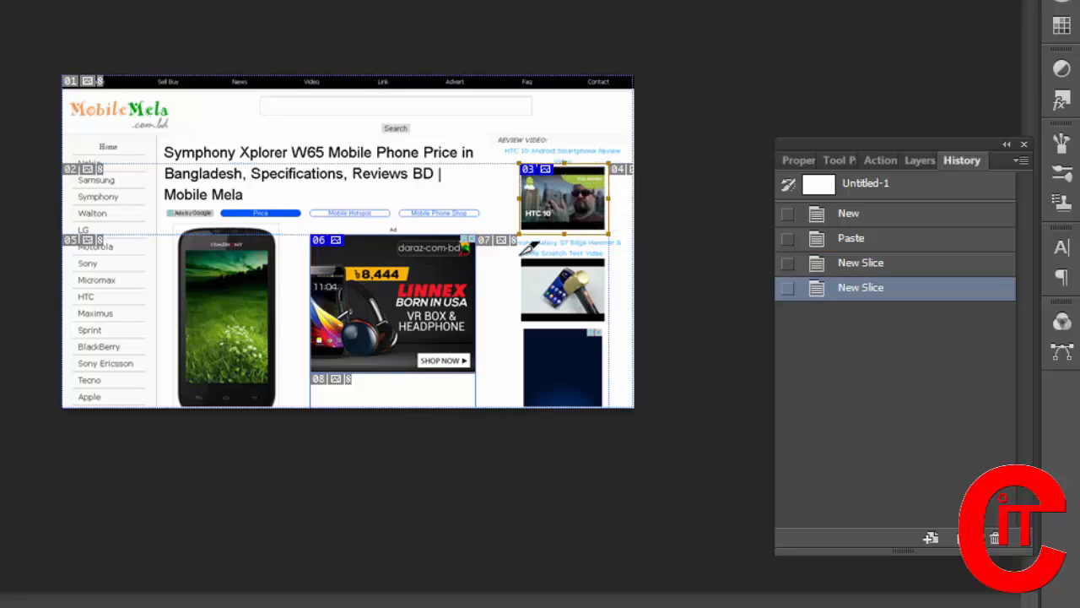
{"action": "left_click_drag", "start_coordinate": [520, 257], "coordinate": [602, 405]}
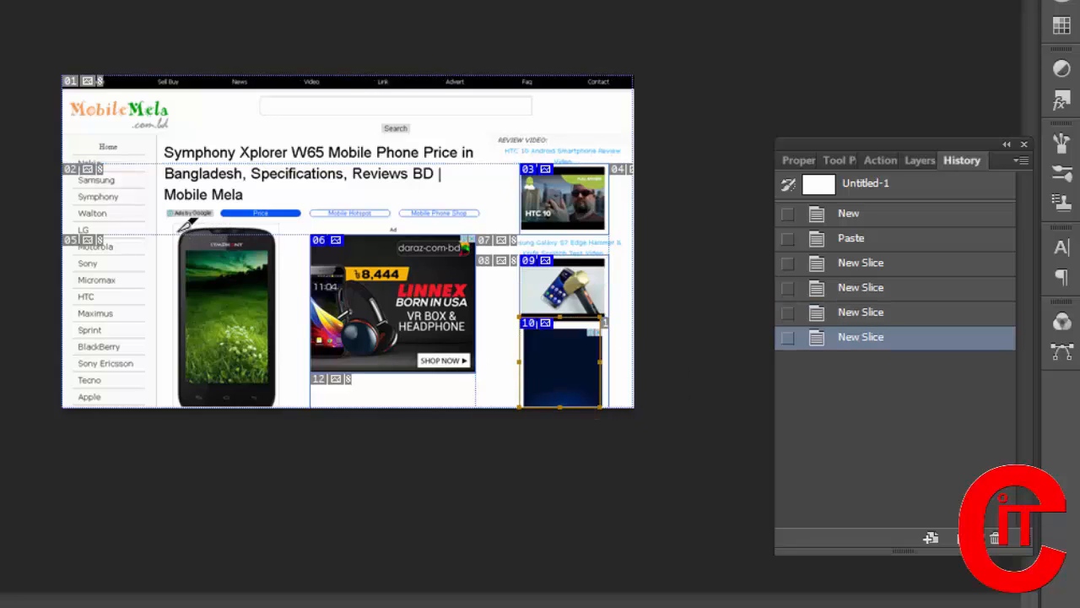
Step: Create slices around the large Symphony phone picture, the Price link and the Mobile Phone Shop link
{"action": "left_click_drag", "start_coordinate": [186, 230], "coordinate": [280, 405]}
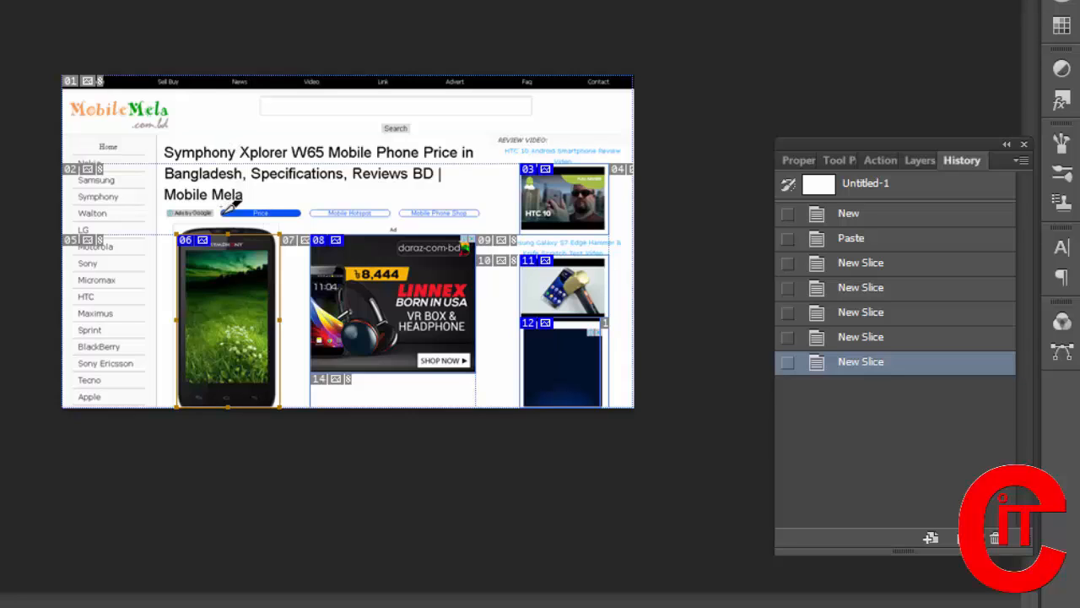
{"action": "left_click_drag", "start_coordinate": [249, 205], "coordinate": [302, 218]}
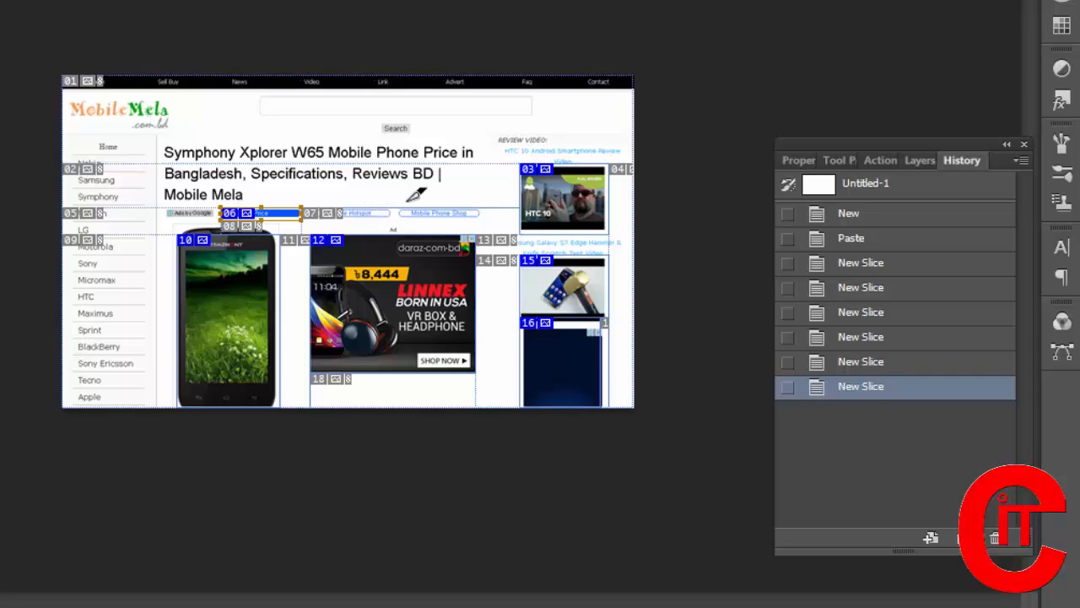
{"action": "left_click_drag", "start_coordinate": [426, 206], "coordinate": [477, 218]}
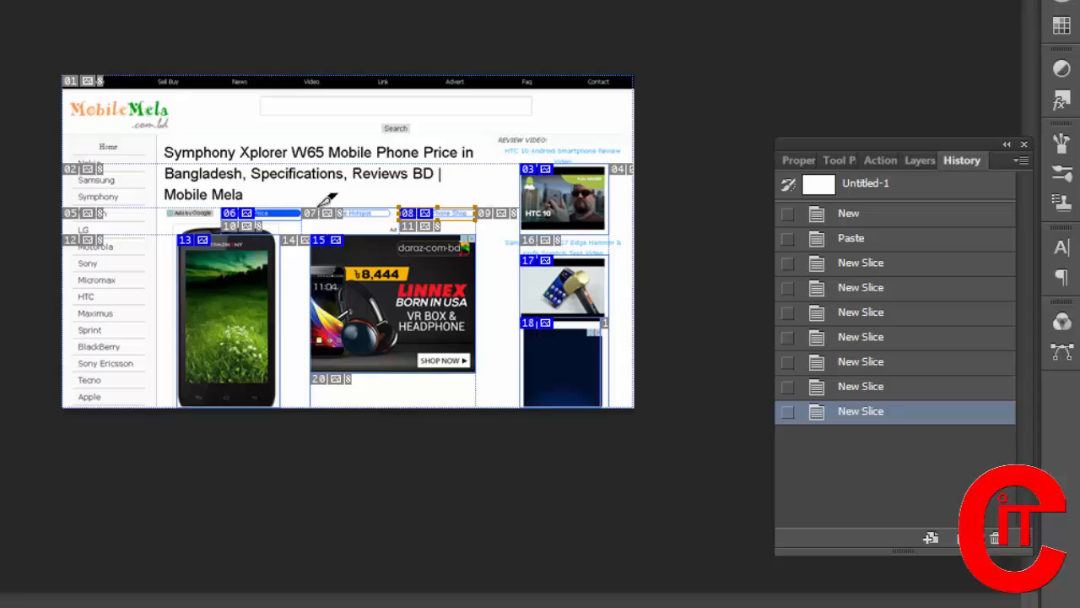
Step: Save all slices for the web as GIF images only, to the Desktop under the file name 1234
{"action": "left_click", "coordinate": [53, 12]}
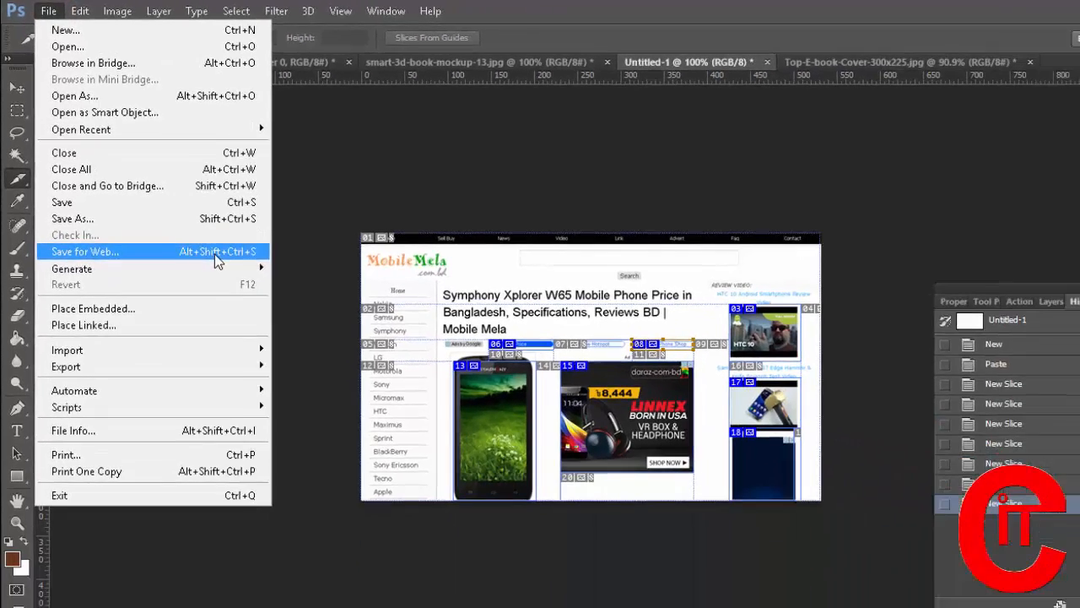
{"action": "left_click", "coordinate": [214, 252]}
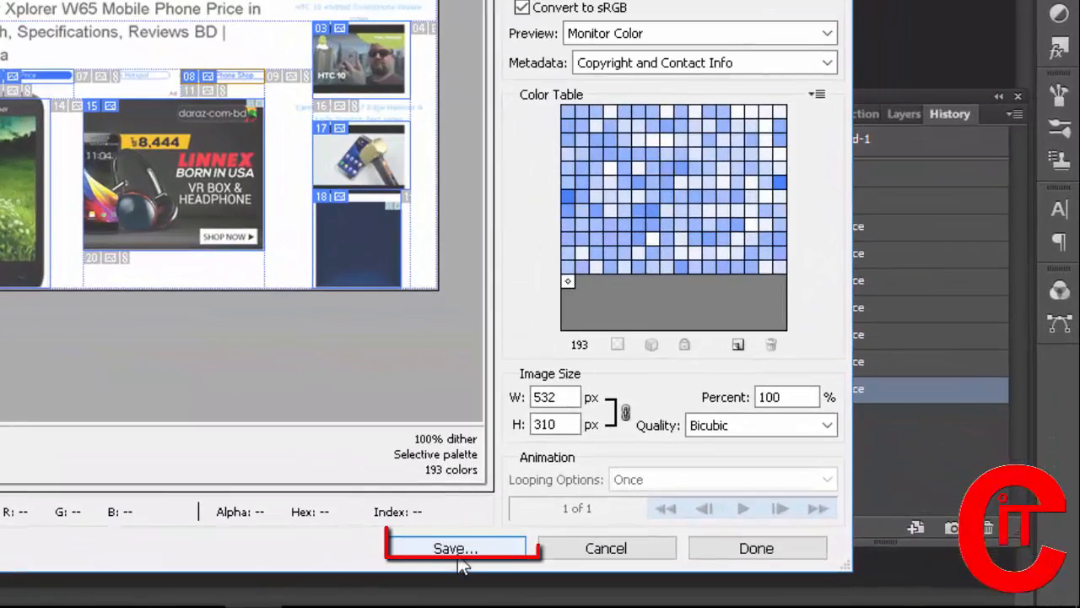
{"action": "left_click", "coordinate": [459, 550]}
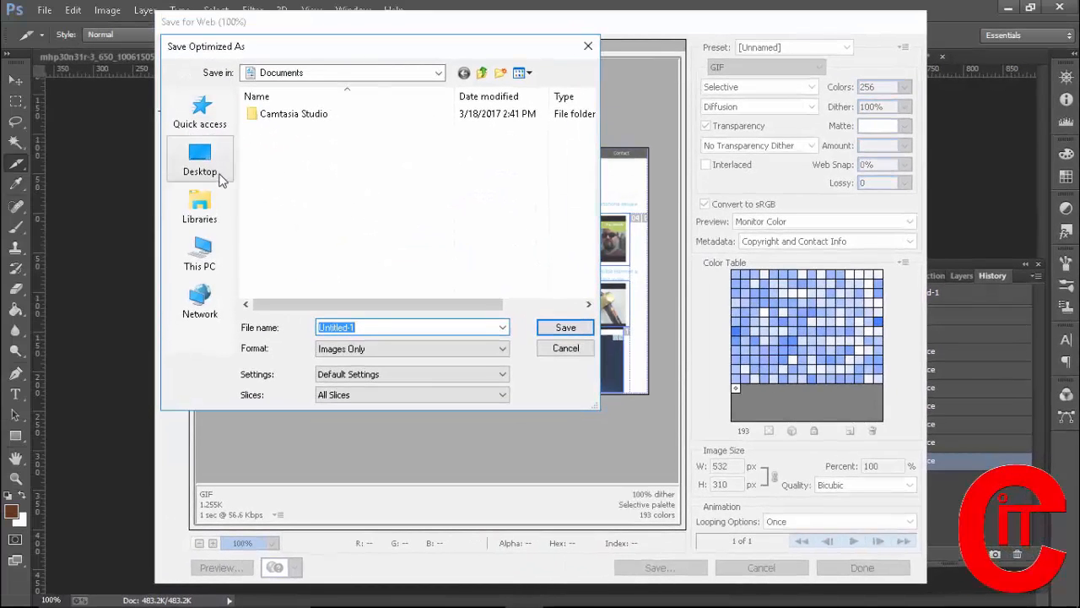
{"action": "left_click", "coordinate": [220, 176]}
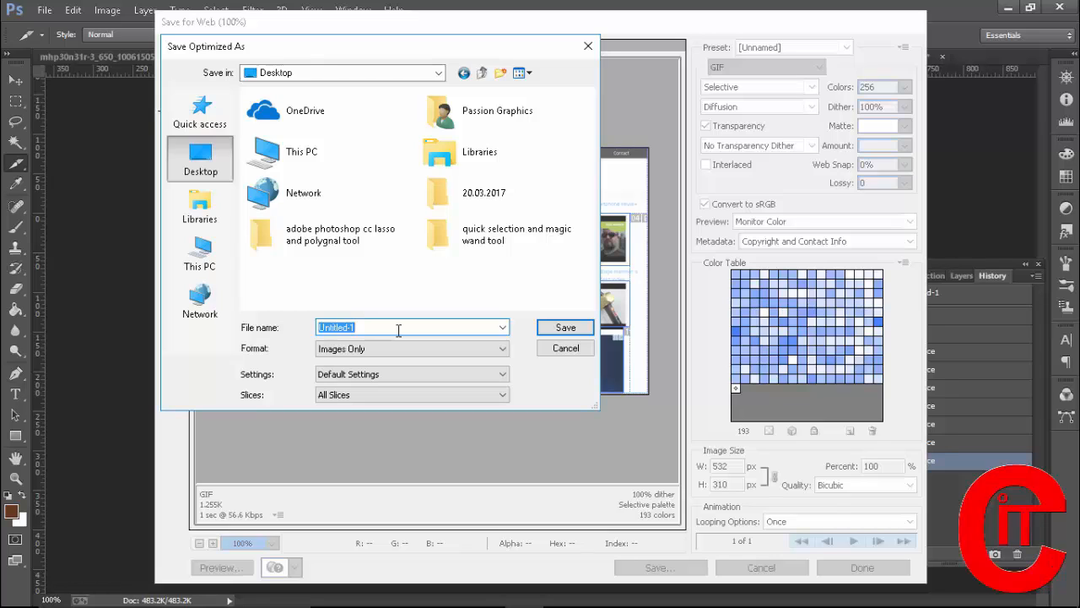
{"action": "type", "text": "1234"}
{"action": "left_click", "coordinate": [566, 327]}
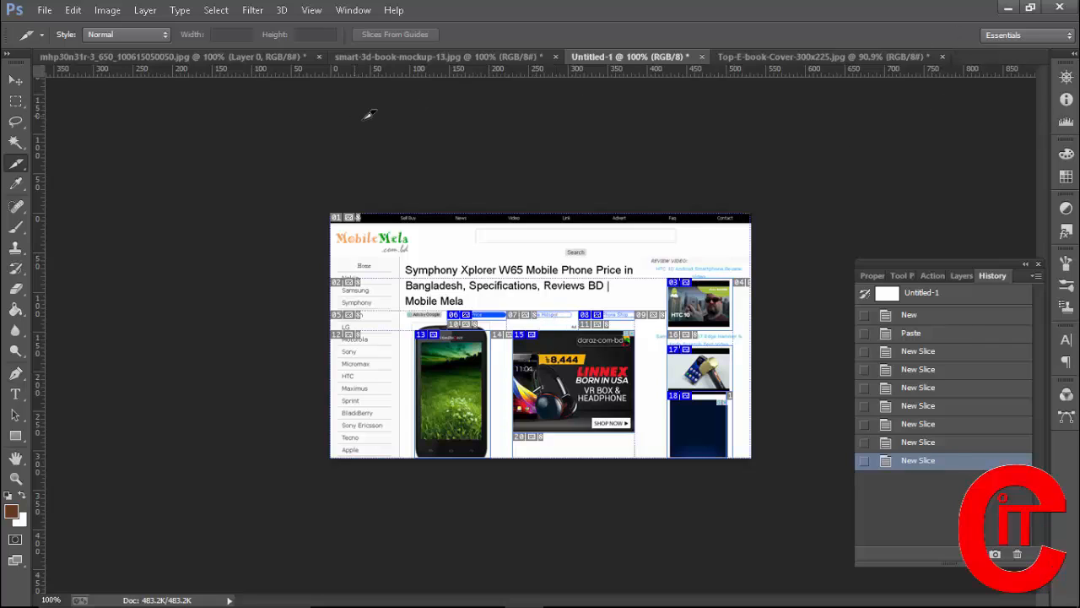
Step: Open all exported slice images, 1234_01 to 1234_20, from the images folder on the Desktop
{"action": "left_click", "coordinate": [44, 10]}
{"action": "left_click", "coordinate": [54, 42]}
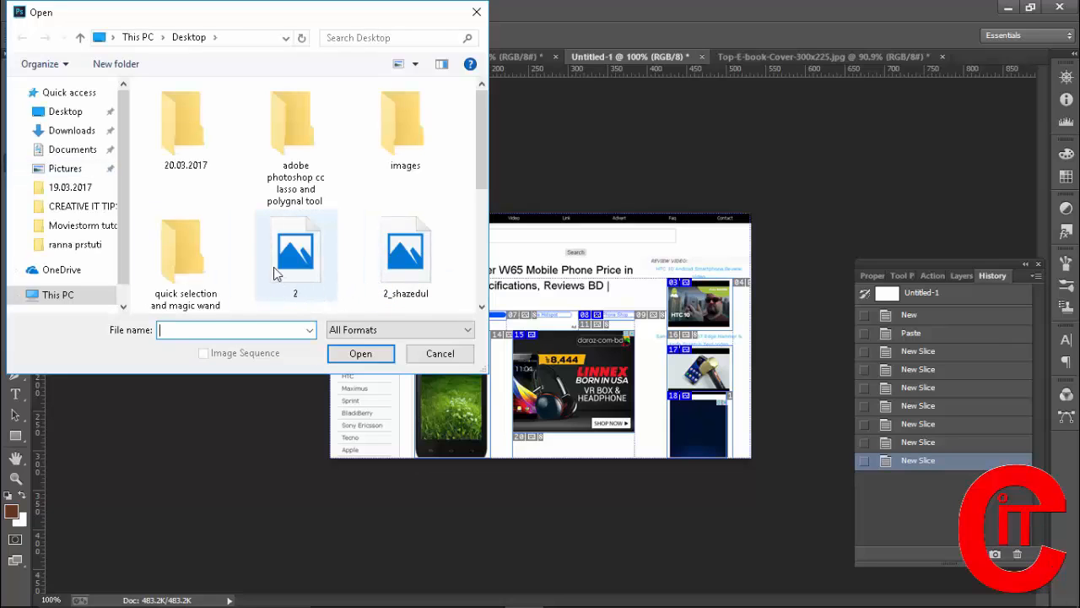
{"action": "left_click", "coordinate": [398, 128]}
{"action": "double_click", "coordinate": [399, 129]}
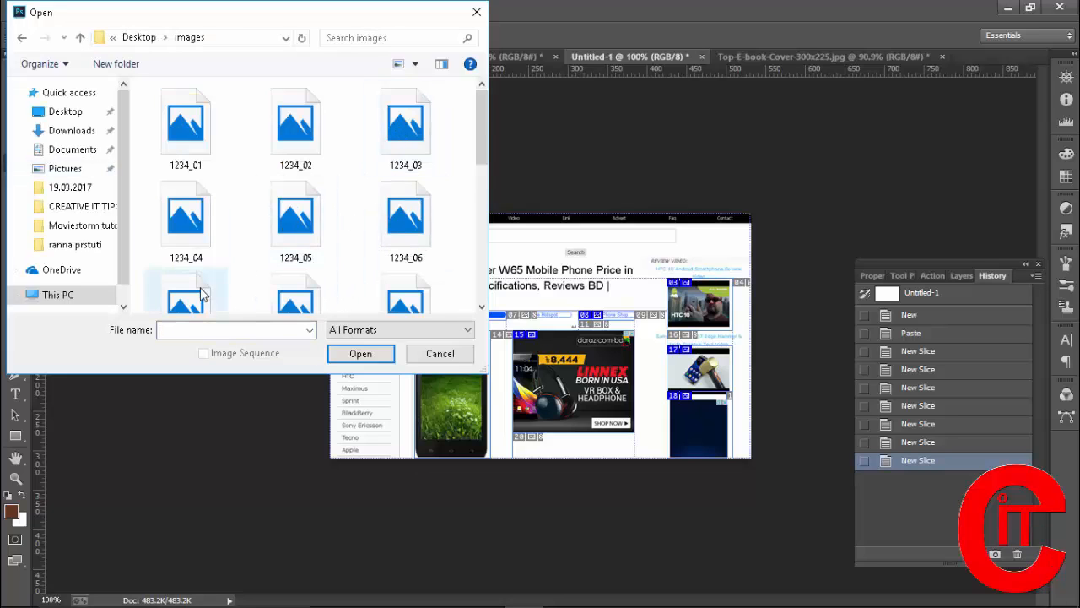
{"action": "left_click_drag", "start_coordinate": [469, 99], "coordinate": [132, 443]}
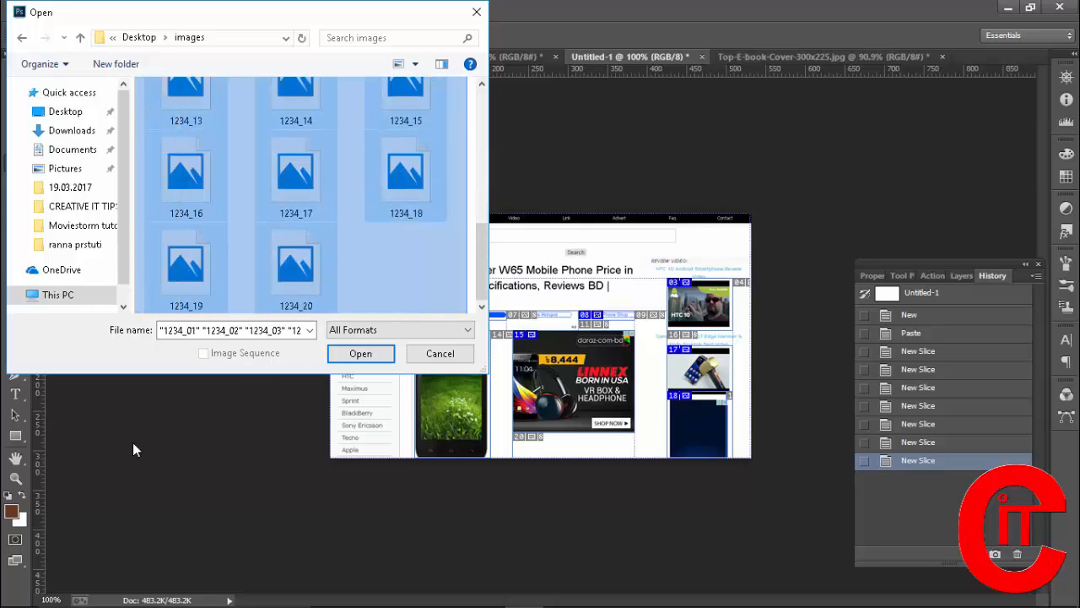
{"action": "left_click", "coordinate": [358, 356]}
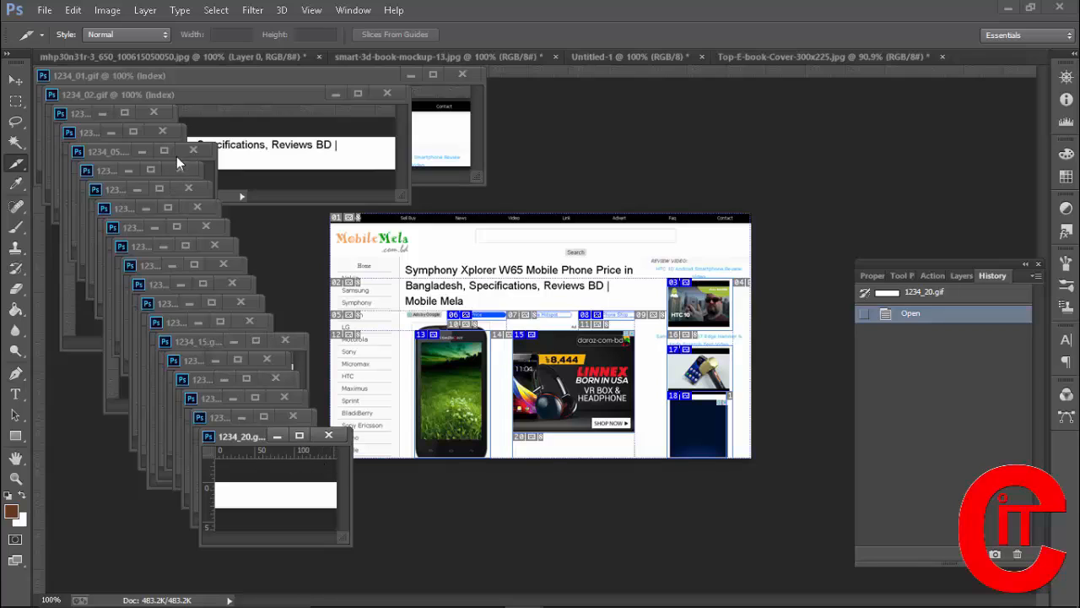
Step: Consolidate all floating document windows into tabs
{"action": "left_click", "coordinate": [351, 10]}
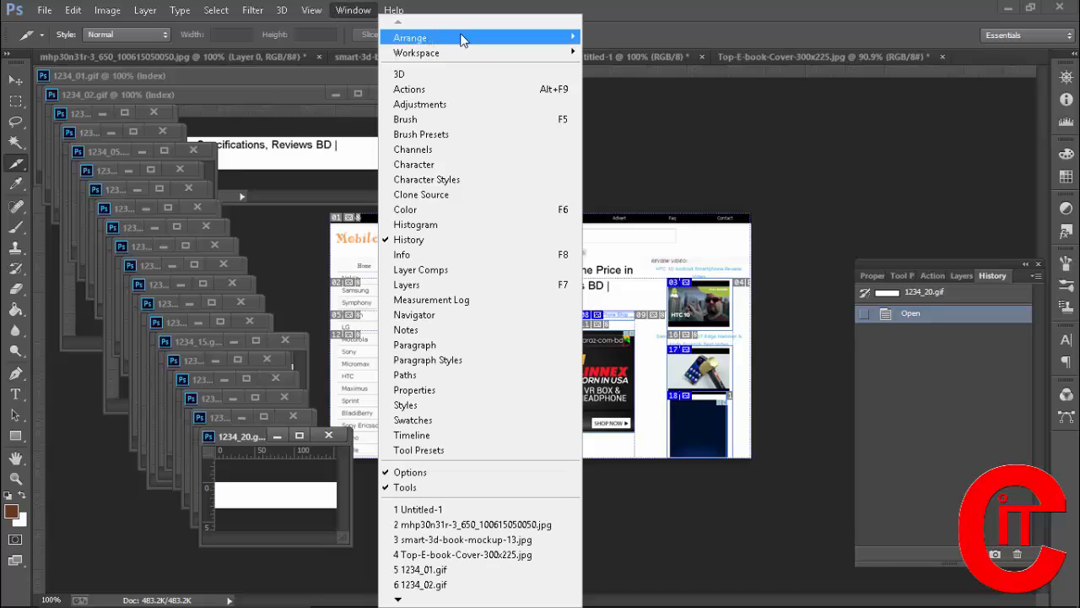
{"action": "mouse_move", "coordinate": [463, 40]}
{"action": "left_click", "coordinate": [656, 173]}
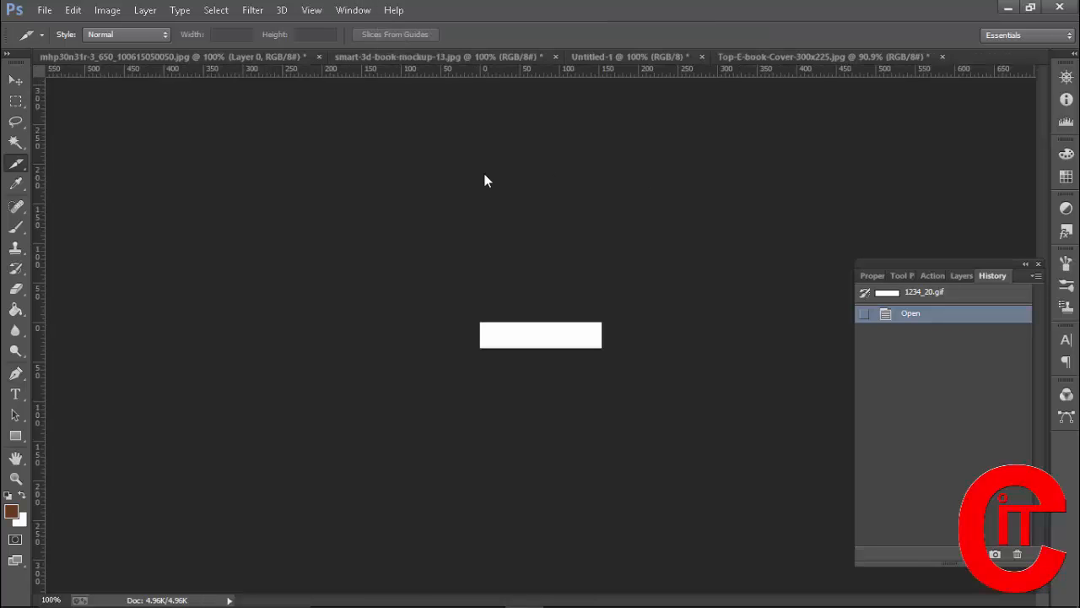
Step: Examine the exported slice images 1234_03.gif, 1234_02.gif and 1234_01.gif one after another
{"action": "left_click", "coordinate": [919, 57]}
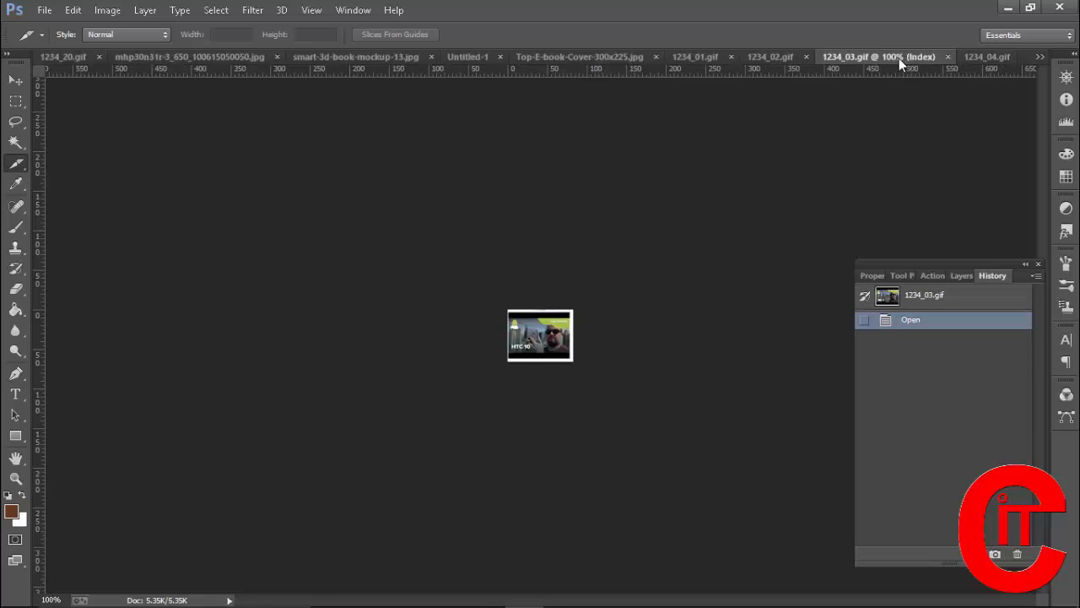
{"action": "left_click", "coordinate": [782, 56]}
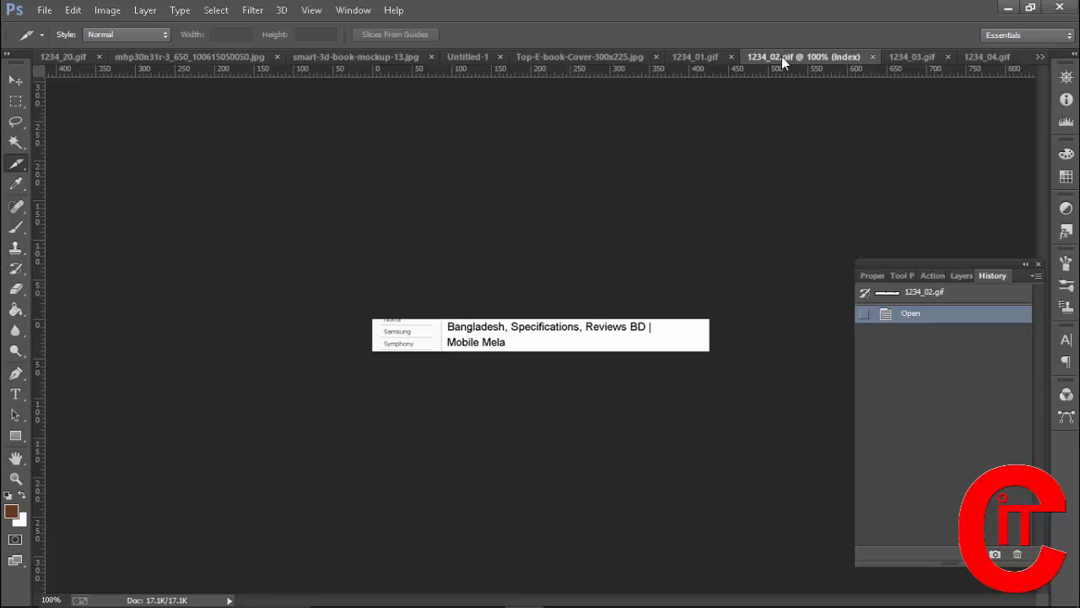
{"action": "left_click", "coordinate": [688, 59]}
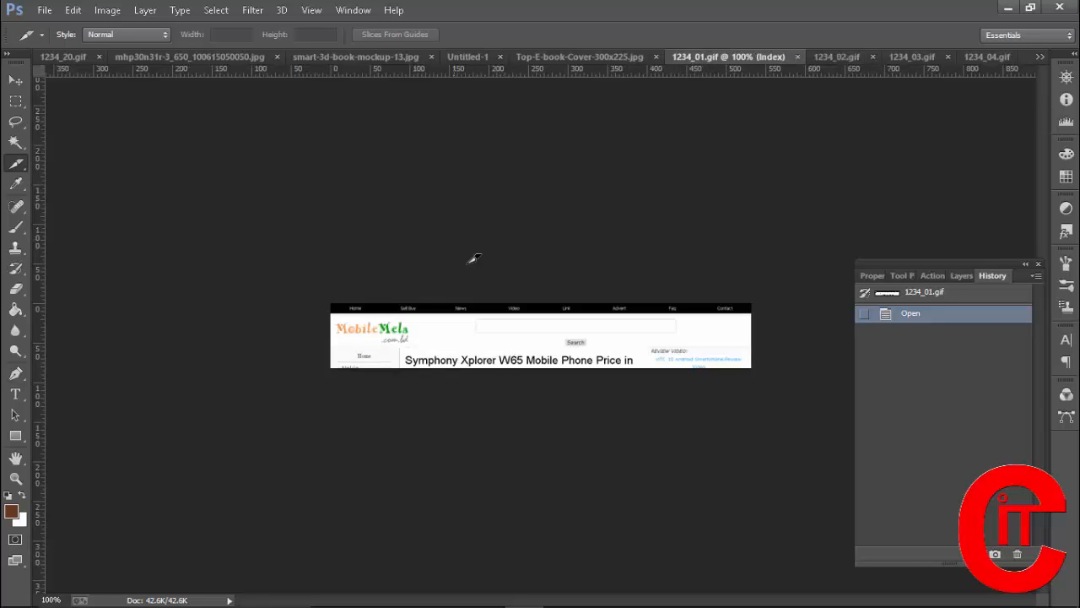
Step: Close Top-E-book-Cover-300x225.jpg without saving its changes
{"action": "left_click", "coordinate": [607, 60]}
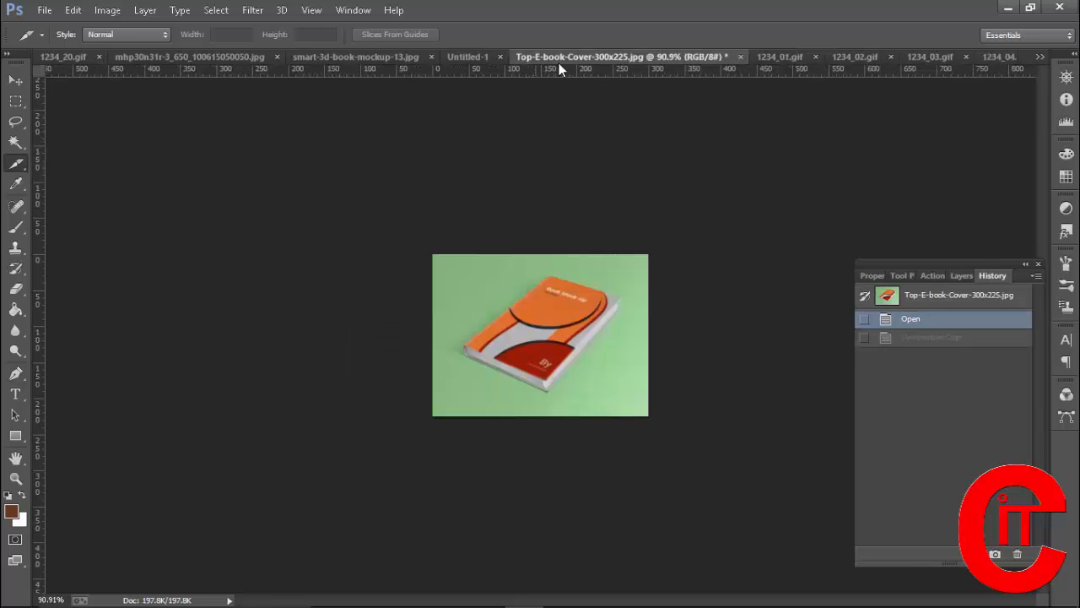
{"action": "left_click", "coordinate": [740, 57]}
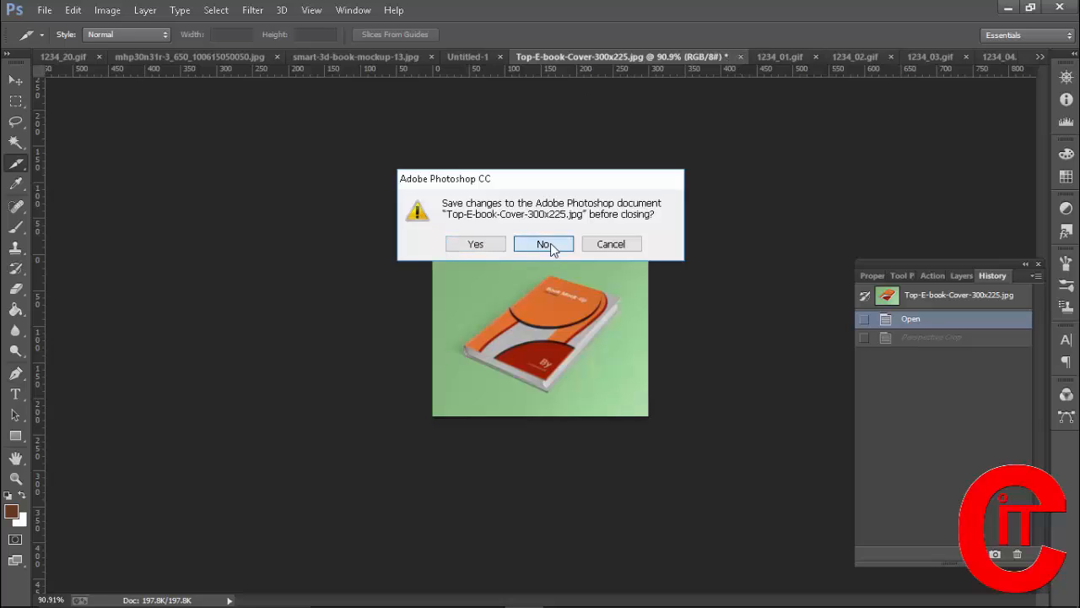
{"action": "left_click", "coordinate": [544, 244]}
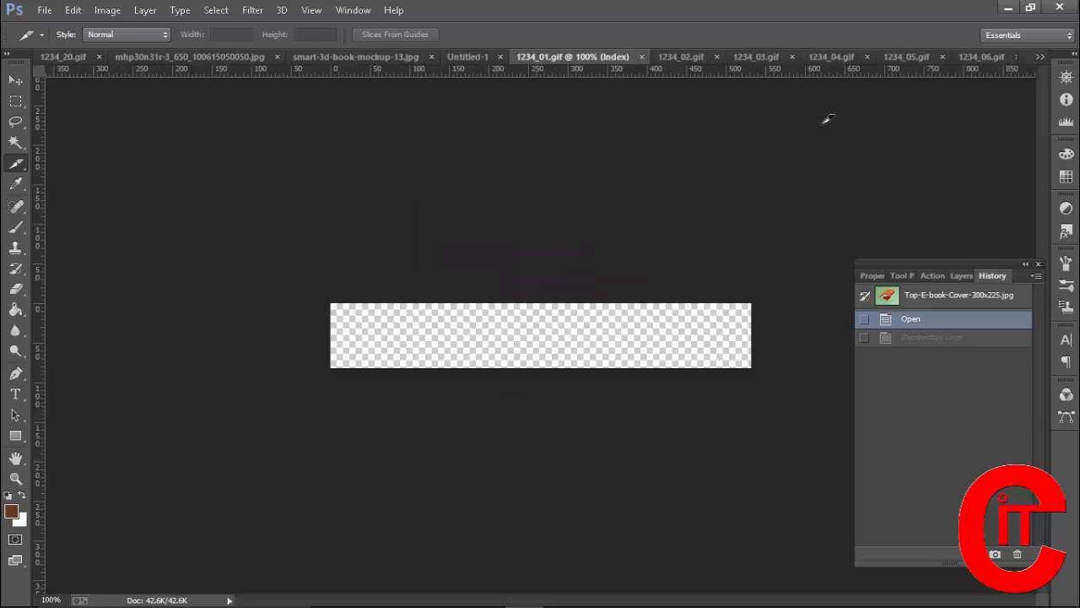
Step: Examine the exported slice images 1234_04.gif, 1234_05.gif, 1234_06.gif, 1234_13.gif, 1234_17.gif and 1234_19.gif one after another
{"action": "left_click", "coordinate": [841, 55]}
{"action": "left_click", "coordinate": [918, 56]}
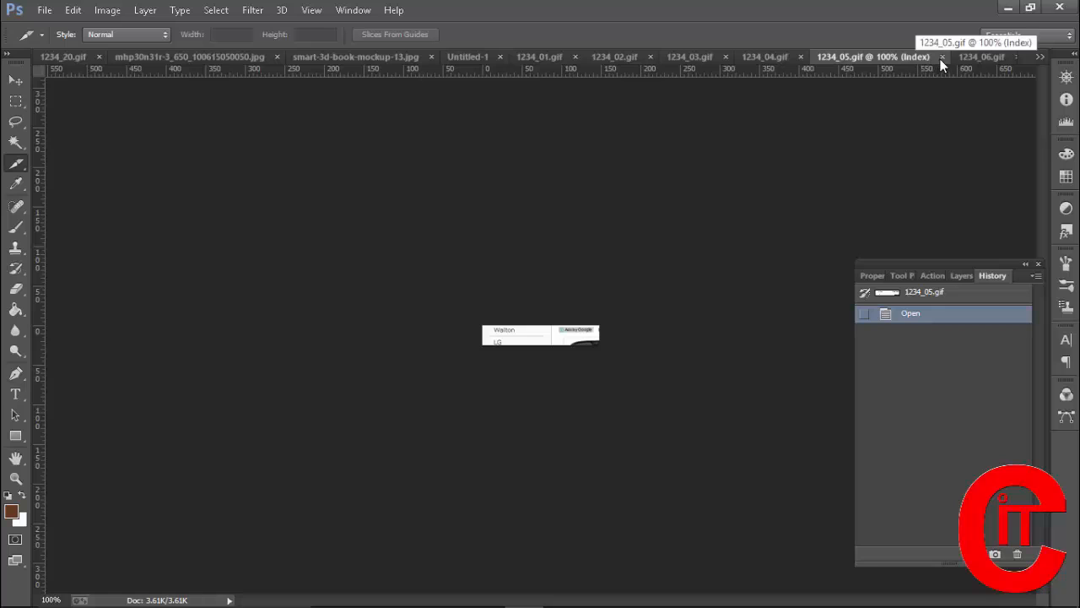
{"action": "left_click", "coordinate": [970, 56]}
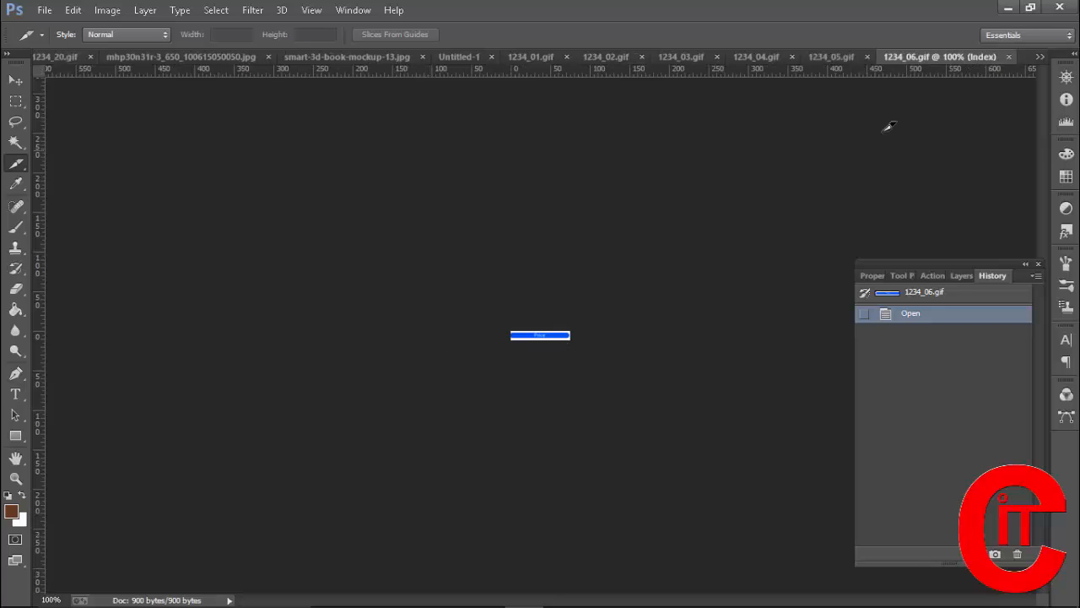
{"action": "left_click", "coordinate": [1041, 57]}
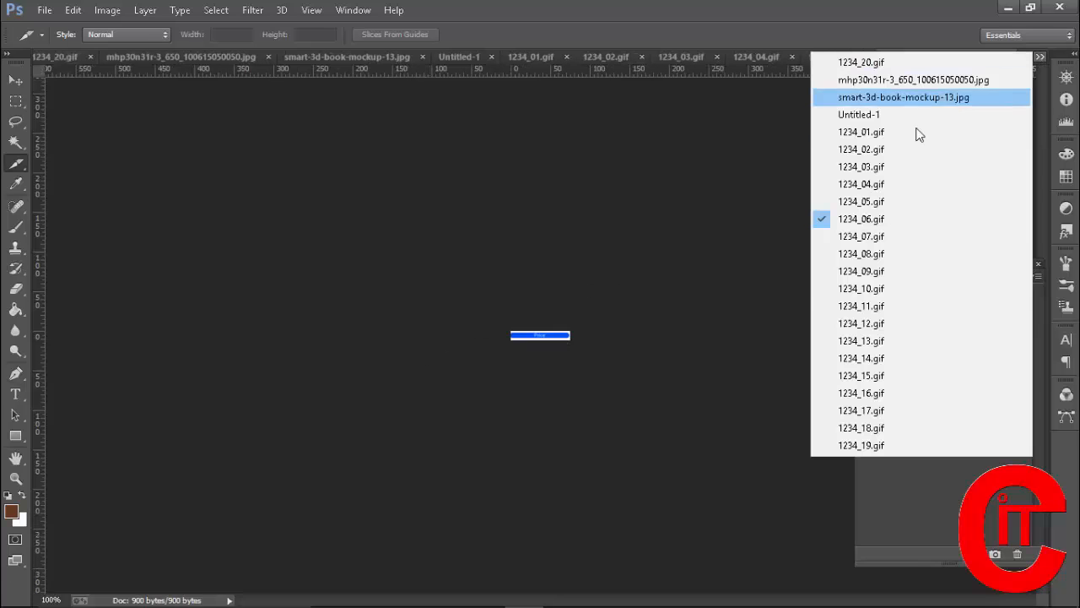
{"action": "left_click", "coordinate": [851, 341]}
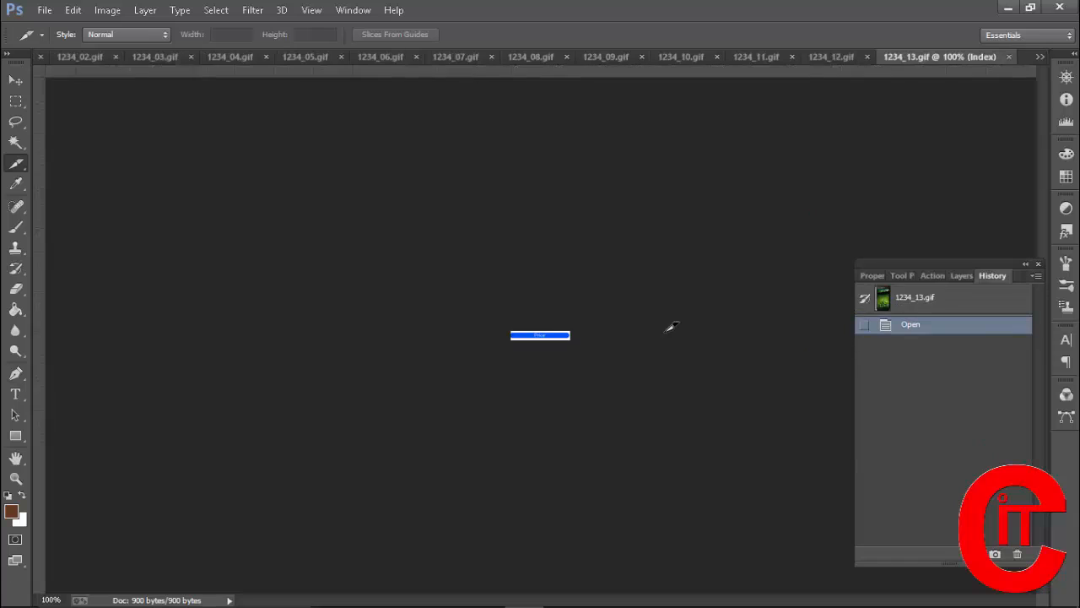
{"action": "left_click", "coordinate": [1041, 57]}
{"action": "left_click", "coordinate": [876, 411]}
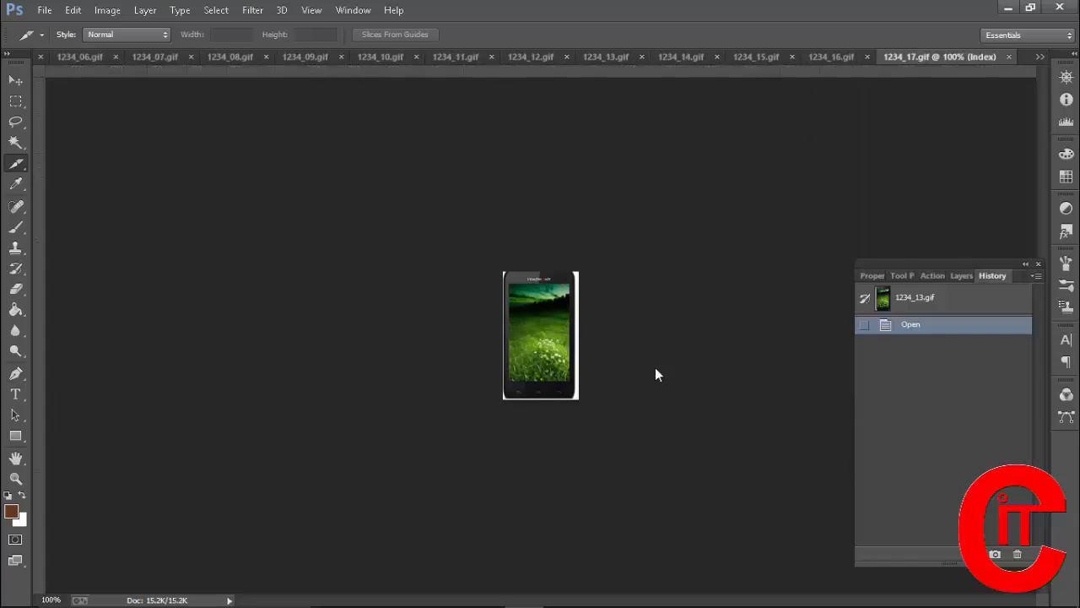
{"action": "left_click", "coordinate": [1041, 56]}
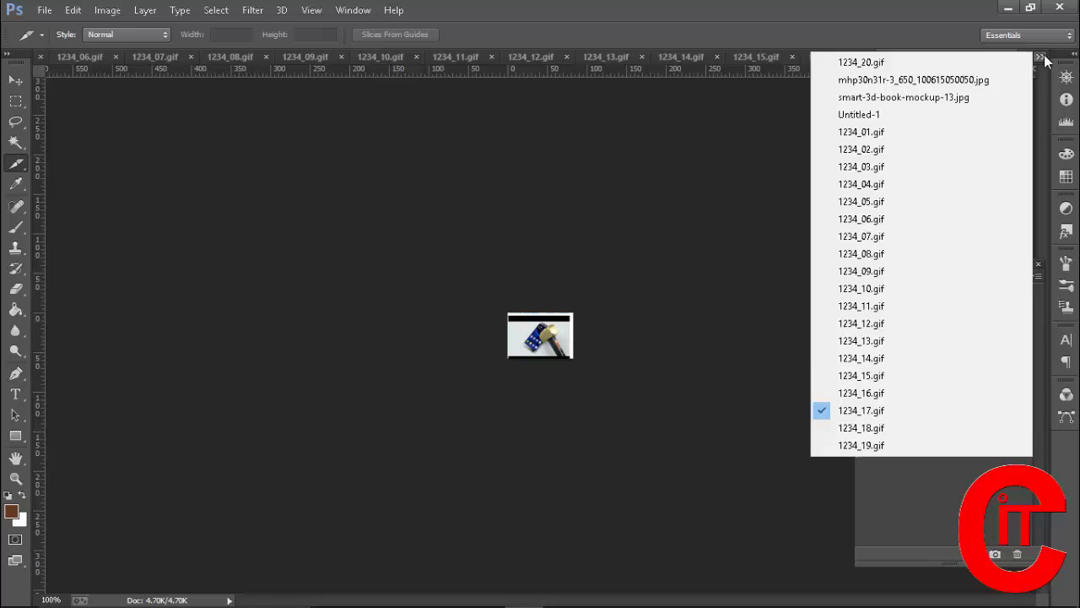
{"action": "left_click", "coordinate": [846, 440]}
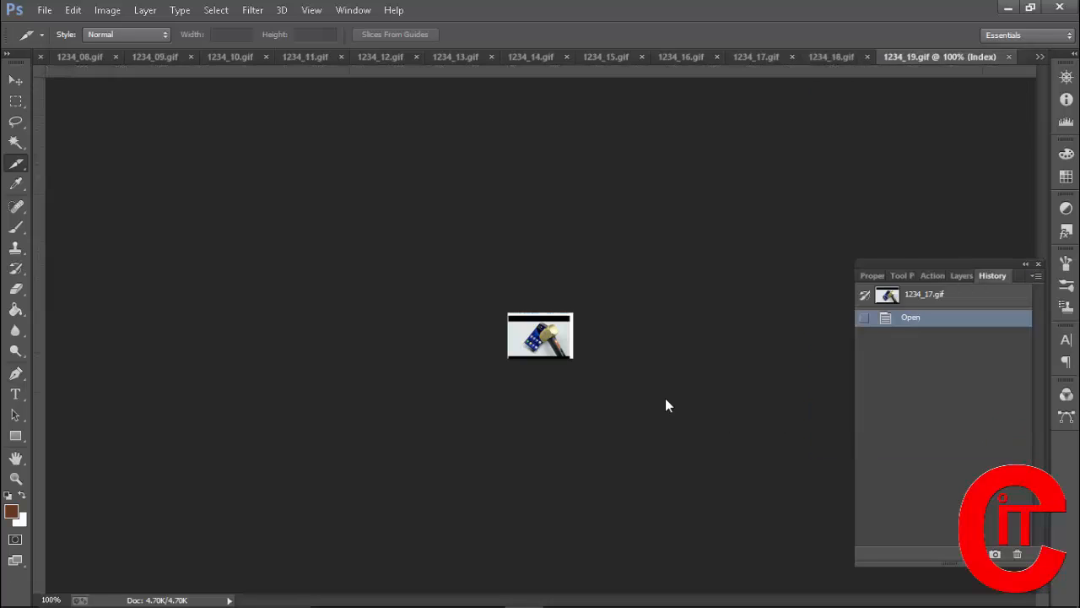
{"action": "left_click", "coordinate": [1040, 56]}
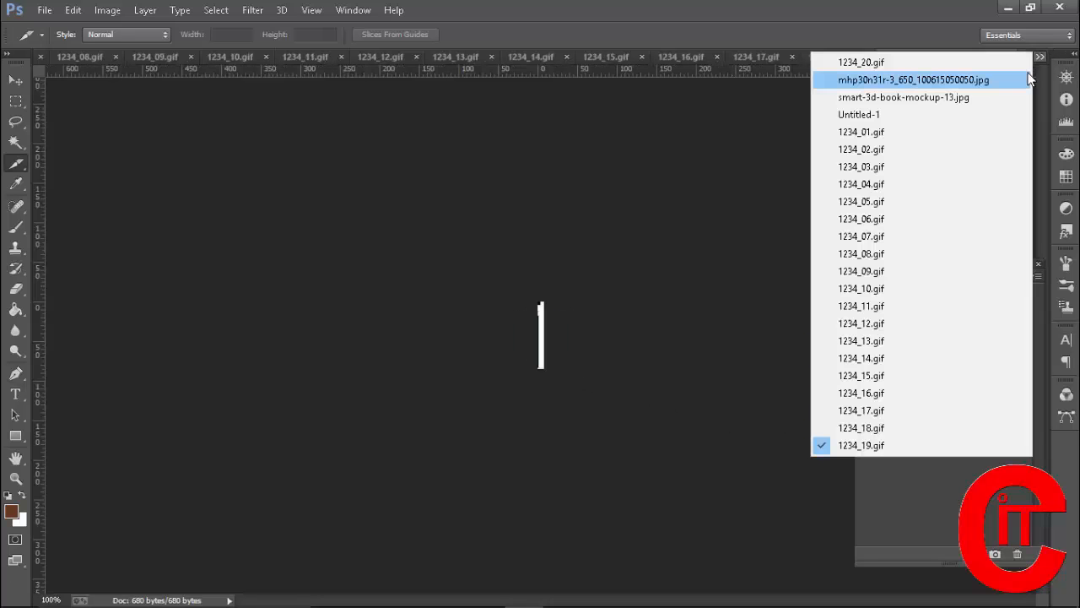
{"action": "left_click", "coordinate": [799, 24]}
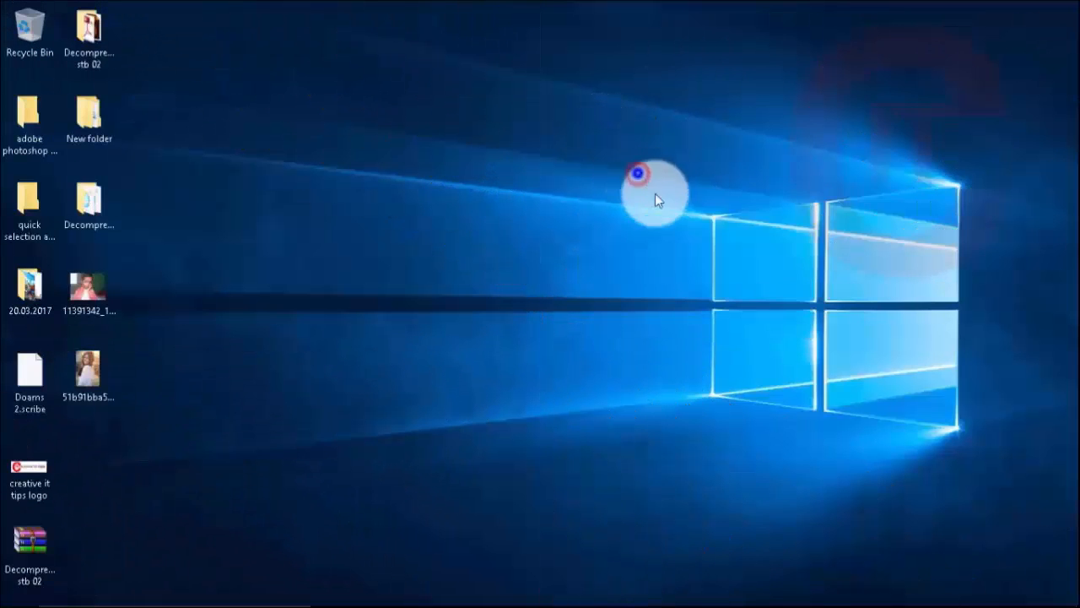
{"action": "right_click", "coordinate": [639, 174]}
{"action": "left_click", "coordinate": [673, 220]}
{"action": "right_click", "coordinate": [639, 159]}
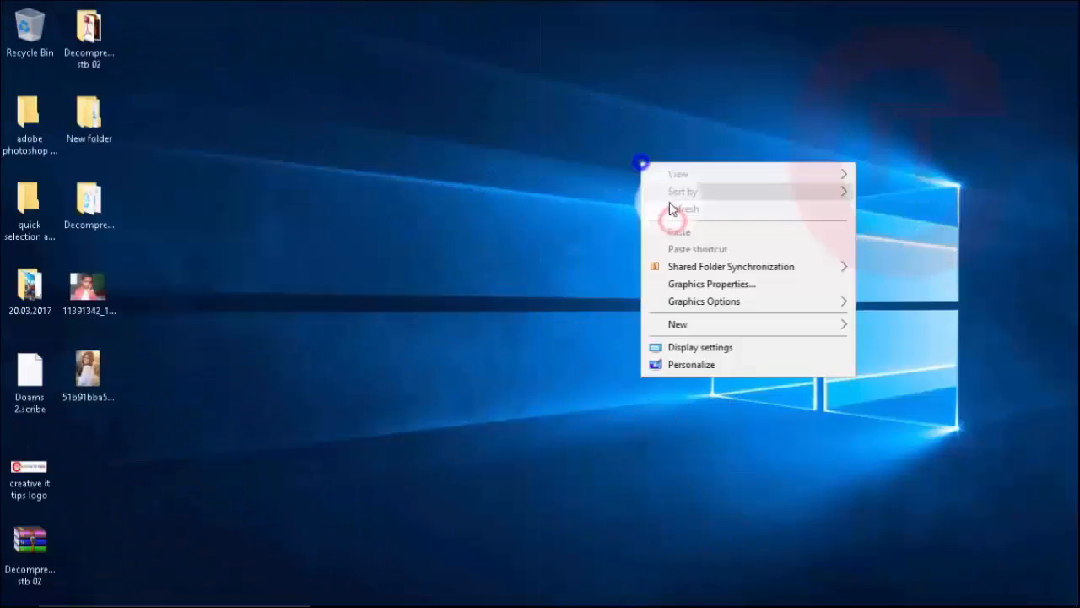
{"action": "left_click", "coordinate": [671, 209]}
{"action": "right_click", "coordinate": [639, 157]}
{"action": "left_click", "coordinate": [668, 196]}
{"action": "right_click", "coordinate": [639, 157]}
{"action": "left_click", "coordinate": [670, 194]}
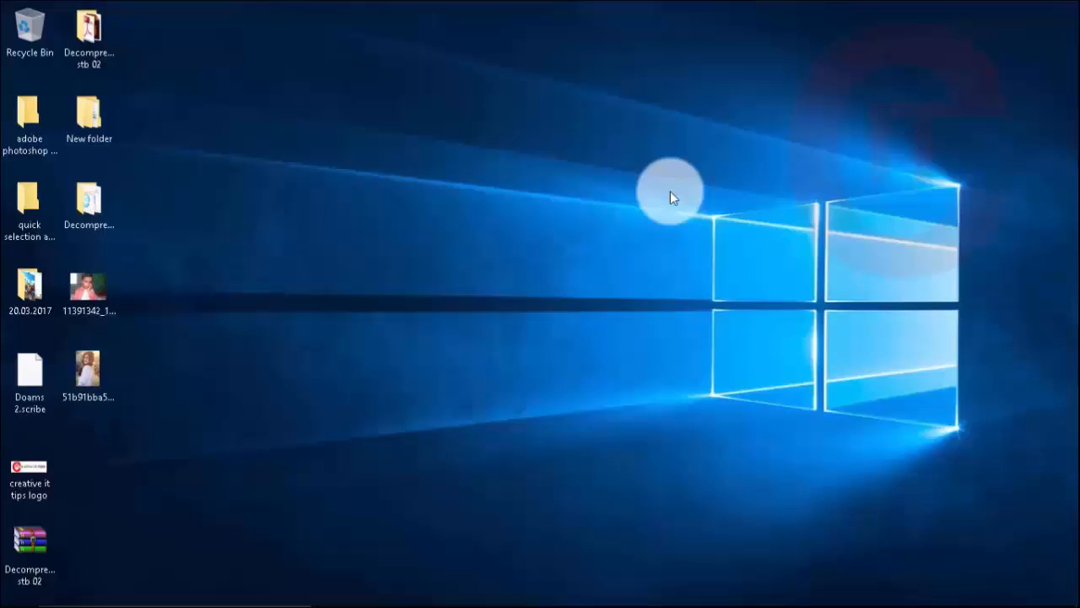
{"action": "right_click", "coordinate": [621, 150]}
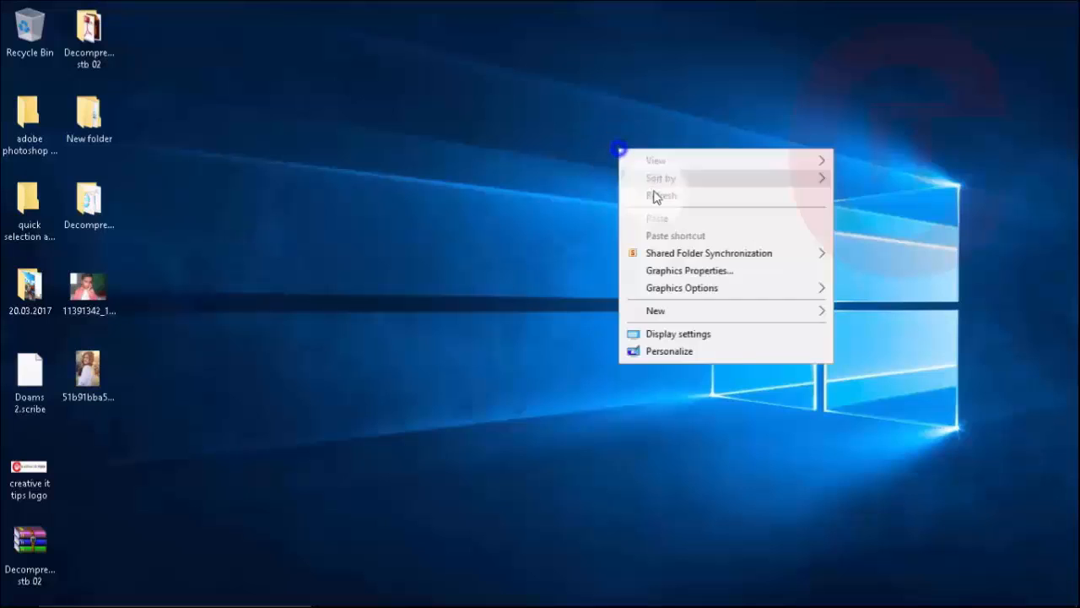
{"action": "left_click", "coordinate": [656, 194]}
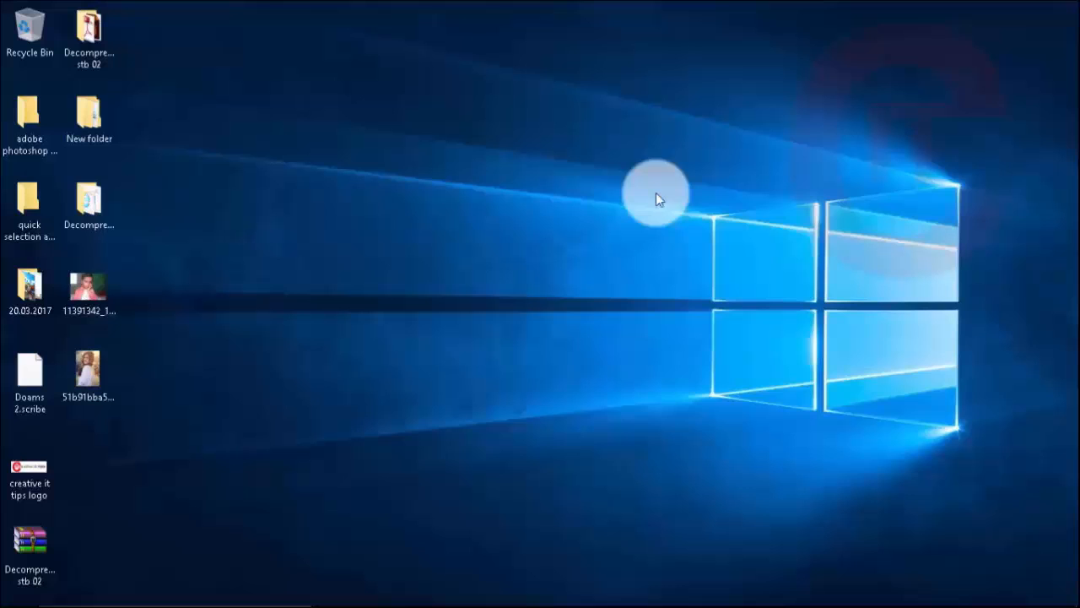
{"action": "right_click", "coordinate": [494, 175]}
{"action": "left_click", "coordinate": [526, 224]}
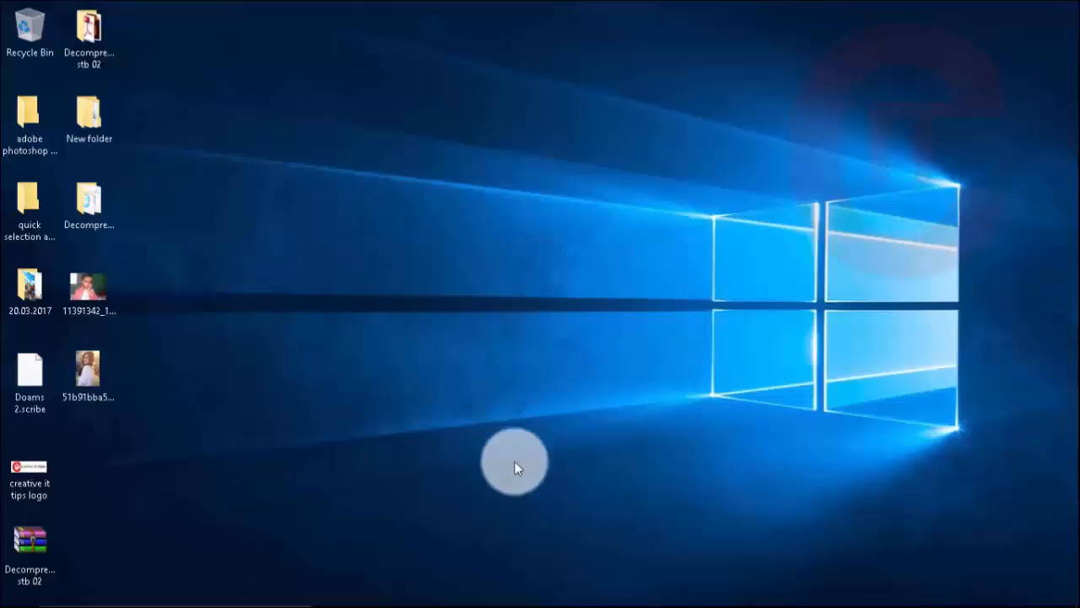
Step: Switch to Photoshop and move the floating Untitled-1 document aside to uncover more of the portrait photo
{"action": "mouse_move", "coordinate": [495, 601]}
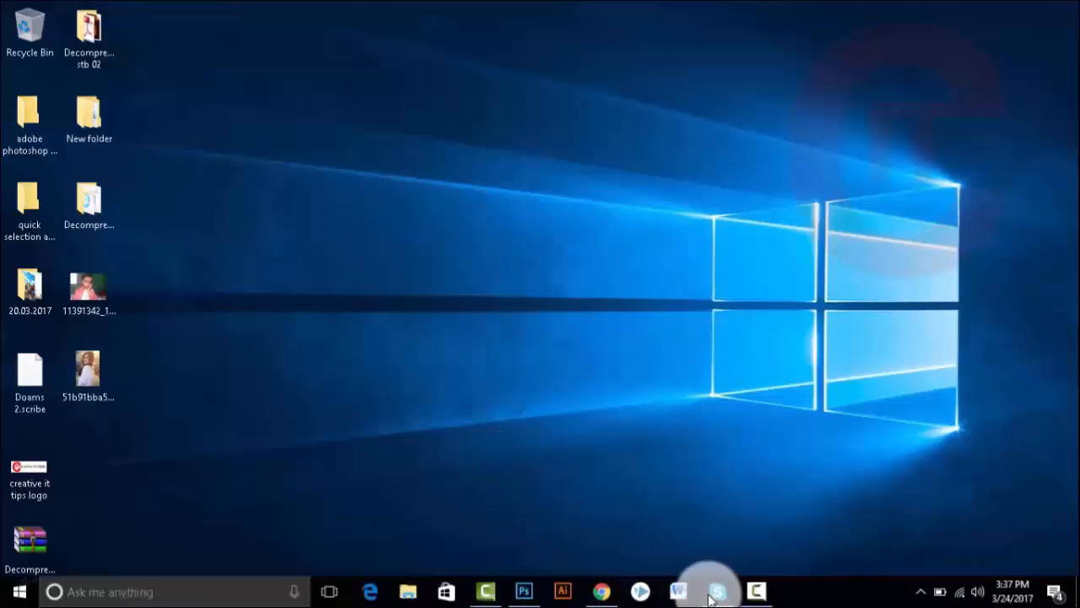
{"action": "left_click", "coordinate": [522, 589]}
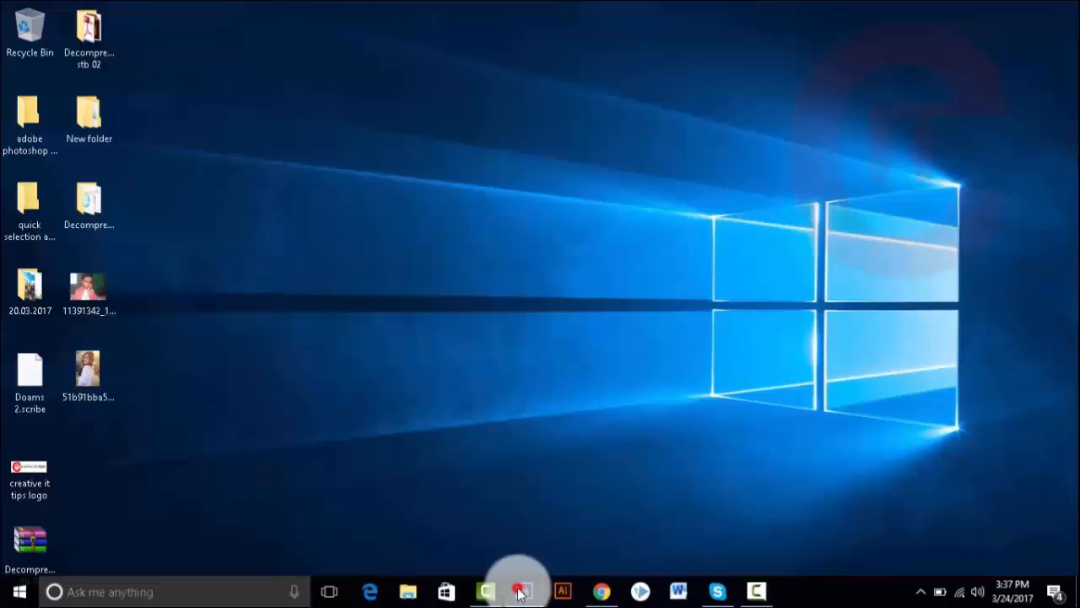
{"action": "left_click_drag", "start_coordinate": [383, 125], "coordinate": [667, 210]}
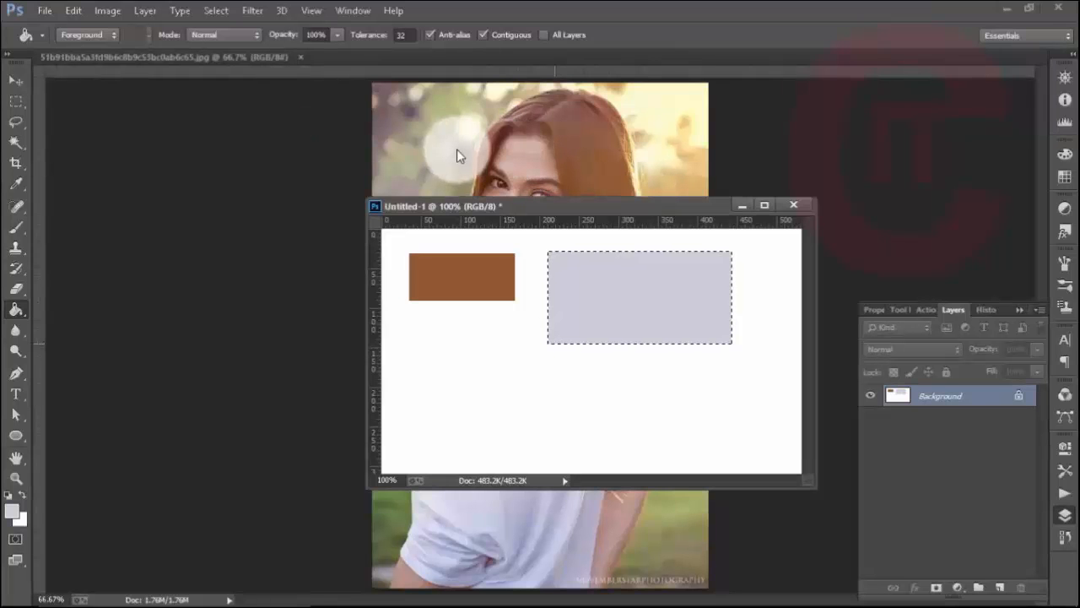
{"action": "left_click_drag", "start_coordinate": [525, 206], "coordinate": [261, 206]}
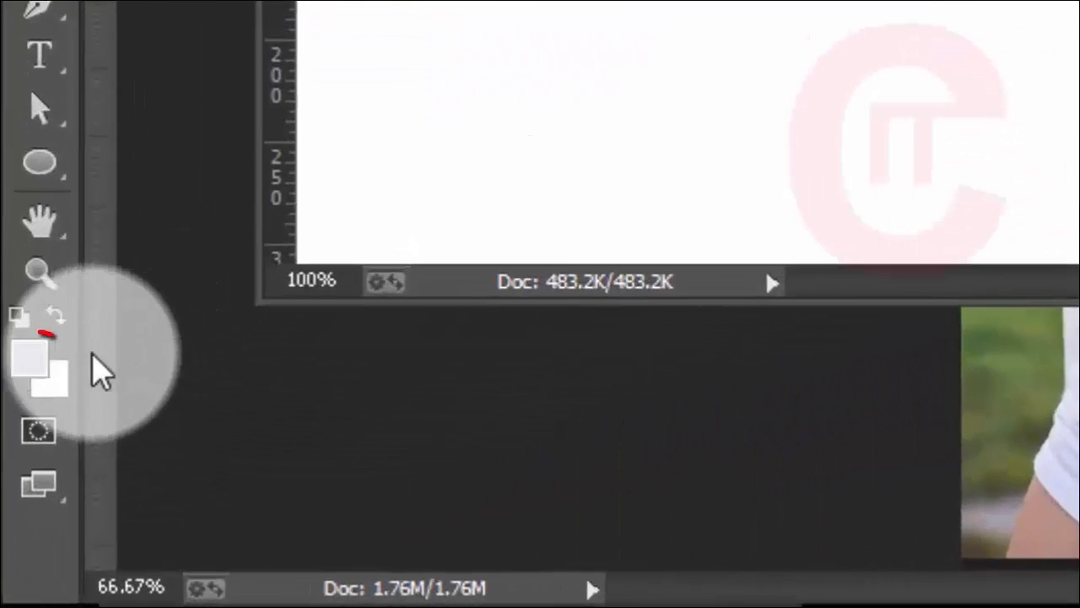
Step: Pick a brown foreground colour with the Eyedropper and fill the small rectangular selection in Untitled-1 using the Paint Bucket
{"action": "left_click", "coordinate": [13, 501]}
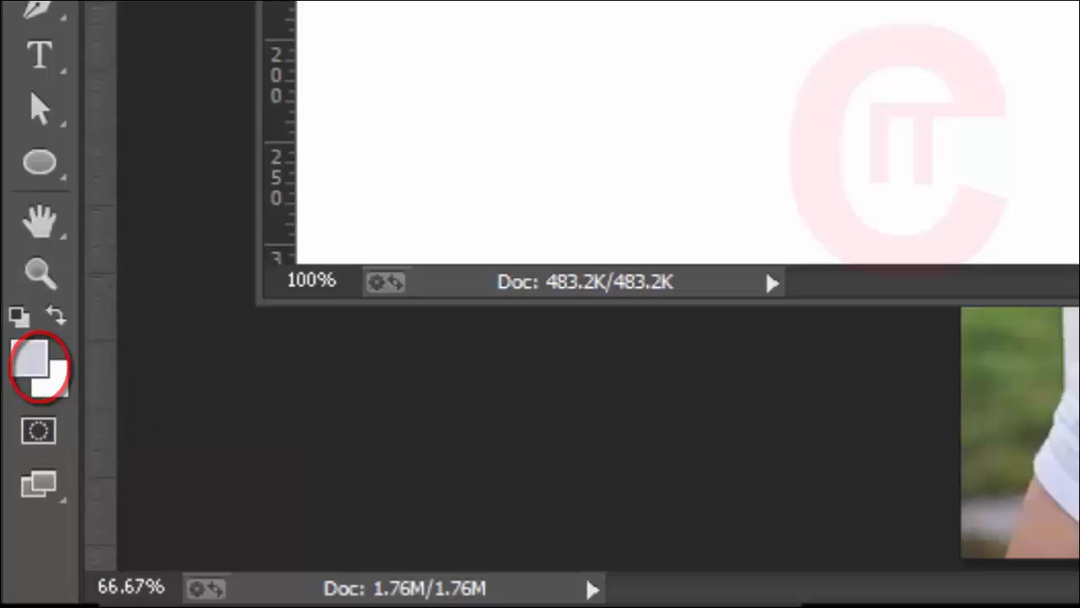
{"action": "left_click", "coordinate": [37, 150]}
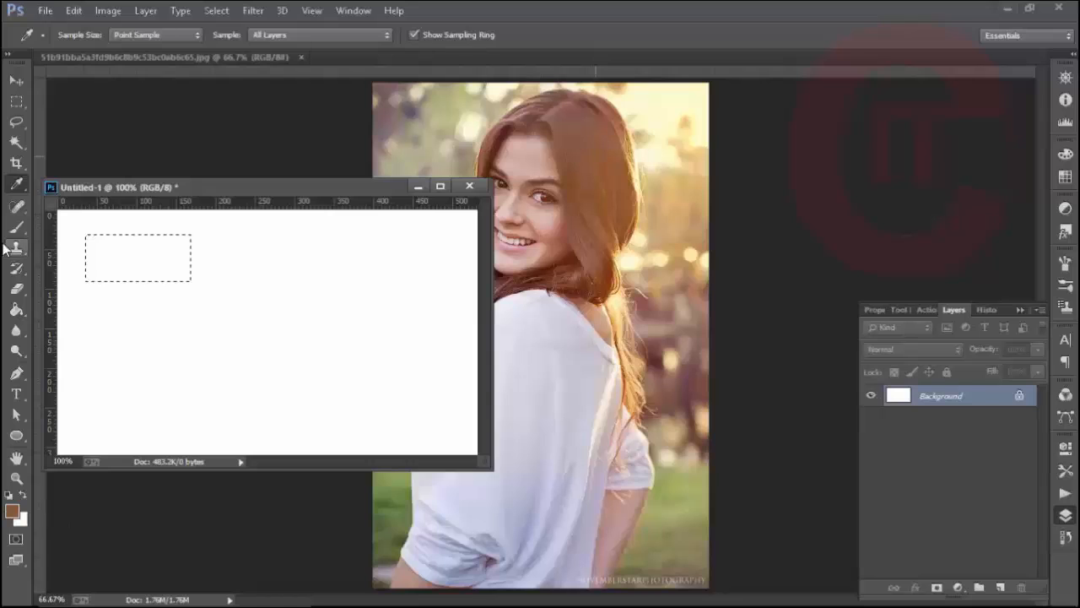
{"action": "left_click", "coordinate": [16, 309]}
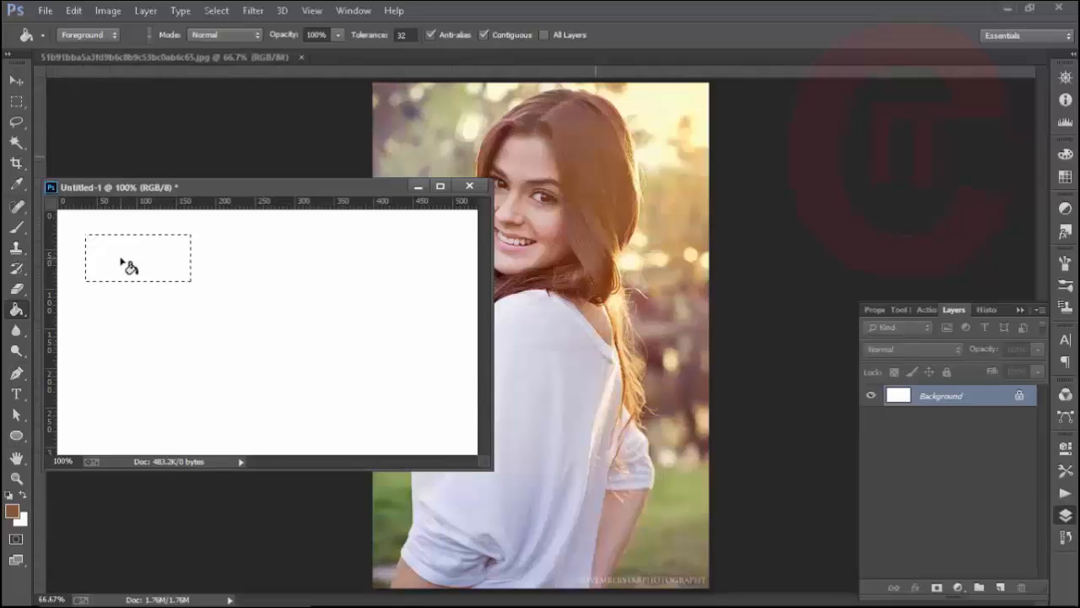
{"action": "left_click", "coordinate": [131, 261]}
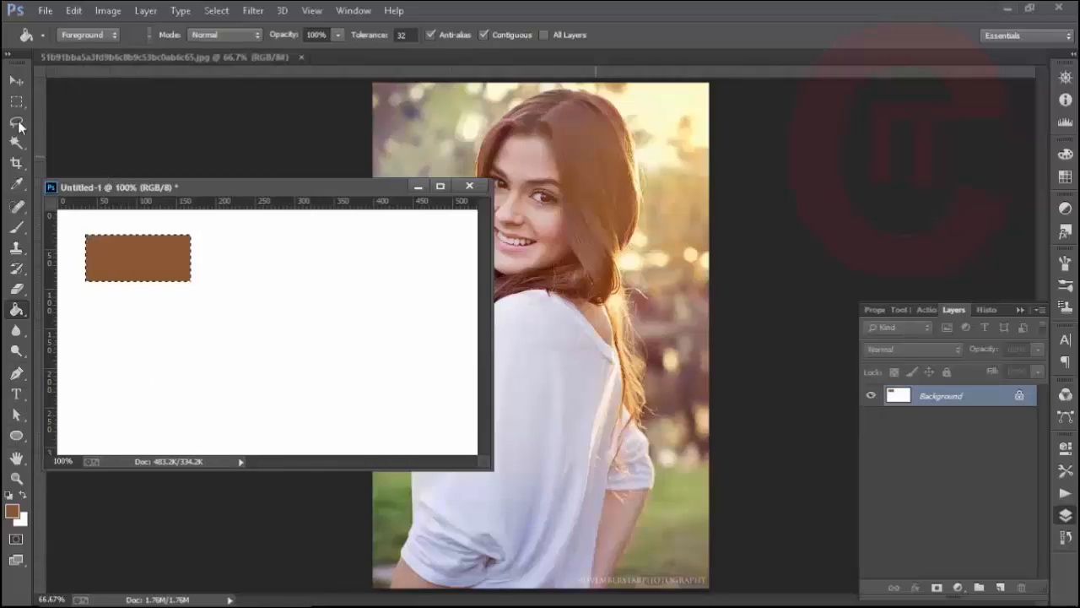
Step: Draw a rectangular marquee selection about 245 by 100 px to the right of the brown rectangle in Untitled-1
{"action": "left_click", "coordinate": [16, 101]}
{"action": "left_click", "coordinate": [237, 259]}
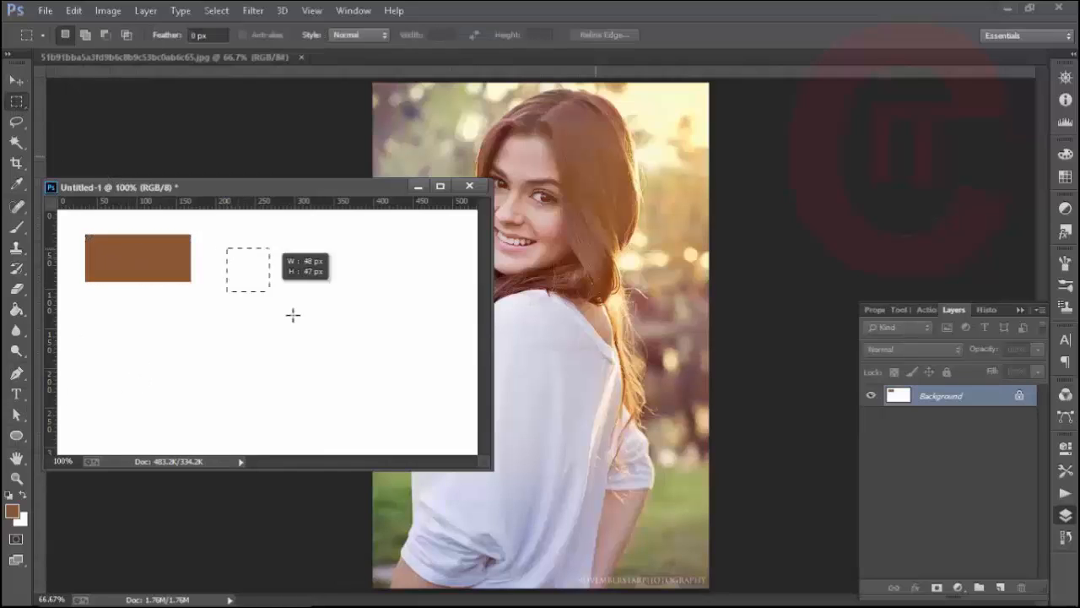
{"action": "left_click_drag", "start_coordinate": [293, 315], "coordinate": [421, 328]}
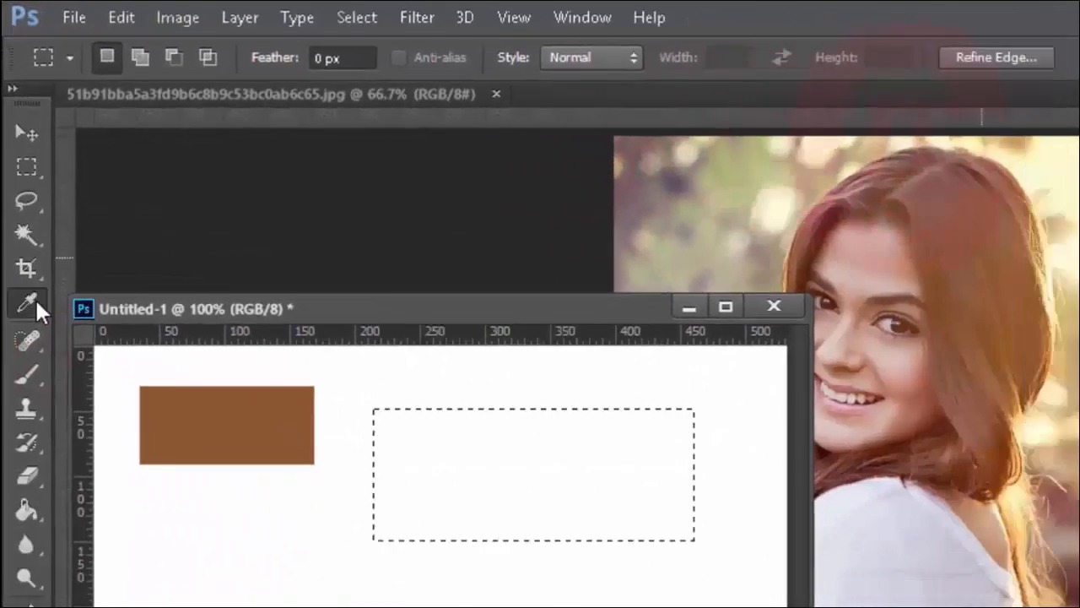
Step: Sample foreground colours from several areas of the portrait photo with the Eyedropper, ending on a pale khaki
{"action": "left_click", "coordinate": [36, 420]}
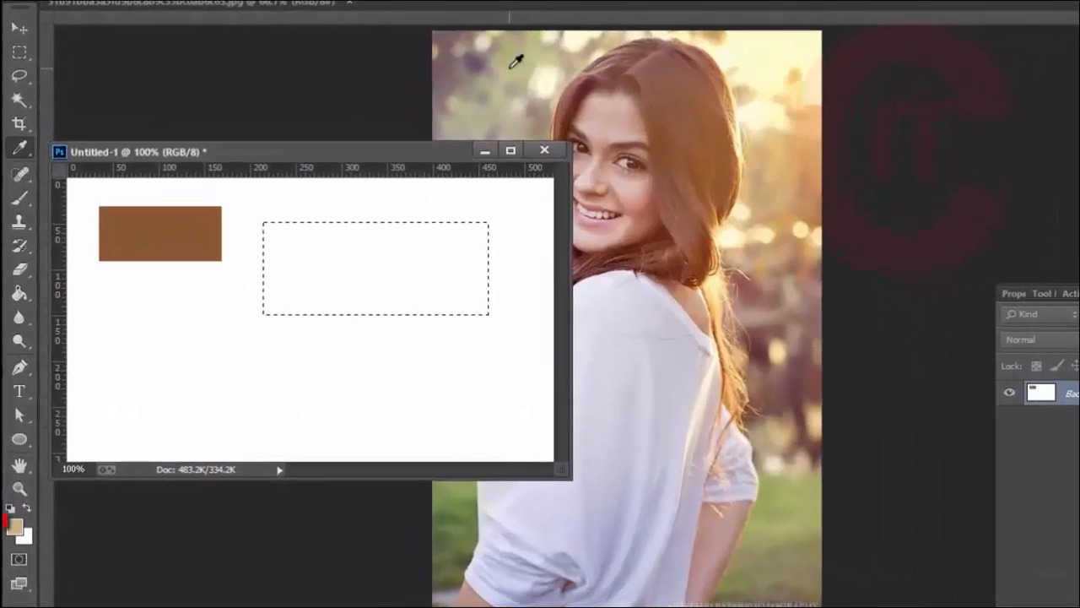
{"action": "left_click_drag", "start_coordinate": [444, 74], "coordinate": [775, 120]}
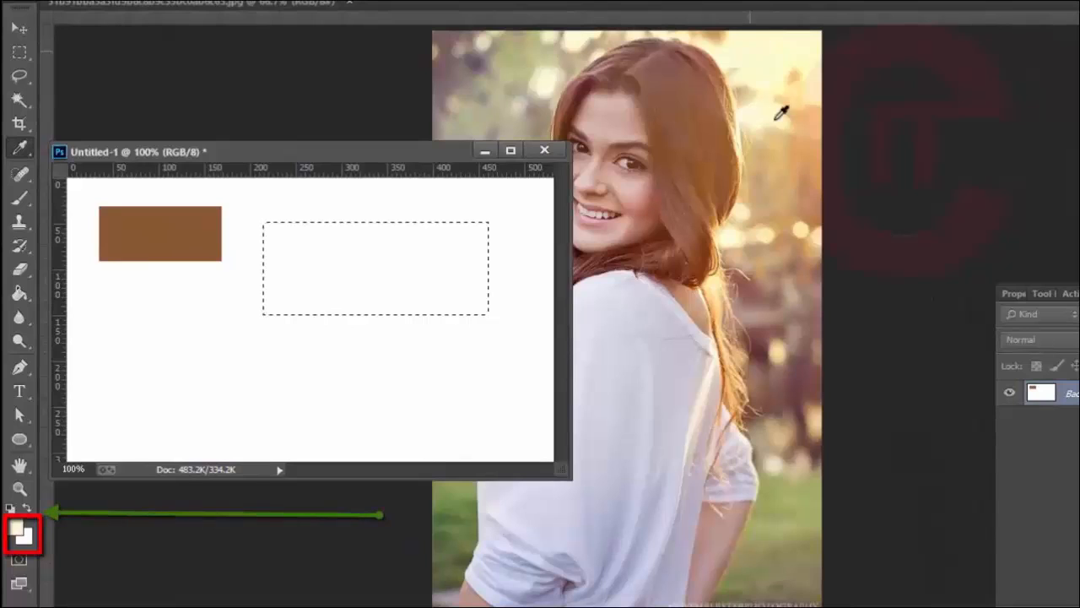
{"action": "left_click_drag", "start_coordinate": [454, 523], "coordinate": [740, 525]}
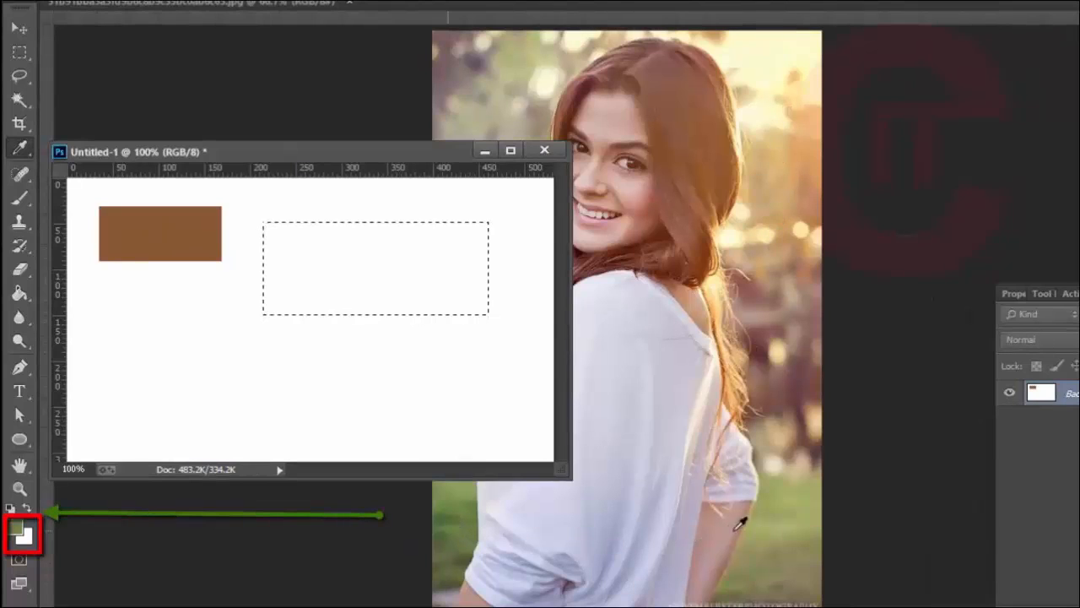
{"action": "left_click", "coordinate": [452, 526]}
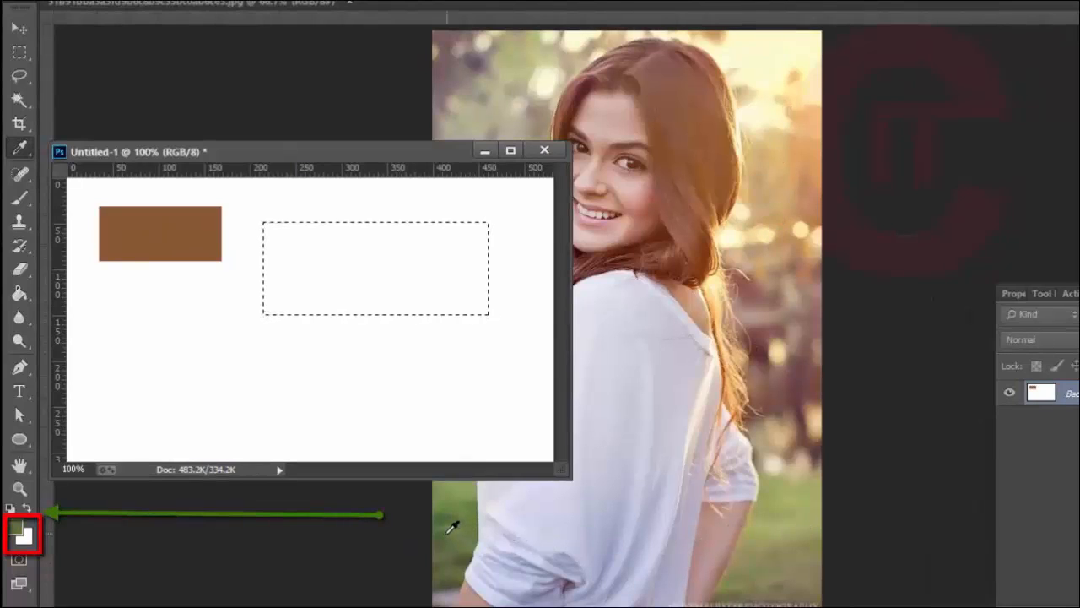
{"action": "left_click_drag", "start_coordinate": [781, 557], "coordinate": [480, 533]}
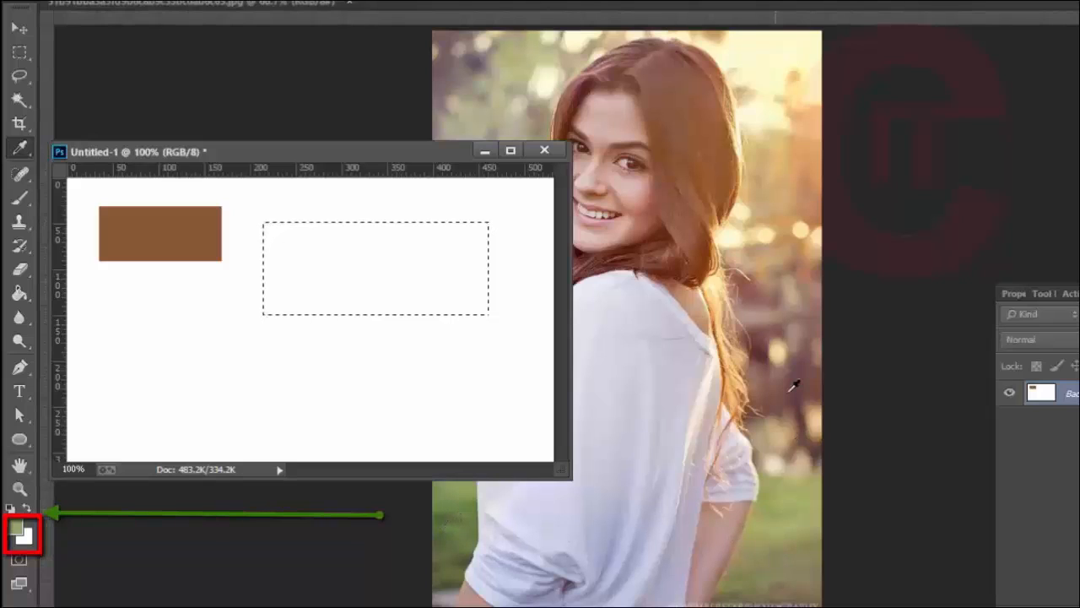
{"action": "left_click_drag", "start_coordinate": [793, 386], "coordinate": [533, 56]}
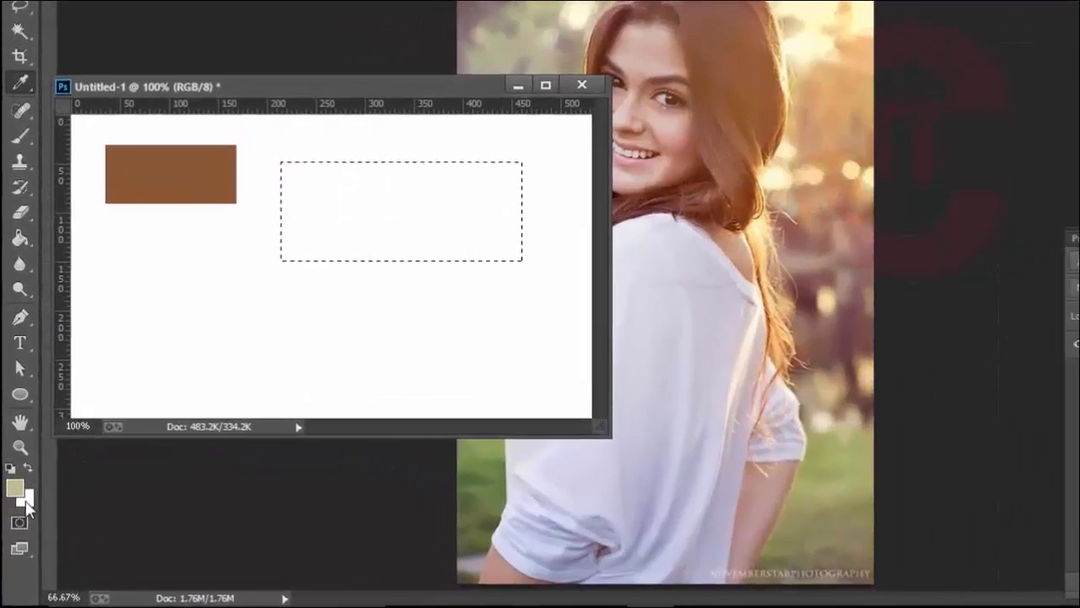
Step: Set the background colour to the tan caa86b by sampling it from the bright background of the portrait photo
{"action": "left_click", "coordinate": [26, 500]}
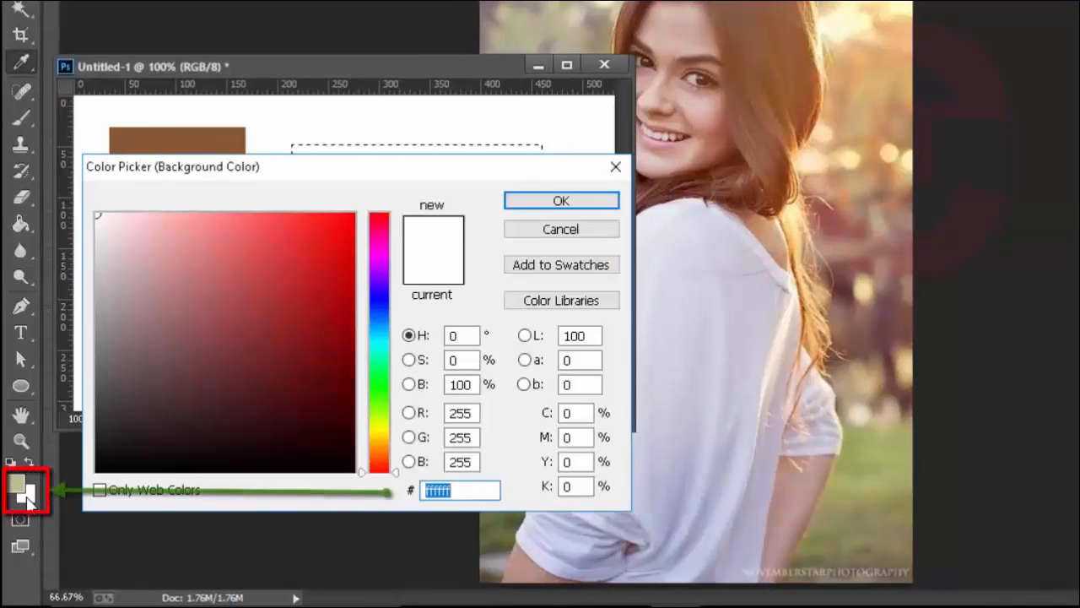
{"action": "left_click", "coordinate": [22, 483]}
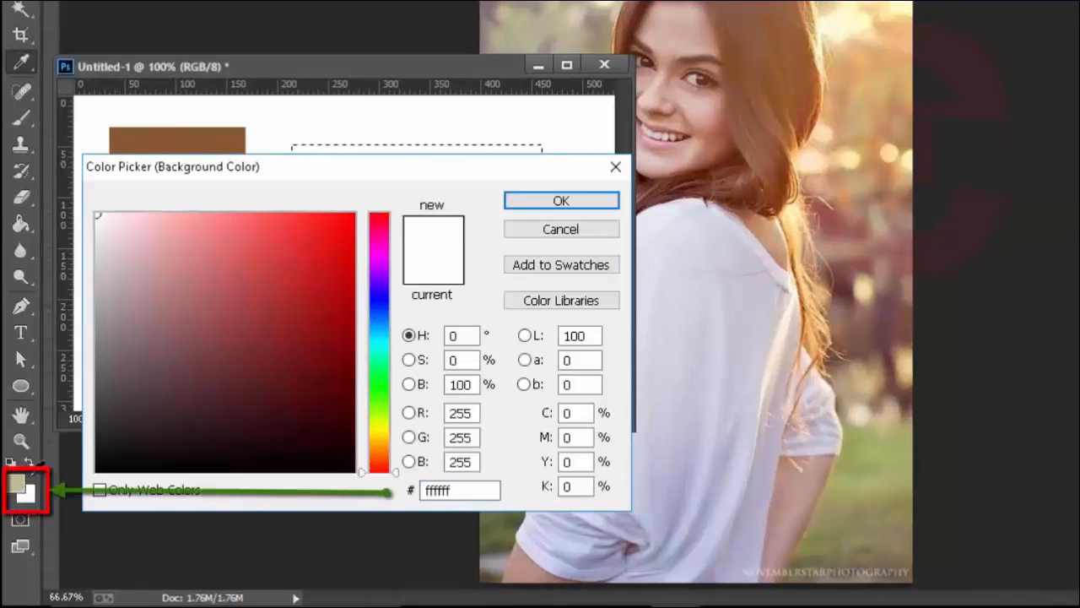
{"action": "left_click", "coordinate": [761, 19]}
{"action": "left_click", "coordinate": [852, 138]}
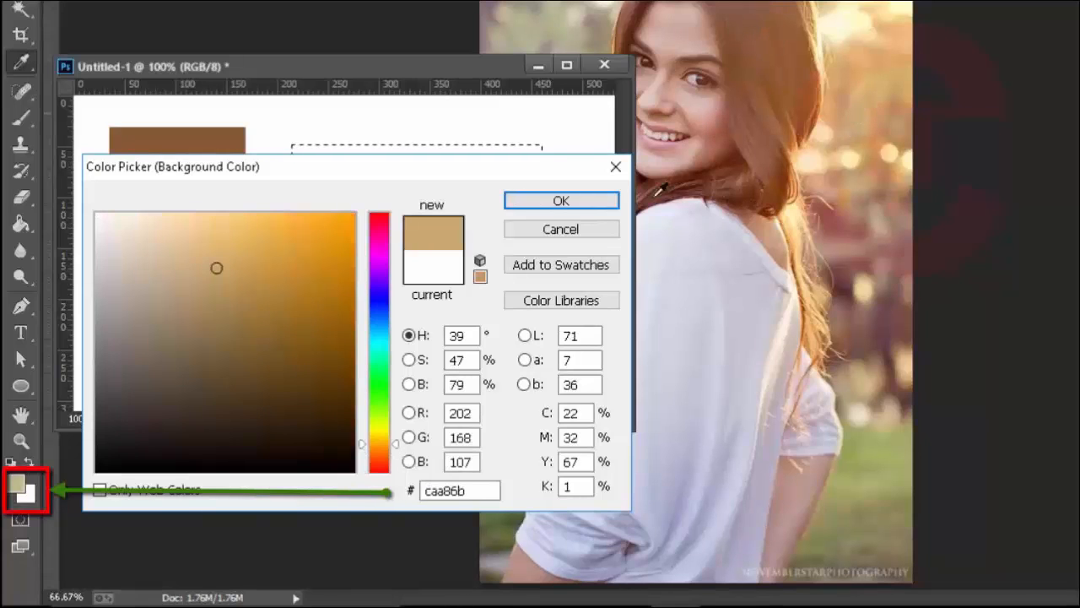
{"action": "left_click", "coordinate": [579, 203]}
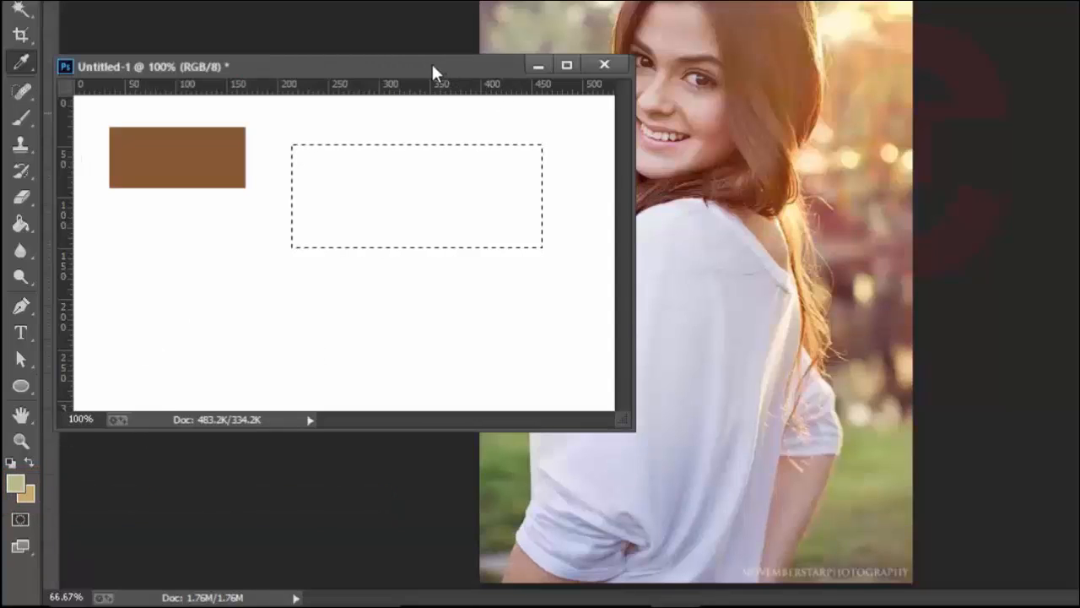
Step: Sample a pale yellow foreground colour from the portrait photo and move the Untitled-1 document lower
{"action": "left_click_drag", "start_coordinate": [434, 72], "coordinate": [819, 80]}
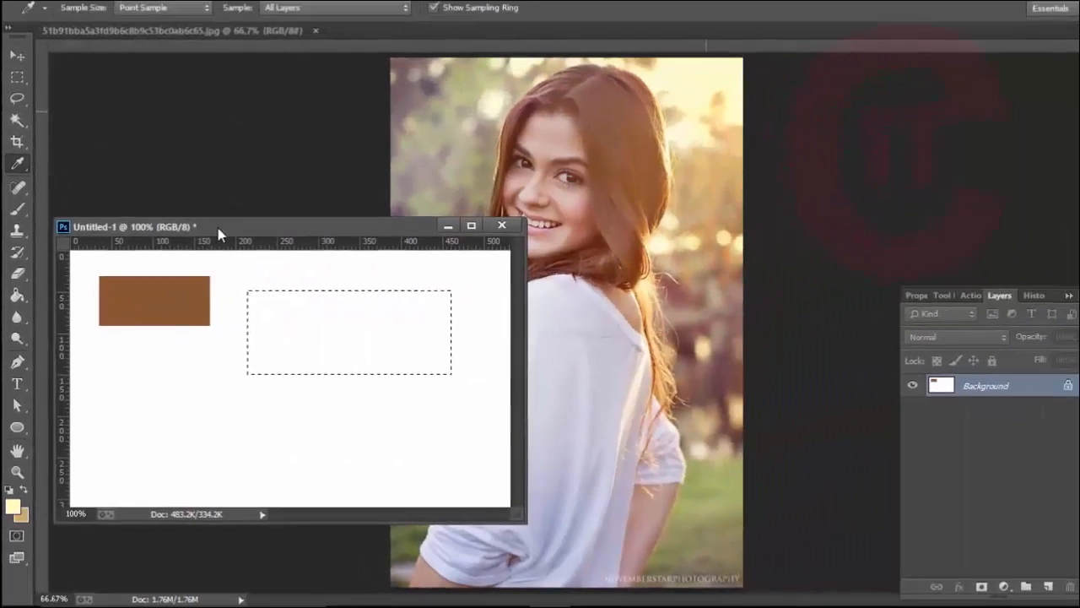
Step: Reposition the Untitled-1 document over the portrait and sample a greyish green foreground colour from the photo's blurred background with the Eyedropper
{"action": "left_click_drag", "start_coordinate": [217, 230], "coordinate": [243, 277]}
{"action": "left_click", "coordinate": [441, 141]}
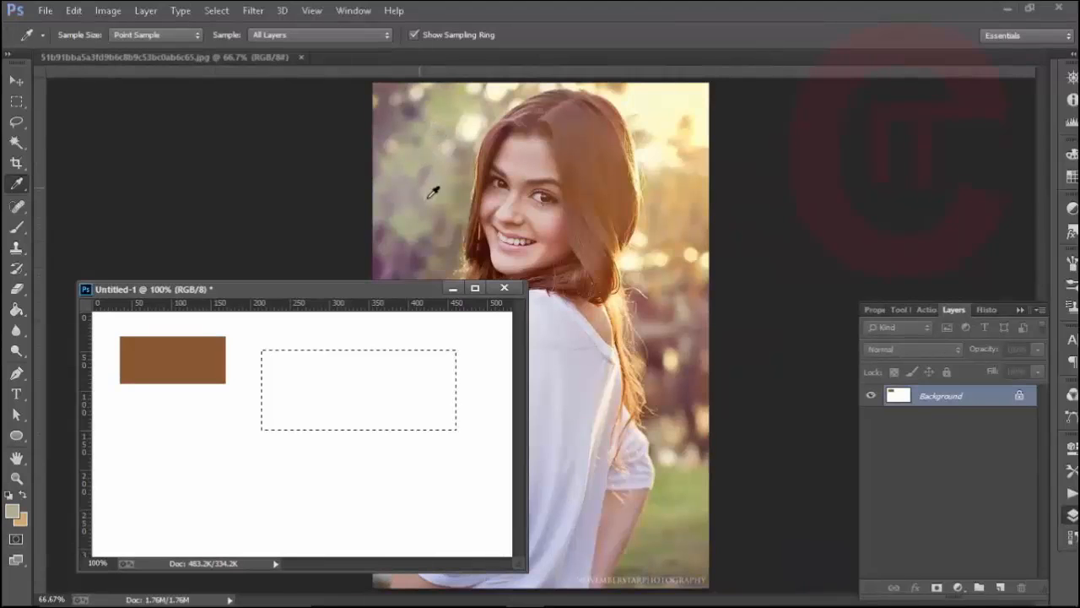
{"action": "left_click_drag", "start_coordinate": [386, 291], "coordinate": [374, 131]}
{"action": "left_click", "coordinate": [403, 142]}
{"action": "left_click", "coordinate": [410, 167]}
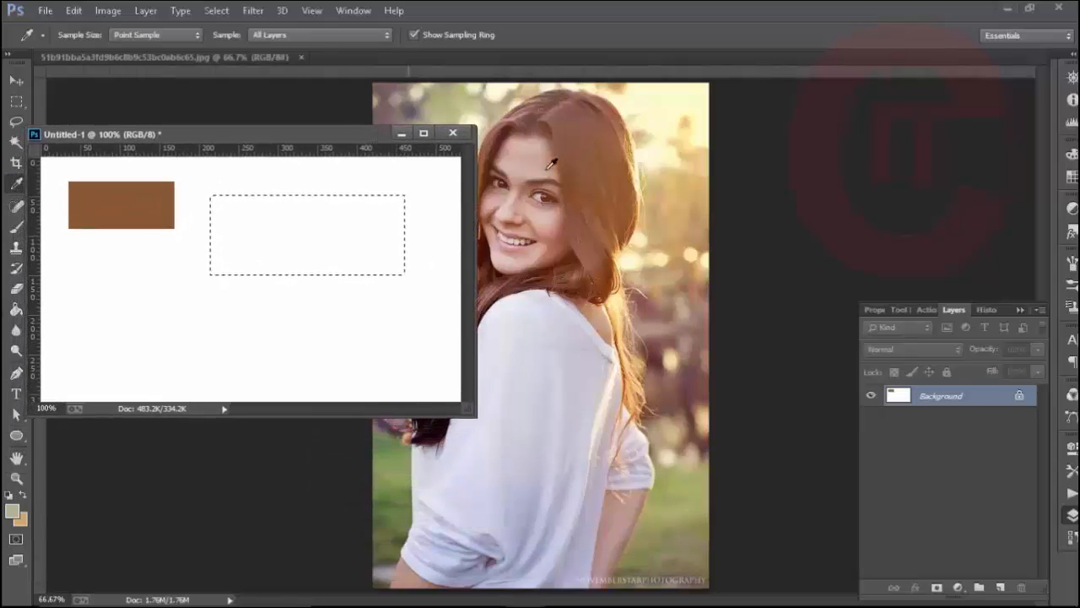
Step: Sample foreground colours from the hair and the bright sky, and shift Untitled-1 clear of the photo's opposite side
{"action": "left_click", "coordinate": [565, 113]}
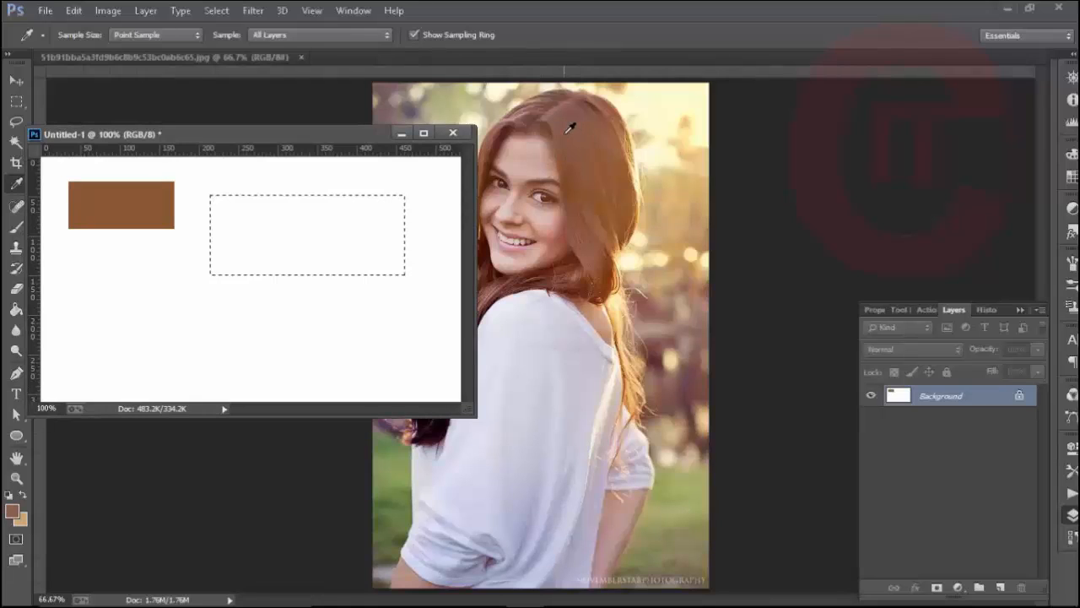
{"action": "left_click", "coordinate": [689, 129]}
{"action": "left_click", "coordinate": [662, 96]}
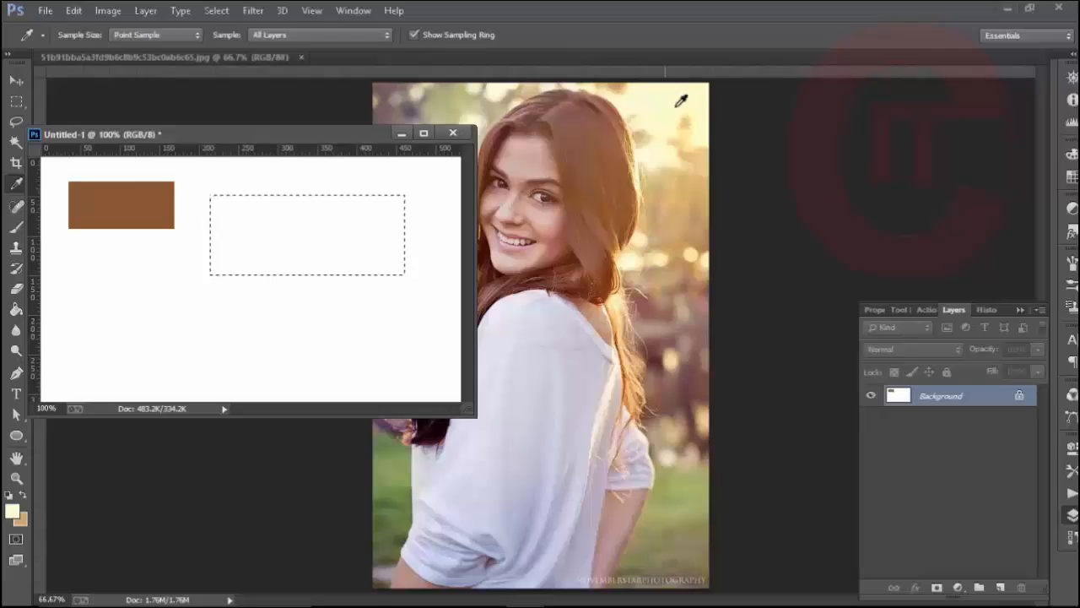
{"action": "left_click_drag", "start_coordinate": [330, 134], "coordinate": [623, 159]}
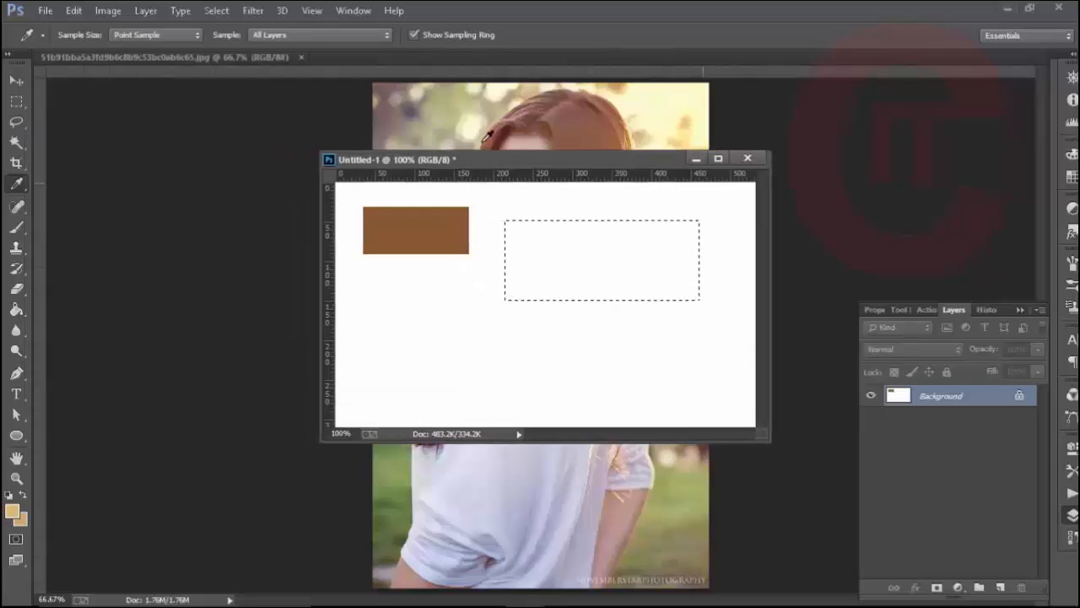
{"action": "left_click_drag", "start_coordinate": [468, 159], "coordinate": [692, 180]}
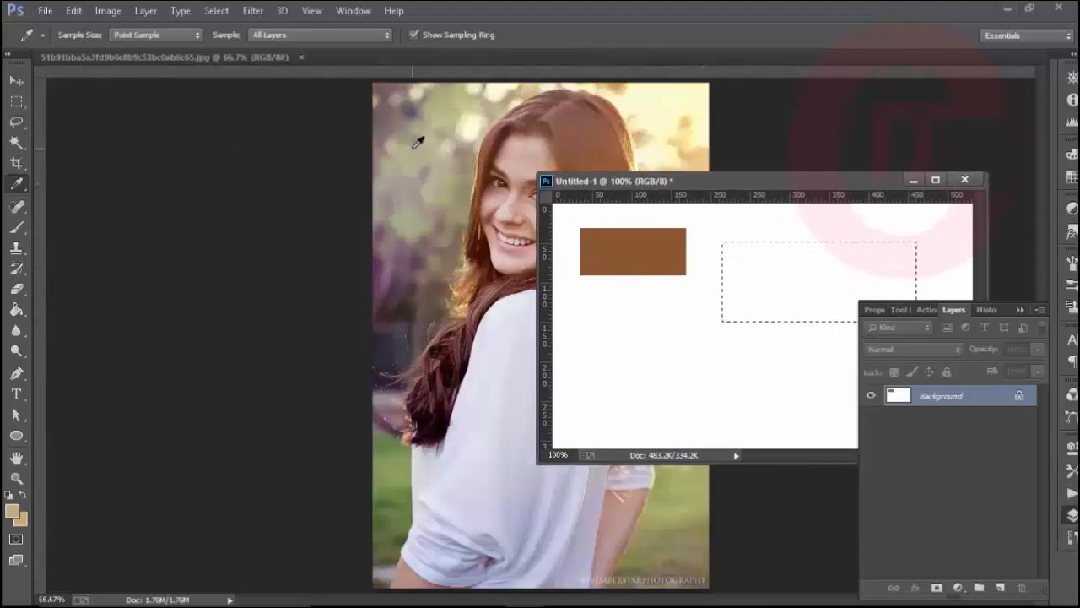
Step: Sample colours from the photo's hair and face, and fill the rectangular selection in Untitled-1 with the pale skin tone using the Paint Bucket
{"action": "left_click", "coordinate": [437, 382]}
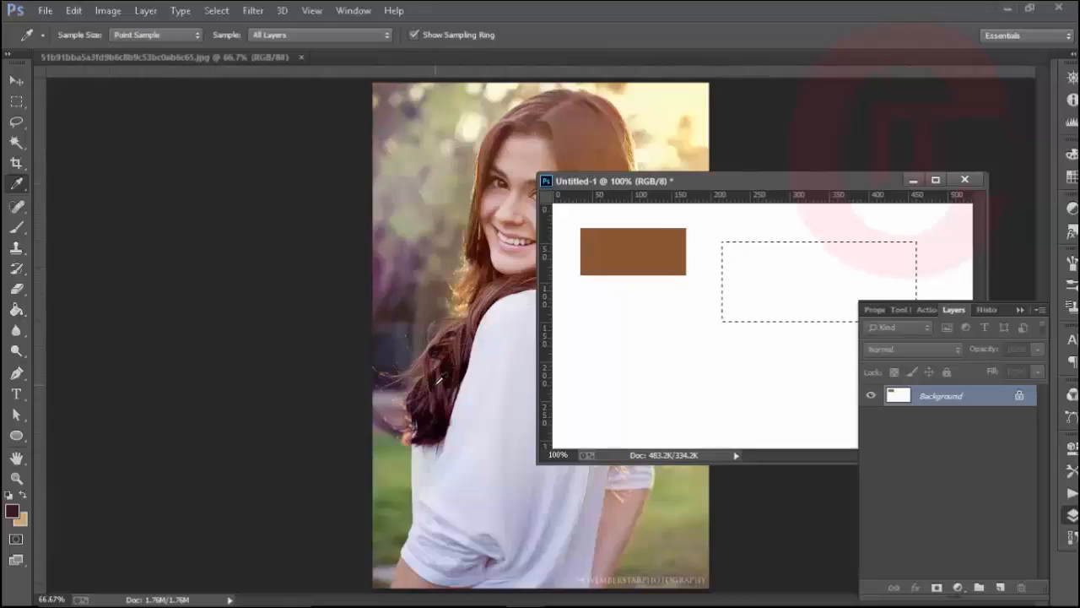
{"action": "left_click", "coordinate": [448, 383]}
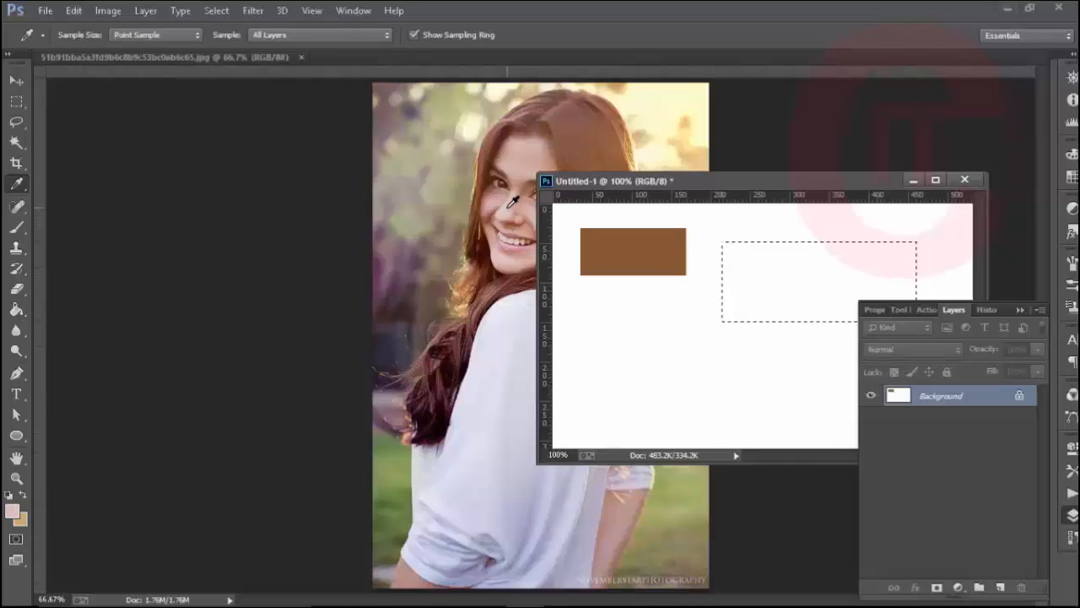
{"action": "left_click", "coordinate": [16, 309]}
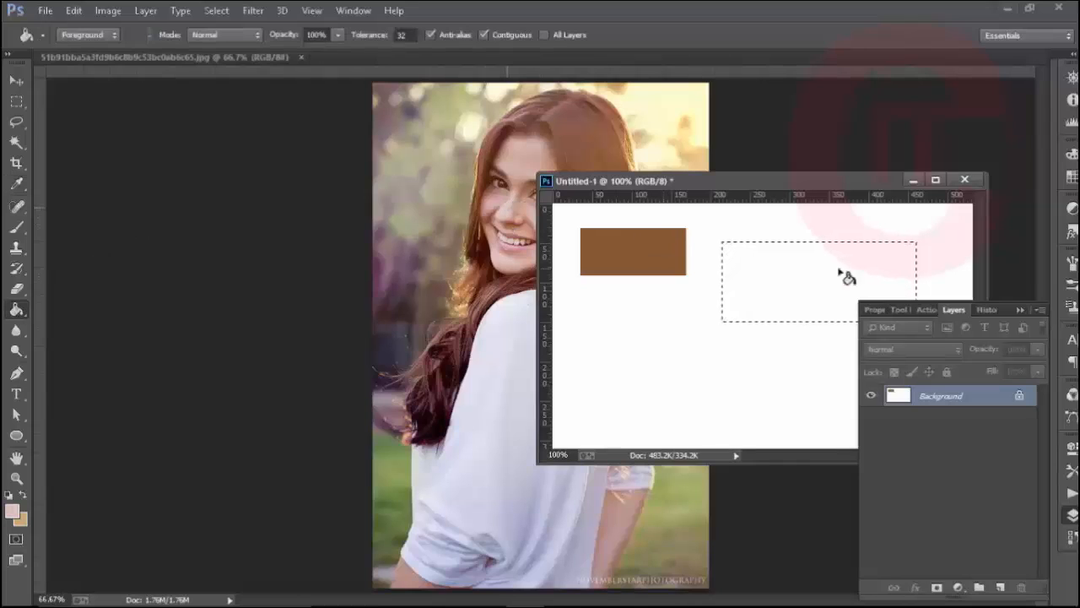
{"action": "left_click", "coordinate": [785, 285]}
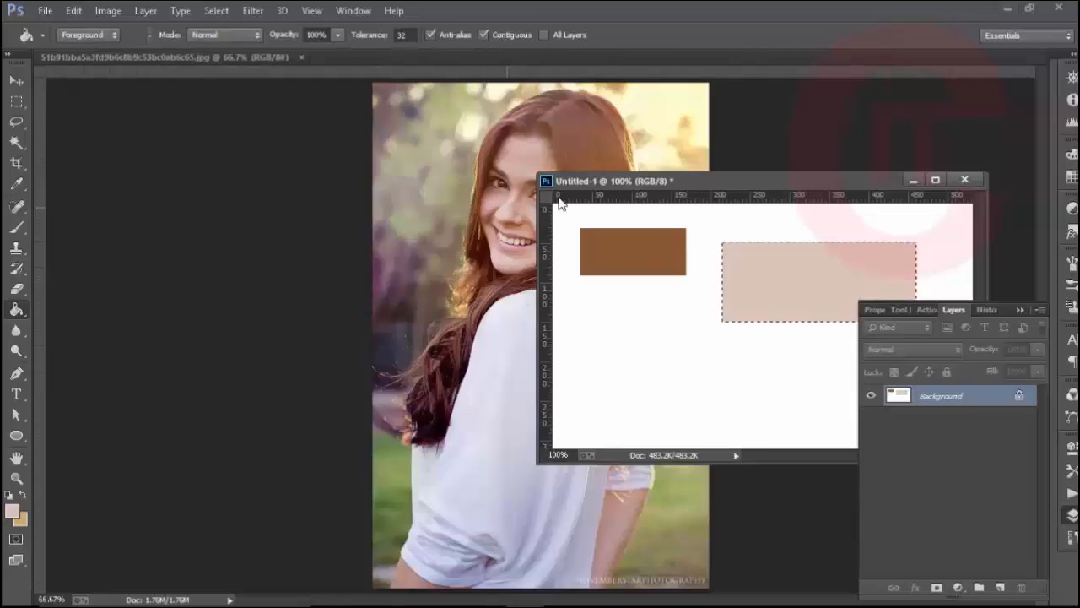
Step: Sample a darker pinkish-brown skin tone from the face in the photo and refill the rectangular selection in Untitled-1 with it
{"action": "left_click", "coordinate": [16, 184]}
{"action": "left_click", "coordinate": [529, 141]}
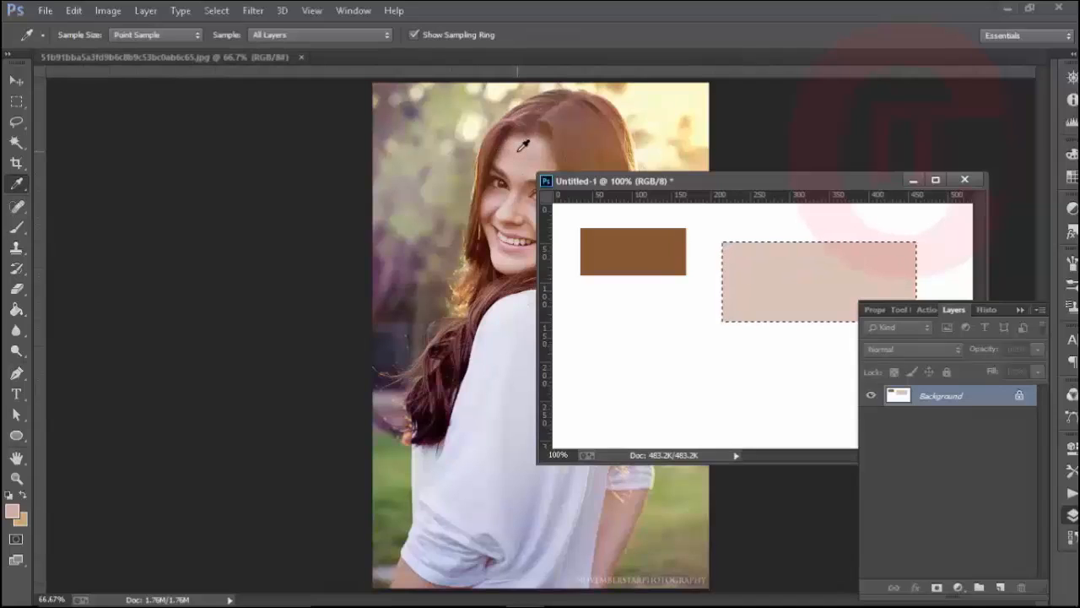
{"action": "left_click", "coordinate": [521, 180]}
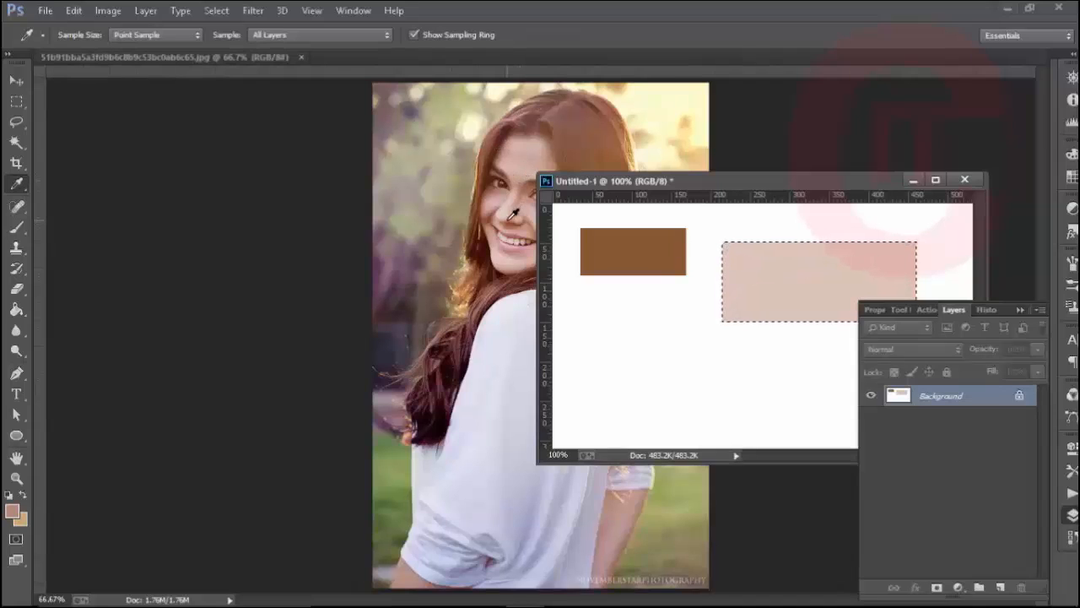
{"action": "left_click", "coordinate": [17, 311]}
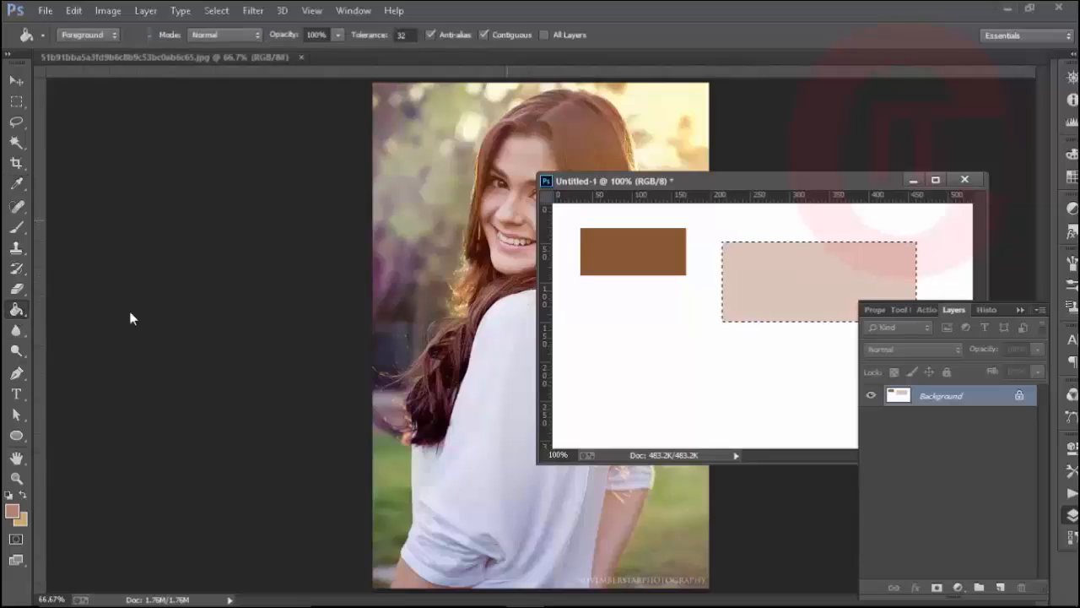
{"action": "left_click", "coordinate": [798, 281]}
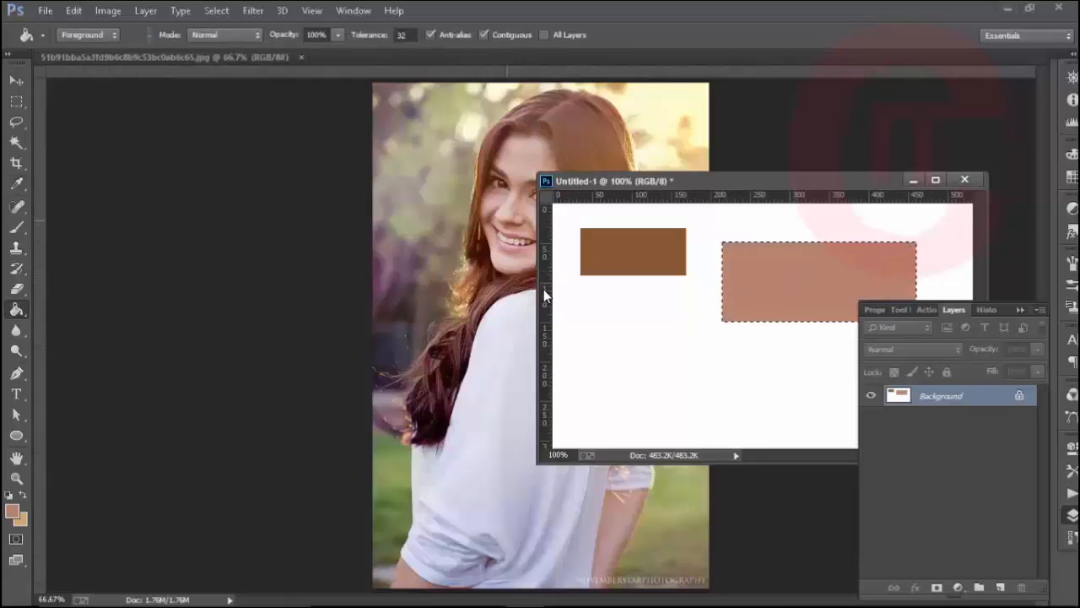
Step: Move Untitled-1 below the face, sample a pale pink from the mouth area and fill the rectangular selection with it
{"action": "left_click_drag", "start_coordinate": [659, 189], "coordinate": [413, 288]}
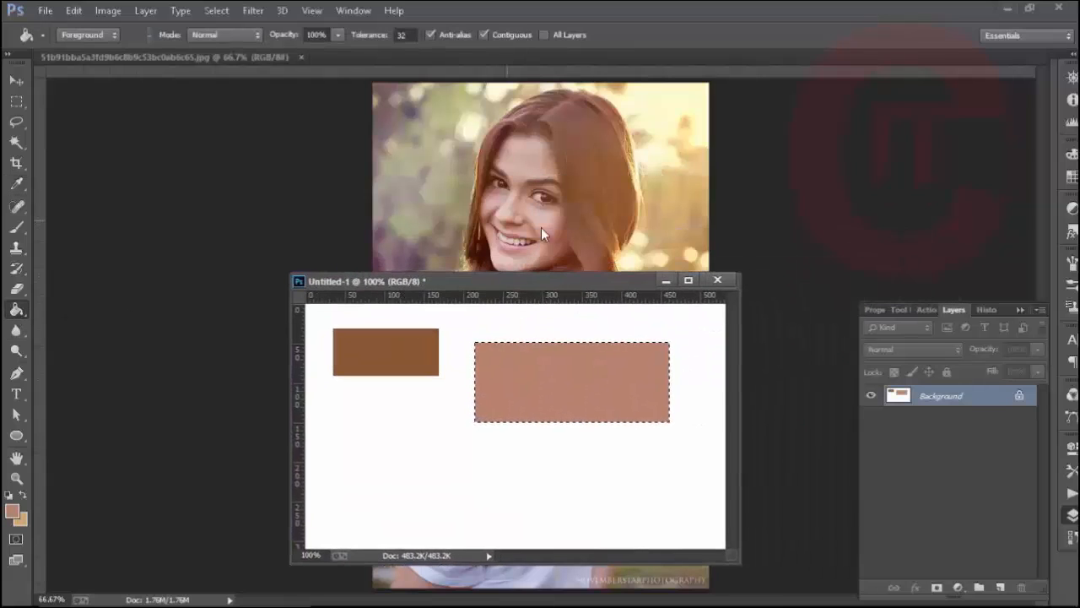
{"action": "left_click", "coordinate": [16, 184]}
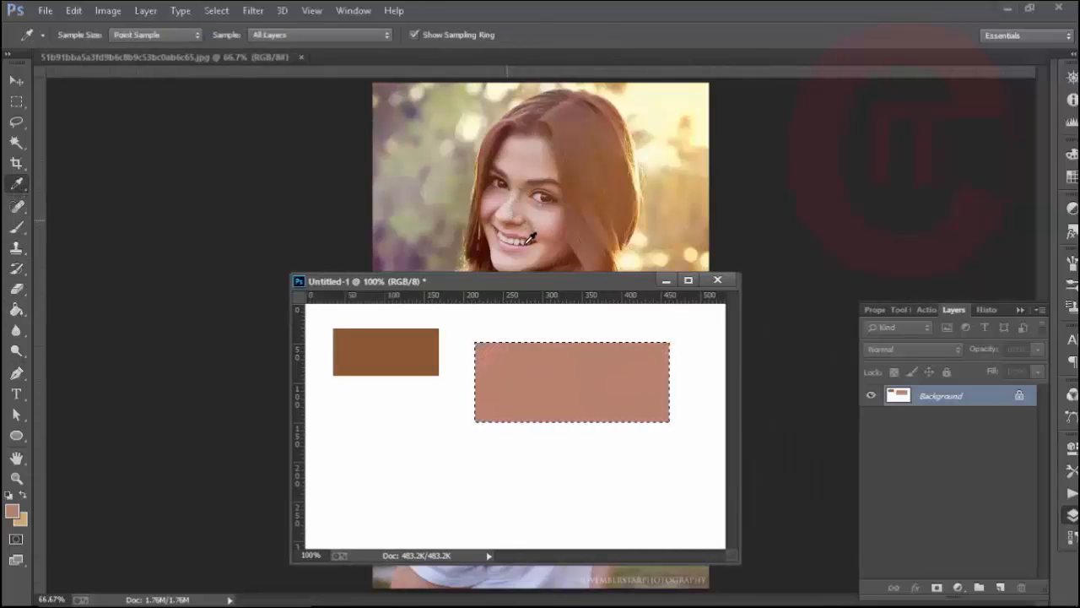
{"action": "left_click", "coordinate": [525, 244]}
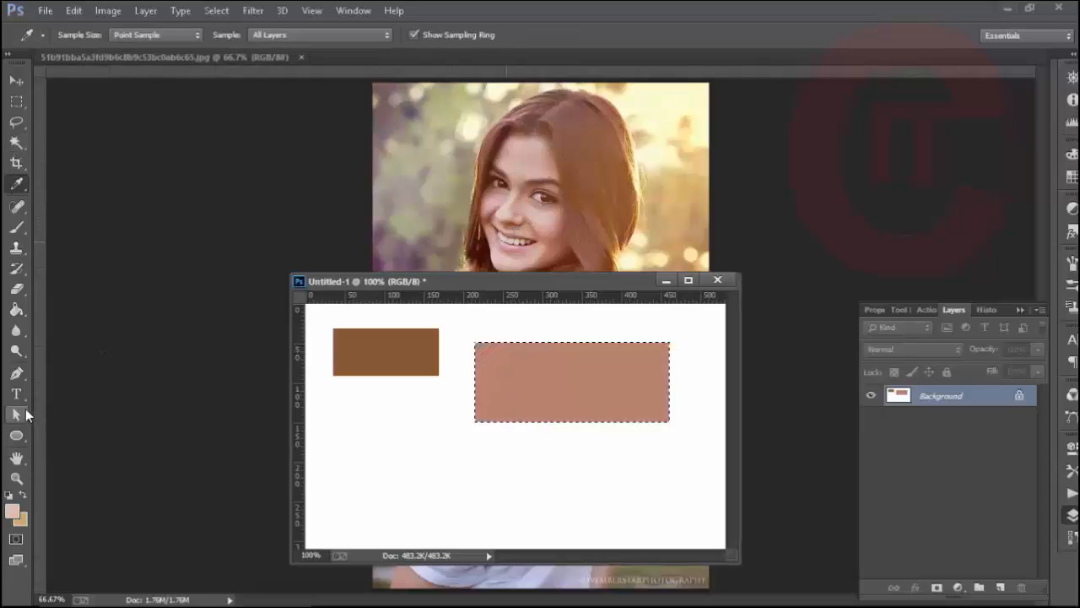
{"action": "left_click", "coordinate": [16, 309]}
{"action": "left_click", "coordinate": [513, 384]}
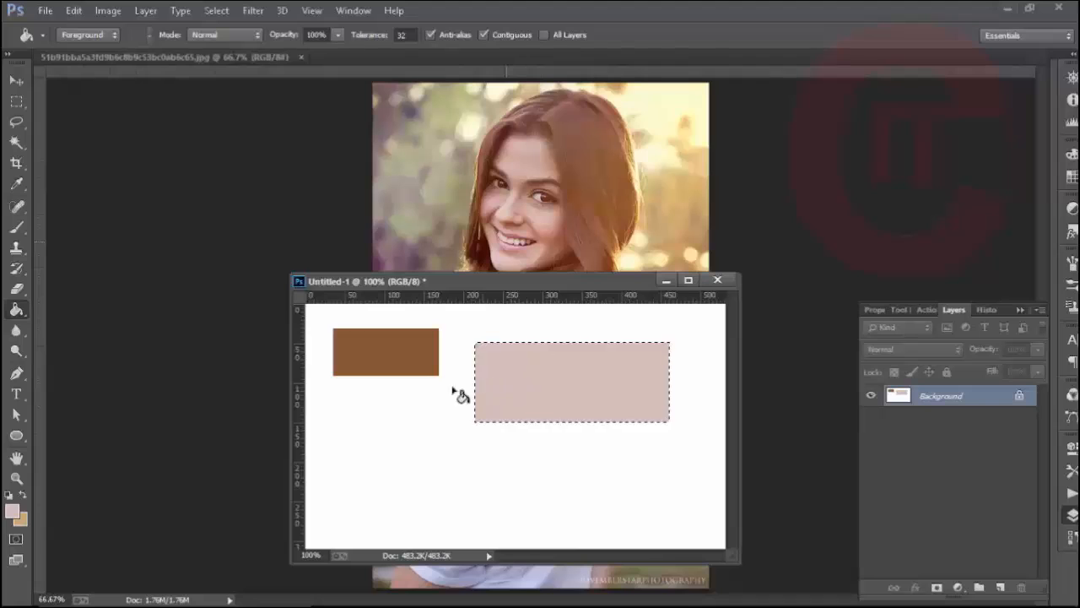
{"action": "left_click_drag", "start_coordinate": [424, 290], "coordinate": [314, 293]}
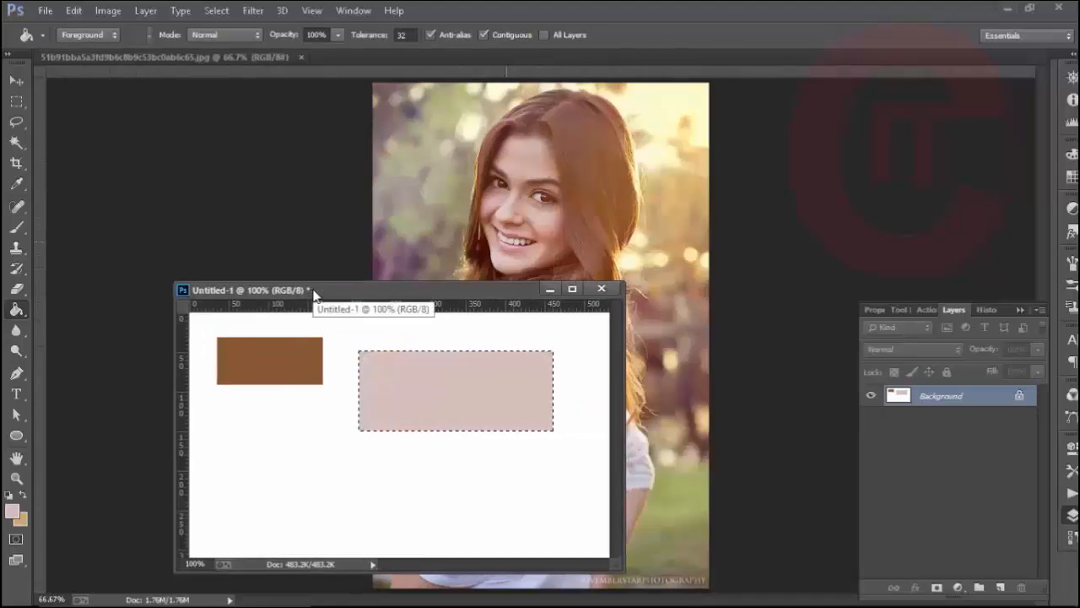
{"action": "left_click_drag", "start_coordinate": [408, 291], "coordinate": [357, 224]}
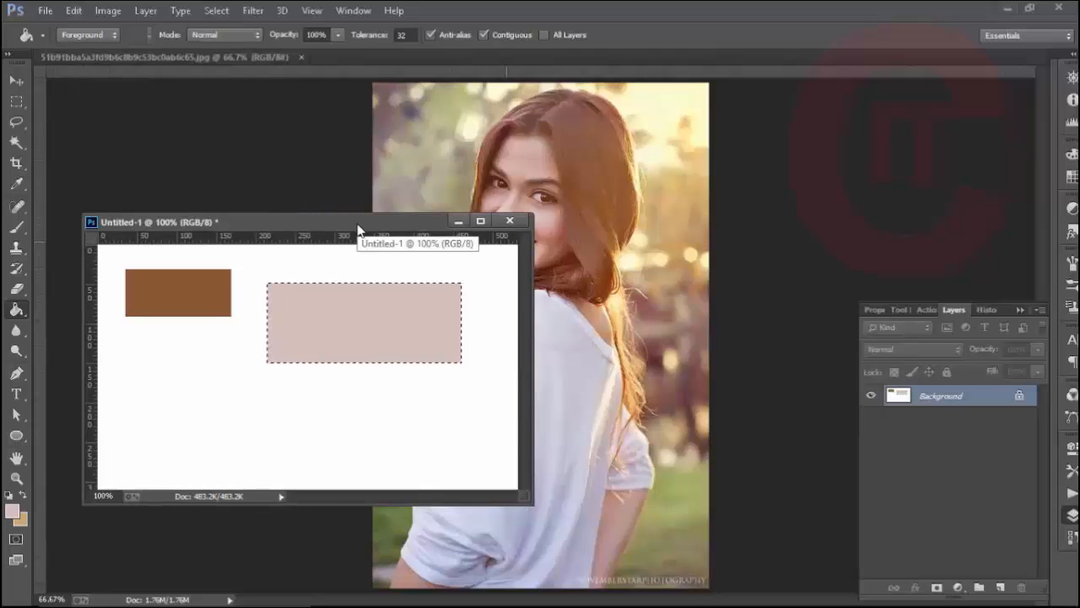
{"action": "left_click_drag", "start_coordinate": [357, 225], "coordinate": [360, 95]}
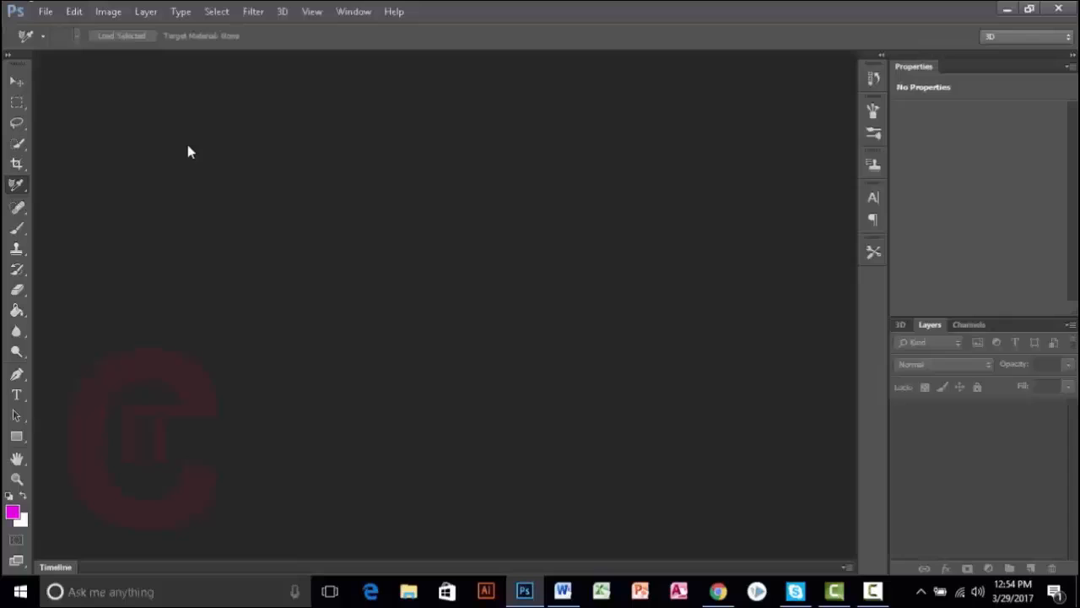
Step: Activate the 3D Material Eyedropper Tool and create a white RGB document with the Web preset at 1600 x 1200 pixels, 72 pixels/inch
{"action": "right_click", "coordinate": [18, 187]}
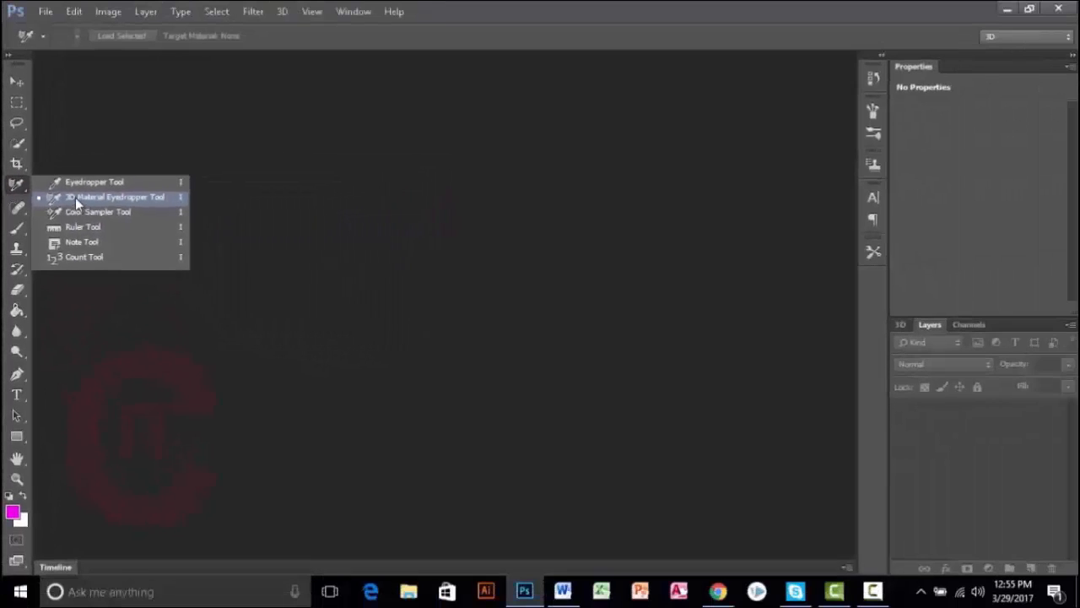
{"action": "left_click", "coordinate": [127, 192]}
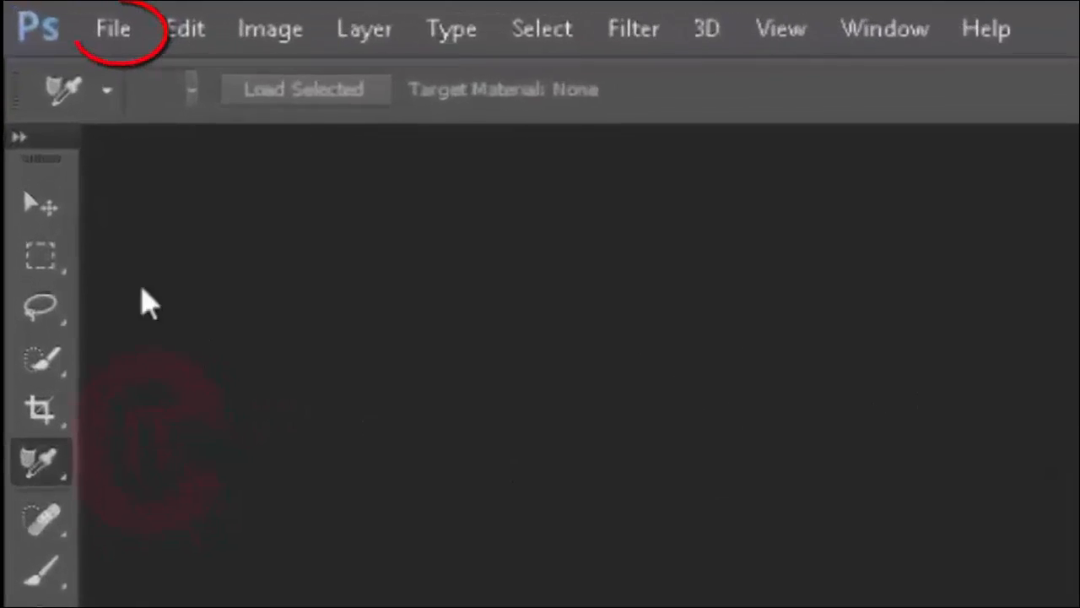
{"action": "left_click", "coordinate": [45, 11]}
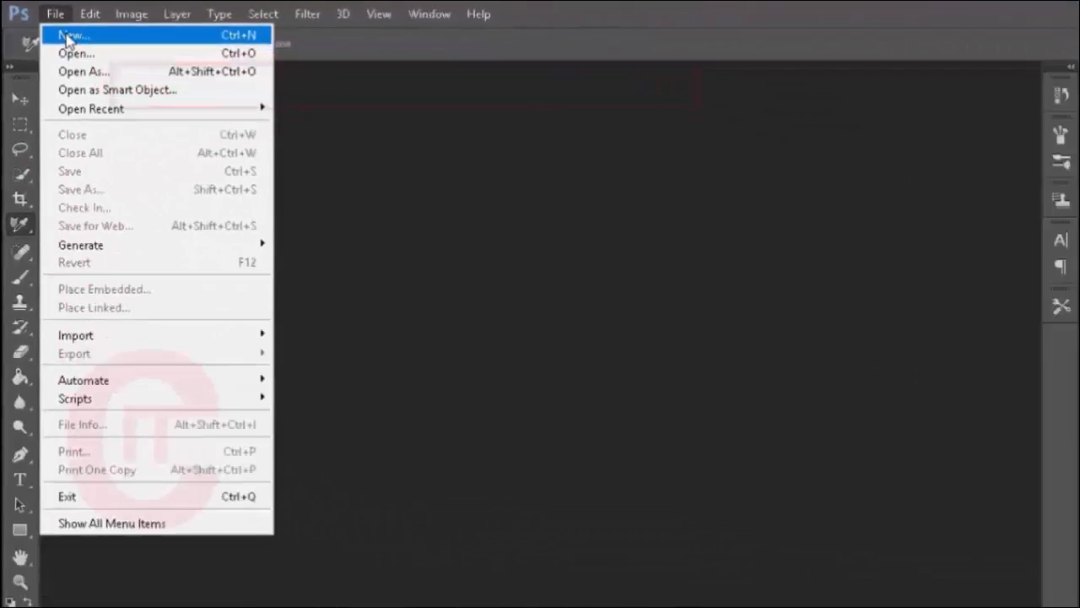
{"action": "left_click", "coordinate": [165, 91]}
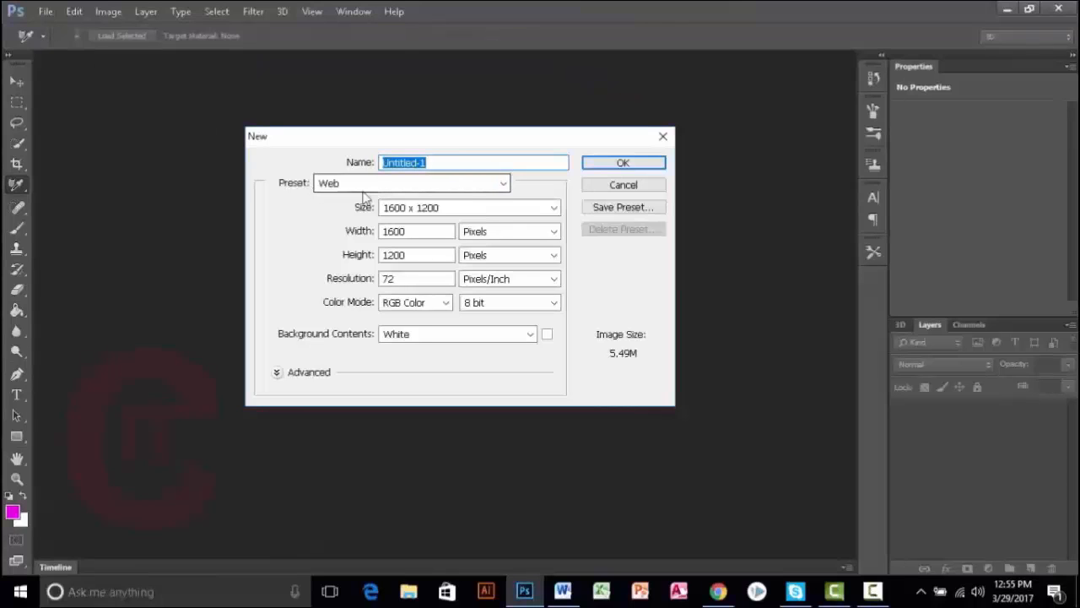
{"action": "left_click", "coordinate": [607, 165]}
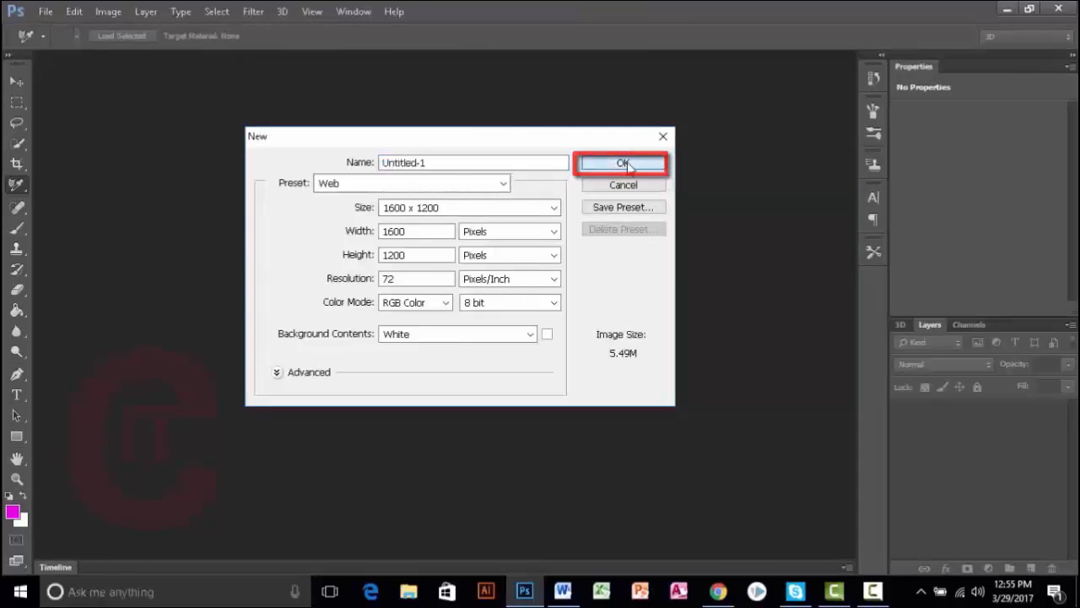
{"action": "left_click_drag", "start_coordinate": [414, 89], "coordinate": [499, 59]}
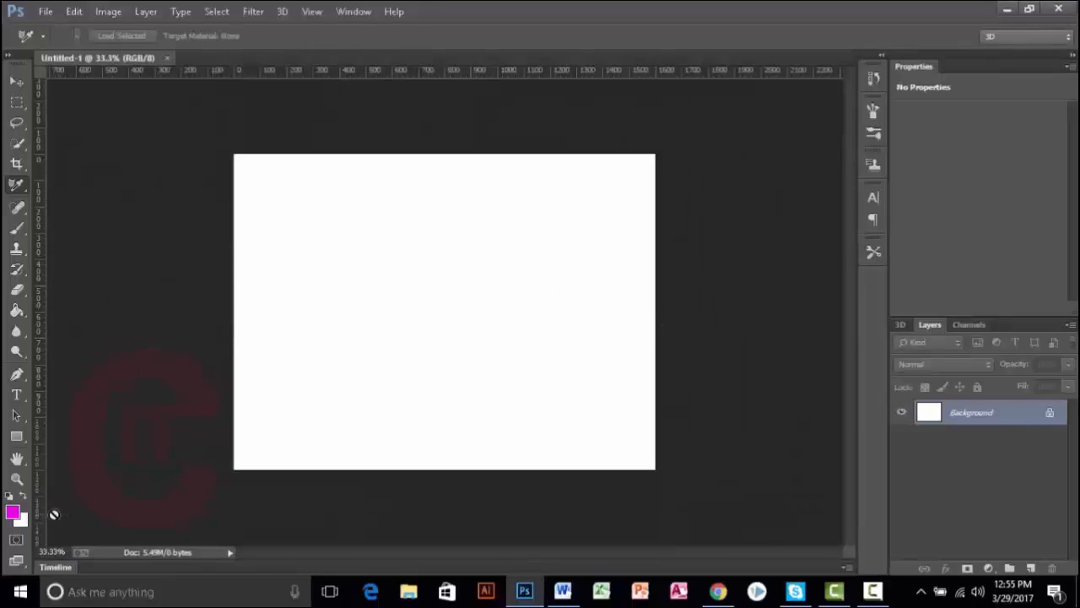
Step: Open the foreground colour picker and accept the magenta e403e7
{"action": "left_click", "coordinate": [13, 511]}
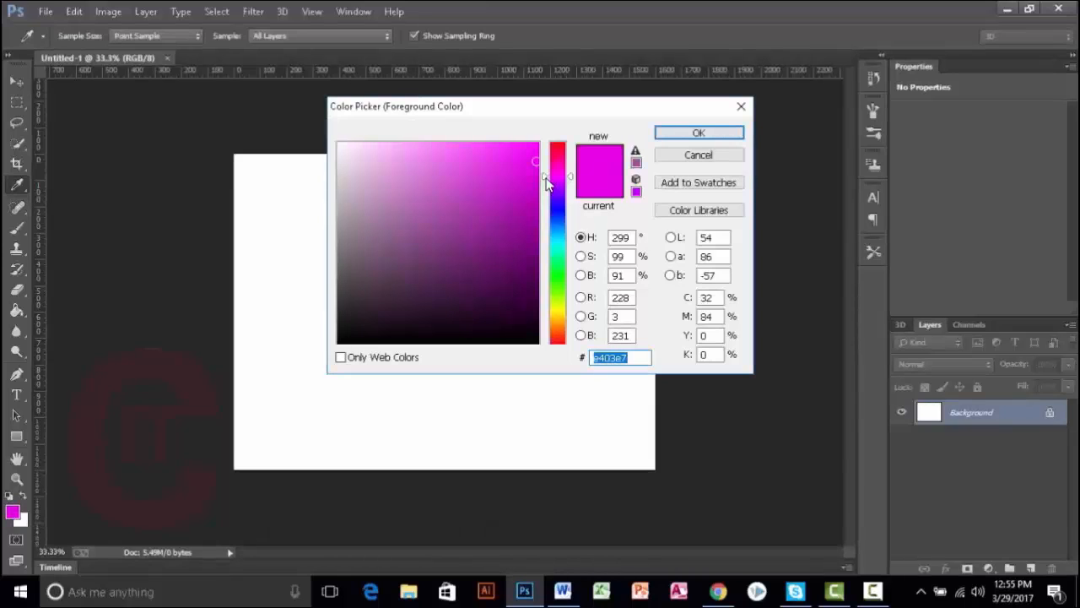
{"action": "left_click", "coordinate": [699, 135]}
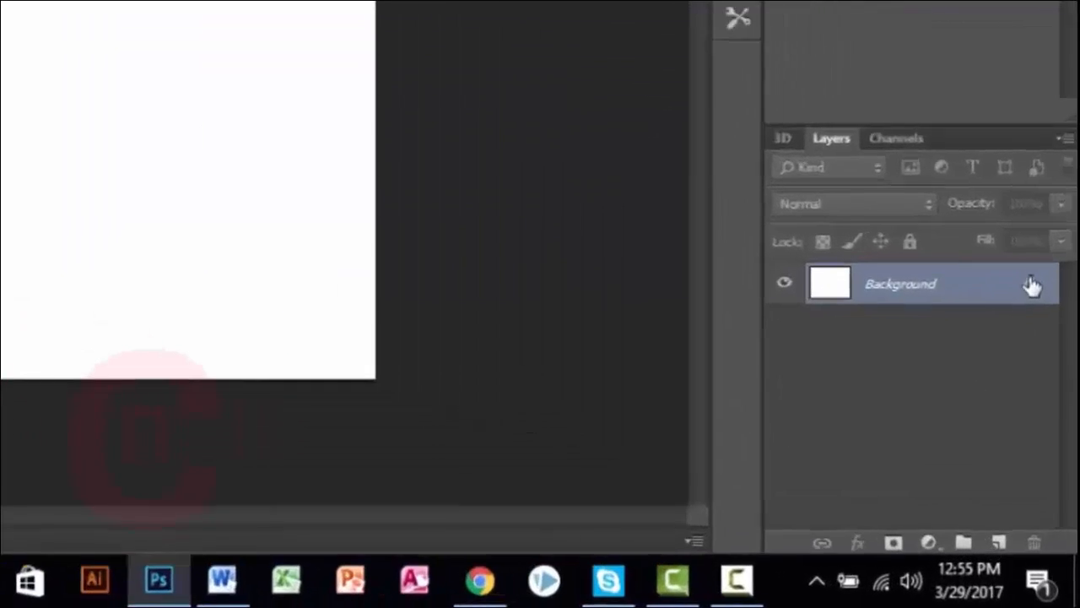
Step: Unlock the Background layer and add three new empty layers above it
{"action": "left_click", "coordinate": [1049, 412]}
{"action": "left_click", "coordinate": [964, 514]}
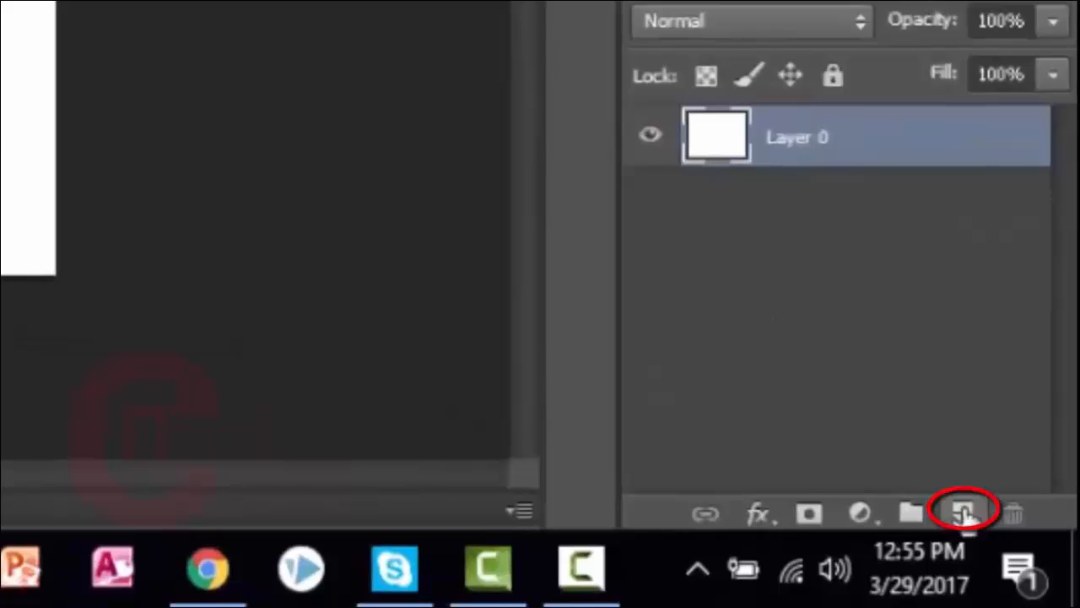
{"action": "left_click", "coordinate": [964, 515]}
{"action": "left_click", "coordinate": [965, 515]}
{"action": "left_click", "coordinate": [964, 515]}
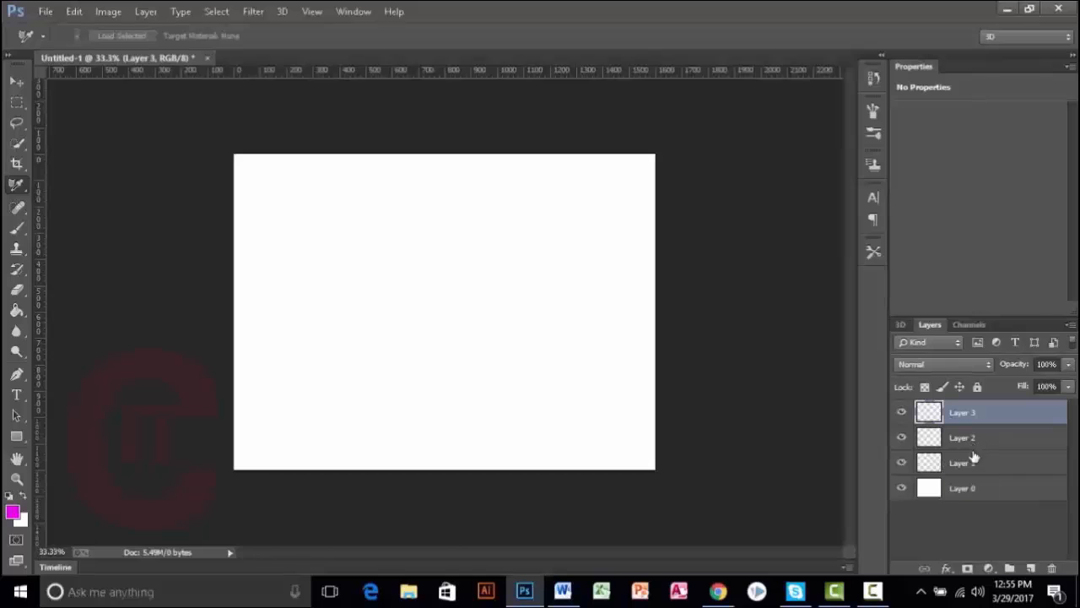
Step: Select Layer 1 and set the foreground colour to the brighter magenta f402f7
{"action": "left_click", "coordinate": [975, 467]}
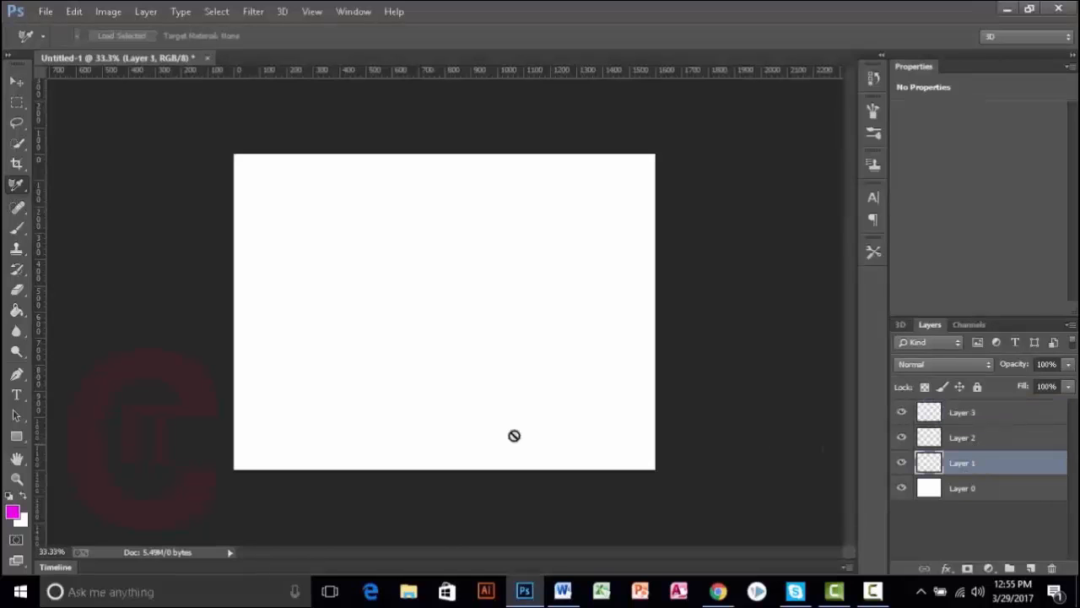
{"action": "left_click", "coordinate": [10, 512]}
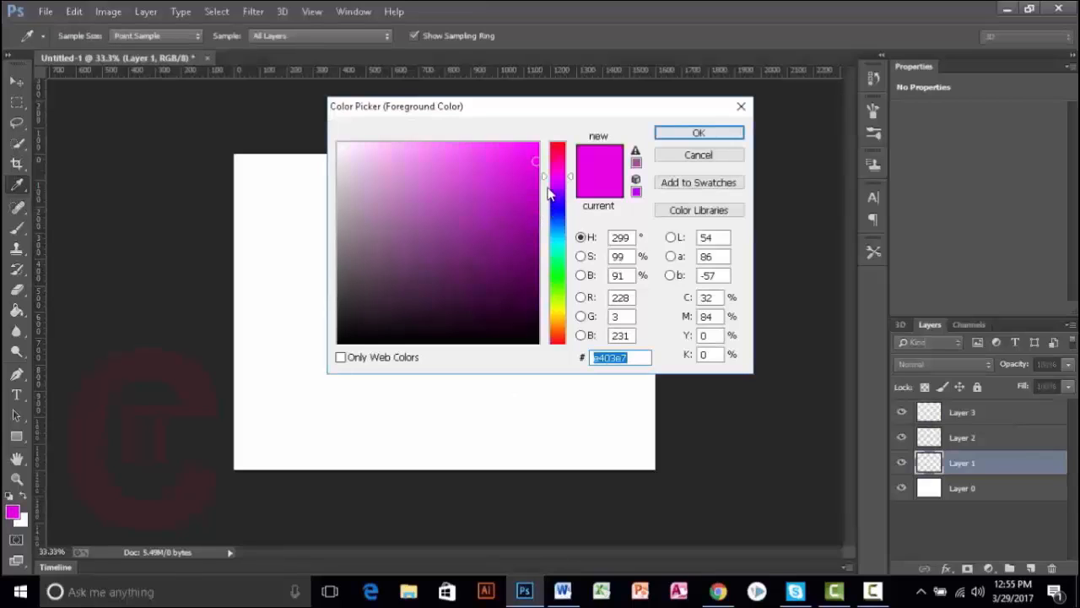
{"action": "left_click", "coordinate": [535, 148]}
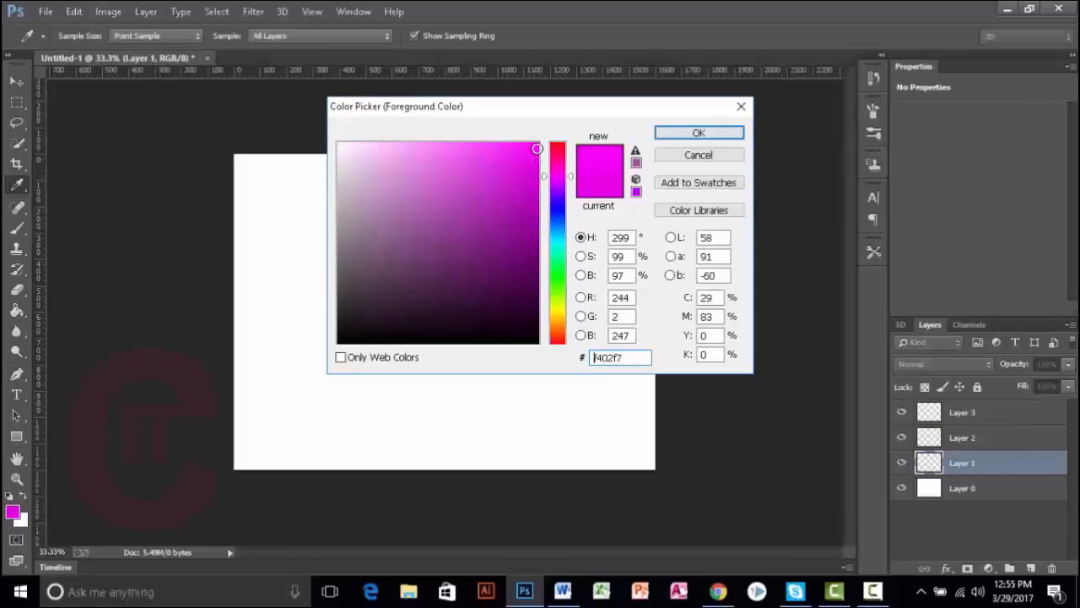
{"action": "left_click", "coordinate": [691, 136]}
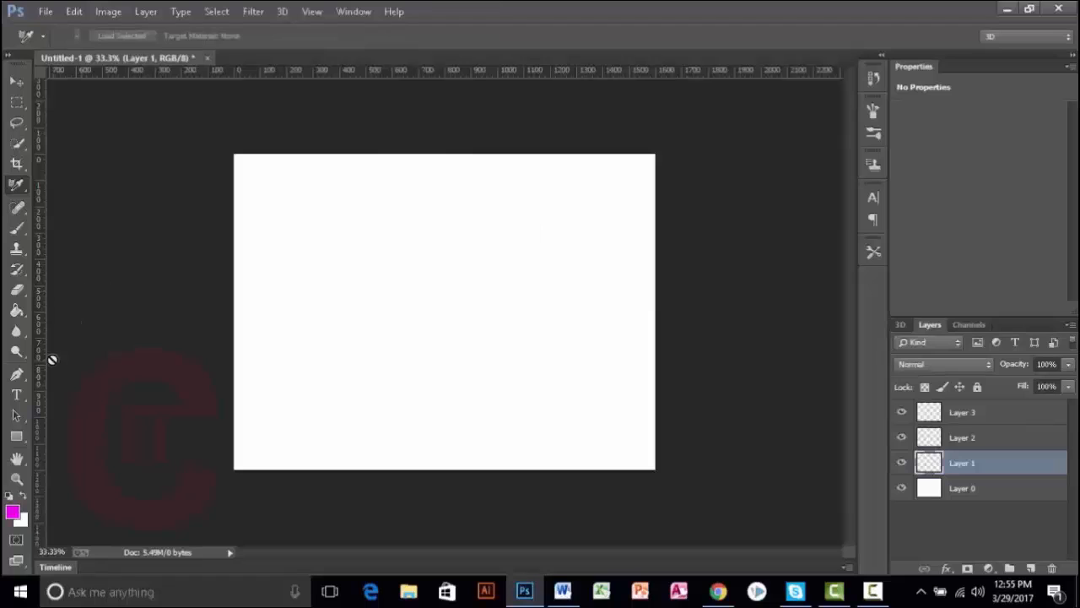
Step: Fill Layer 1 with the magenta foreground colour using the Paint Bucket Tool
{"action": "left_click", "coordinate": [16, 309]}
{"action": "left_click", "coordinate": [339, 316]}
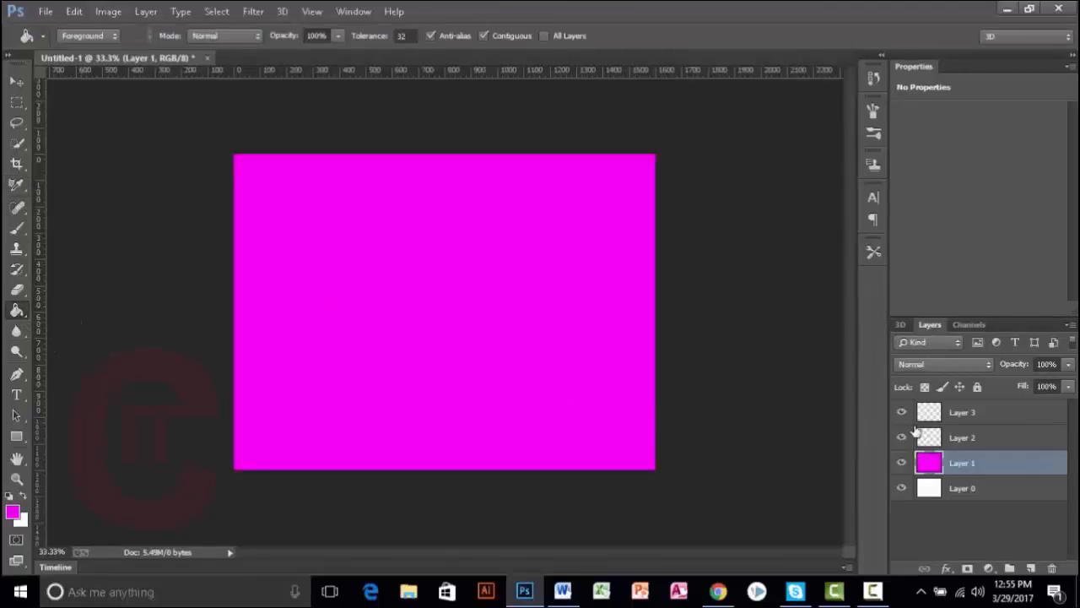
Step: Select Layer 2, set the foreground colour to the golden yellow ddb101 and fill the layer with it
{"action": "left_click", "coordinate": [955, 442]}
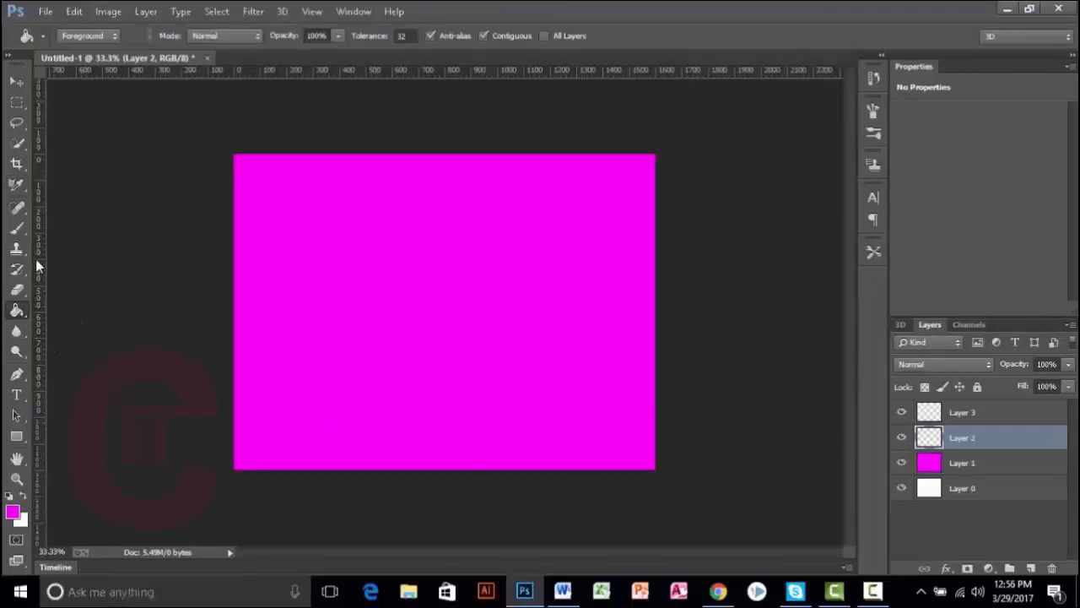
{"action": "left_click", "coordinate": [13, 511]}
{"action": "left_click_drag", "start_coordinate": [558, 297], "coordinate": [559, 318]}
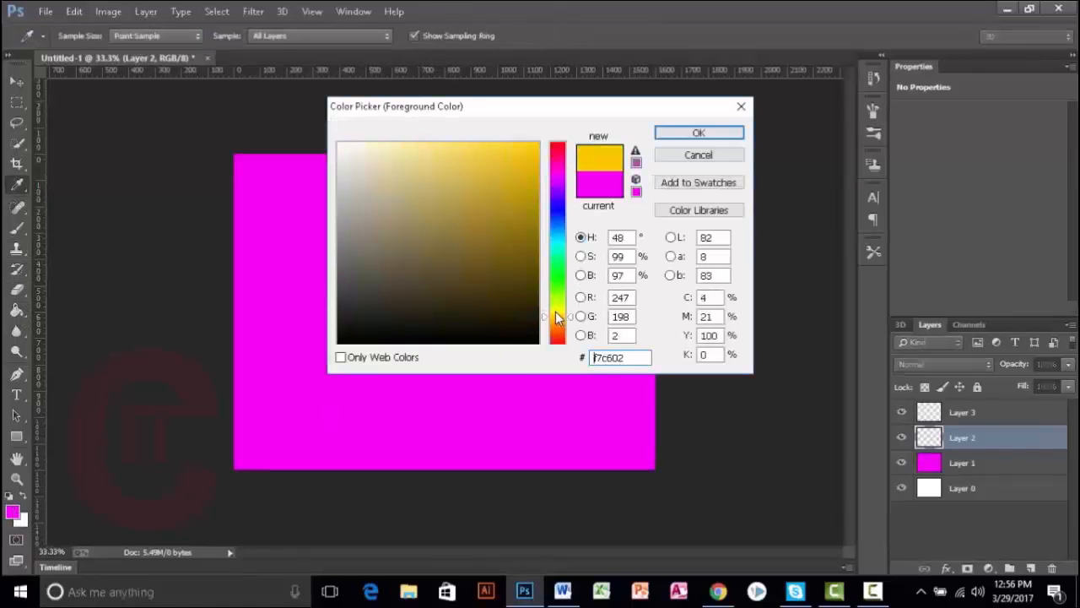
{"action": "left_click", "coordinate": [535, 169]}
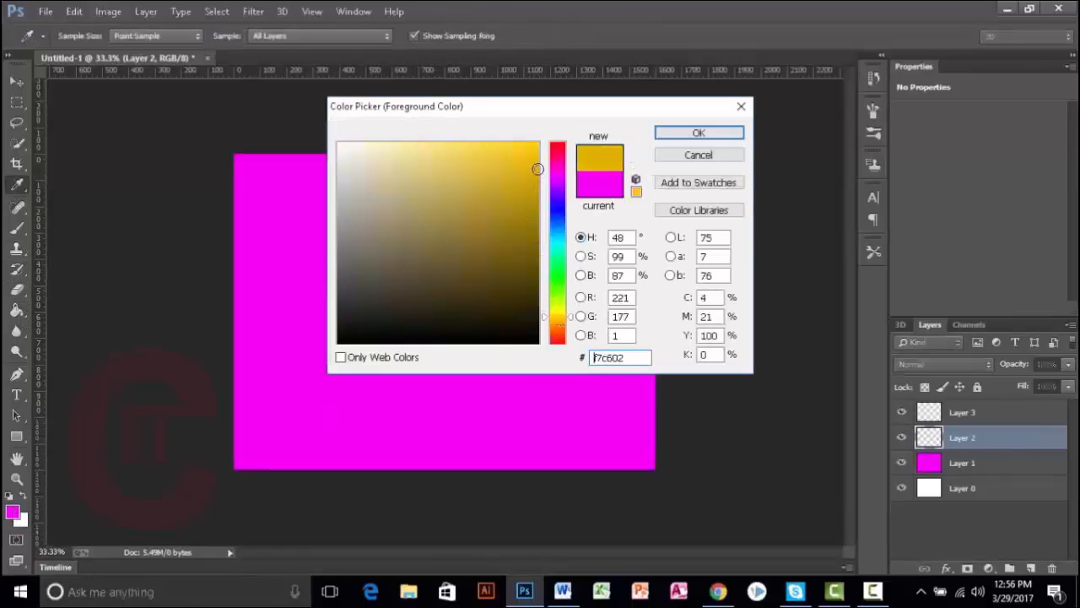
{"action": "left_click", "coordinate": [696, 133]}
{"action": "left_click", "coordinate": [571, 274]}
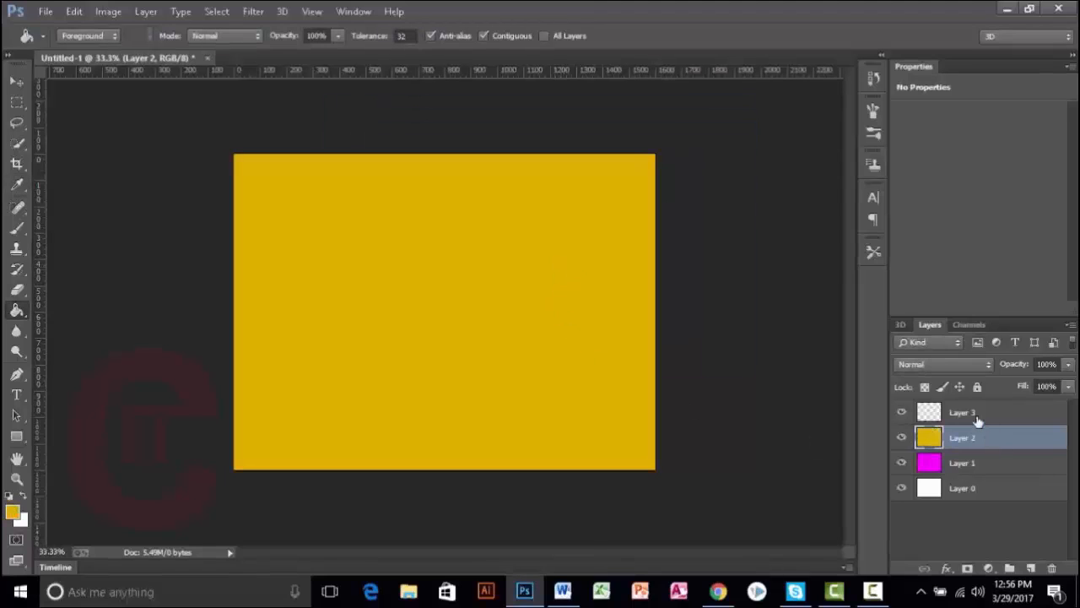
Step: Select Layer 3, set the foreground colour to the bright blue 03b1f9 and fill the layer with it
{"action": "left_click", "coordinate": [978, 417]}
{"action": "left_click", "coordinate": [13, 510]}
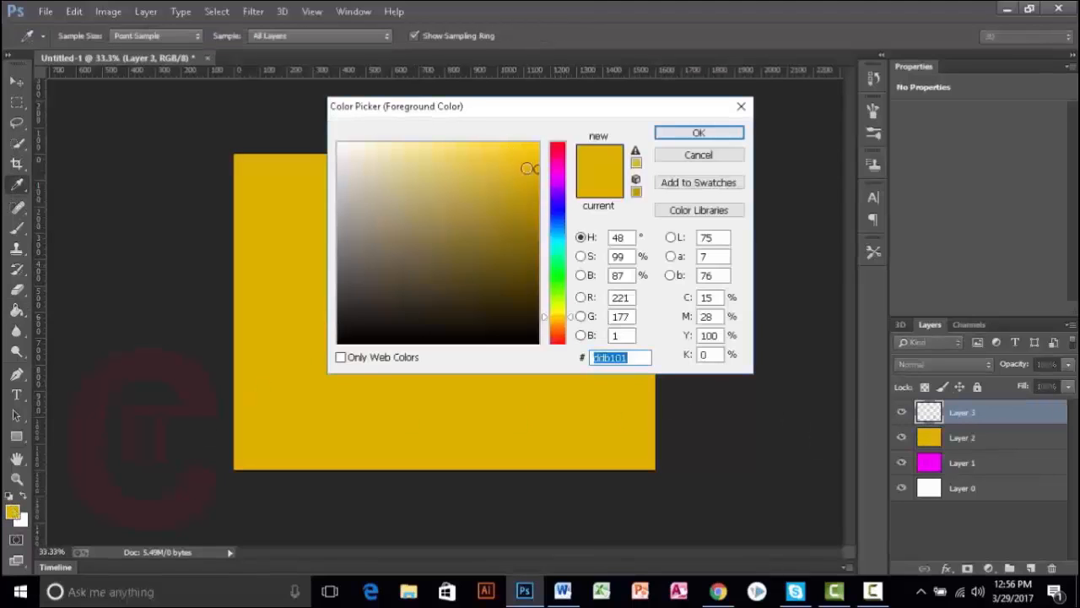
{"action": "left_click", "coordinate": [561, 231]}
{"action": "left_click", "coordinate": [538, 144]}
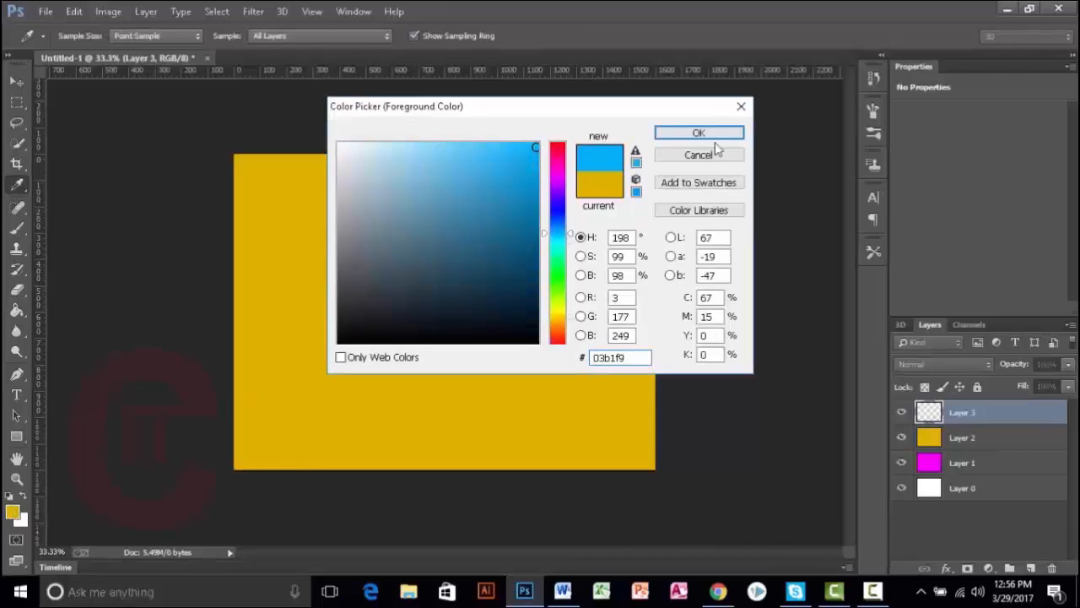
{"action": "left_click", "coordinate": [709, 135]}
{"action": "left_click", "coordinate": [595, 344]}
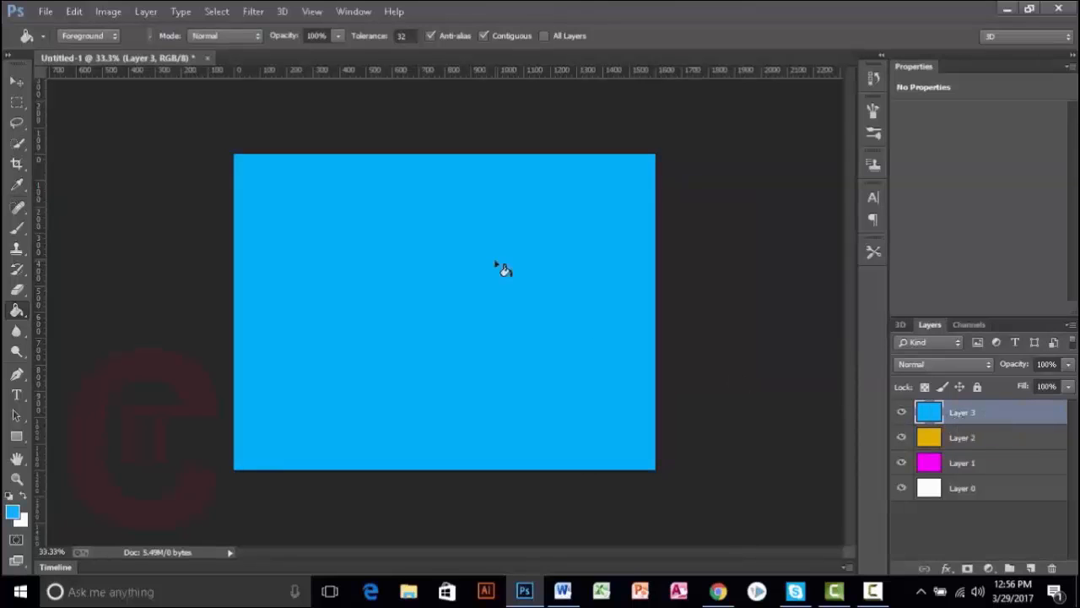
Step: Activate the 3D Material Eyedropper Tool
{"action": "left_click", "coordinate": [282, 11]}
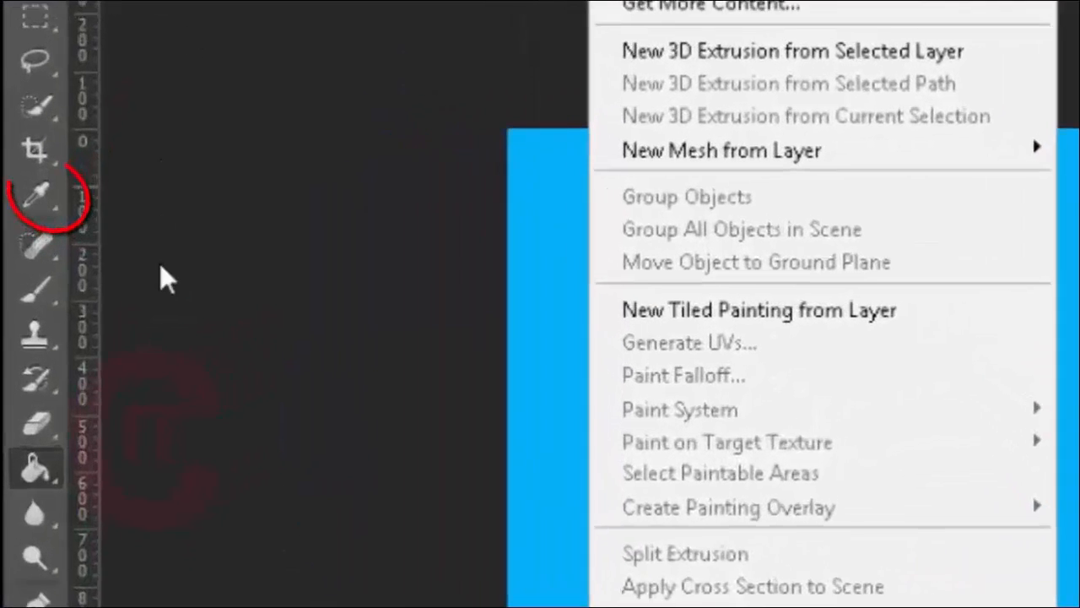
{"action": "left_click", "coordinate": [113, 224]}
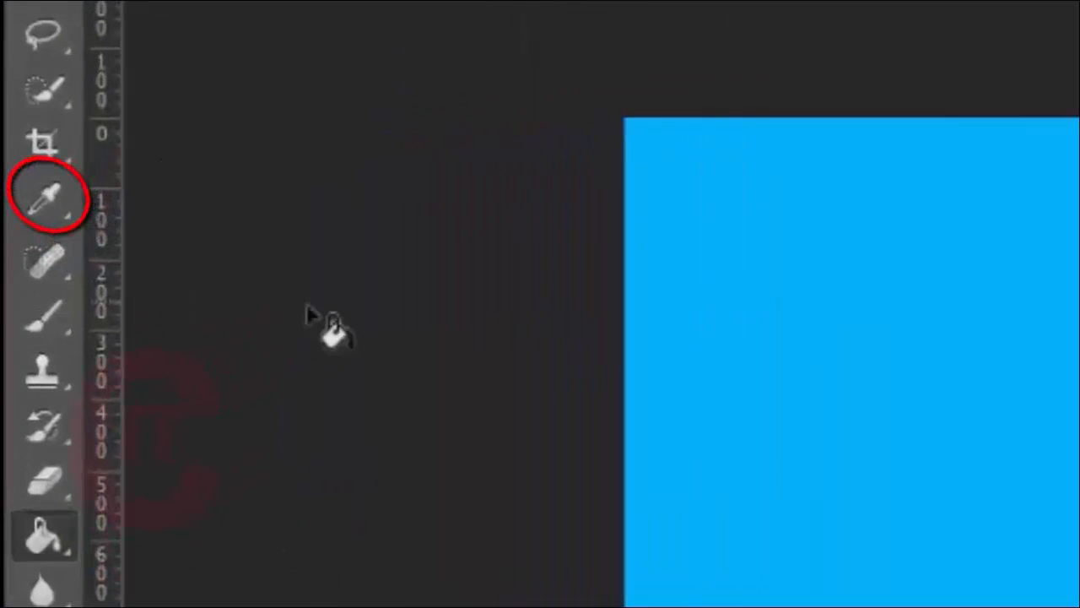
{"action": "right_click", "coordinate": [52, 212]}
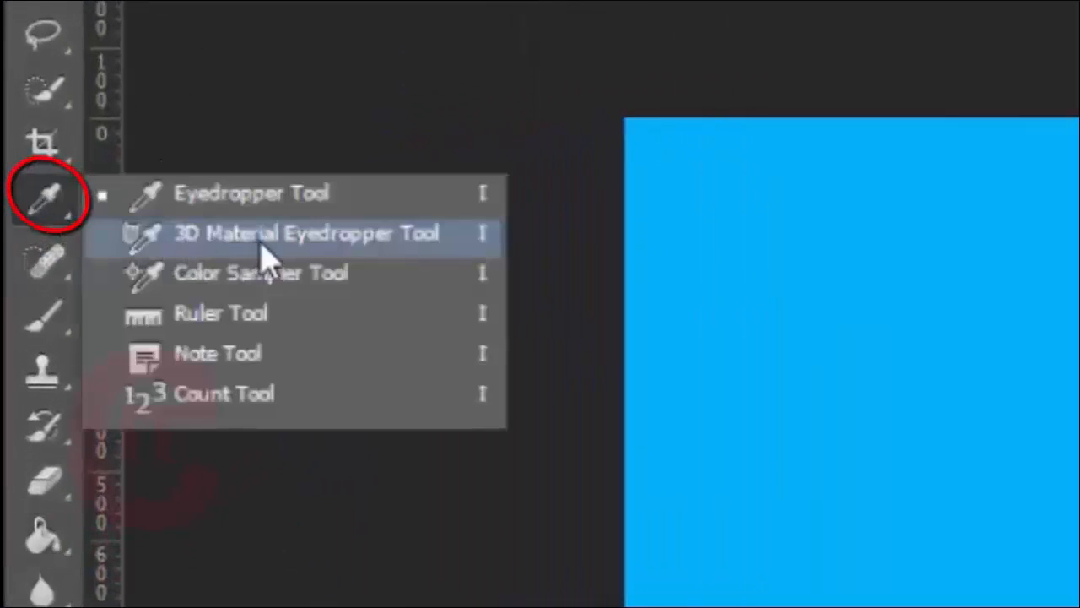
{"action": "left_click", "coordinate": [456, 239]}
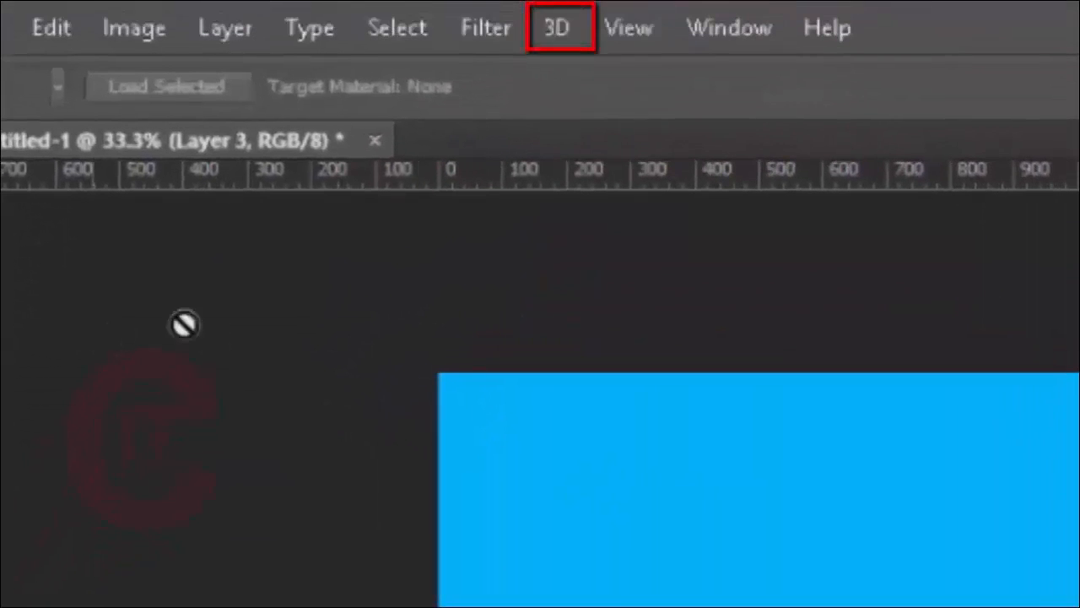
Step: Create a new mesh from the blue Layer 3 with the Soda mesh preset and collapse the layer's texture list
{"action": "left_click", "coordinate": [557, 30]}
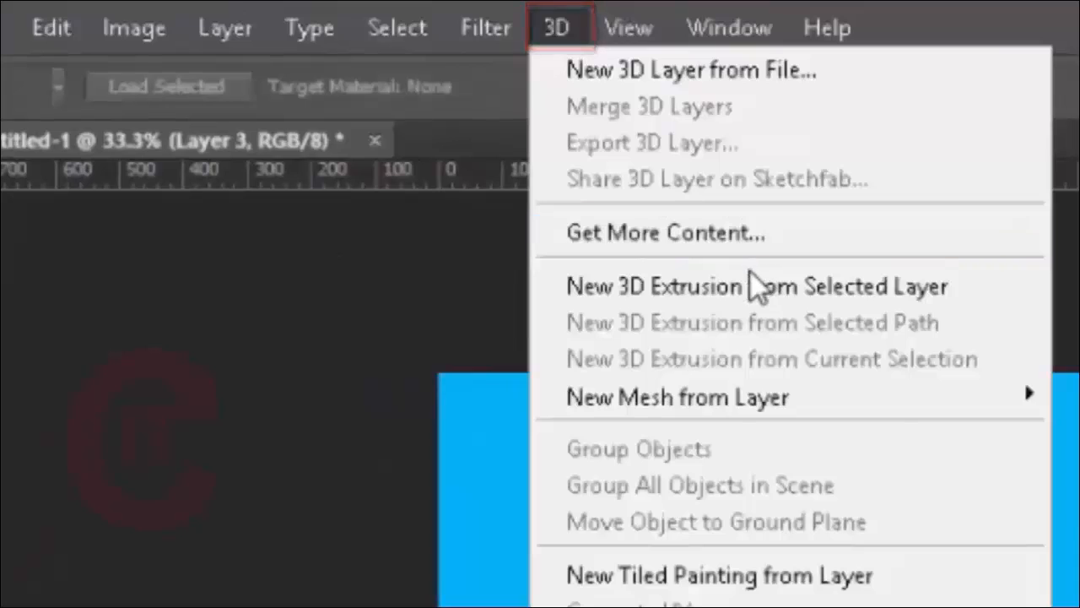
{"action": "mouse_move", "coordinate": [658, 409]}
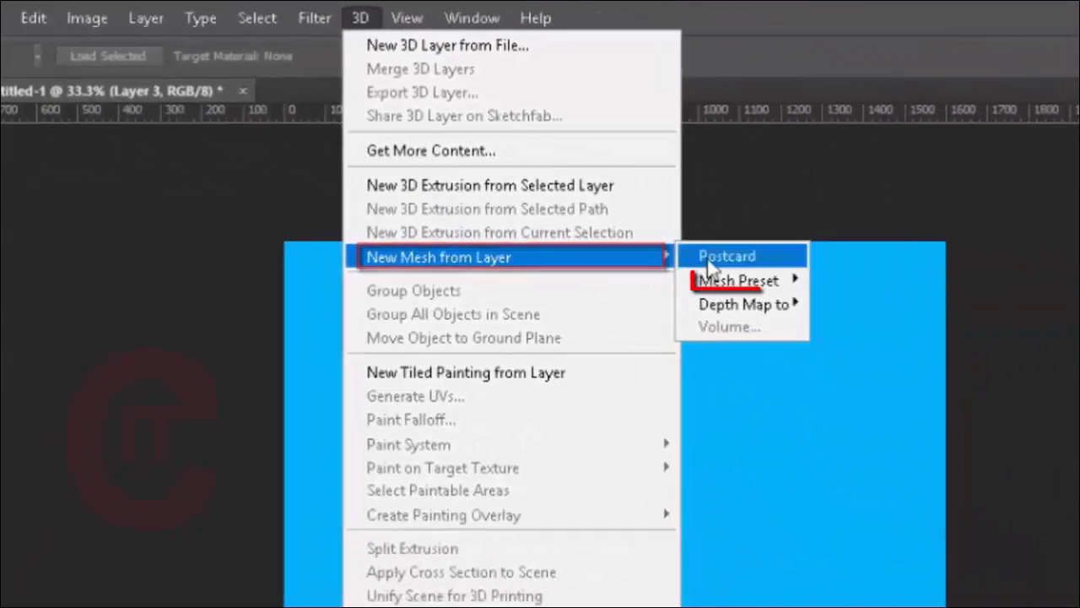
{"action": "mouse_move", "coordinate": [736, 287]}
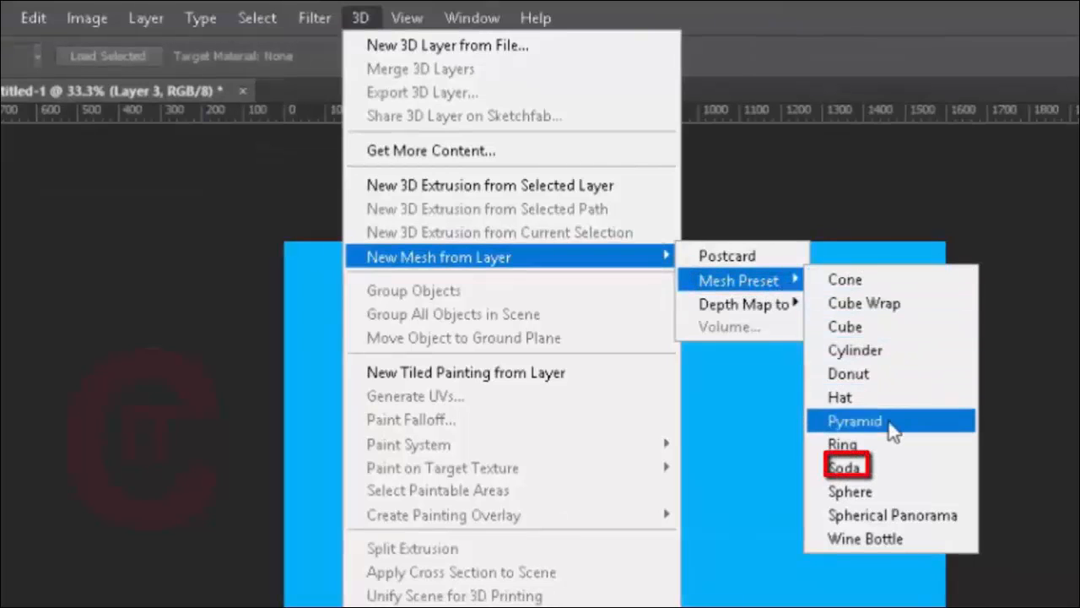
{"action": "left_click", "coordinate": [848, 469]}
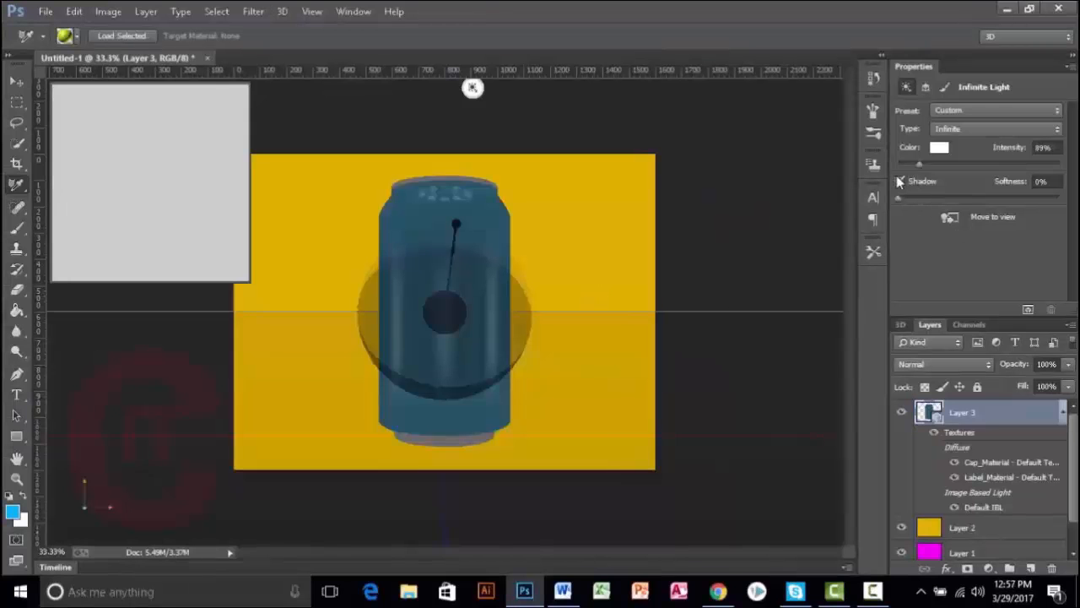
{"action": "left_click", "coordinate": [1062, 413]}
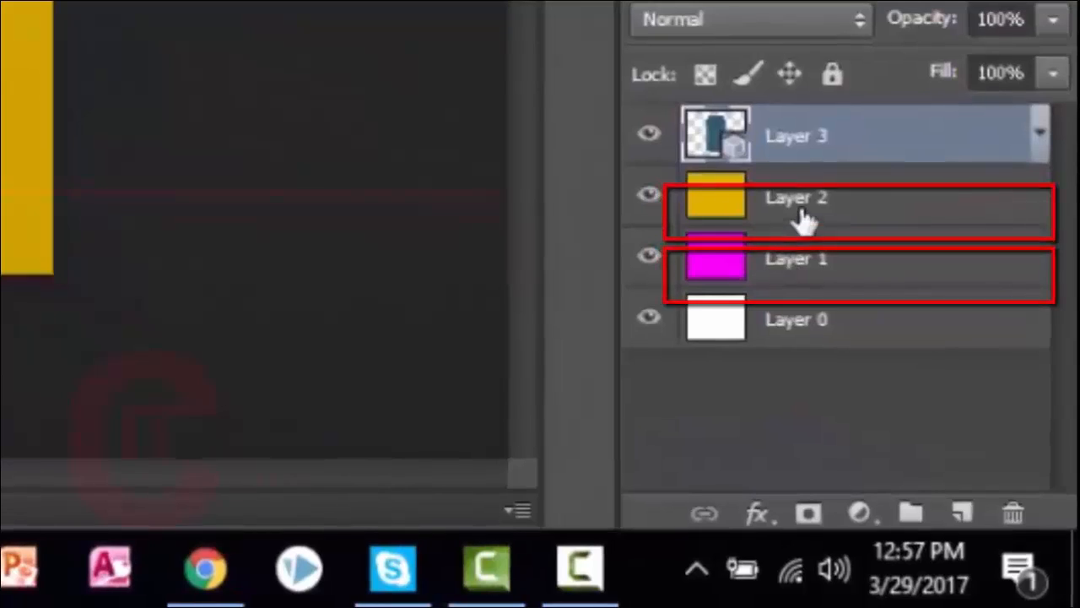
Step: Turn the yellow Layer 2 into a 3D can with the Soda mesh preset and collapse its texture list
{"action": "left_click", "coordinate": [810, 237]}
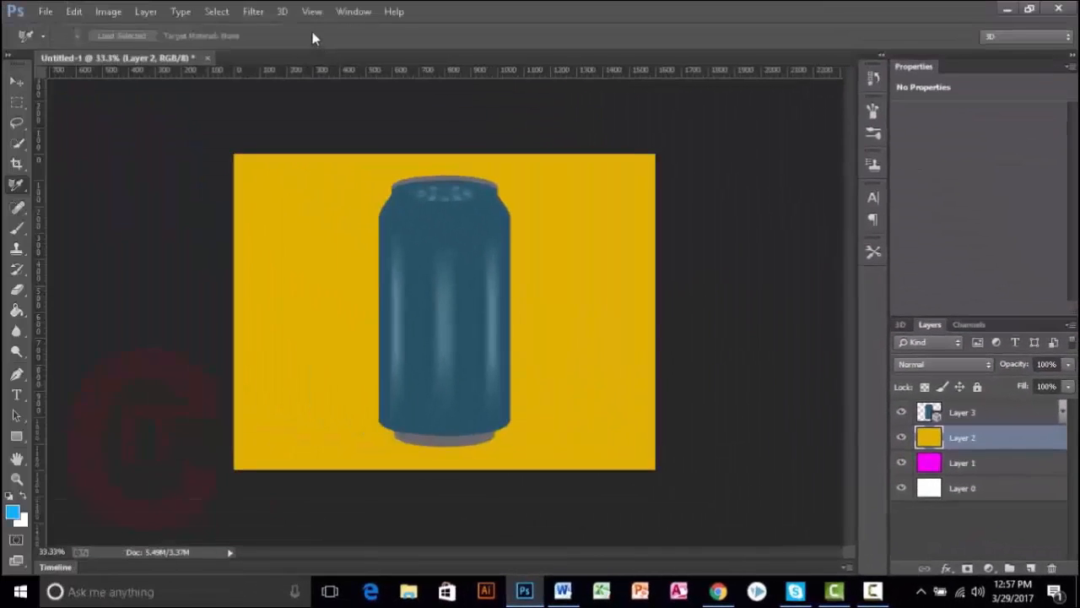
{"action": "left_click", "coordinate": [283, 11]}
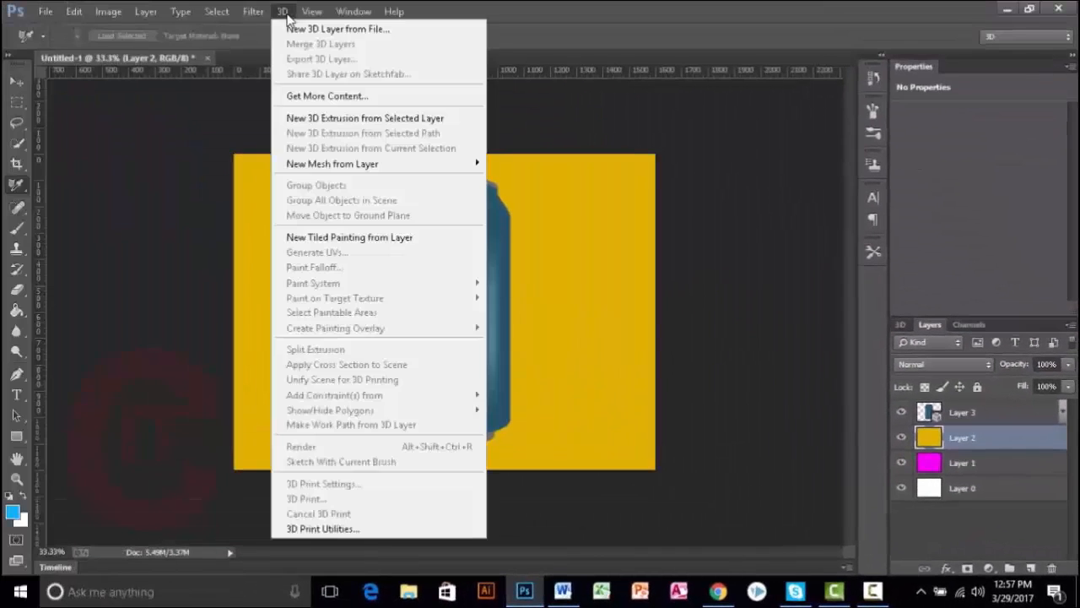
{"action": "mouse_move", "coordinate": [330, 173]}
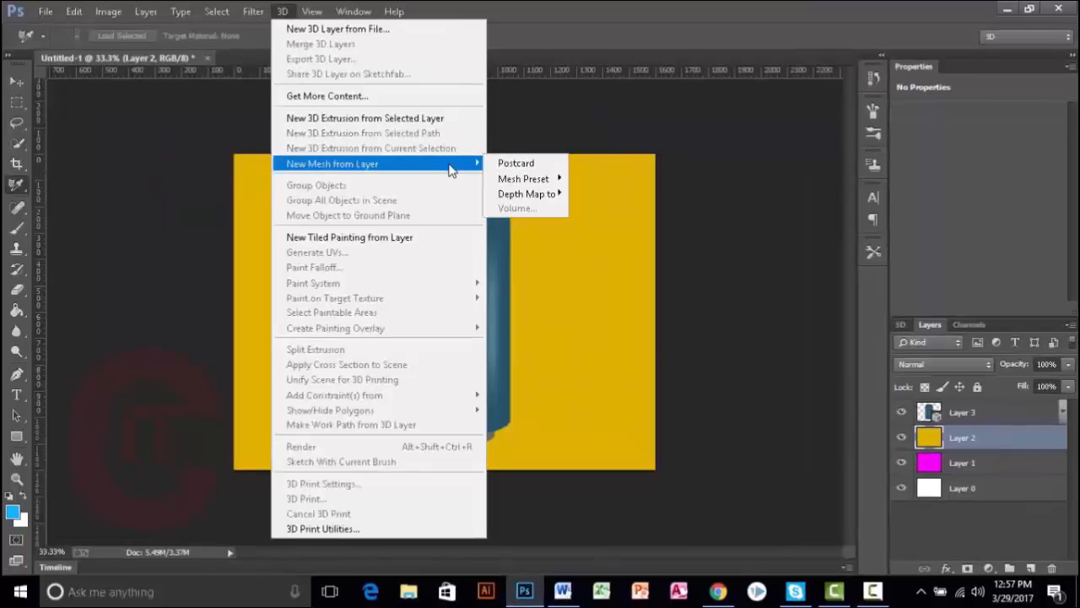
{"action": "mouse_move", "coordinate": [551, 184]}
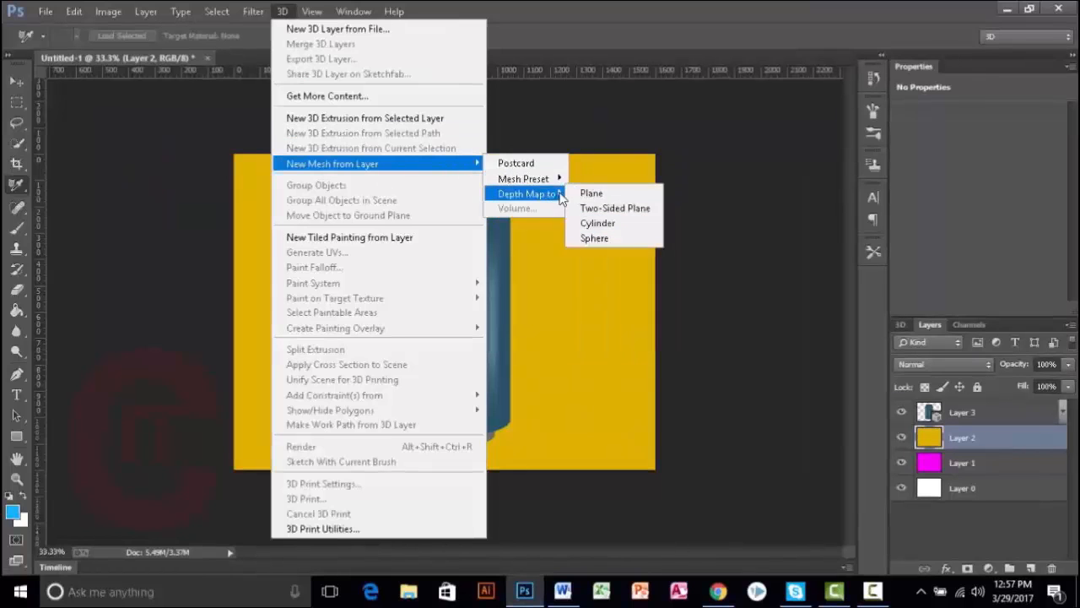
{"action": "left_click", "coordinate": [595, 298]}
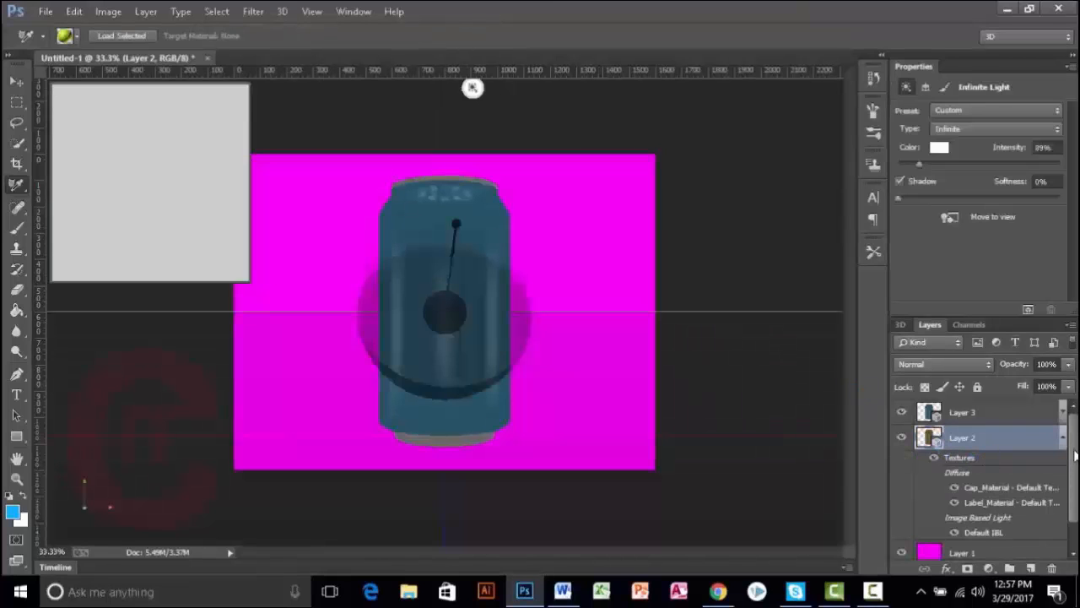
{"action": "left_click", "coordinate": [1061, 440]}
Step: Select the magenta Layer 1, create a Soda preset mesh from it and collapse its texture list
{"action": "left_click", "coordinate": [969, 465]}
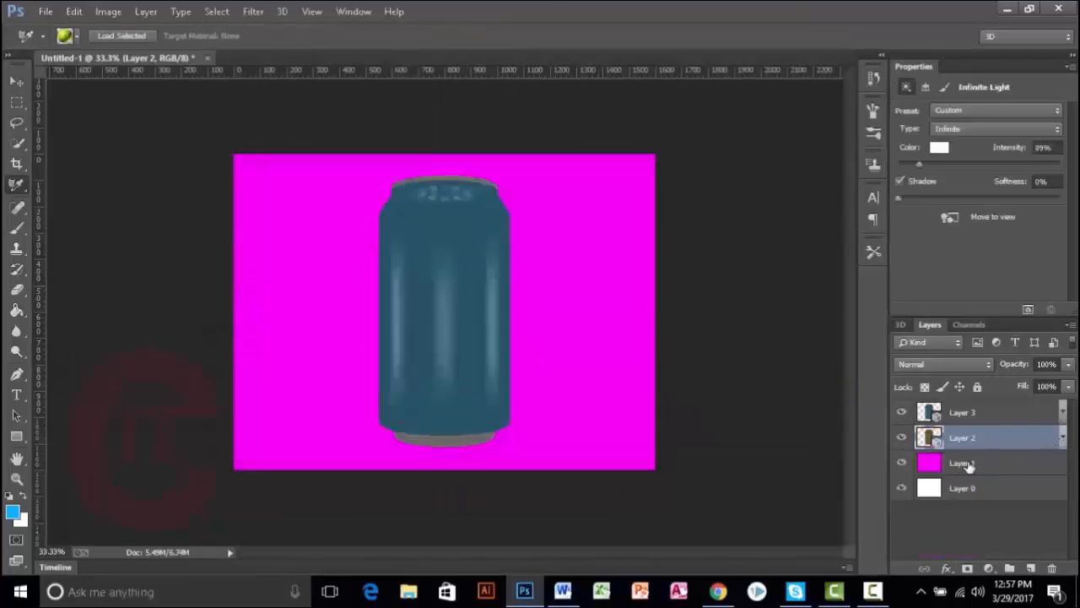
{"action": "left_click", "coordinate": [282, 11]}
{"action": "mouse_move", "coordinate": [400, 165]}
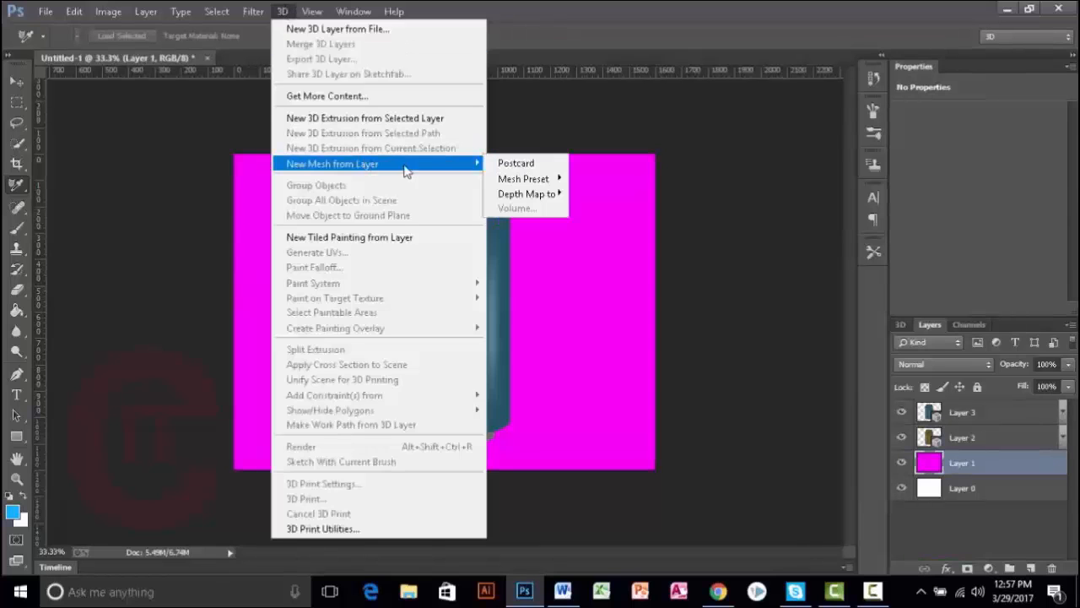
{"action": "mouse_move", "coordinate": [549, 181]}
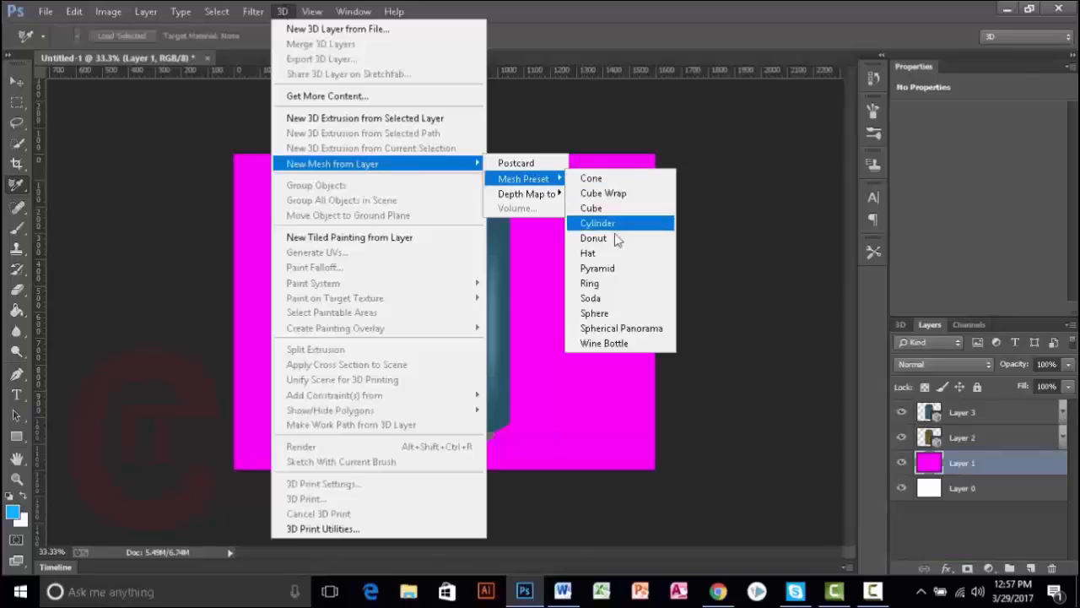
{"action": "left_click", "coordinate": [594, 299]}
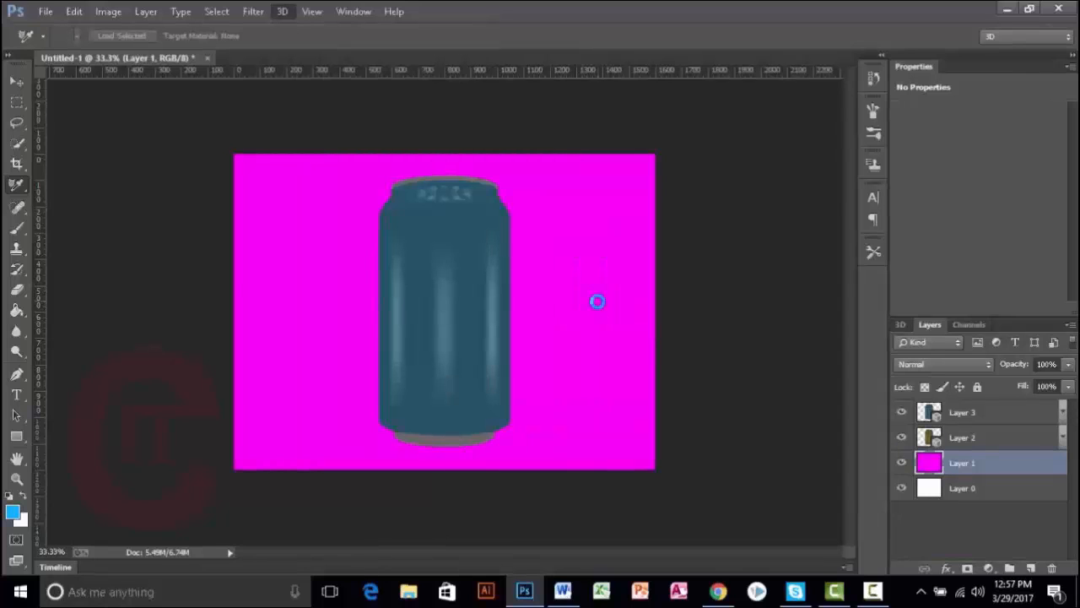
{"action": "left_click", "coordinate": [1062, 459]}
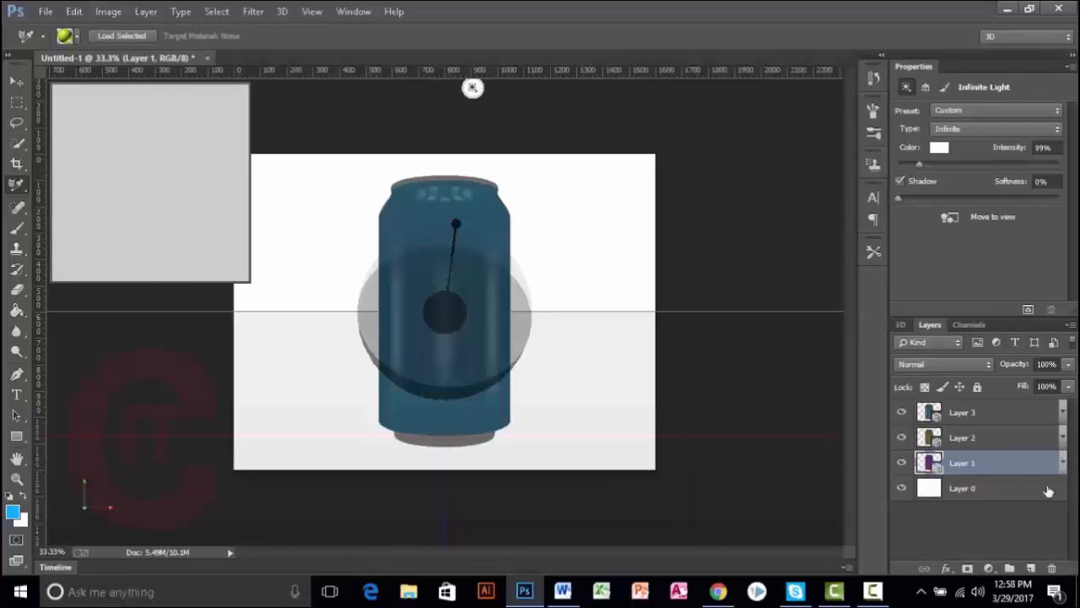
Step: Select Layer 3 and, with the Move Tool in 3D pan mode, move its blue can to the right side of the canvas
{"action": "left_click", "coordinate": [971, 412]}
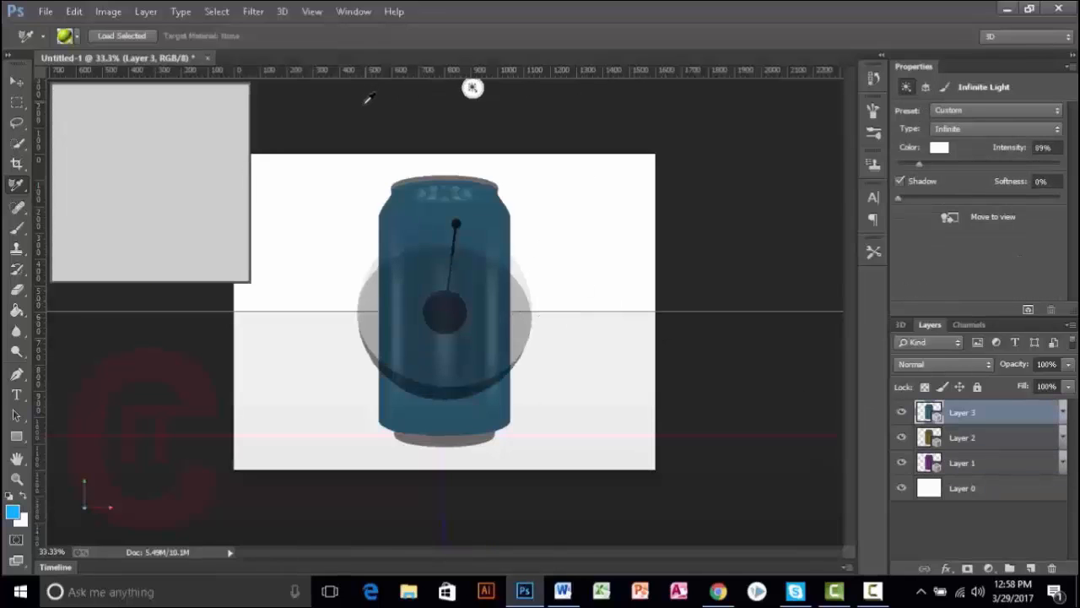
{"action": "left_click", "coordinate": [16, 82]}
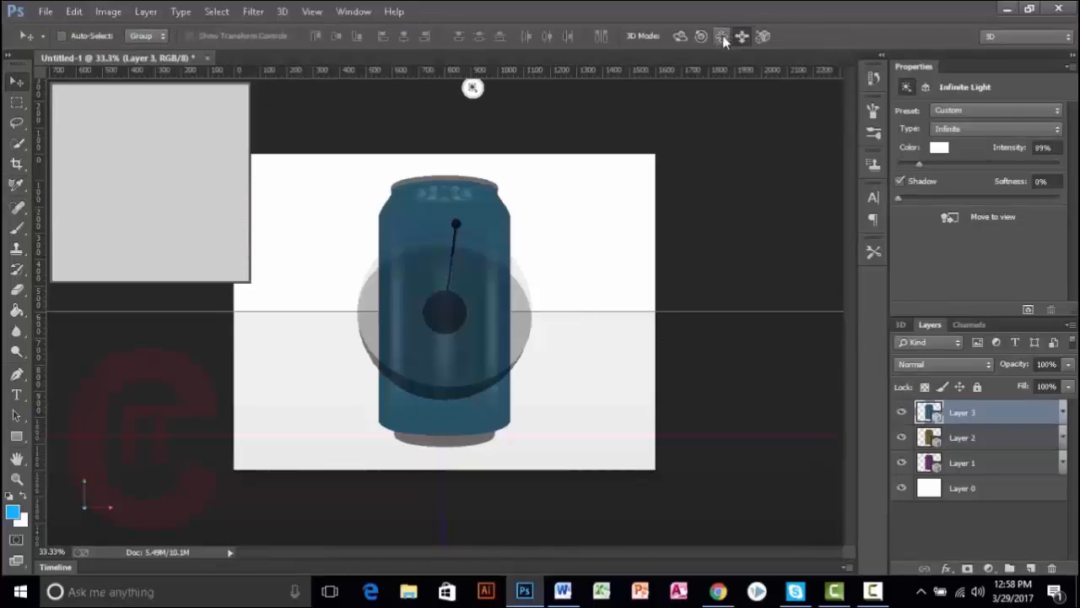
{"action": "left_click", "coordinate": [722, 36]}
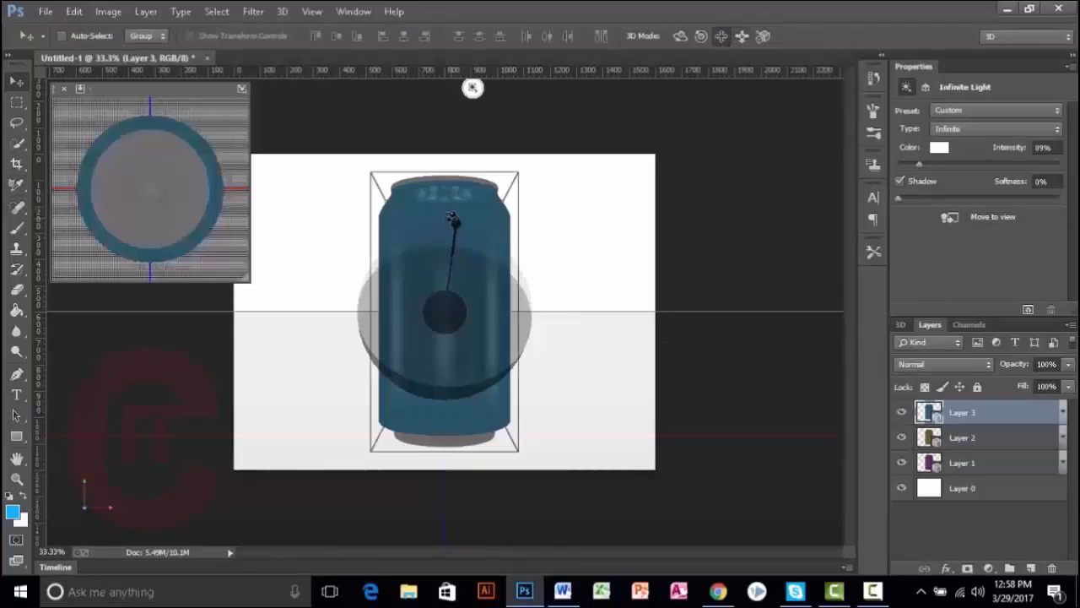
{"action": "left_click", "coordinate": [452, 218]}
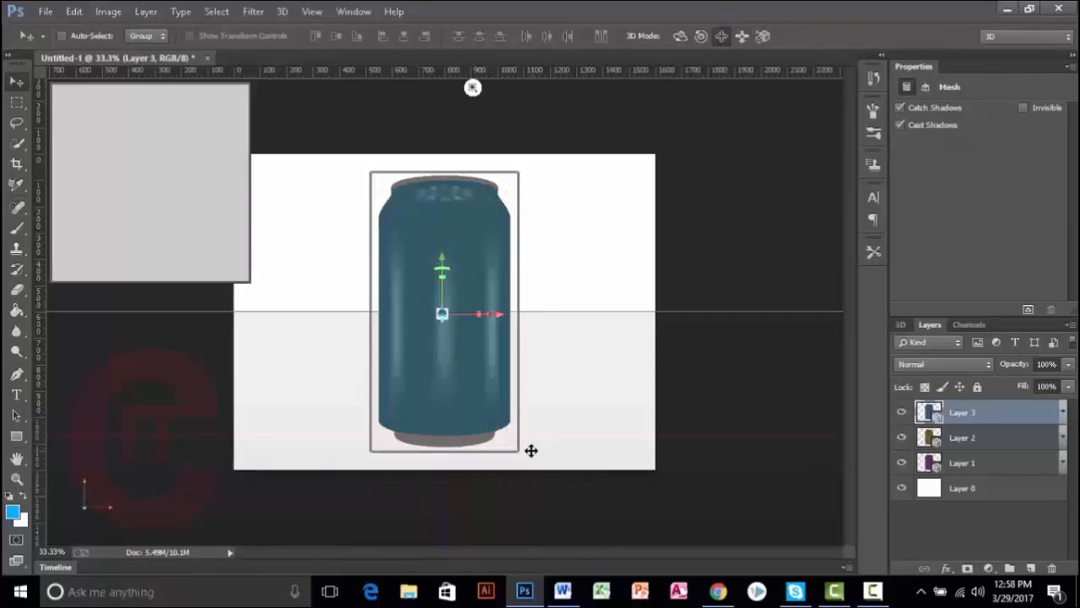
{"action": "left_click_drag", "start_coordinate": [531, 451], "coordinate": [654, 450]}
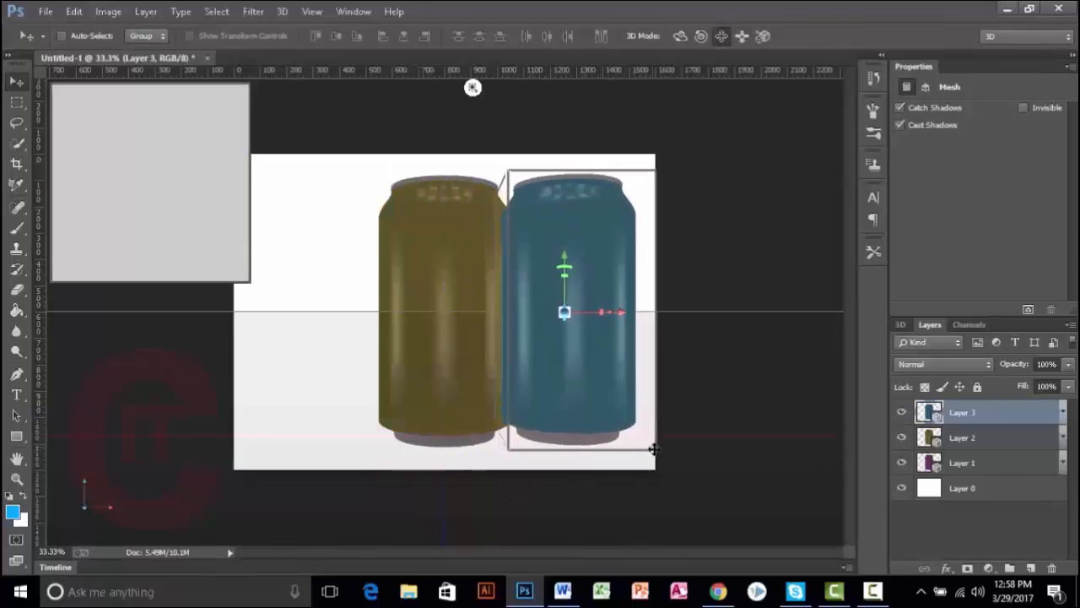
Step: Select the blue can's mesh and adjust it with the 3D axis widget so it appears smaller and clear of the yellow can
{"action": "left_click", "coordinate": [566, 303]}
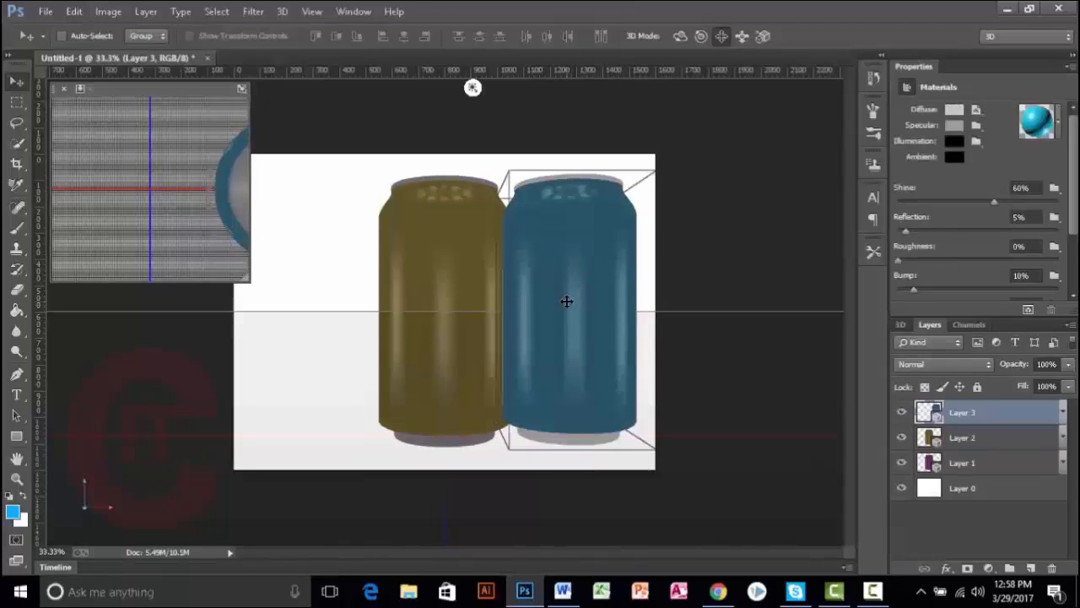
{"action": "left_click", "coordinate": [566, 304]}
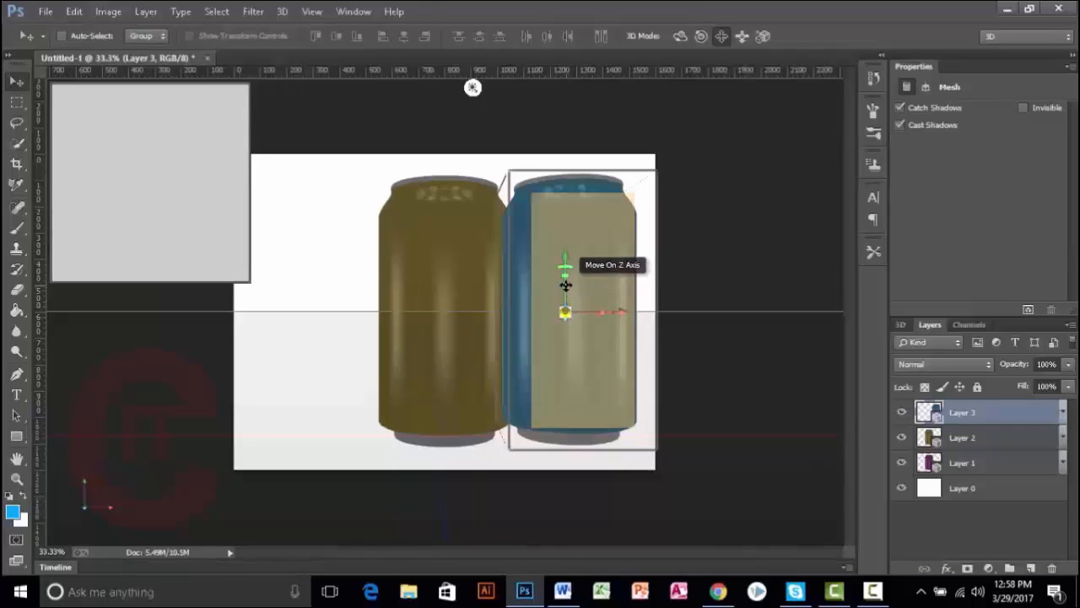
{"action": "left_click_drag", "start_coordinate": [565, 308], "coordinate": [658, 249]}
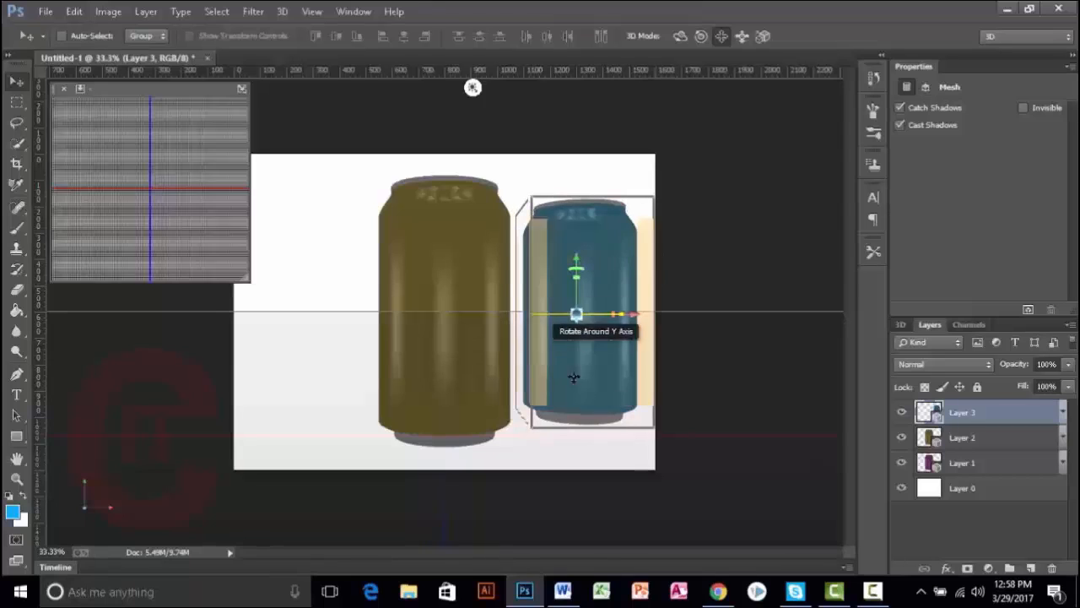
Step: Select the yellow can's mesh on Layer 2 and scale it down uniformly to about two-thirds of its size
{"action": "left_click", "coordinate": [1009, 438]}
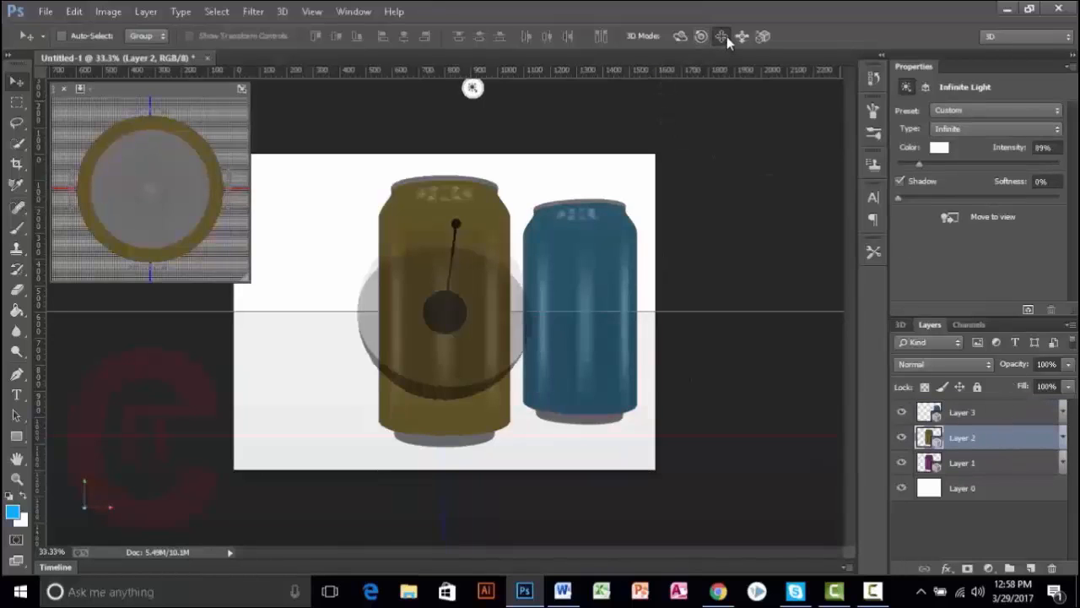
{"action": "left_click", "coordinate": [451, 293]}
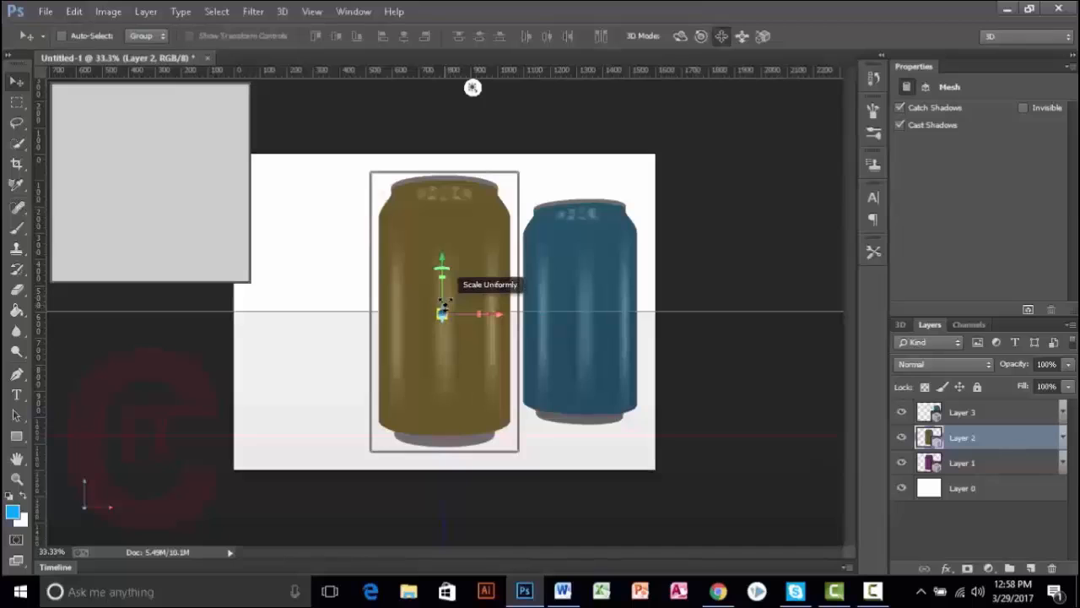
{"action": "left_click_drag", "start_coordinate": [444, 306], "coordinate": [442, 348]}
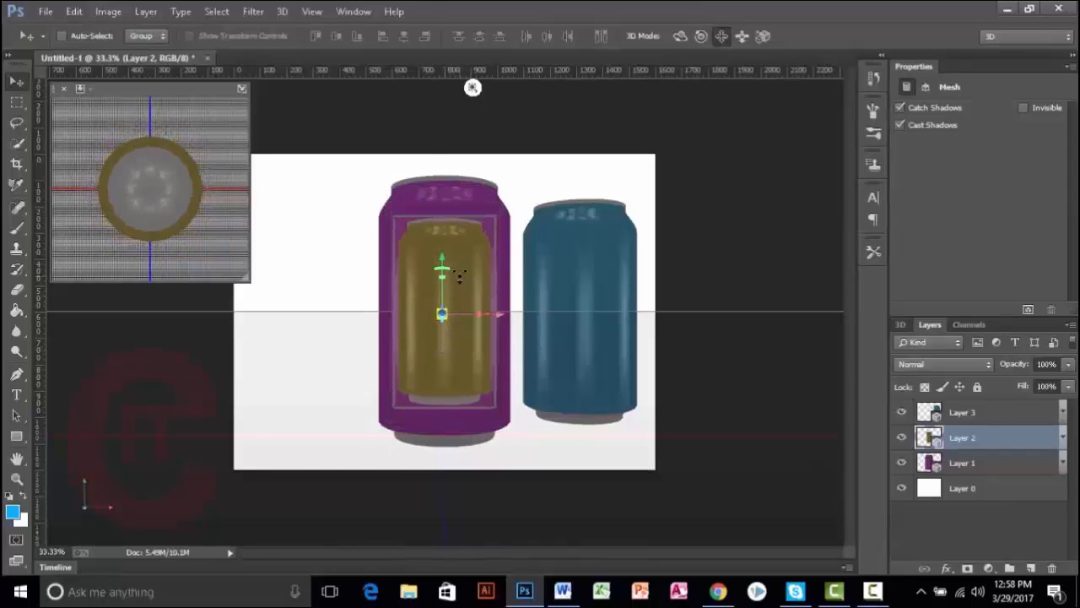
Step: Move the yellow can out from in front of the magenta can to the left side of the canvas
{"action": "left_click", "coordinate": [458, 276]}
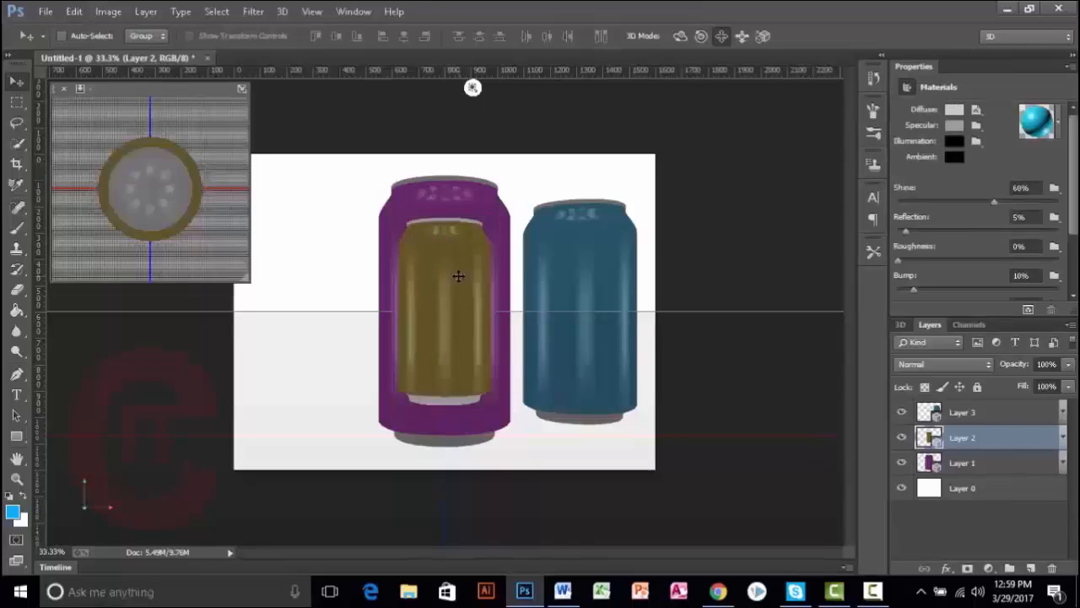
{"action": "left_click", "coordinate": [374, 304]}
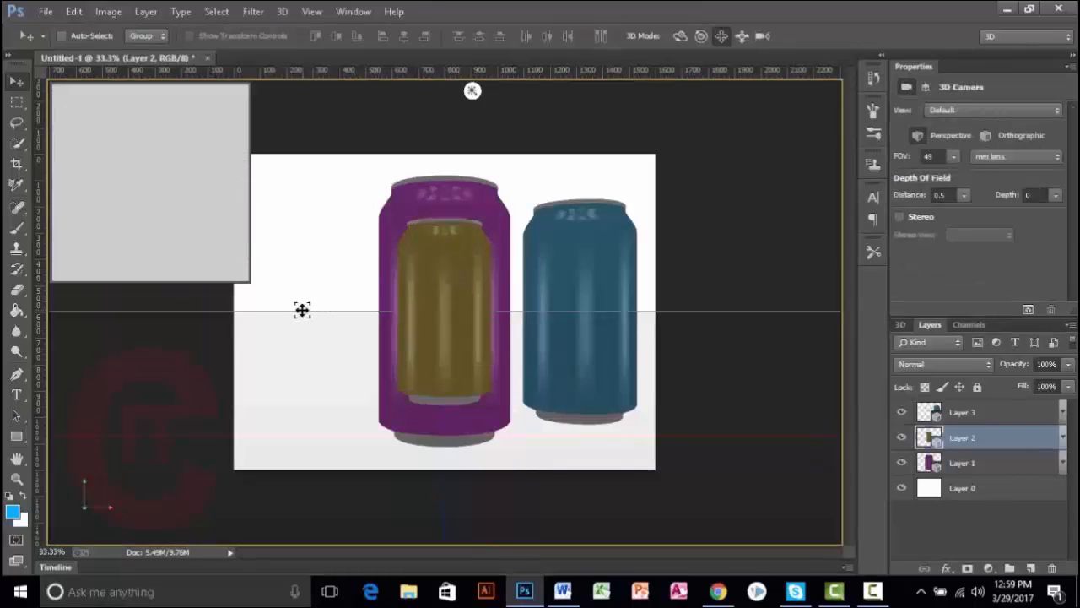
{"action": "left_click", "coordinate": [445, 294]}
{"action": "left_click_drag", "start_coordinate": [354, 330], "coordinate": [222, 344]}
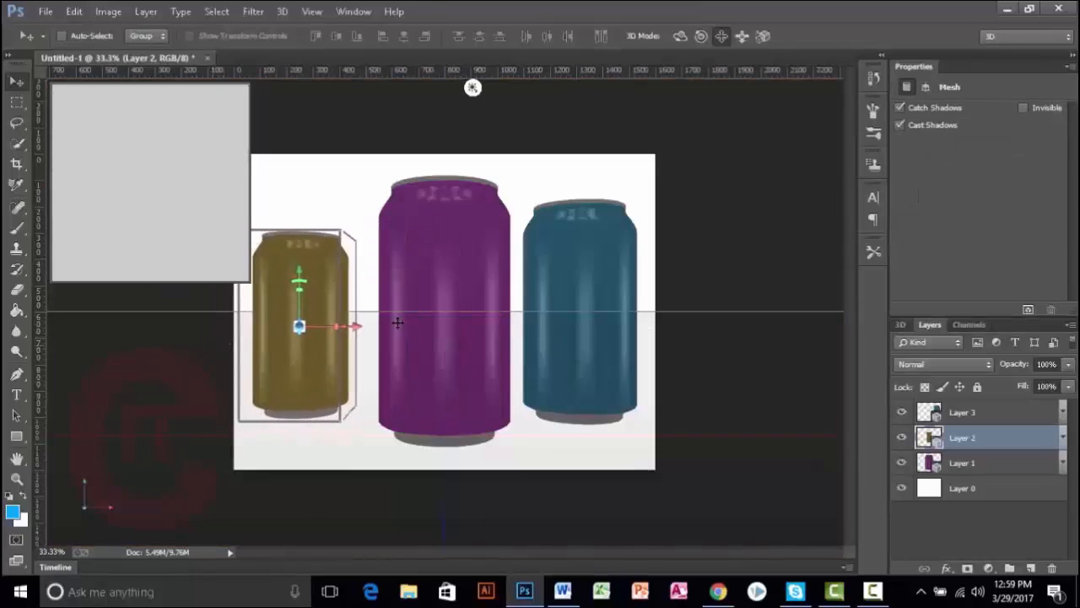
Step: Select the magenta can's mesh on Layer 1 and move it back along the Z axis to roughly the blue can's apparent size
{"action": "left_click", "coordinate": [469, 267]}
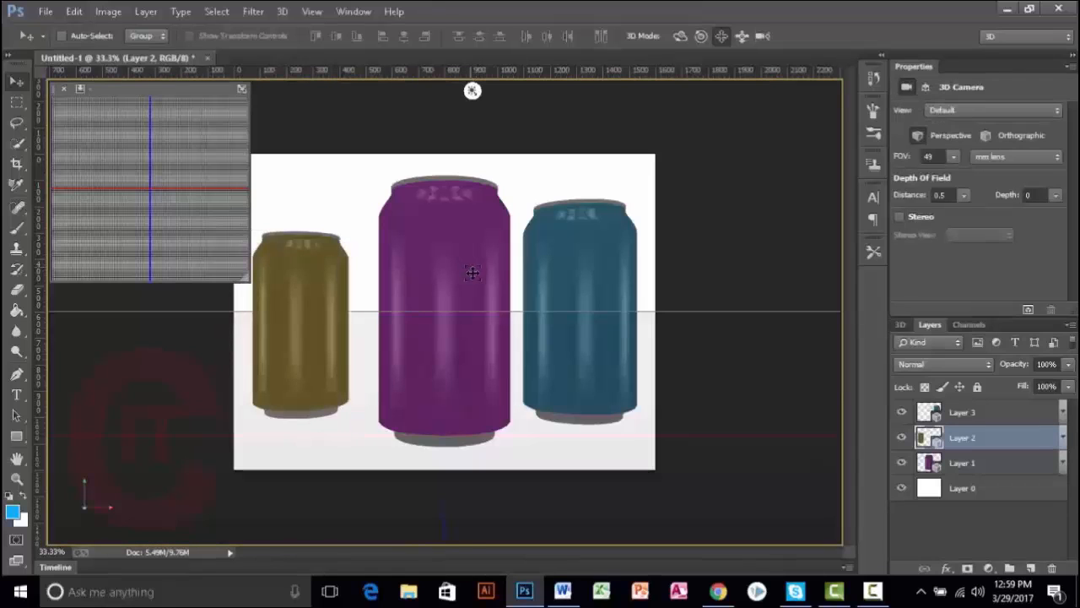
{"action": "left_click", "coordinate": [964, 465]}
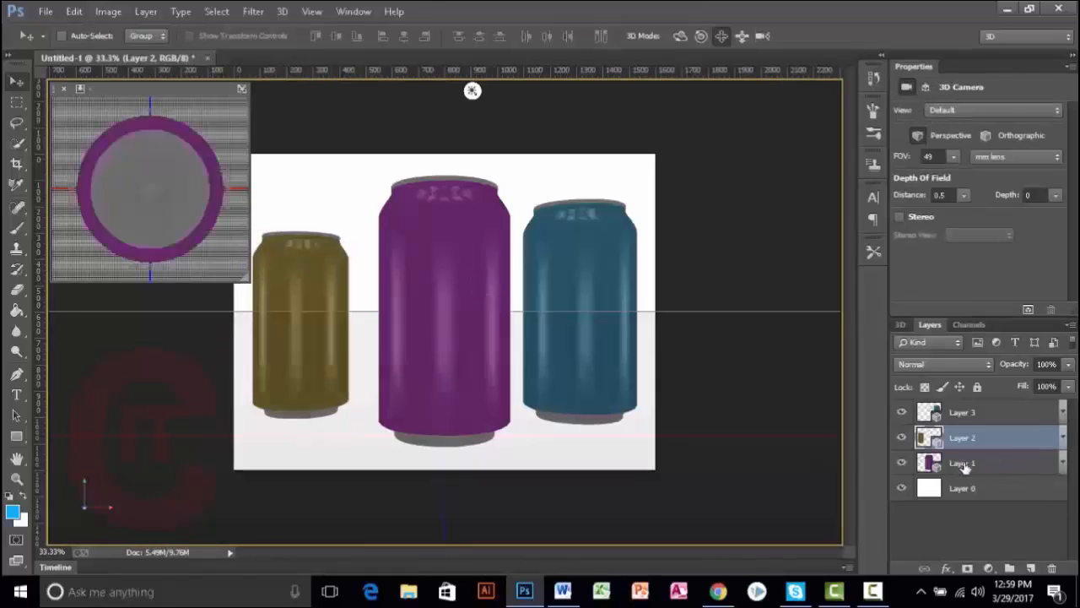
{"action": "left_click", "coordinate": [469, 210]}
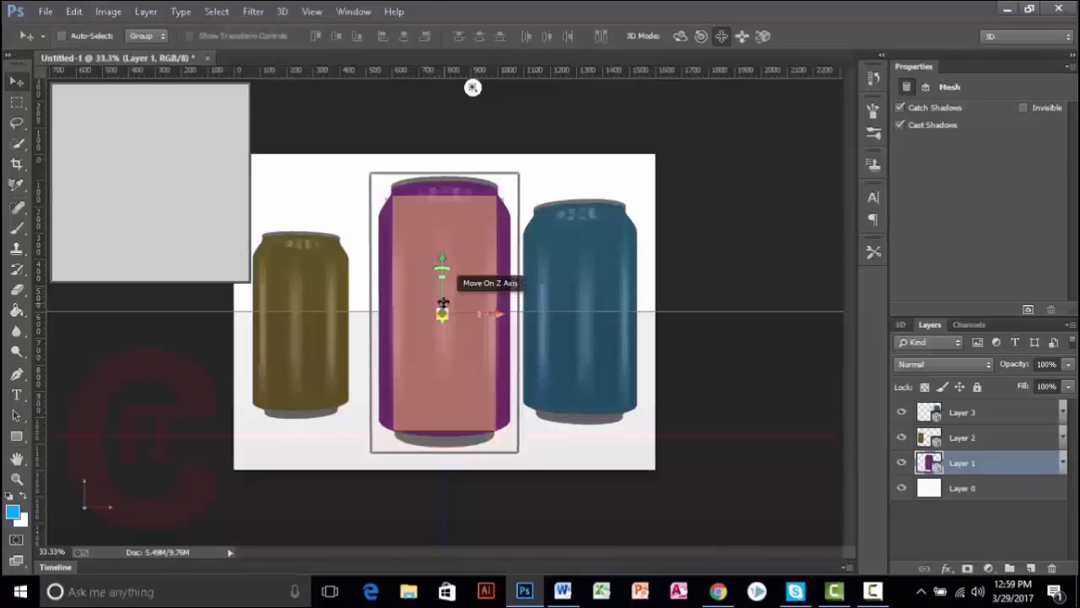
{"action": "left_click_drag", "start_coordinate": [443, 310], "coordinate": [448, 205]}
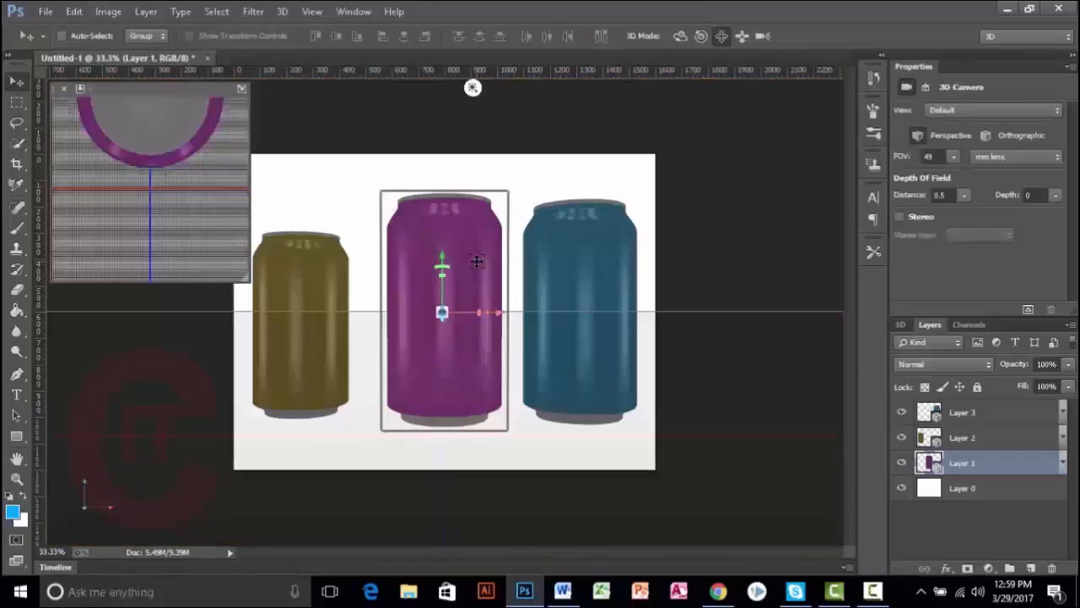
{"action": "left_click", "coordinate": [598, 273]}
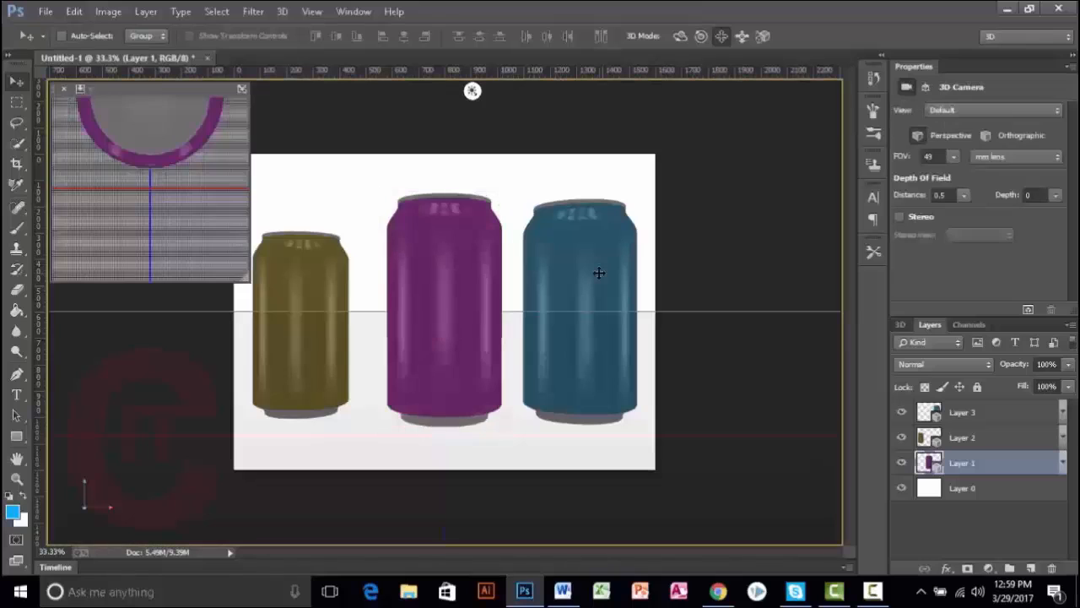
Step: Select Layer 3 and sample the blue can's label material with the 3D Material Eyedropper Tool
{"action": "left_click", "coordinate": [17, 185]}
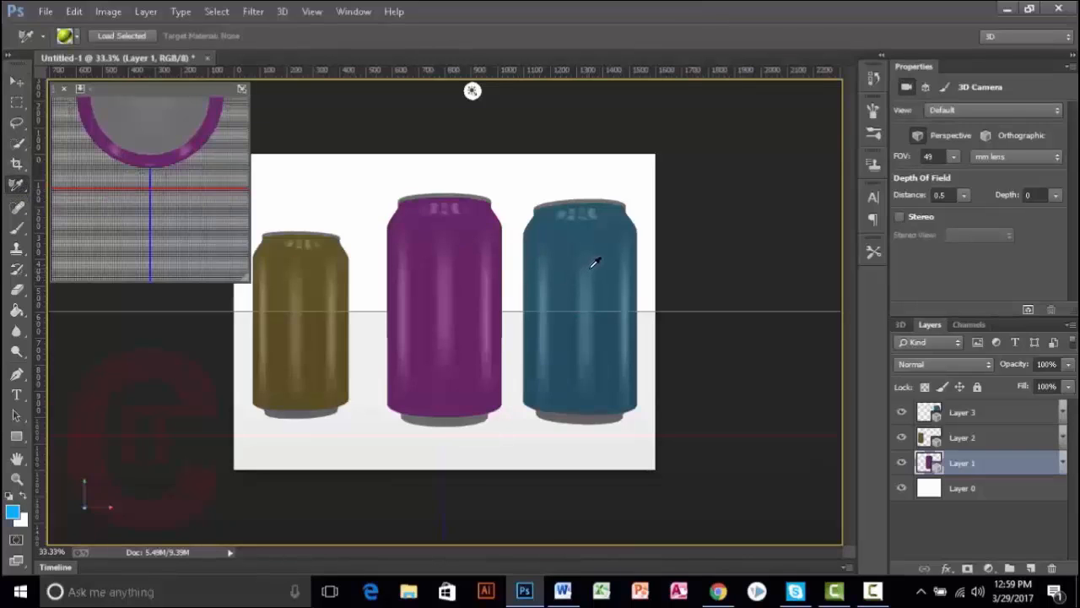
{"action": "left_click", "coordinate": [16, 81]}
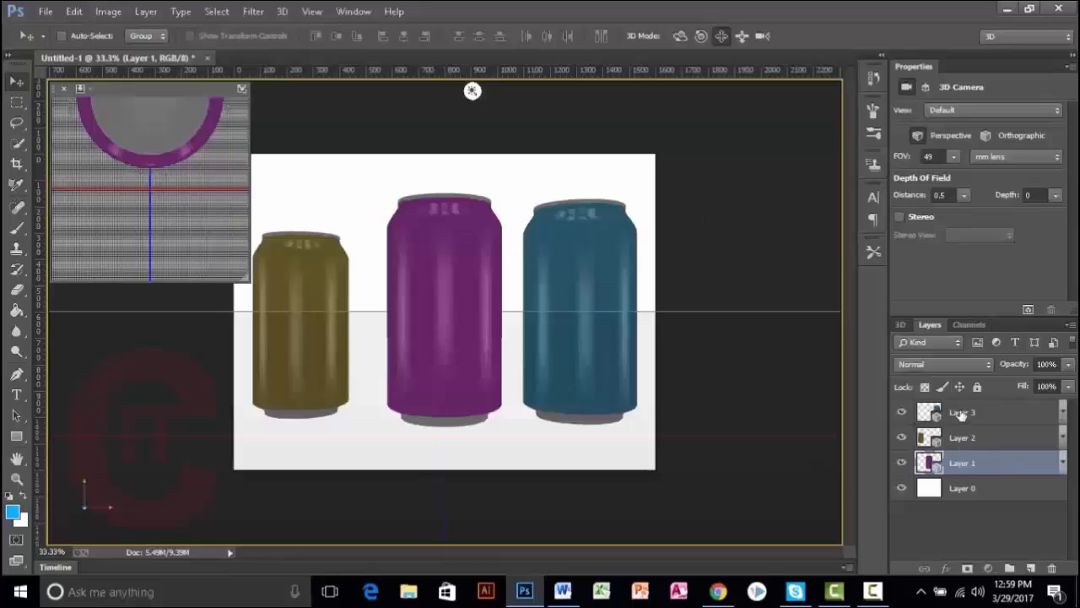
{"action": "left_click", "coordinate": [961, 414]}
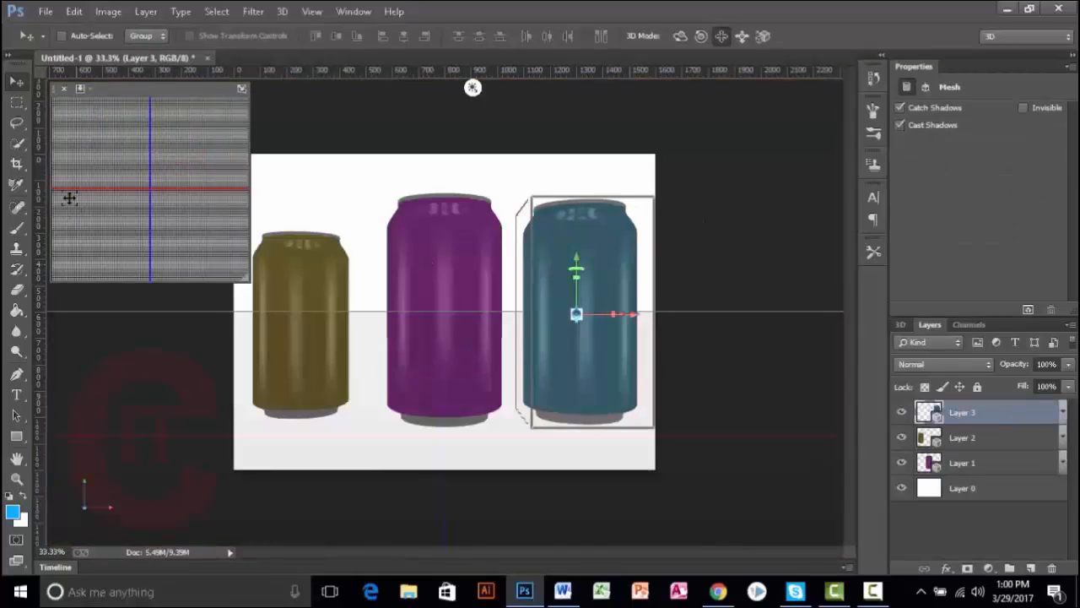
{"action": "left_click", "coordinate": [16, 184]}
{"action": "left_click", "coordinate": [590, 239]}
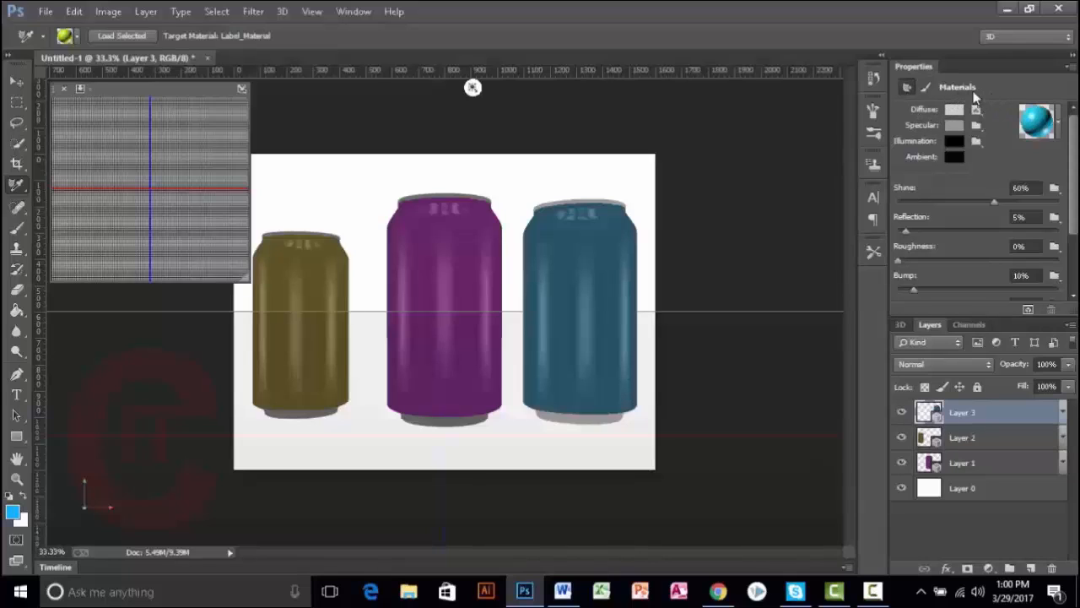
Step: Browse the material presets and apply the shiny yellow metallic one to the label of Layer 3's can
{"action": "left_click", "coordinate": [1058, 125]}
{"action": "scroll", "coordinate": [984, 202], "scroll_direction": "down", "scroll_amount": 4}
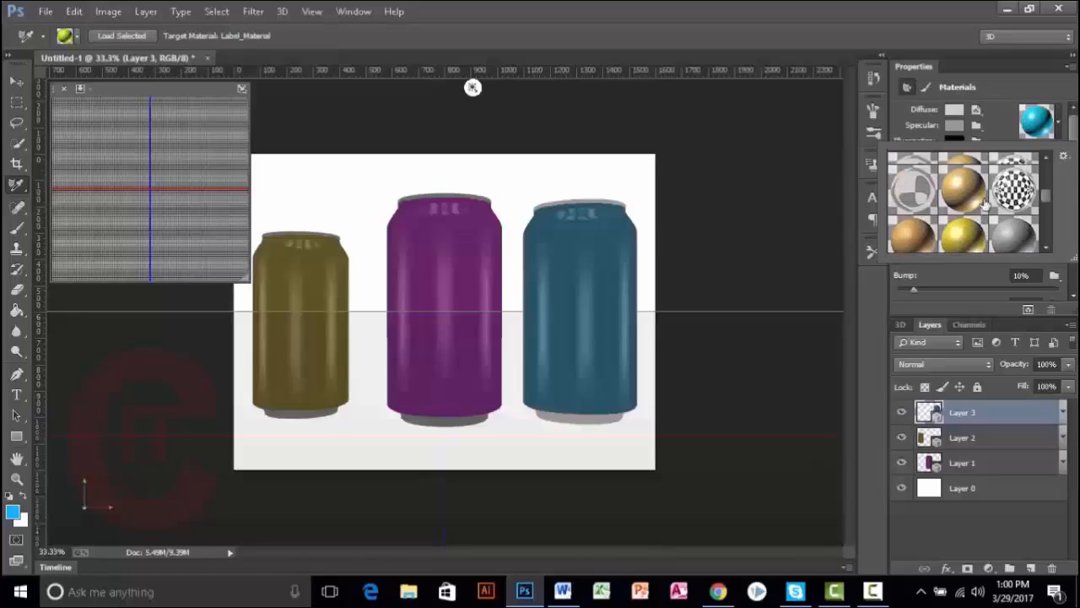
{"action": "scroll", "coordinate": [986, 202], "scroll_direction": "up", "scroll_amount": 5}
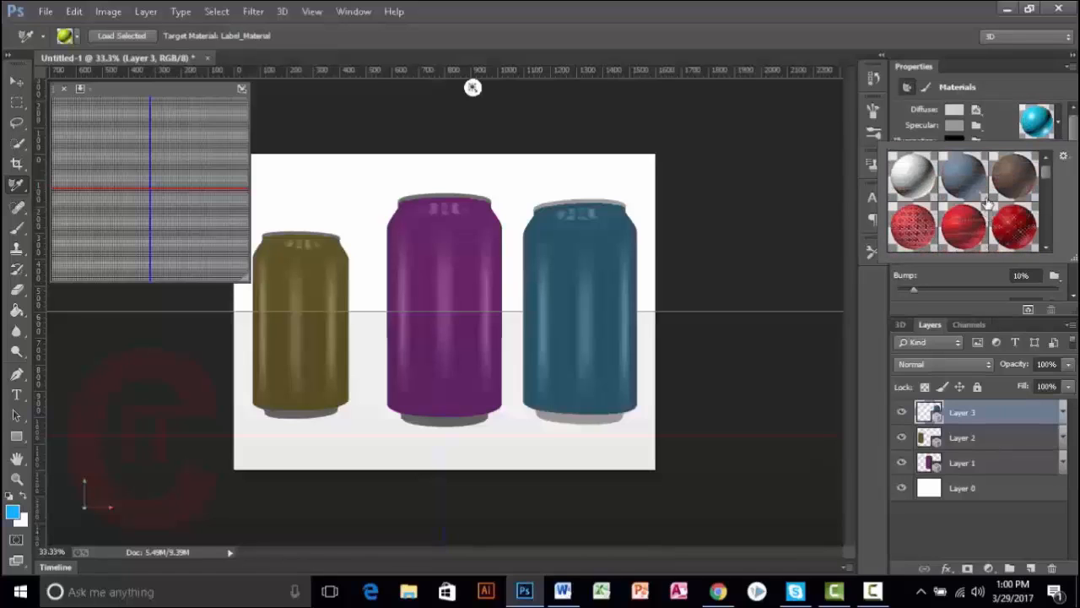
{"action": "scroll", "coordinate": [987, 203], "scroll_direction": "down", "scroll_amount": 1}
{"action": "scroll", "coordinate": [987, 203], "scroll_direction": "up", "scroll_amount": 1}
{"action": "scroll", "coordinate": [988, 202], "scroll_direction": "down", "scroll_amount": 1}
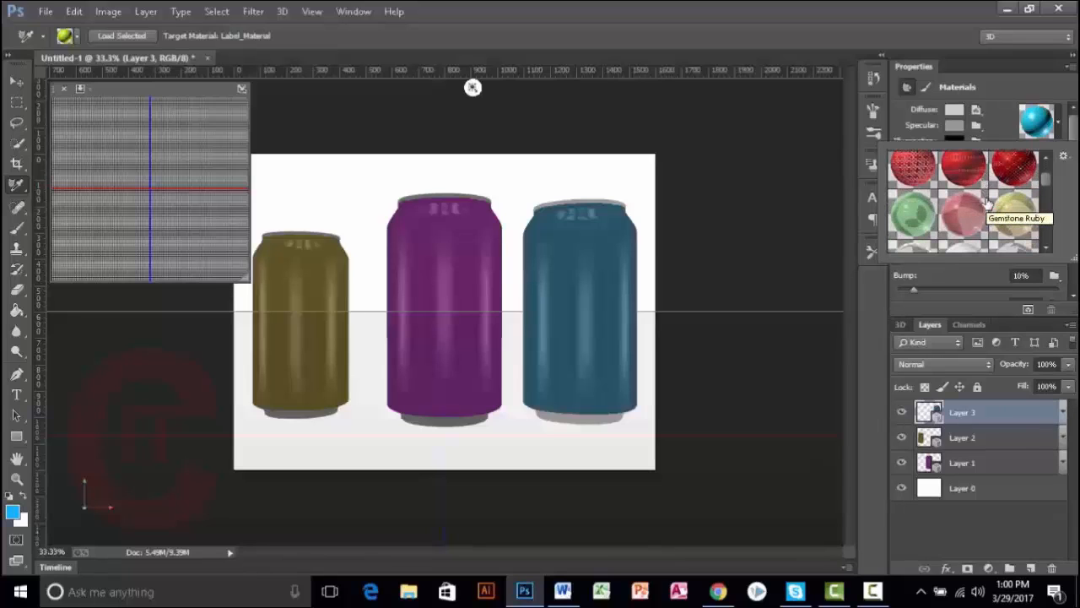
{"action": "scroll", "coordinate": [986, 203], "scroll_direction": "up", "scroll_amount": 1}
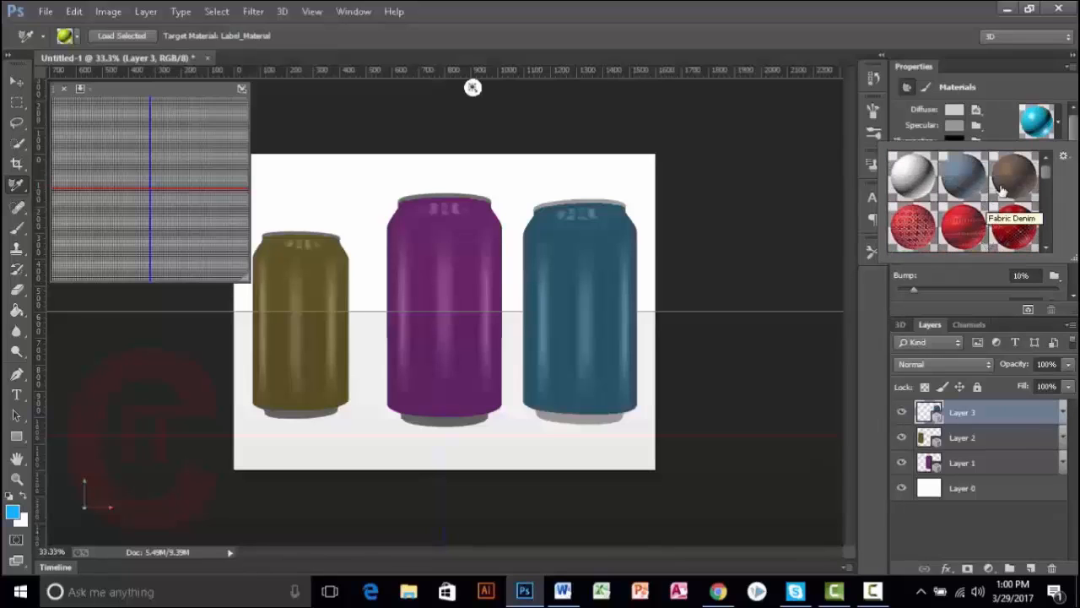
{"action": "left_click", "coordinate": [1066, 159]}
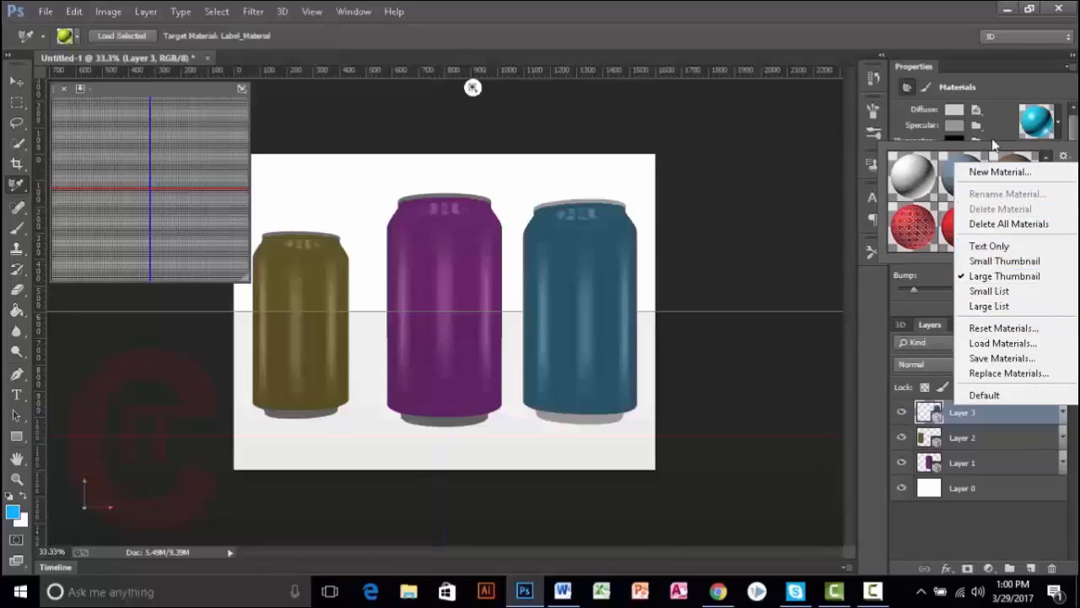
{"action": "left_click", "coordinate": [1007, 90]}
{"action": "scroll", "coordinate": [1002, 209], "scroll_direction": "down", "scroll_amount": 2}
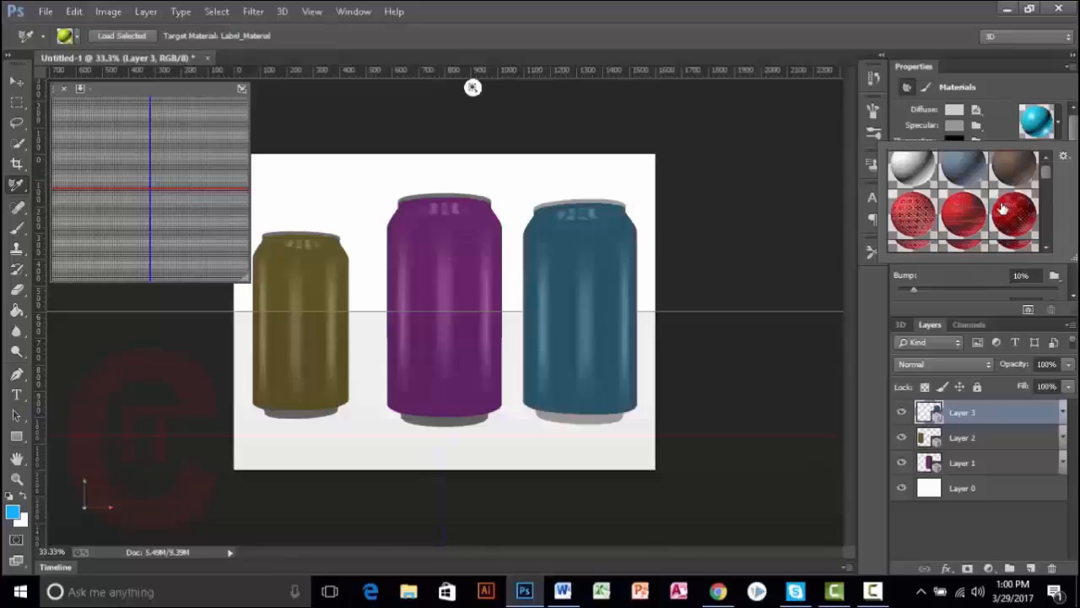
{"action": "scroll", "coordinate": [996, 215], "scroll_direction": "down", "scroll_amount": 4}
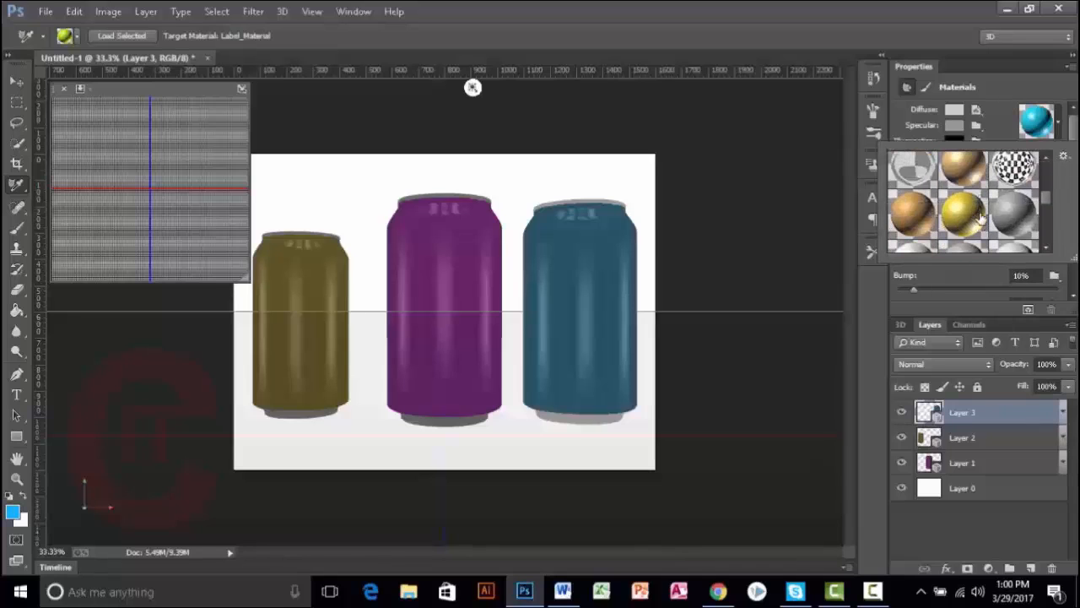
{"action": "left_click", "coordinate": [970, 222]}
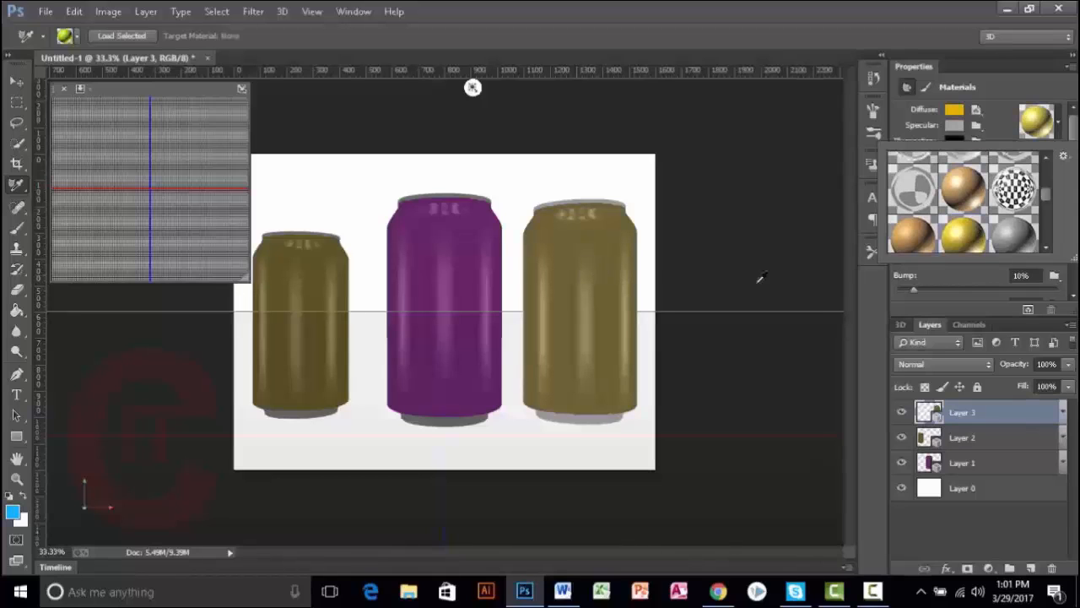
Step: Apply the dark red patterned fabric preset, third of the red materials, to the label of Layer 3's can
{"action": "scroll", "coordinate": [1027, 241], "scroll_direction": "up", "scroll_amount": 5}
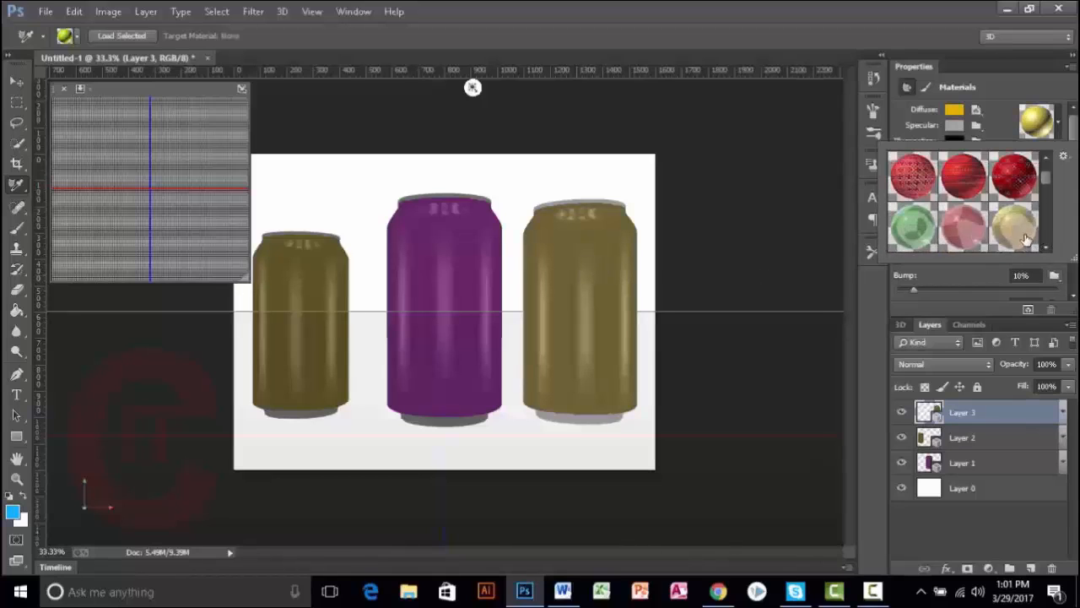
{"action": "scroll", "coordinate": [1026, 240], "scroll_direction": "up", "scroll_amount": 2}
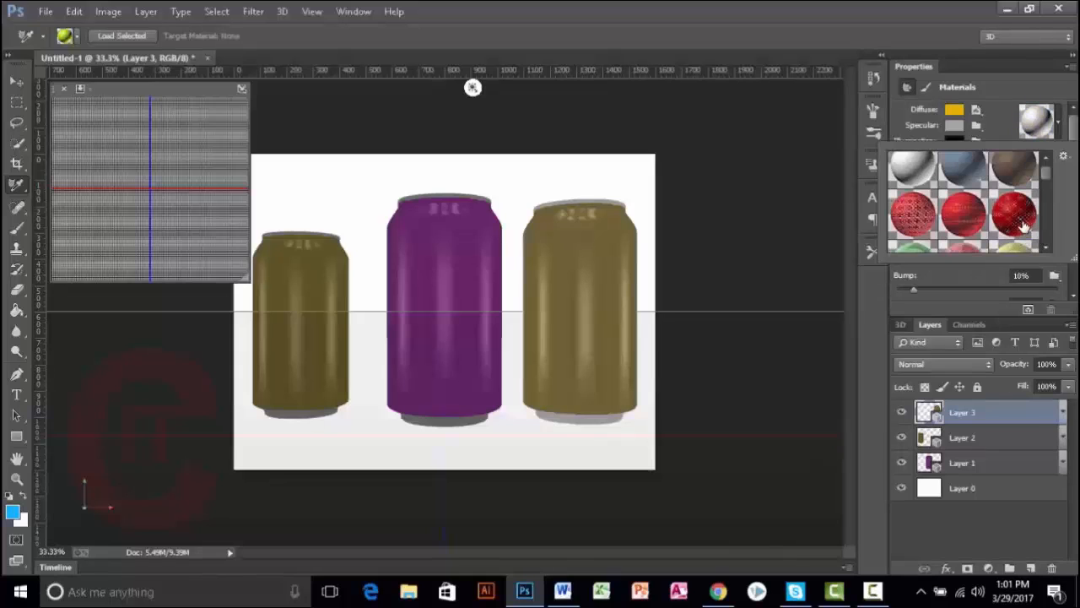
{"action": "left_click", "coordinate": [1022, 221]}
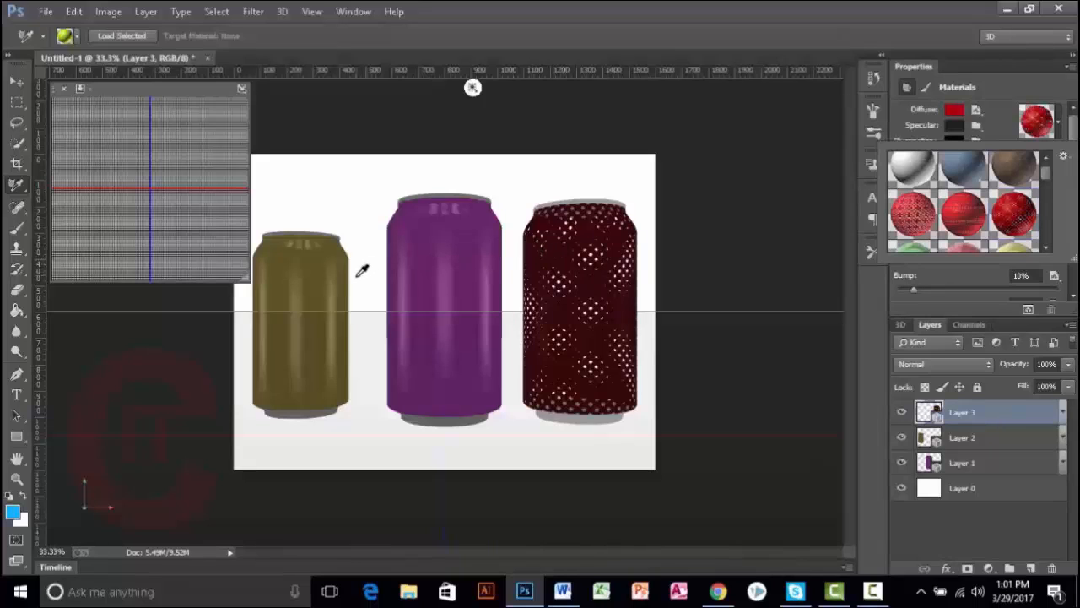
Step: Select Layer 2, sample the yellow can's label material and apply the Fabric Denim preset to it
{"action": "left_click", "coordinate": [983, 446]}
{"action": "left_click", "coordinate": [982, 445]}
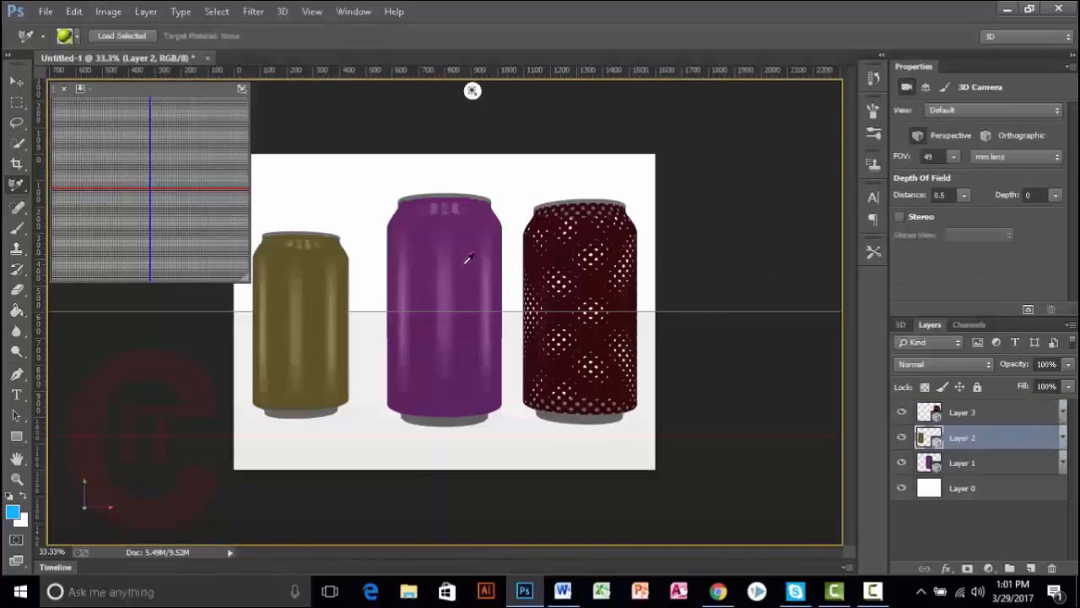
{"action": "left_click", "coordinate": [347, 279]}
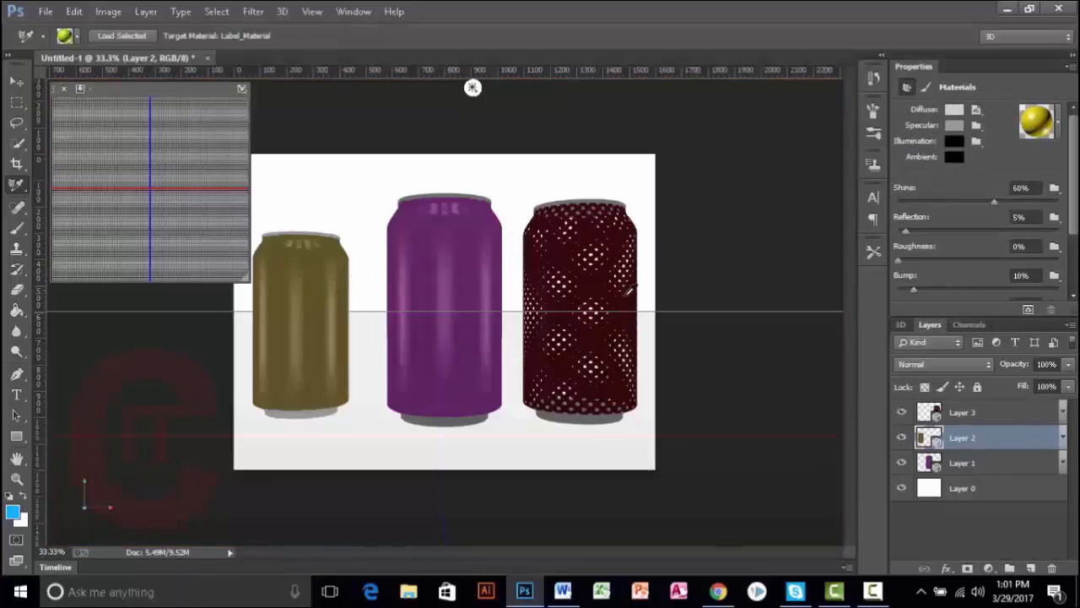
{"action": "left_click", "coordinate": [1058, 123]}
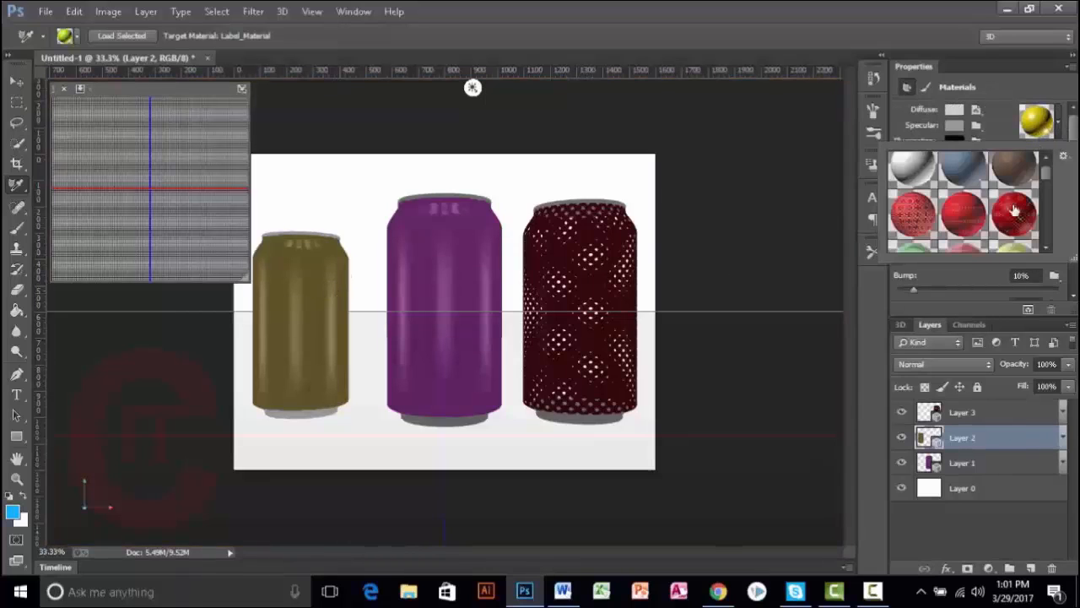
{"action": "scroll", "coordinate": [1009, 216], "scroll_direction": "down", "scroll_amount": 1}
{"action": "scroll", "coordinate": [1006, 217], "scroll_direction": "up", "scroll_amount": 1}
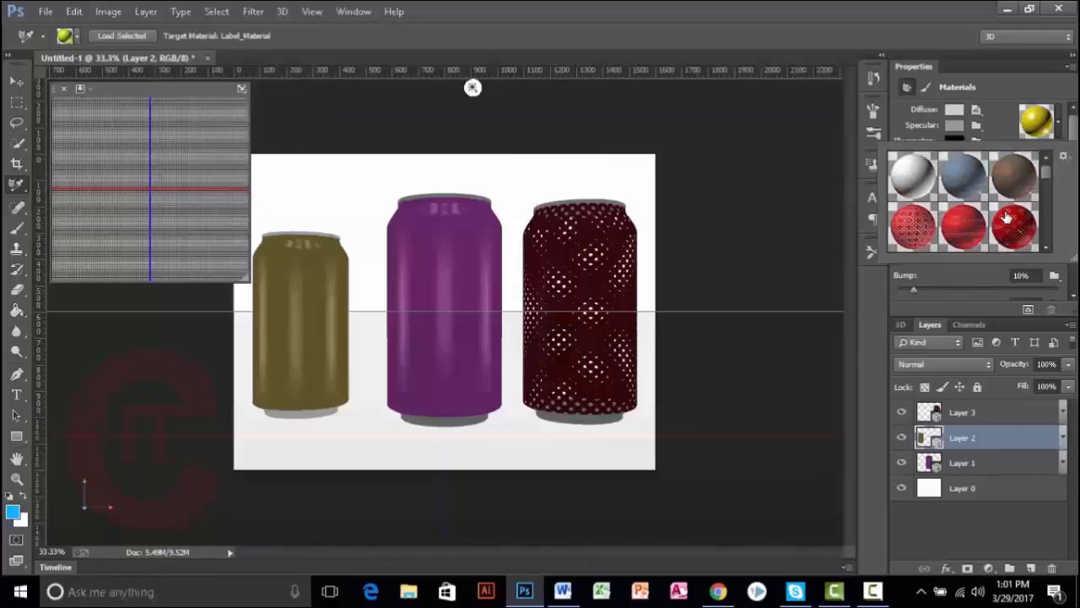
{"action": "left_click", "coordinate": [969, 183]}
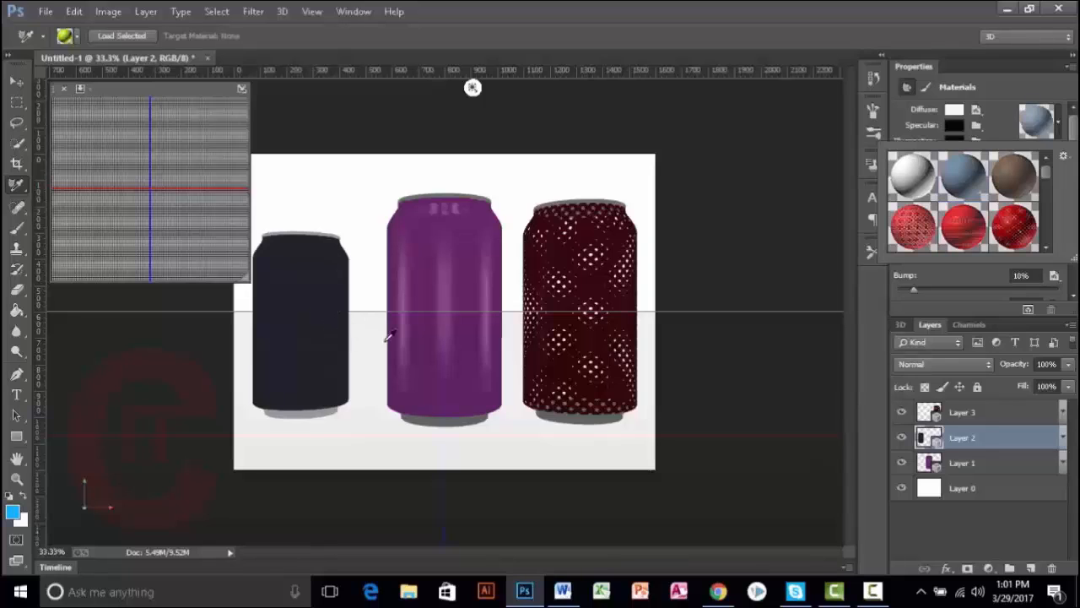
Step: Select Layer 1, sample the purple can's label material and apply the red brick preset to it
{"action": "left_click", "coordinate": [970, 471]}
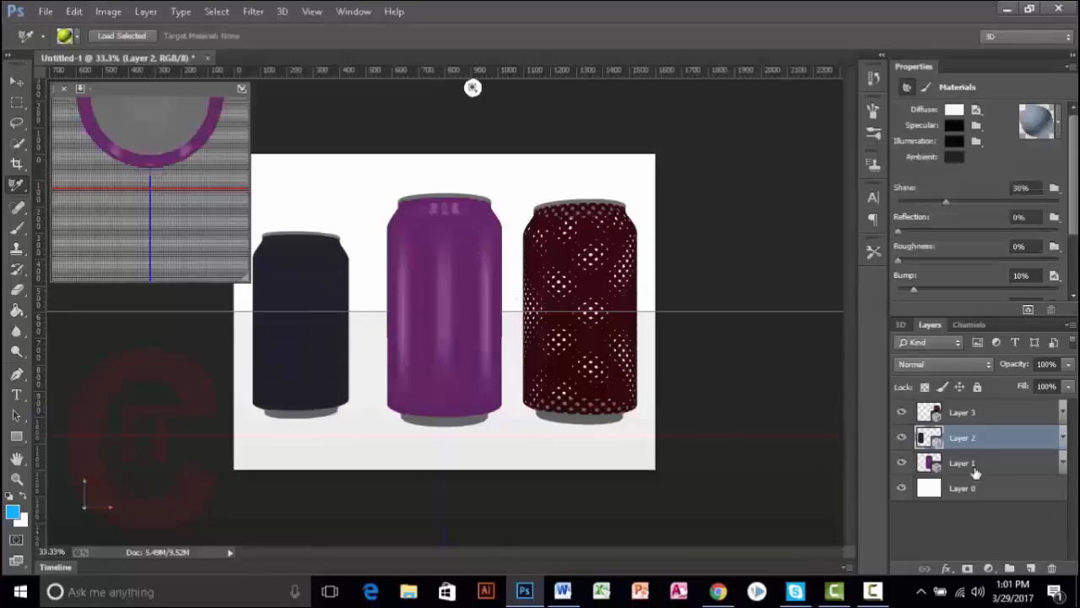
{"action": "left_click", "coordinate": [450, 251]}
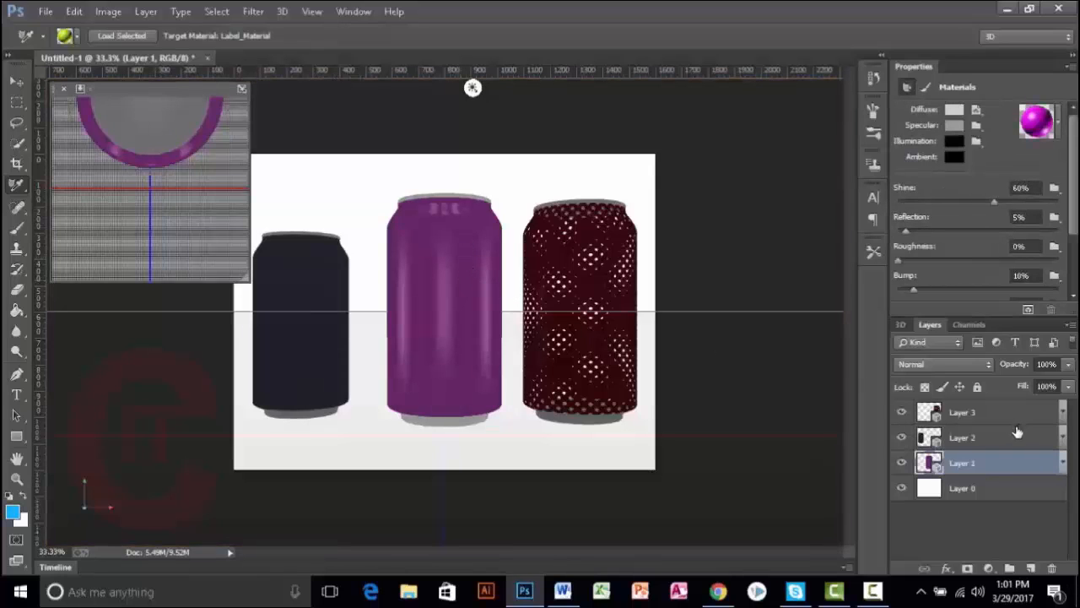
{"action": "left_click", "coordinate": [1056, 121]}
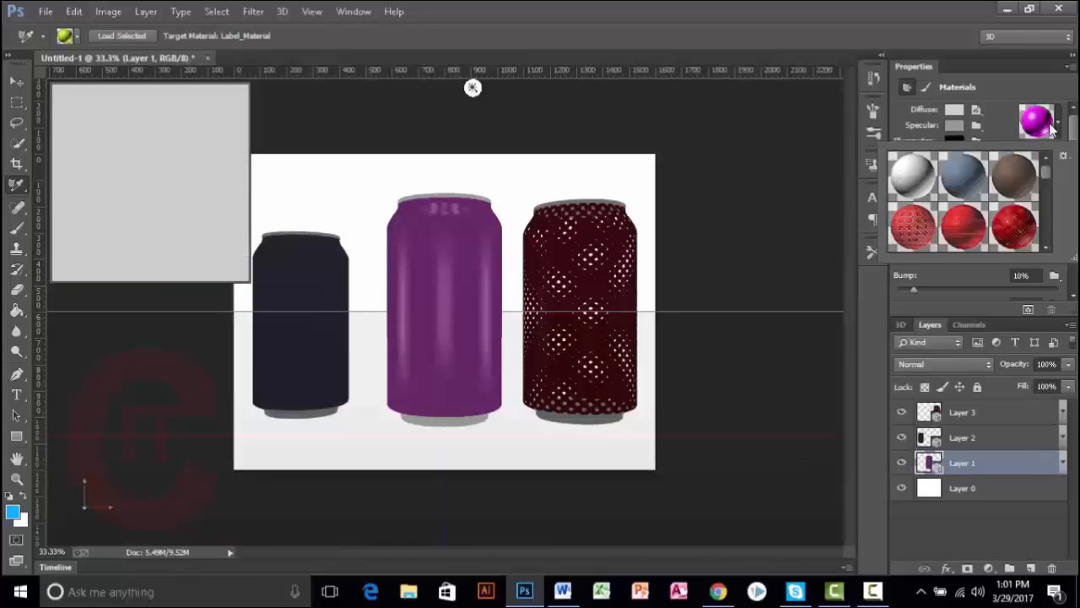
{"action": "scroll", "coordinate": [972, 218], "scroll_direction": "down", "scroll_amount": 3}
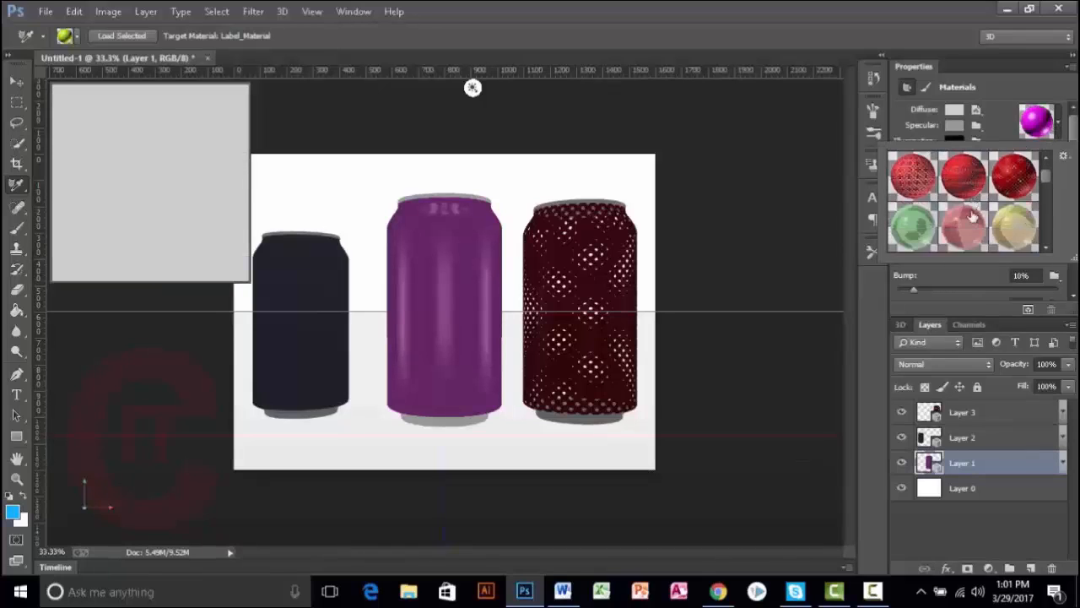
{"action": "scroll", "coordinate": [975, 212], "scroll_direction": "up", "scroll_amount": 3}
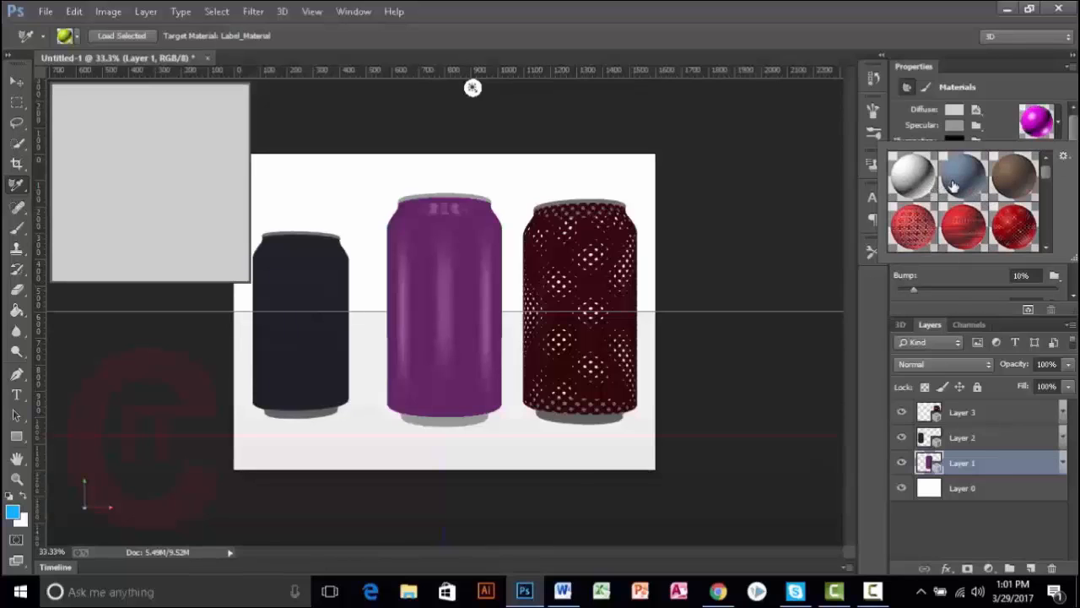
{"action": "scroll", "coordinate": [953, 187], "scroll_direction": "down", "scroll_amount": 5}
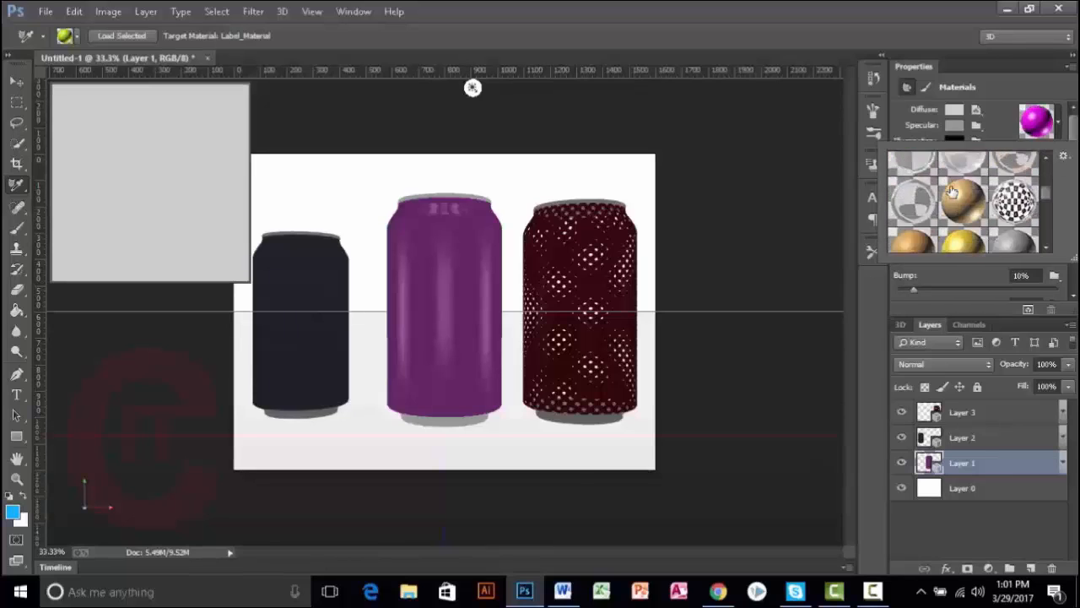
{"action": "scroll", "coordinate": [952, 192], "scroll_direction": "down", "scroll_amount": 6}
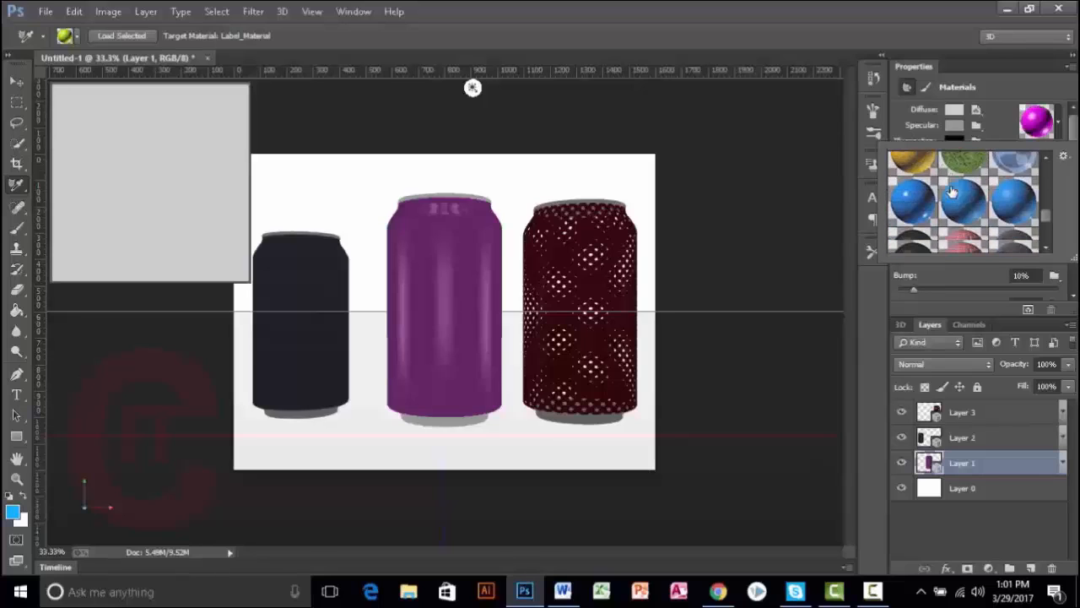
{"action": "scroll", "coordinate": [952, 192], "scroll_direction": "down", "scroll_amount": 2}
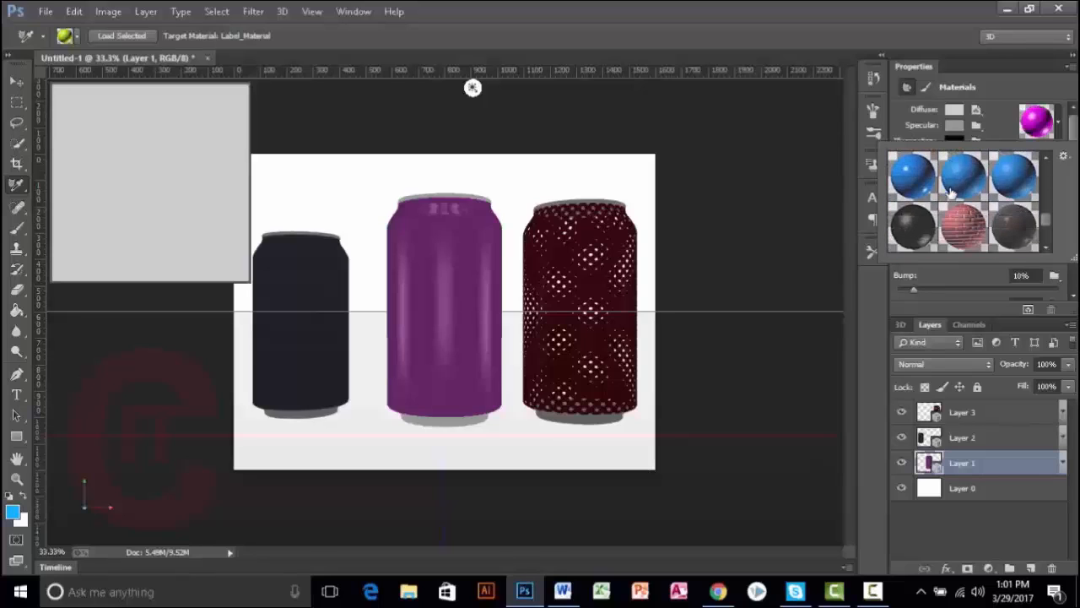
{"action": "left_click", "coordinate": [975, 230]}
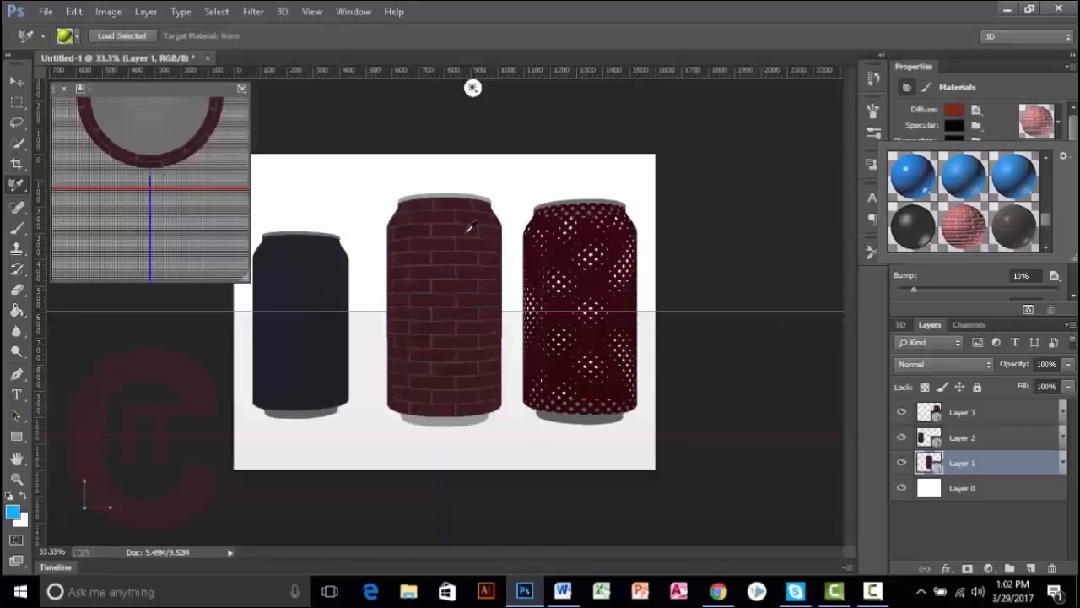
{"action": "left_click", "coordinate": [1027, 83]}
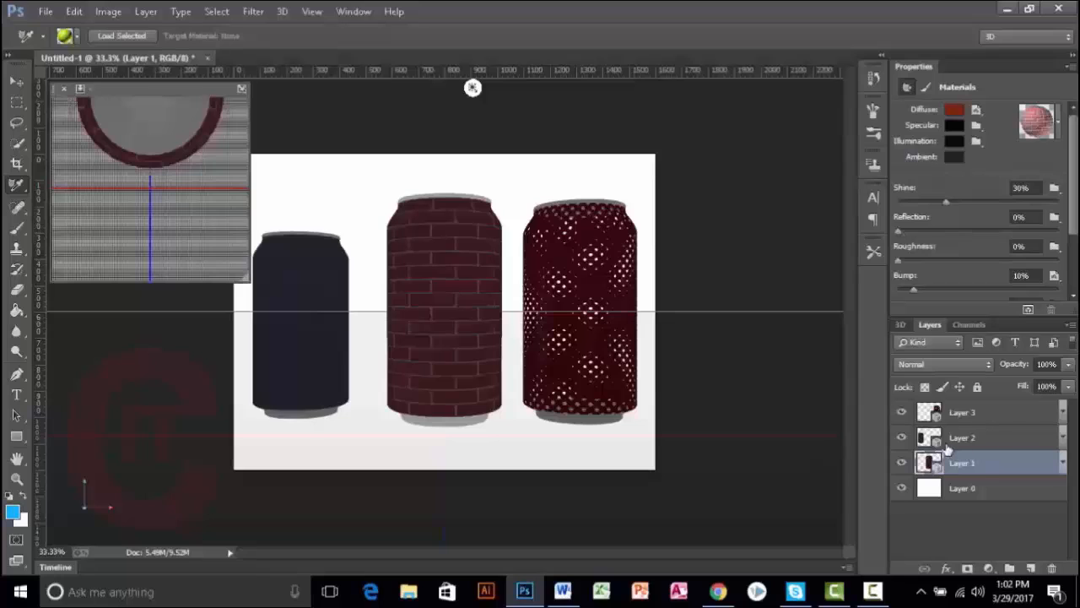
Step: Open the diffuse color of the Layer 3 can's label and try white, dark red and grayish red on it
{"action": "left_click", "coordinate": [933, 415]}
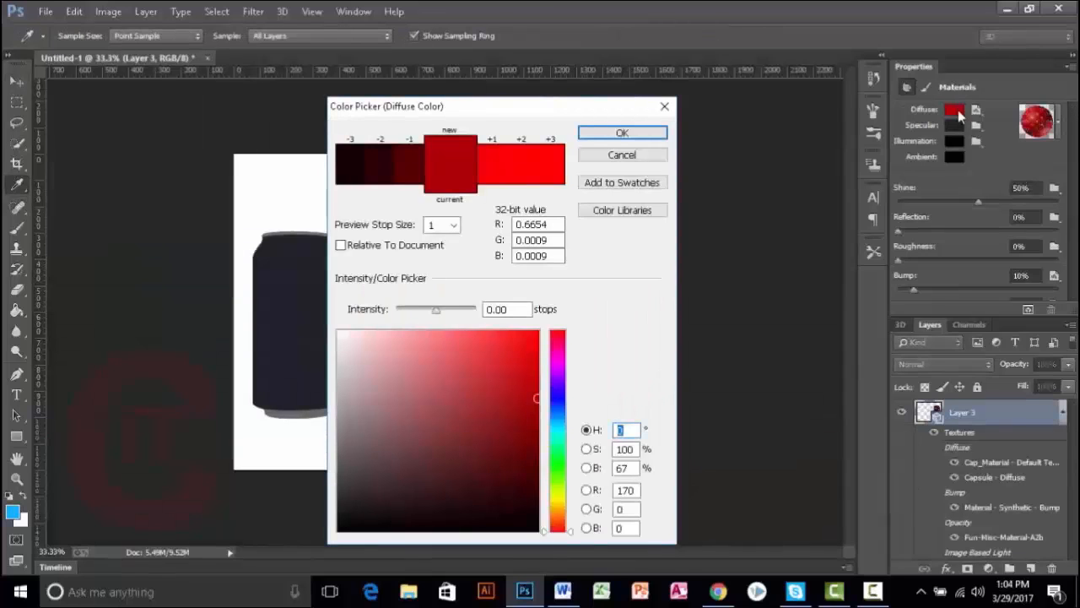
{"action": "left_click_drag", "start_coordinate": [548, 108], "coordinate": [374, 122]}
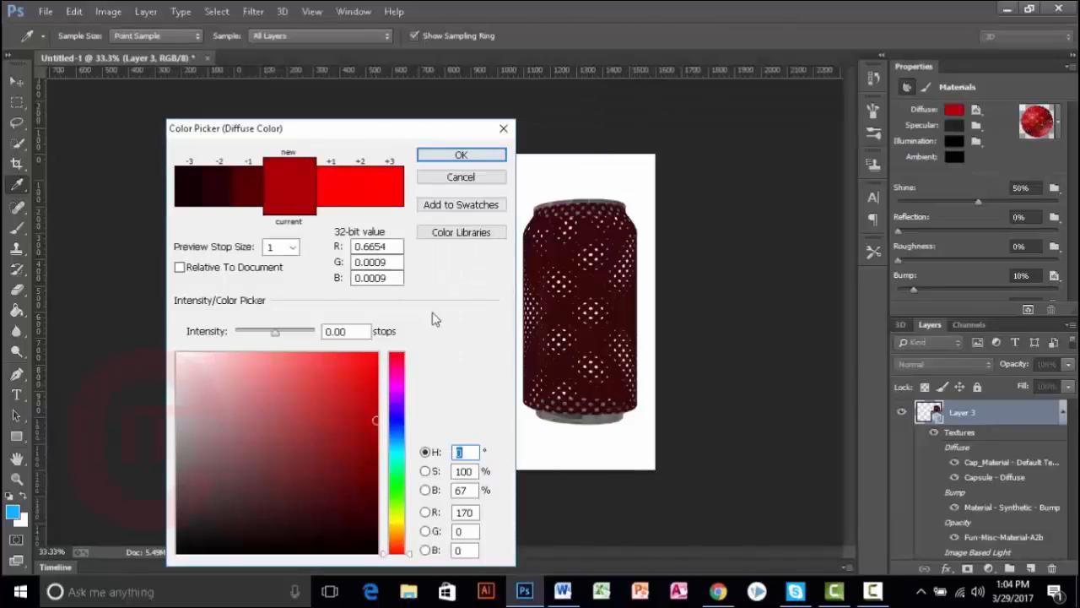
{"action": "left_click", "coordinate": [581, 272]}
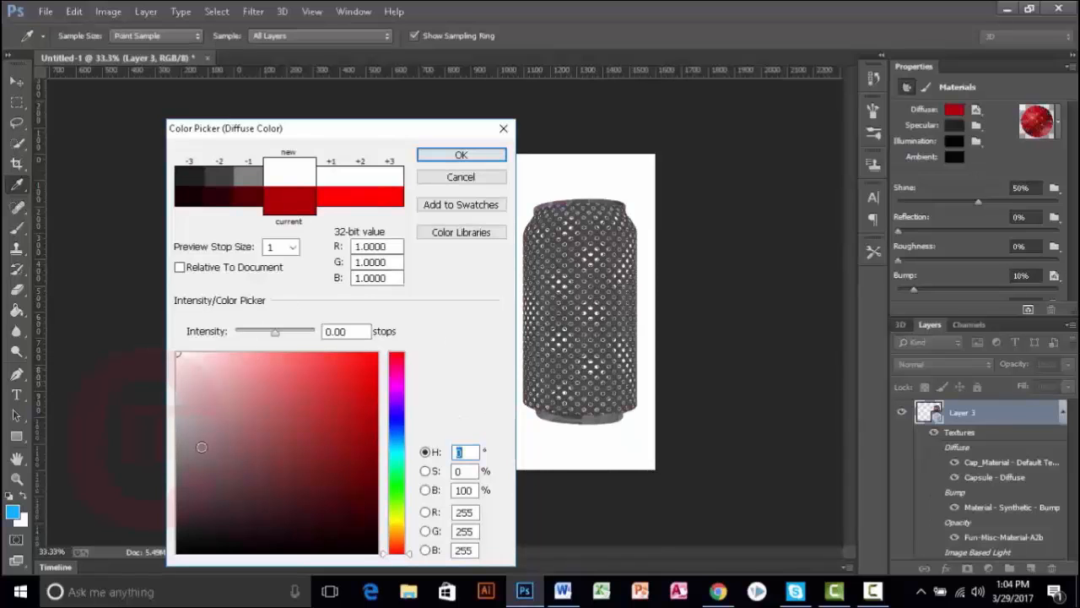
{"action": "mouse_move", "coordinate": [202, 447]}
{"action": "left_mouse_down"}
{"action": "mouse_move", "coordinate": [224, 529]}
{"action": "mouse_move", "coordinate": [275, 502]}
{"action": "mouse_move", "coordinate": [313, 424]}
{"action": "mouse_move", "coordinate": [335, 456]}
{"action": "mouse_move", "coordinate": [349, 529]}
{"action": "left_mouse_up"}
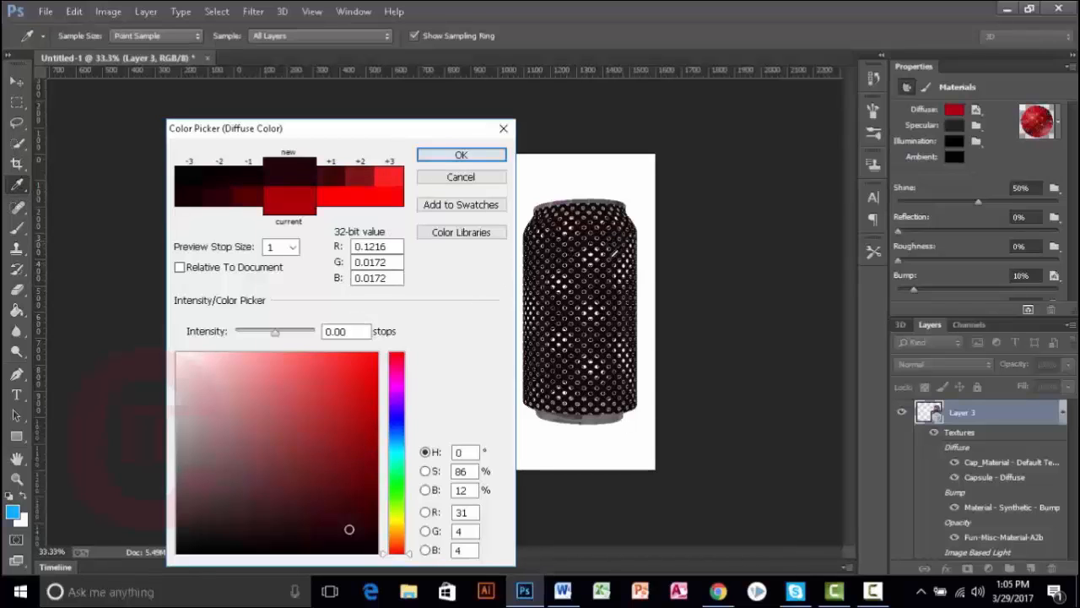
{"action": "left_click", "coordinate": [228, 386]}
{"action": "mouse_move", "coordinate": [238, 399]}
{"action": "left_mouse_down"}
{"action": "mouse_move", "coordinate": [320, 463]}
{"action": "mouse_move", "coordinate": [381, 444]}
{"action": "mouse_move", "coordinate": [354, 516]}
{"action": "mouse_move", "coordinate": [262, 530]}
{"action": "mouse_move", "coordinate": [229, 506]}
{"action": "mouse_move", "coordinate": [199, 502]}
{"action": "mouse_move", "coordinate": [222, 500]}
{"action": "left_mouse_up"}
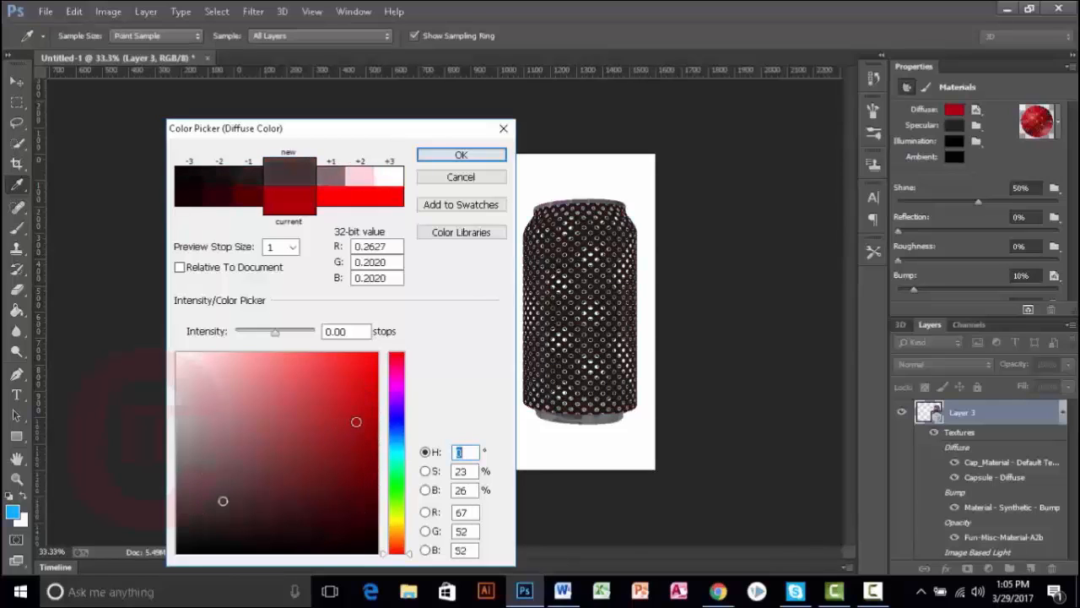
Step: Set the diffuse color of the Layer 3 can's label to a muted pink with a hue of 330°
{"action": "left_click", "coordinate": [394, 515]}
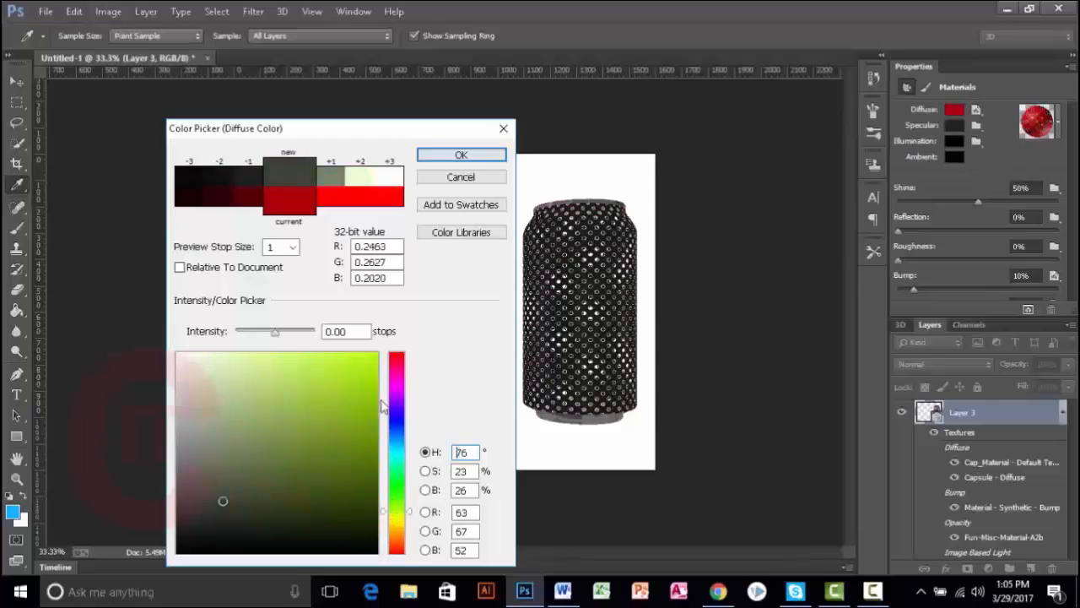
{"action": "mouse_move", "coordinate": [333, 364]}
{"action": "left_mouse_down"}
{"action": "mouse_move", "coordinate": [325, 452]}
{"action": "mouse_move", "coordinate": [294, 451]}
{"action": "mouse_move", "coordinate": [276, 396]}
{"action": "left_mouse_up"}
{"action": "left_click", "coordinate": [392, 369]}
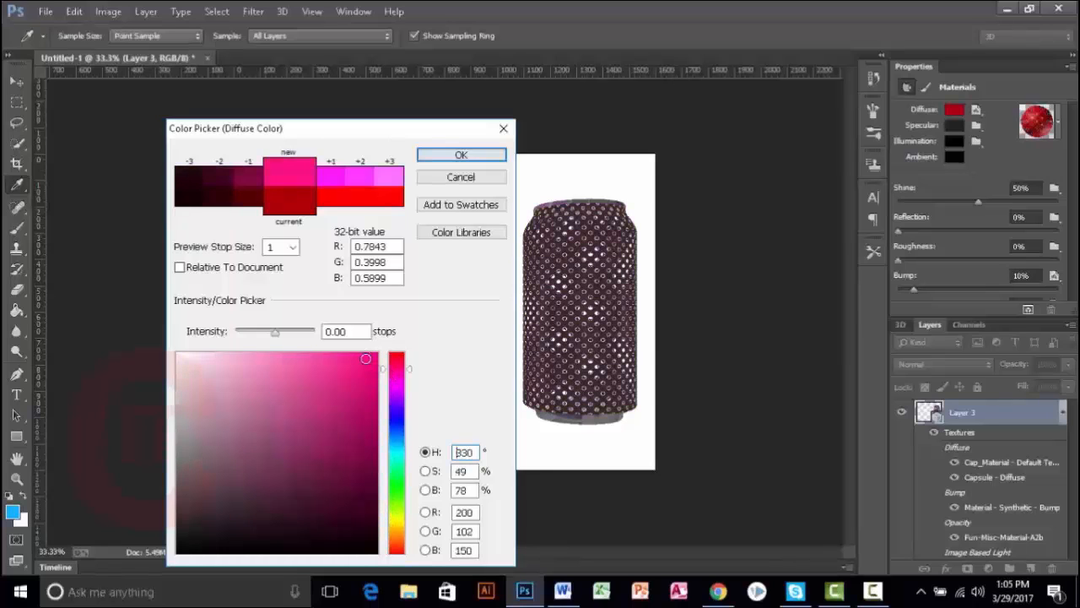
{"action": "left_click_drag", "start_coordinate": [363, 456], "coordinate": [284, 405]}
{"action": "left_click", "coordinate": [475, 157]}
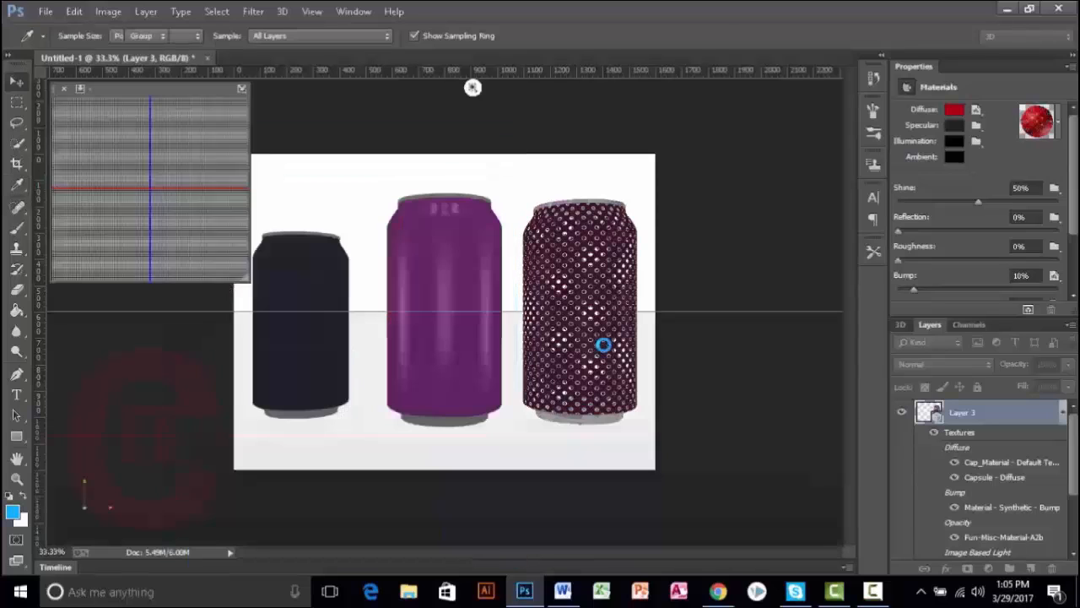
{"action": "key", "text": "v"}
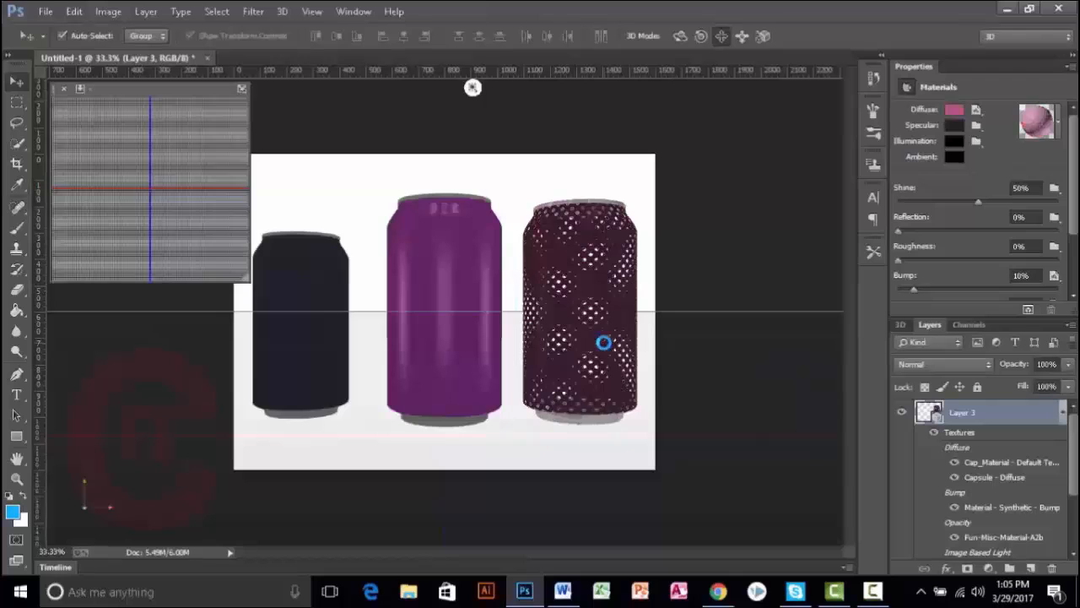
{"action": "left_click", "coordinate": [17, 187]}
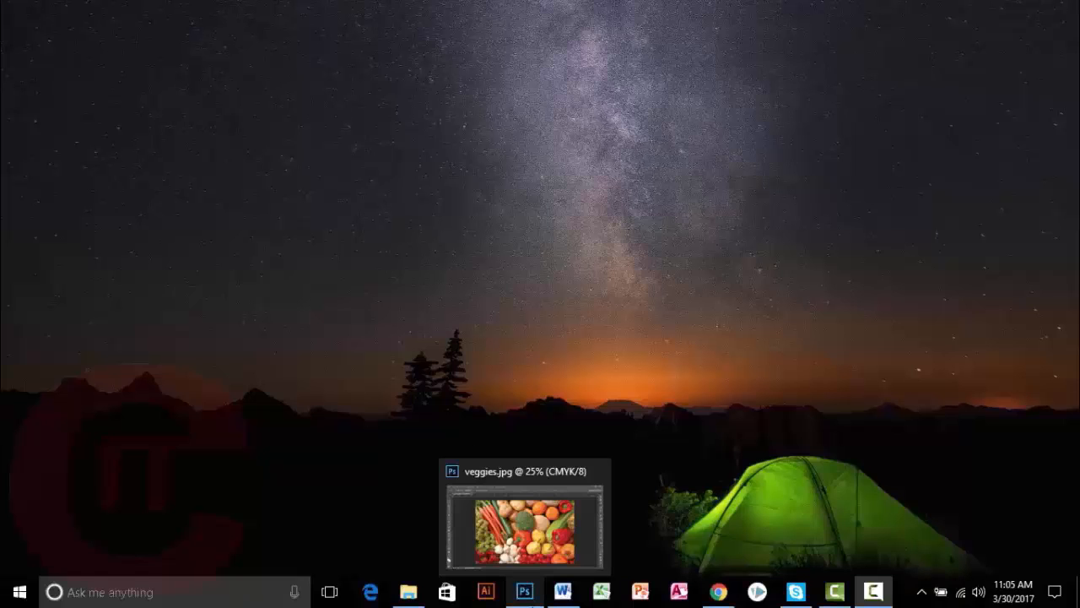
Step: Switch to Photoshop with veggies.jpg, activate the Color Sampler Tool and show the Info panel
{"action": "left_click", "coordinate": [523, 588]}
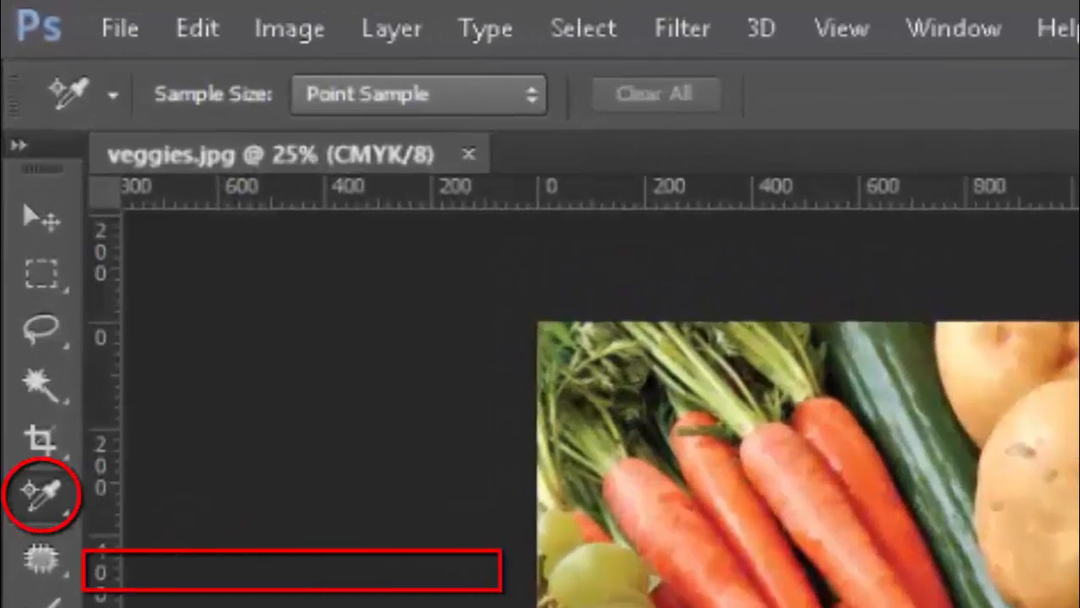
{"action": "left_click", "coordinate": [48, 494]}
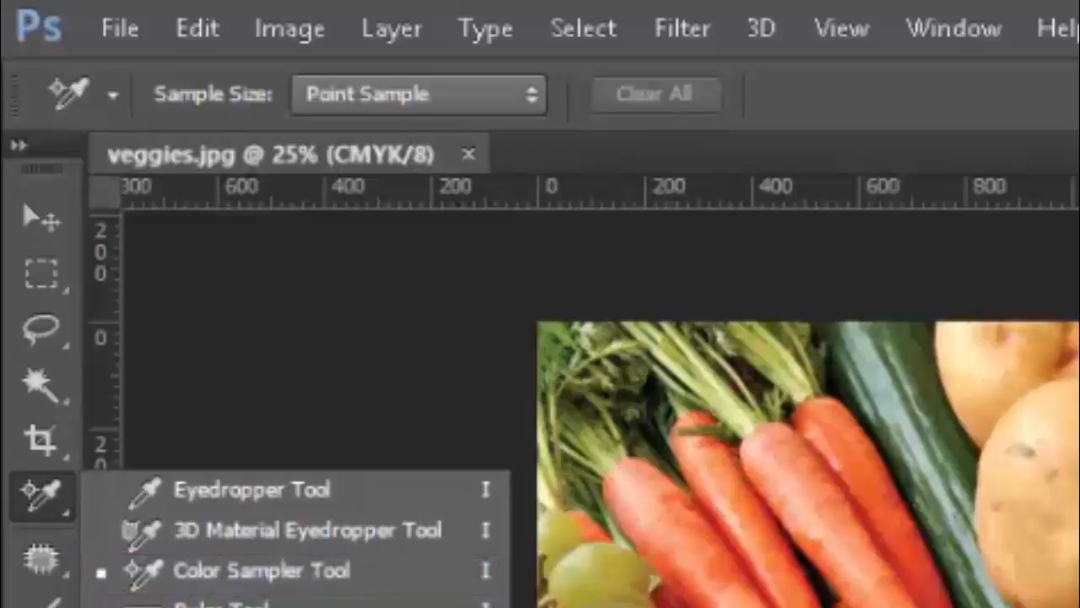
{"action": "left_click", "coordinate": [309, 577]}
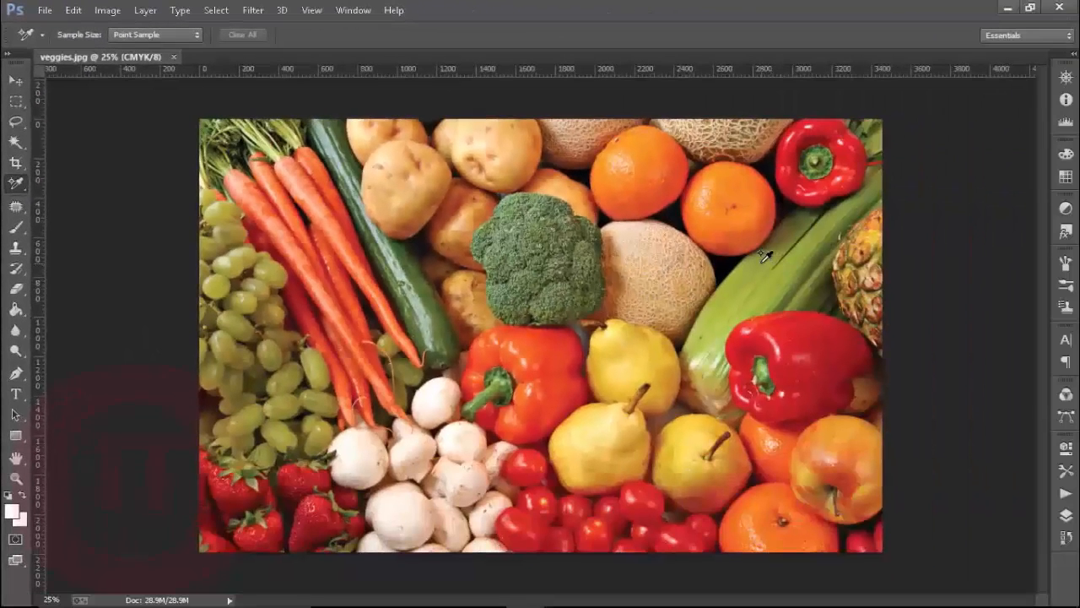
{"action": "key", "text": "F8"}
Step: Place ten color samplers across the fruit and vegetables, including the oranges, cantaloupe, broccoli and red pepper, and try to add an eleventh
{"action": "left_click", "coordinate": [717, 174]}
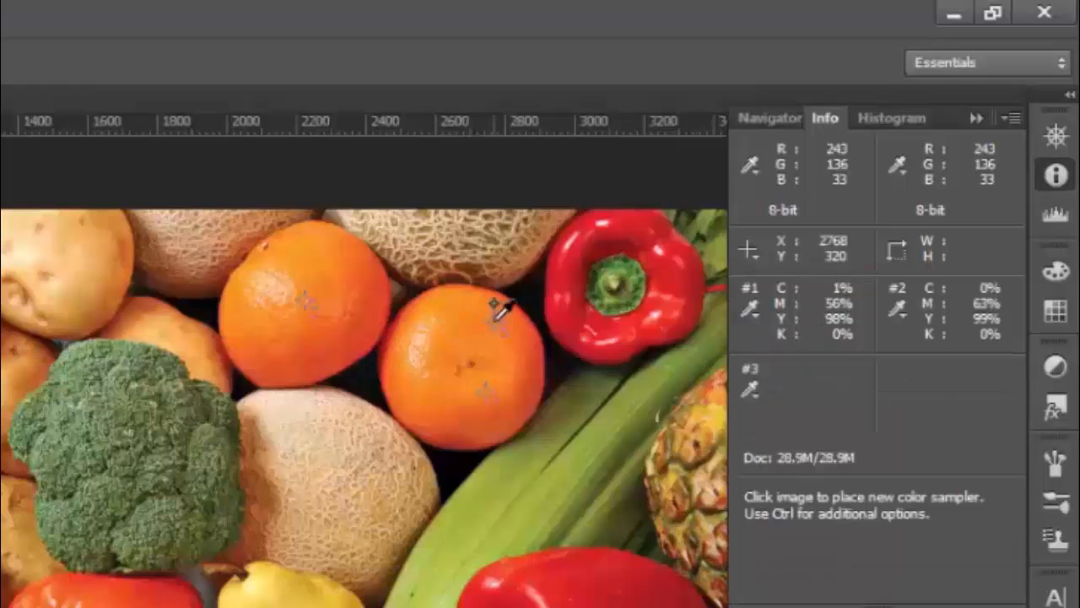
{"action": "left_click", "coordinate": [497, 323]}
{"action": "left_click", "coordinate": [358, 451]}
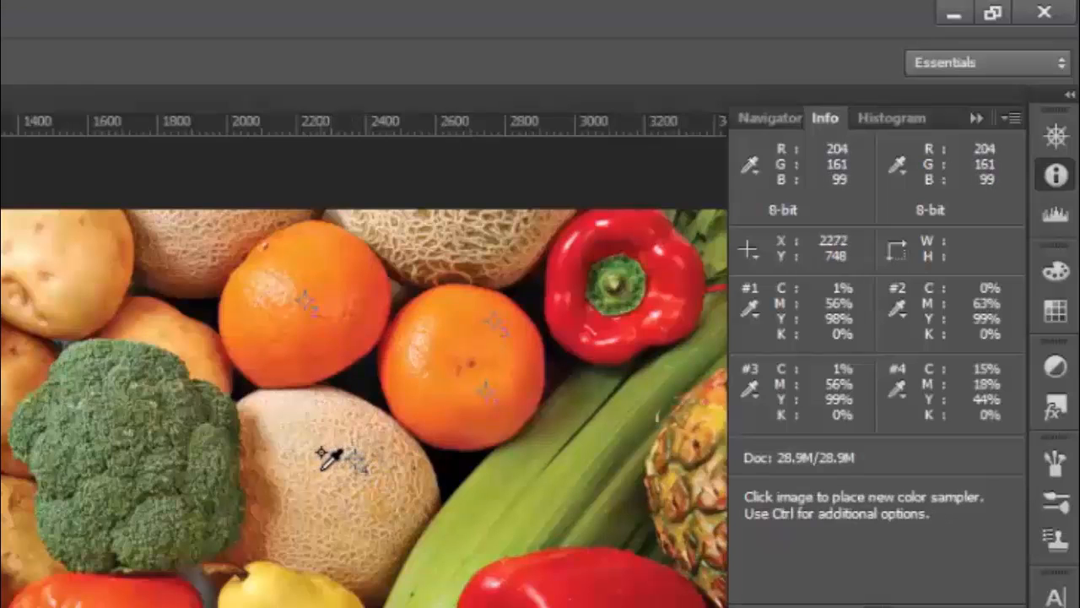
{"action": "left_click", "coordinate": [141, 462]}
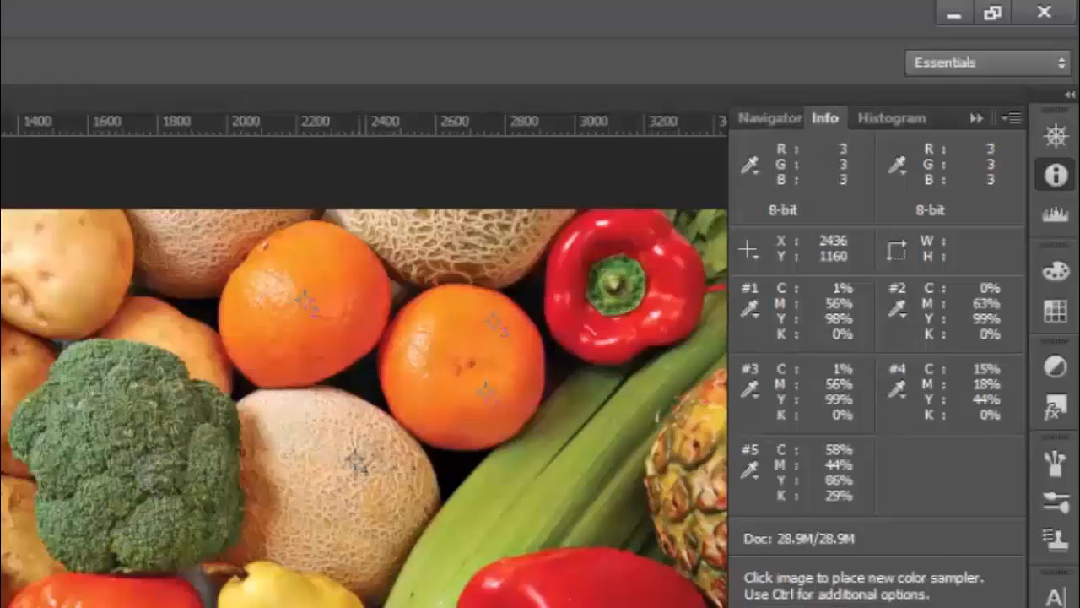
{"action": "left_click", "coordinate": [349, 607]}
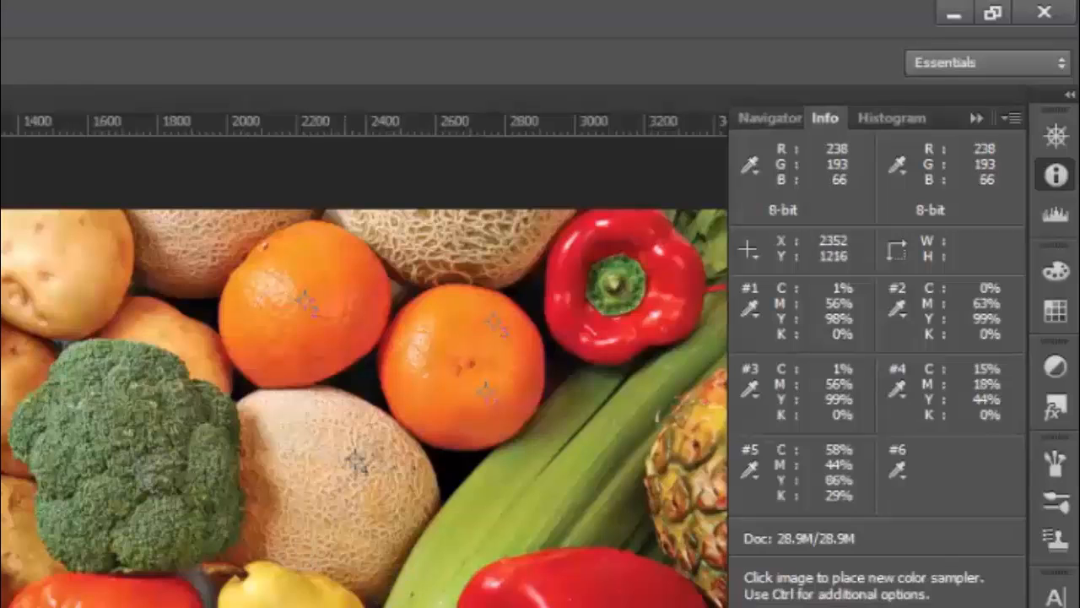
{"action": "left_click", "coordinate": [566, 589]}
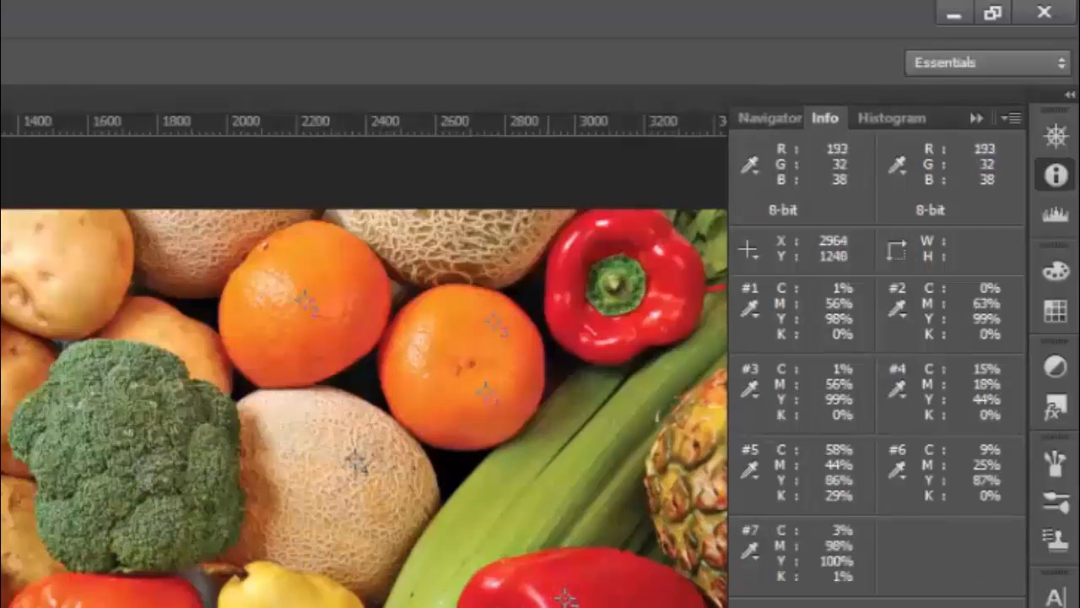
{"action": "left_click", "coordinate": [428, 606]}
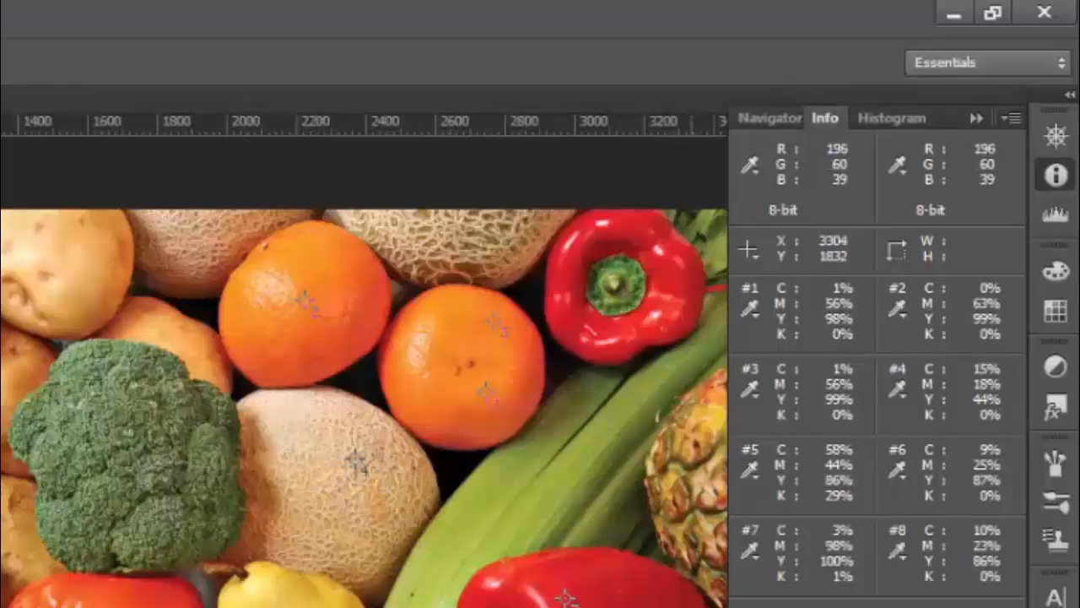
{"action": "left_click", "coordinate": [677, 607]}
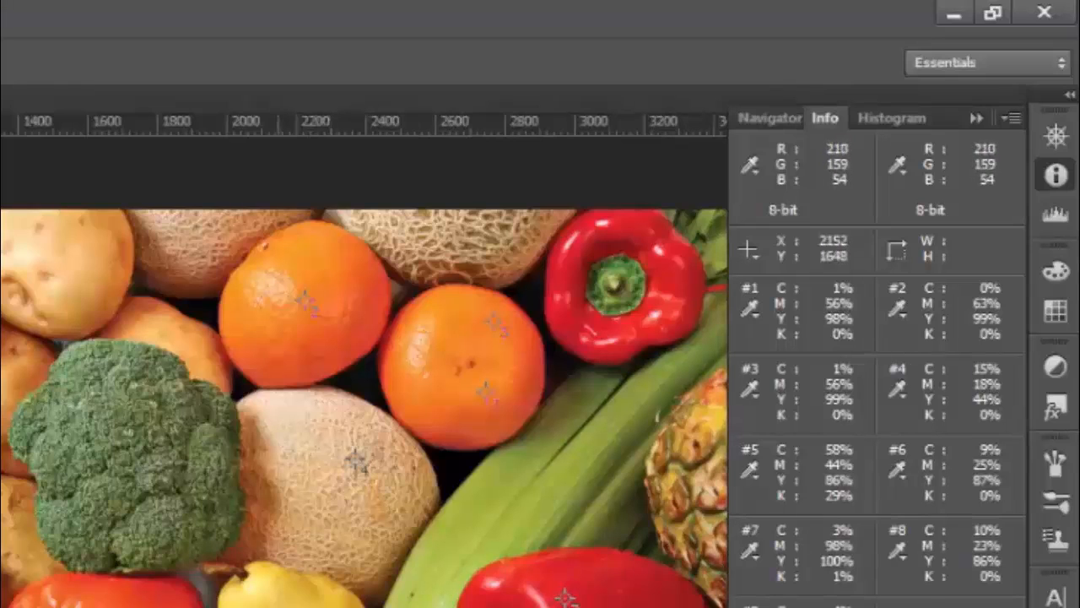
{"action": "left_click", "coordinate": [187, 469]}
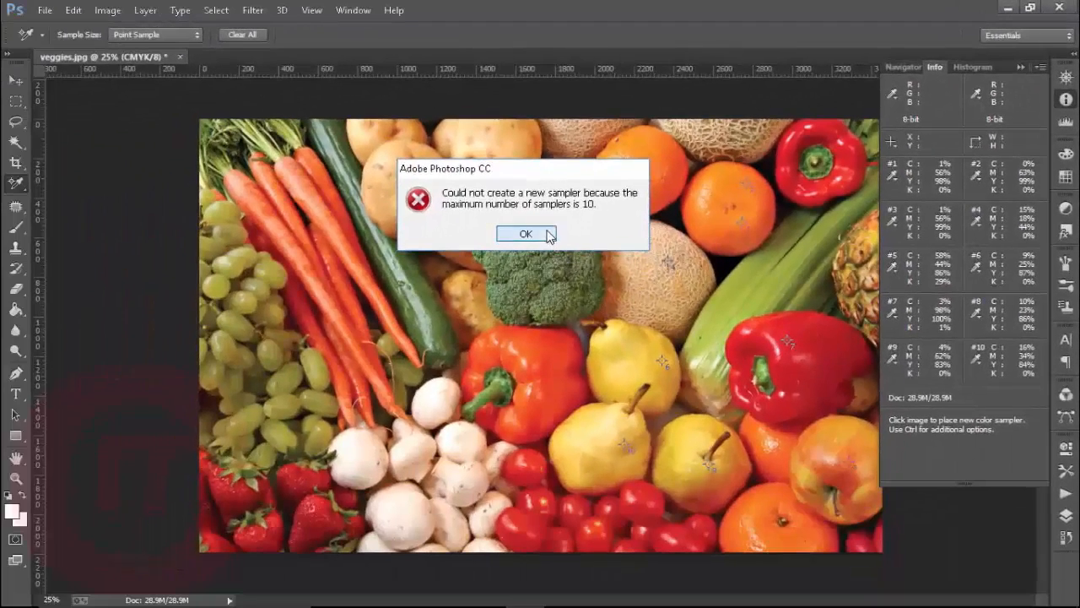
{"action": "left_click", "coordinate": [547, 233]}
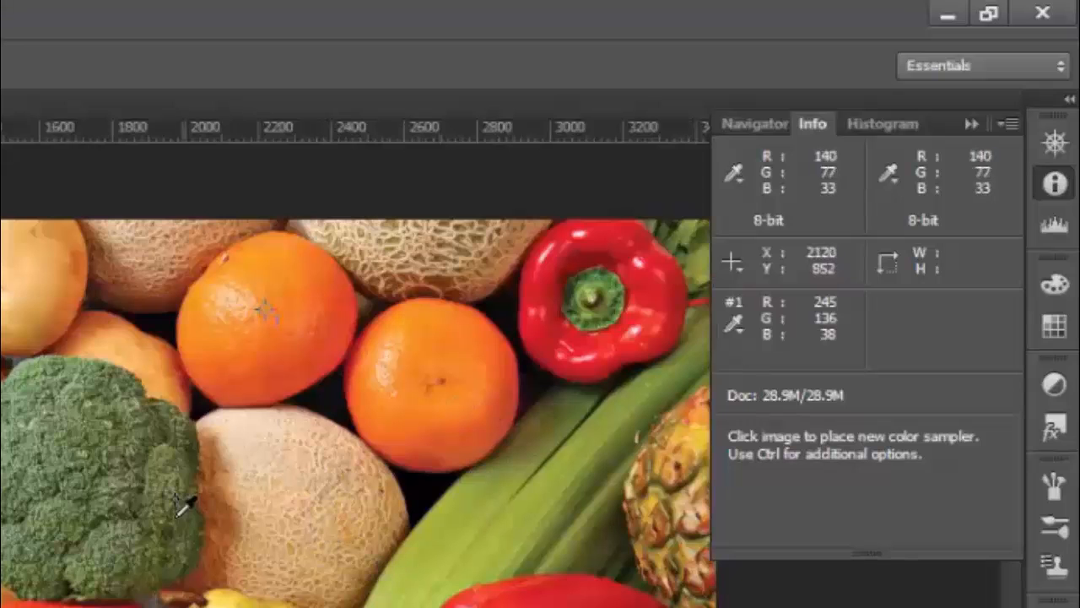
Step: Place a second color sampler on the broccoli and set its readout to Actual Color
{"action": "left_click", "coordinate": [103, 454]}
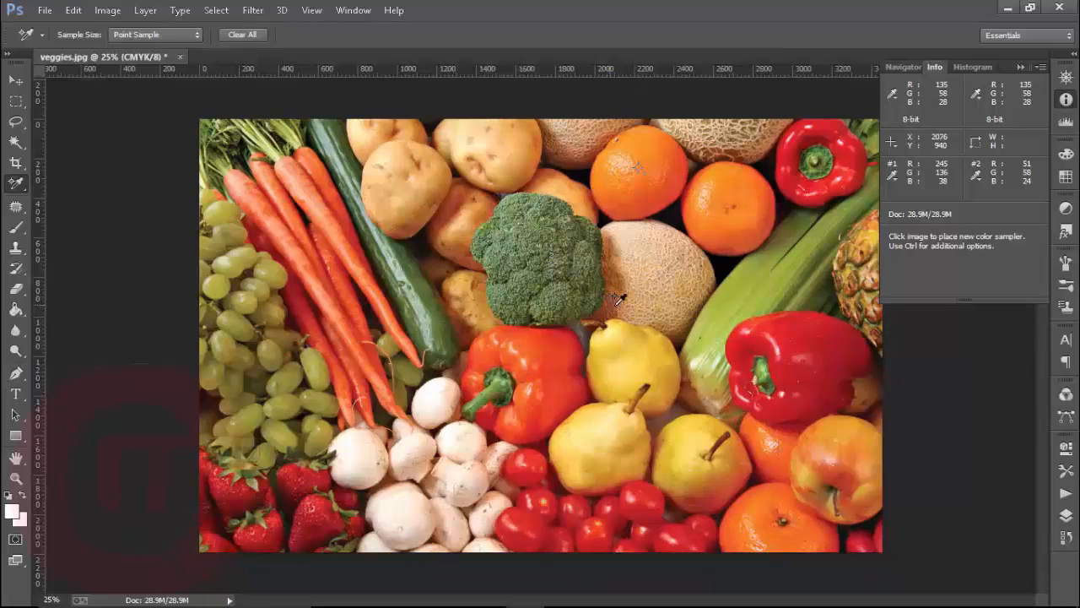
{"action": "left_click", "coordinate": [979, 174]}
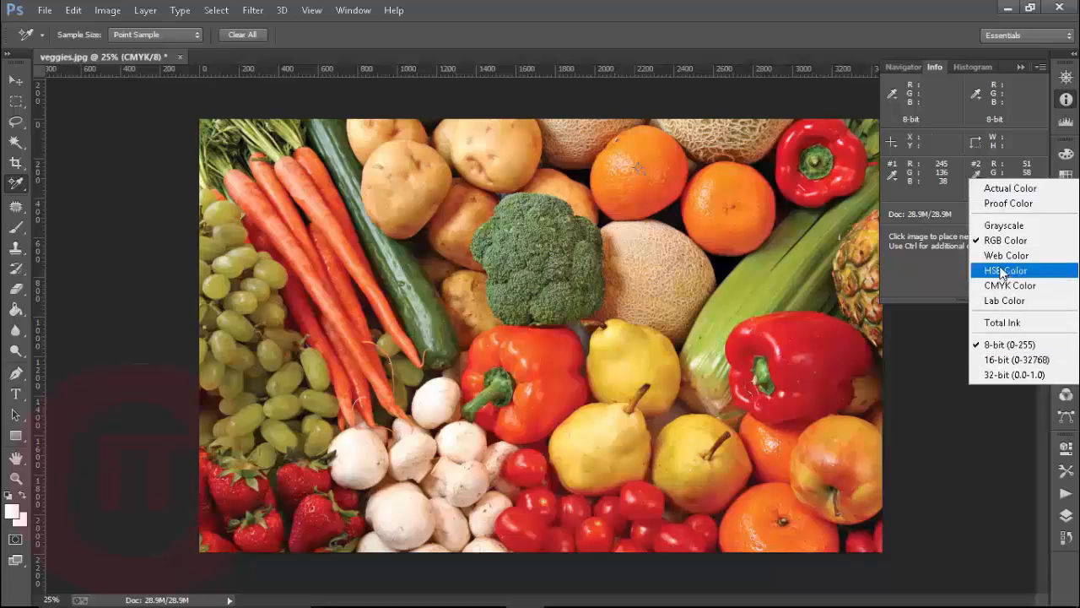
{"action": "left_click", "coordinate": [1004, 189]}
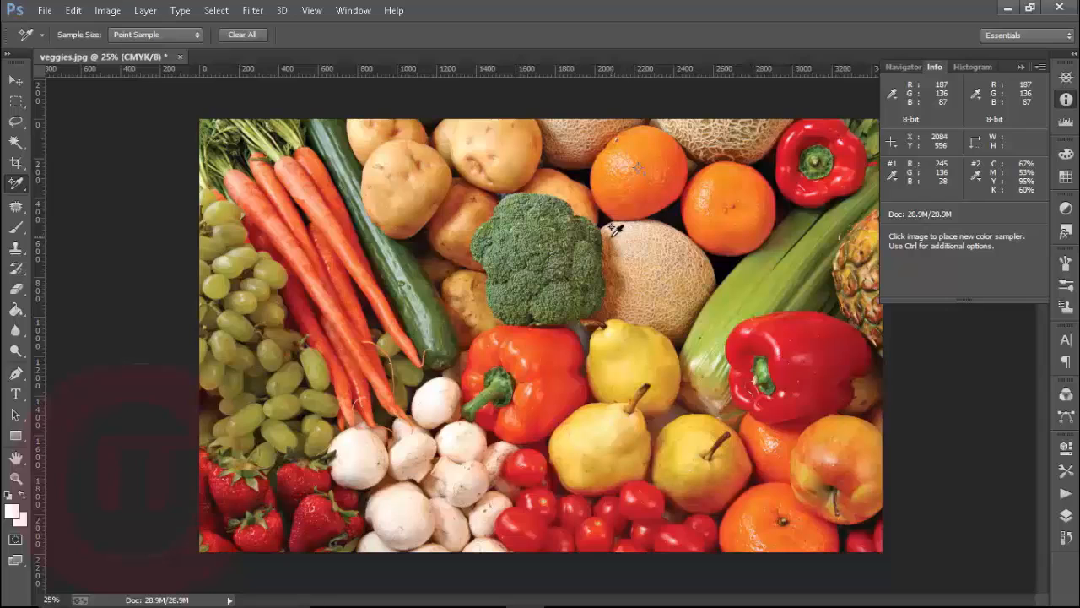
Step: Switch to Photoshop and straighten the veggies.jpg layer along a ruler line drawn parallel to the slanted text at about -153.4°
{"action": "left_click", "coordinate": [16, 184]}
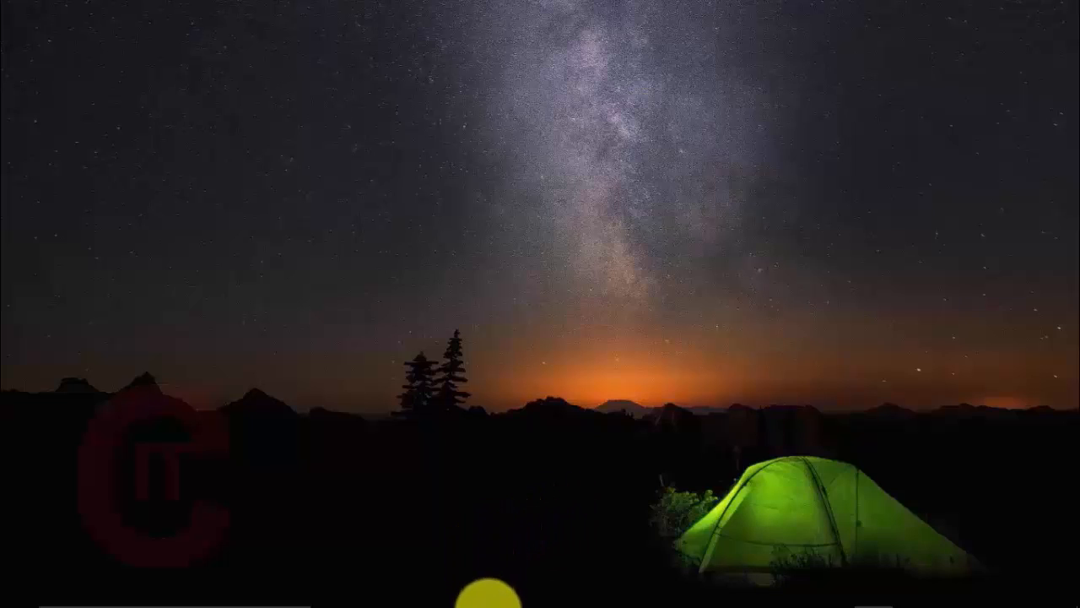
{"action": "mouse_move", "coordinate": [489, 595]}
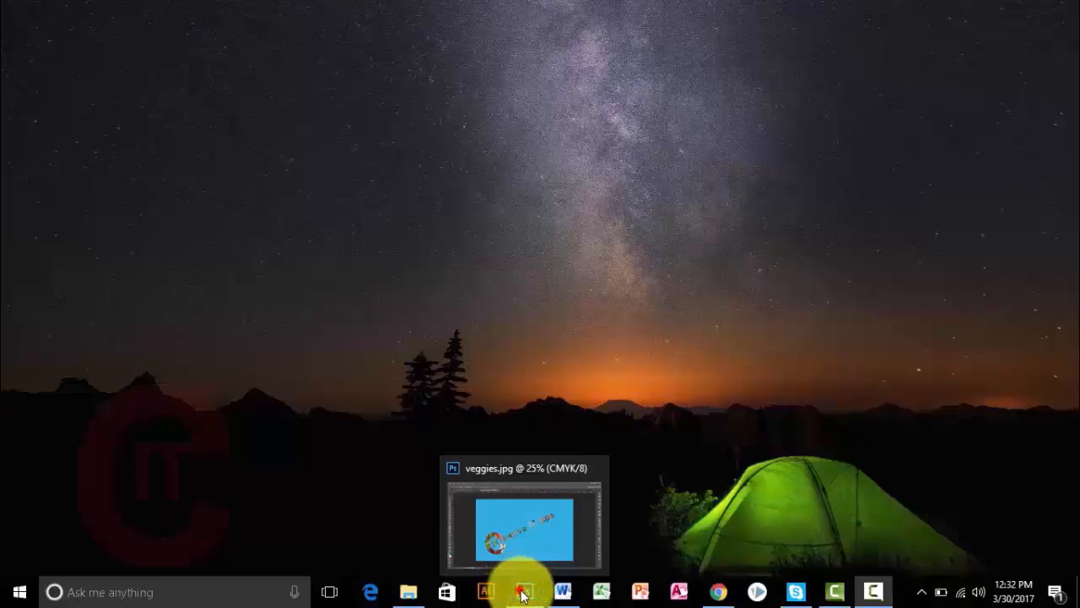
{"action": "left_click", "coordinate": [514, 590]}
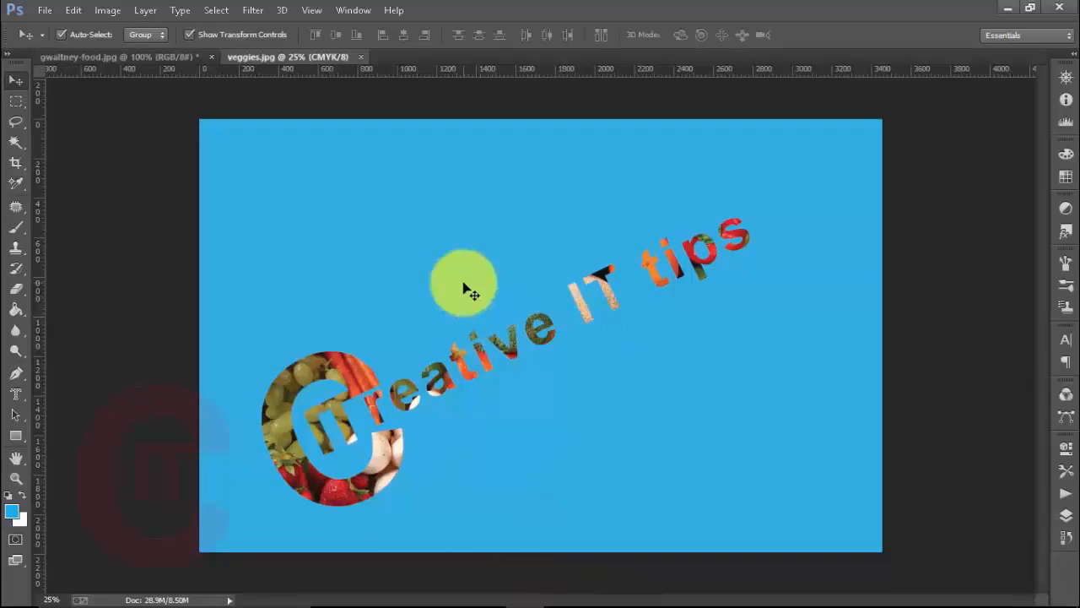
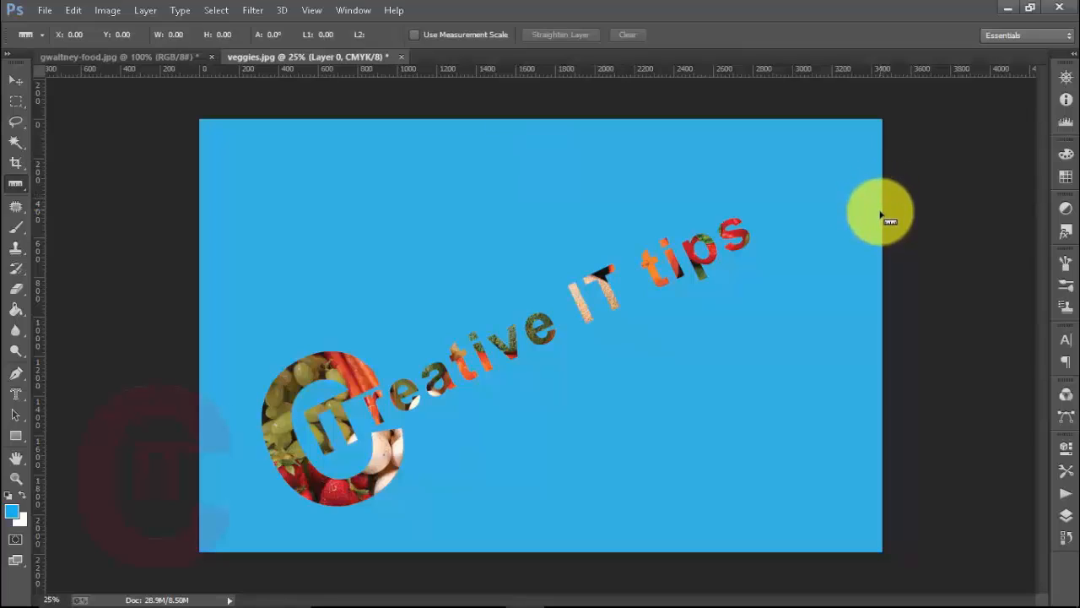
{"action": "mouse_move", "coordinate": [882, 213]}
{"action": "left_mouse_down"}
{"action": "mouse_move", "coordinate": [526, 448]}
{"action": "mouse_move", "coordinate": [318, 538]}
{"action": "mouse_move", "coordinate": [202, 557]}
{"action": "left_mouse_up"}
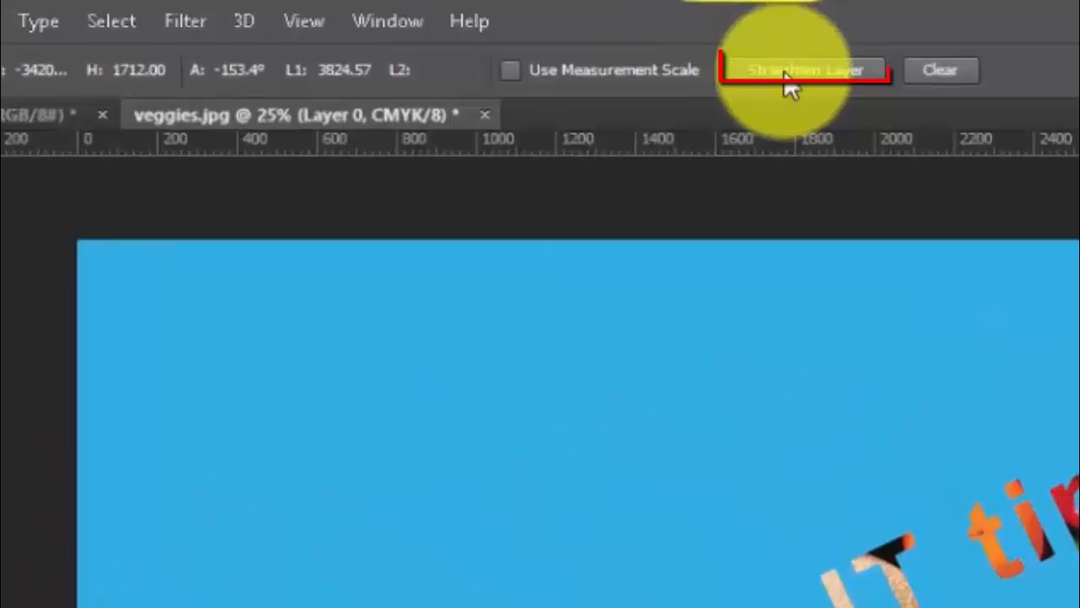
{"action": "left_click", "coordinate": [785, 75]}
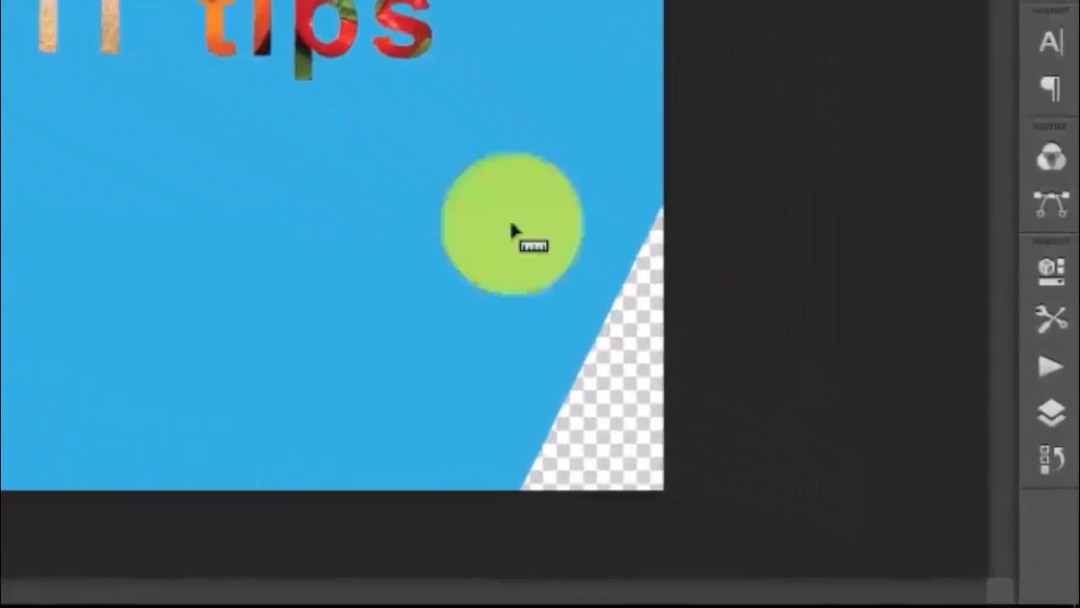
Step: Load Layer 0's outline as a selection and invert it to select the transparent corners of the canvas
{"action": "left_click", "coordinate": [1045, 405]}
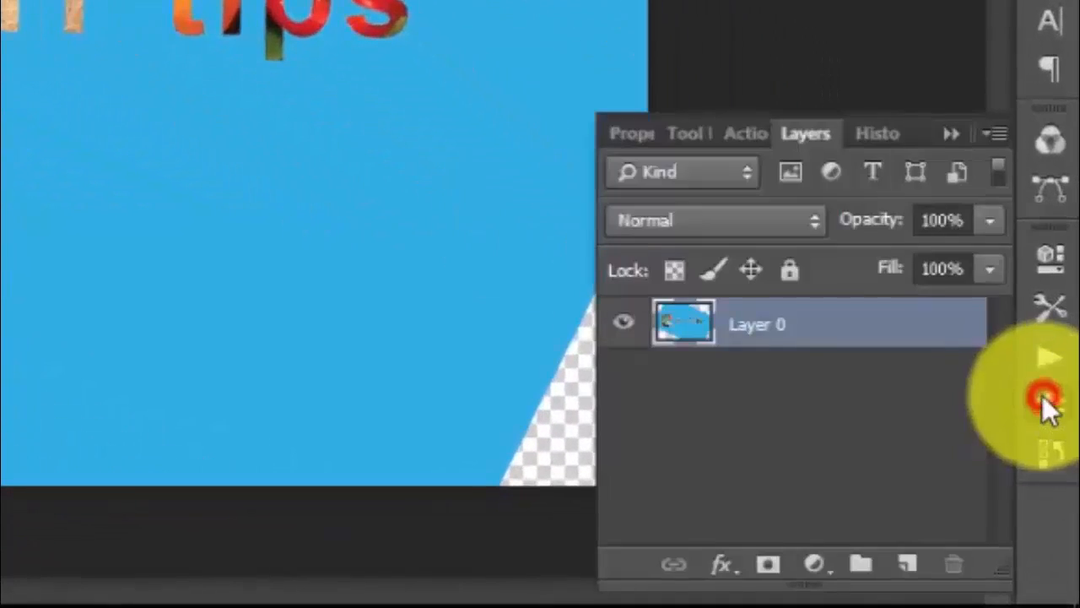
{"action": "left_click", "coordinate": [686, 324], "text": "ctrl"}
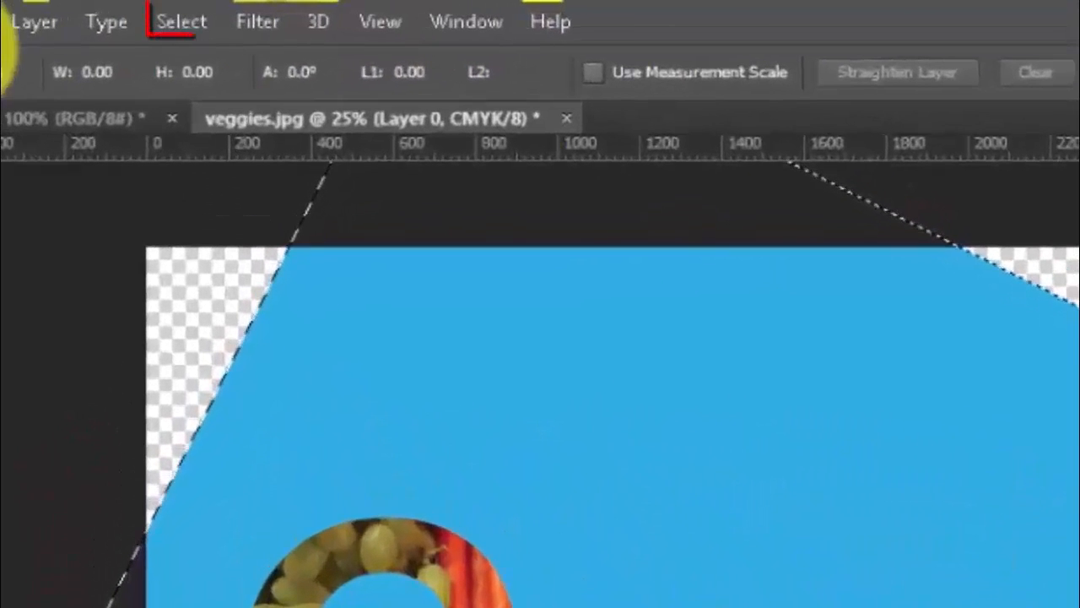
{"action": "left_click", "coordinate": [169, 25]}
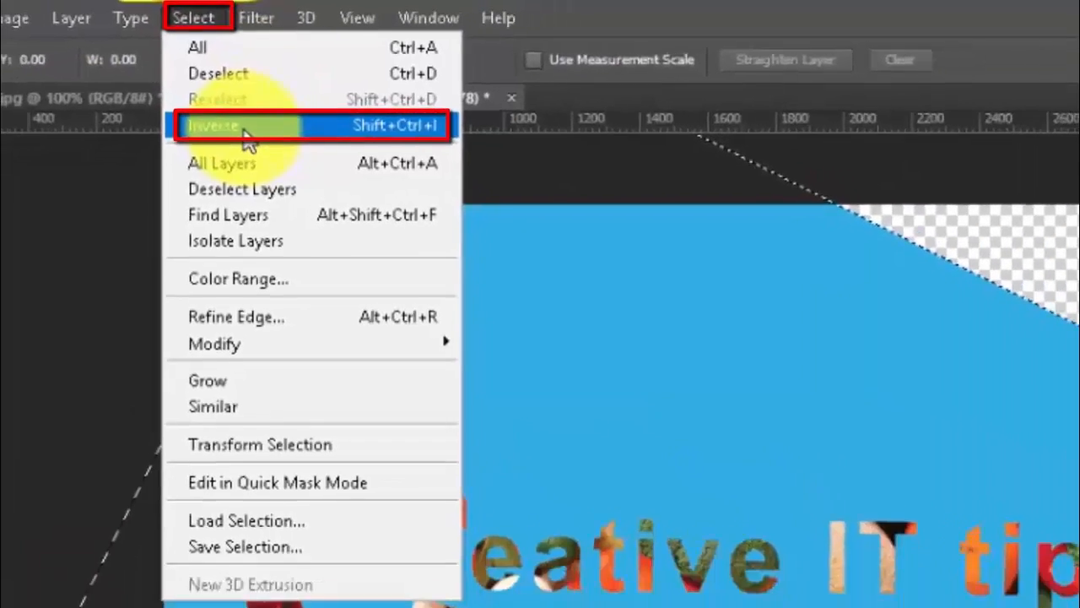
{"action": "left_click", "coordinate": [249, 156]}
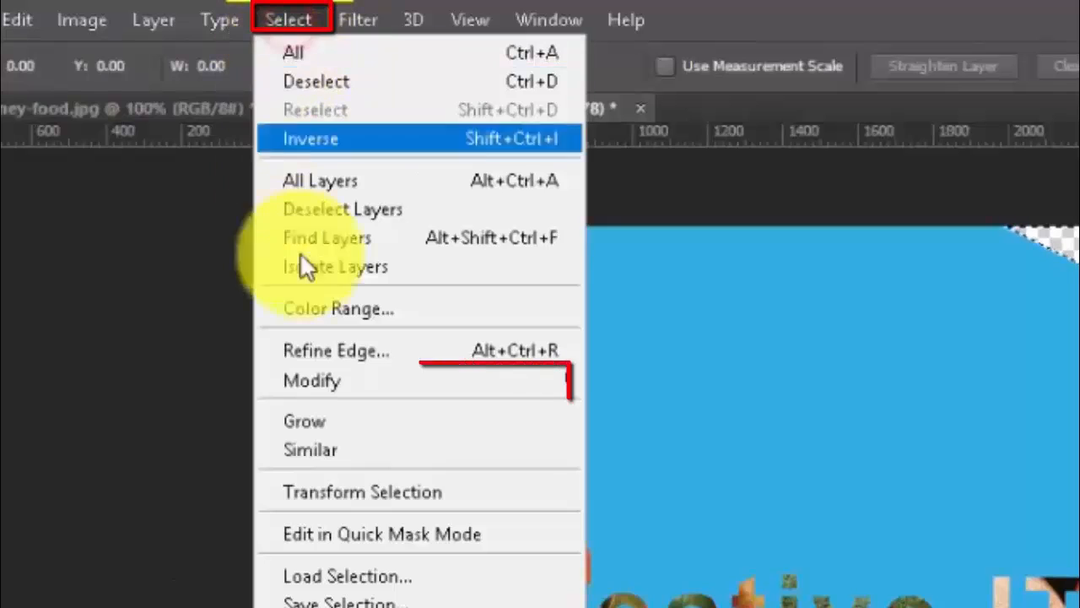
Step: Expand the selection of the transparent corners by 1 pixel
{"action": "mouse_move", "coordinate": [345, 398]}
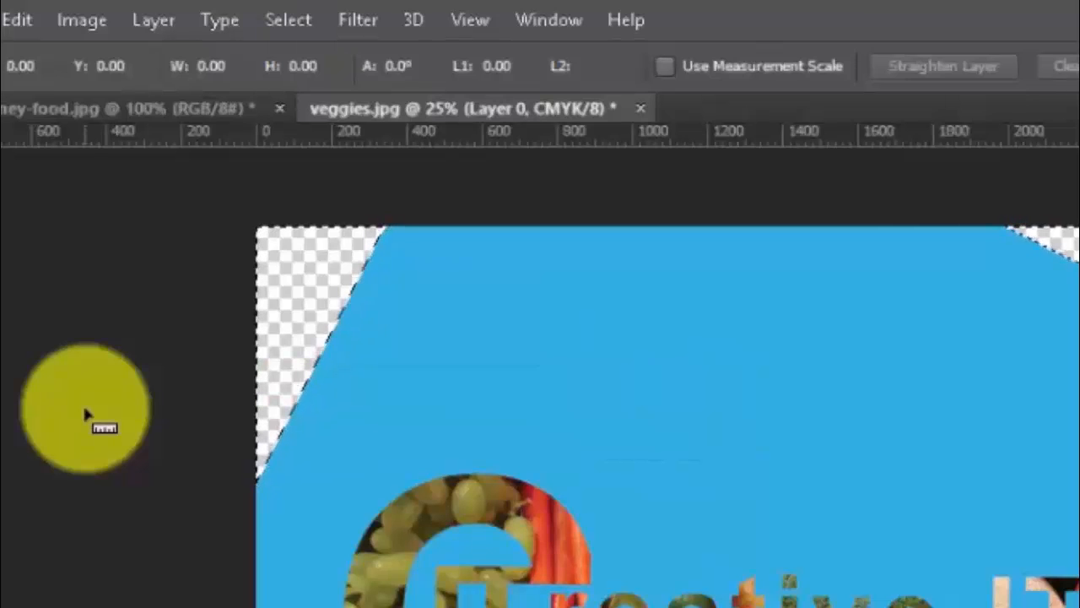
{"action": "left_click", "coordinate": [292, 23]}
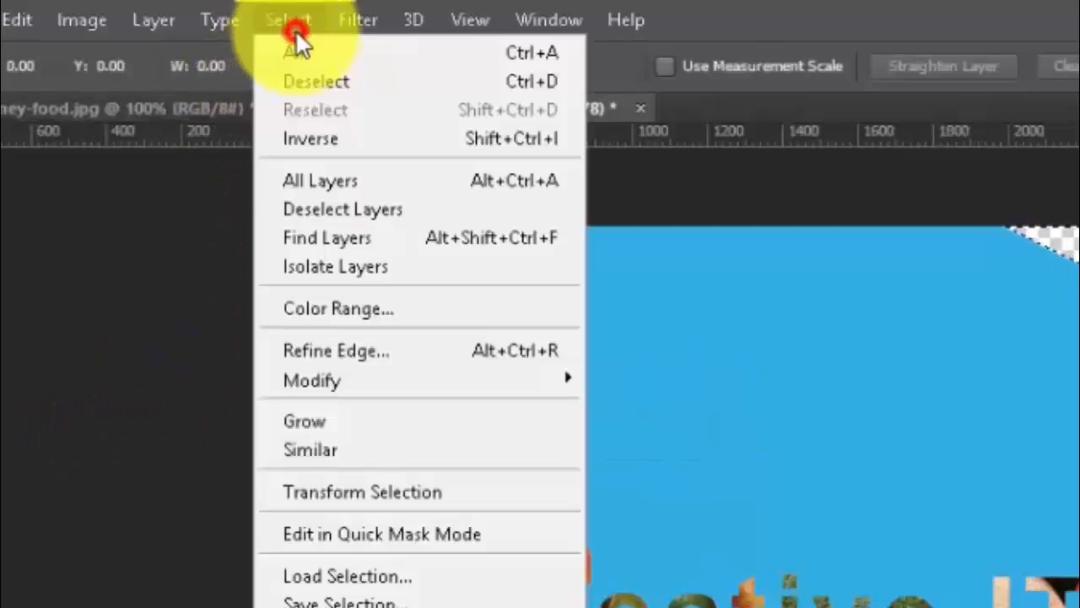
{"action": "mouse_move", "coordinate": [317, 379]}
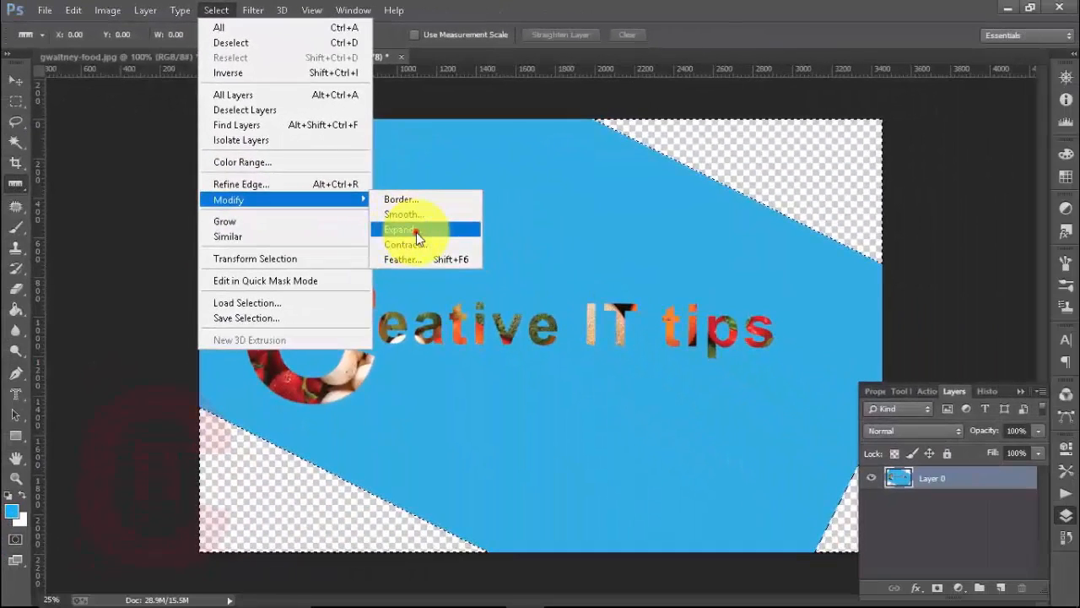
{"action": "left_click", "coordinate": [416, 230]}
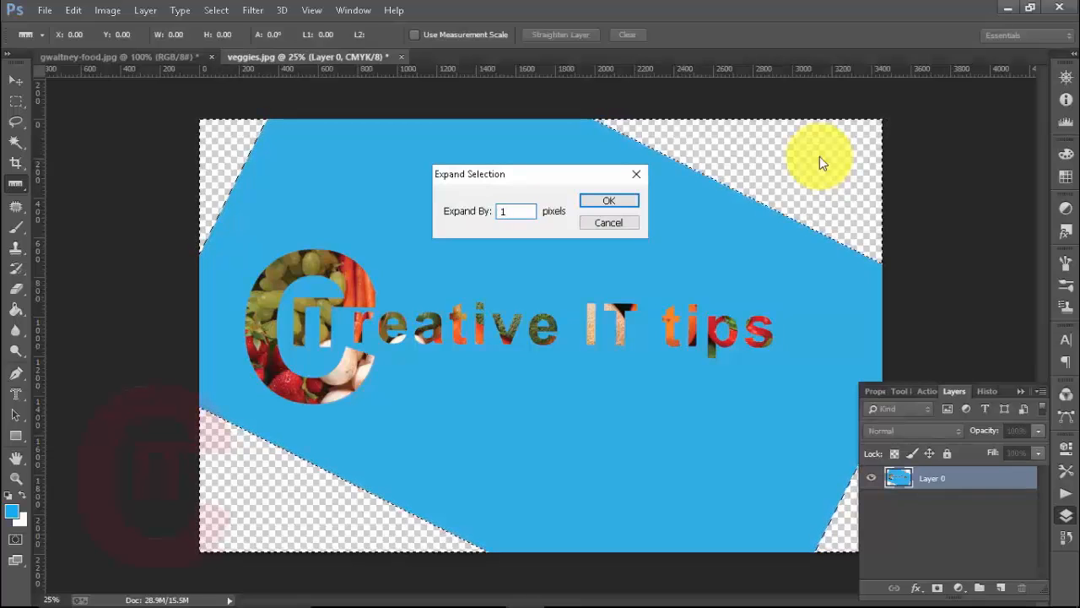
{"action": "left_click", "coordinate": [611, 202]}
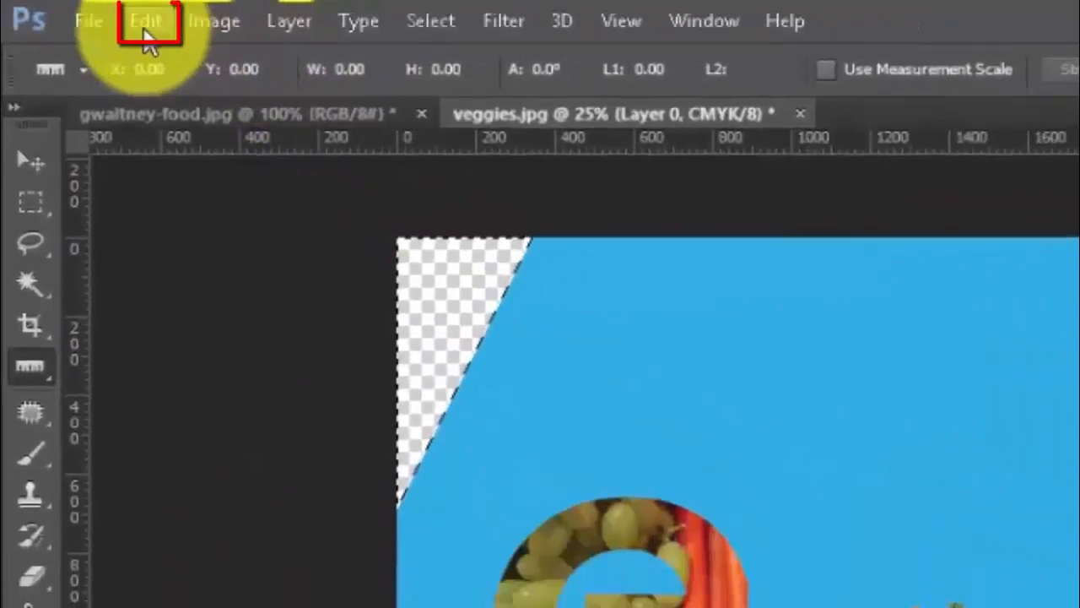
Step: Fill the selected transparent corners using Content-Aware with Normal blending mode and 100% opacity
{"action": "left_click", "coordinate": [145, 38]}
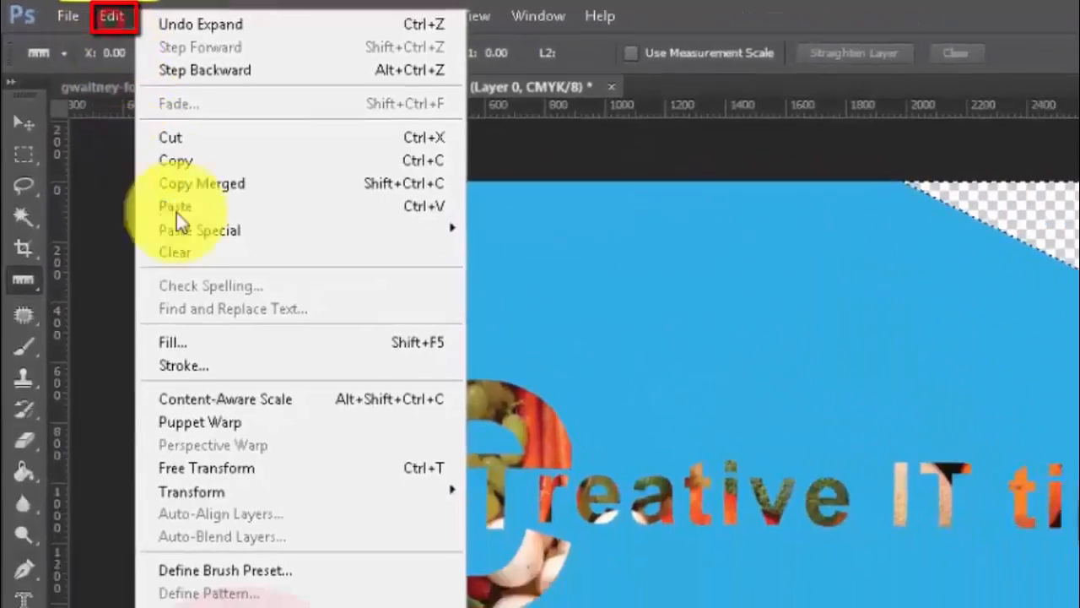
{"action": "left_click", "coordinate": [212, 294]}
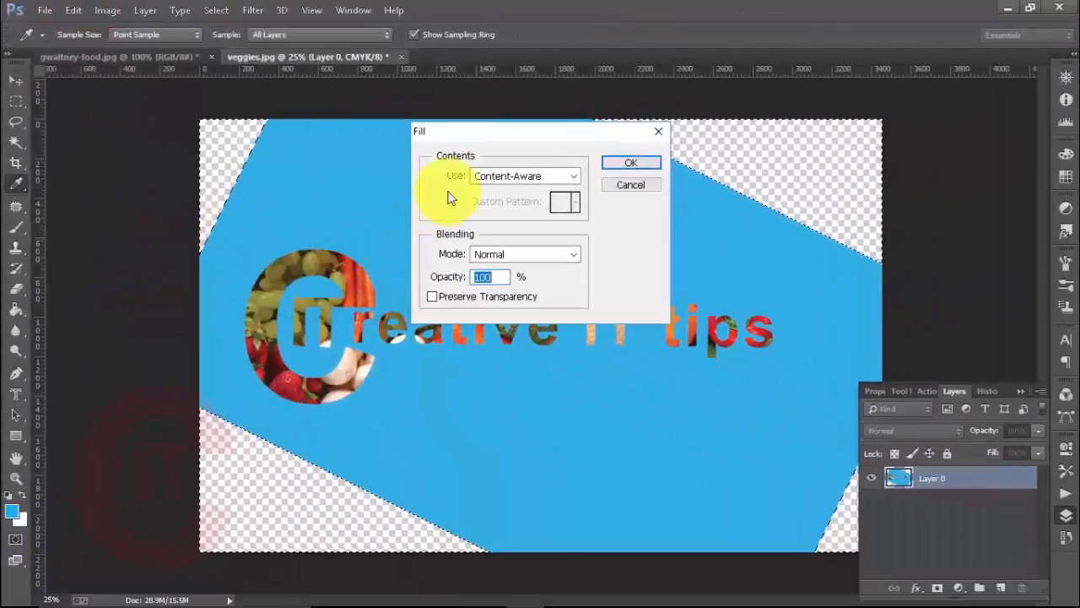
{"action": "left_click", "coordinate": [703, 182]}
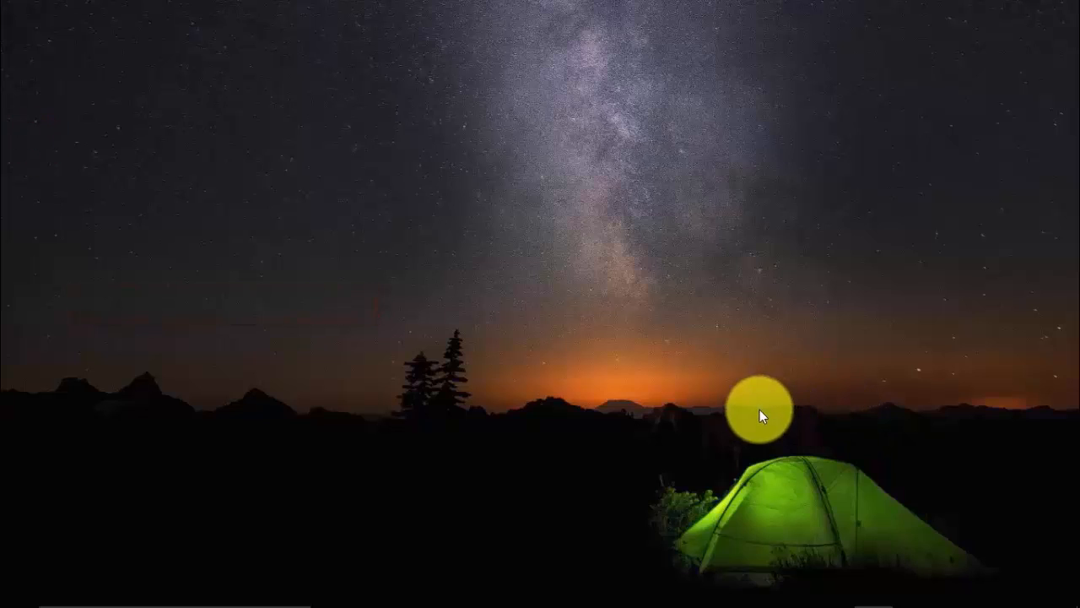
Step: Switch to Photoshop with pussyhats2.png and place a Count Tool marker on the hooded woman in the middle of the crowd
{"action": "mouse_move", "coordinate": [687, 595]}
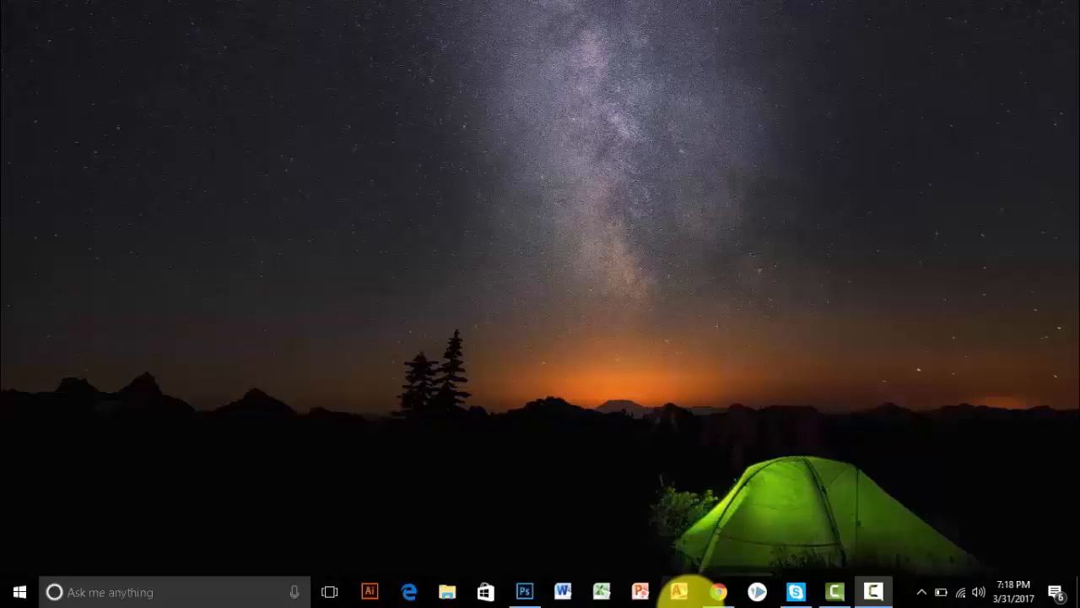
{"action": "left_click", "coordinate": [523, 593]}
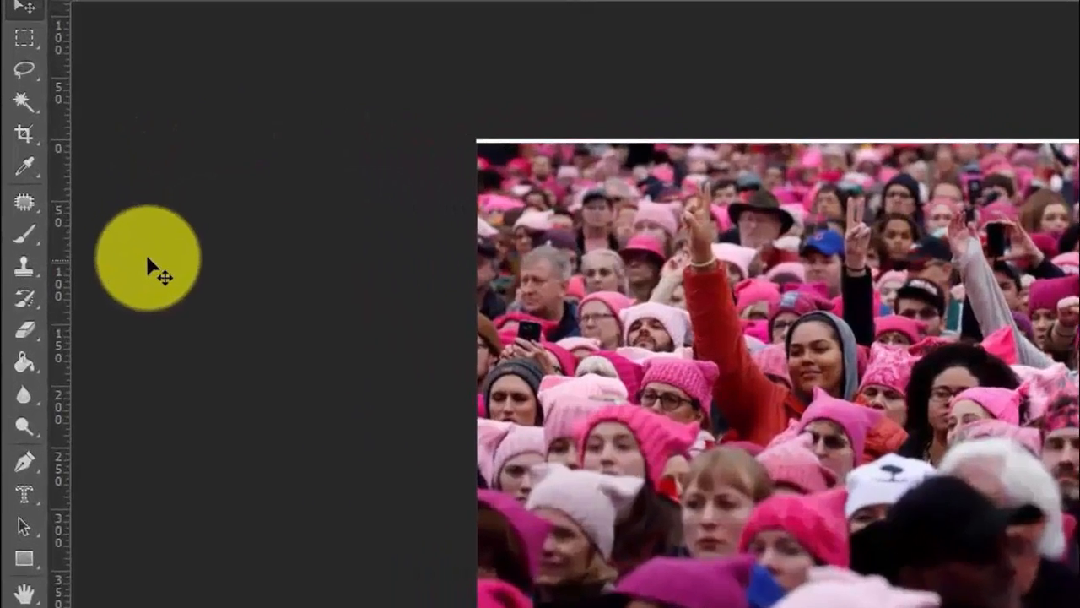
{"action": "right_click", "coordinate": [22, 168]}
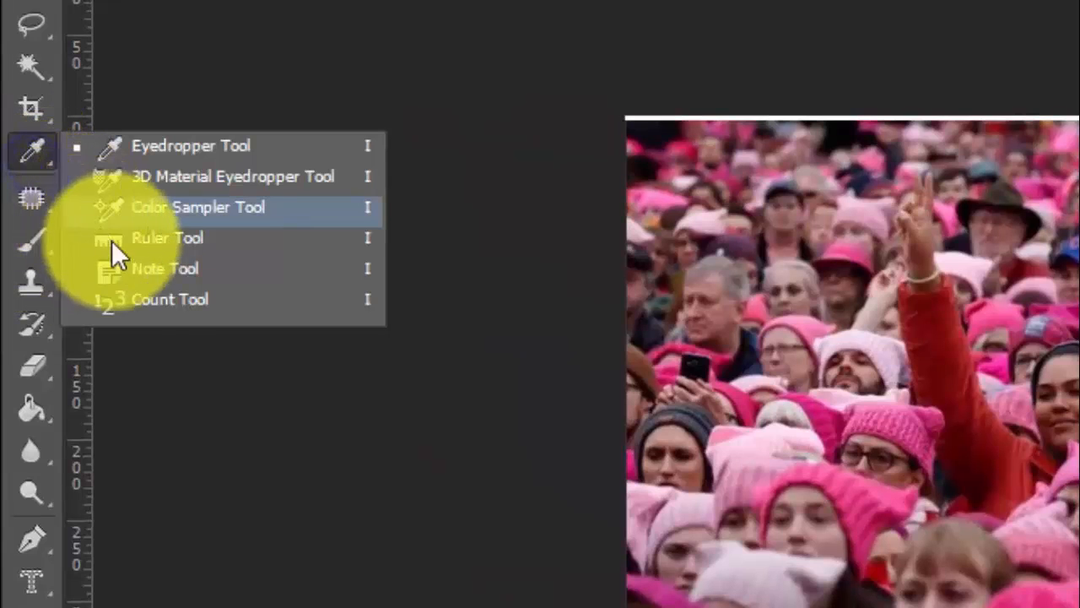
{"action": "left_click", "coordinate": [163, 296]}
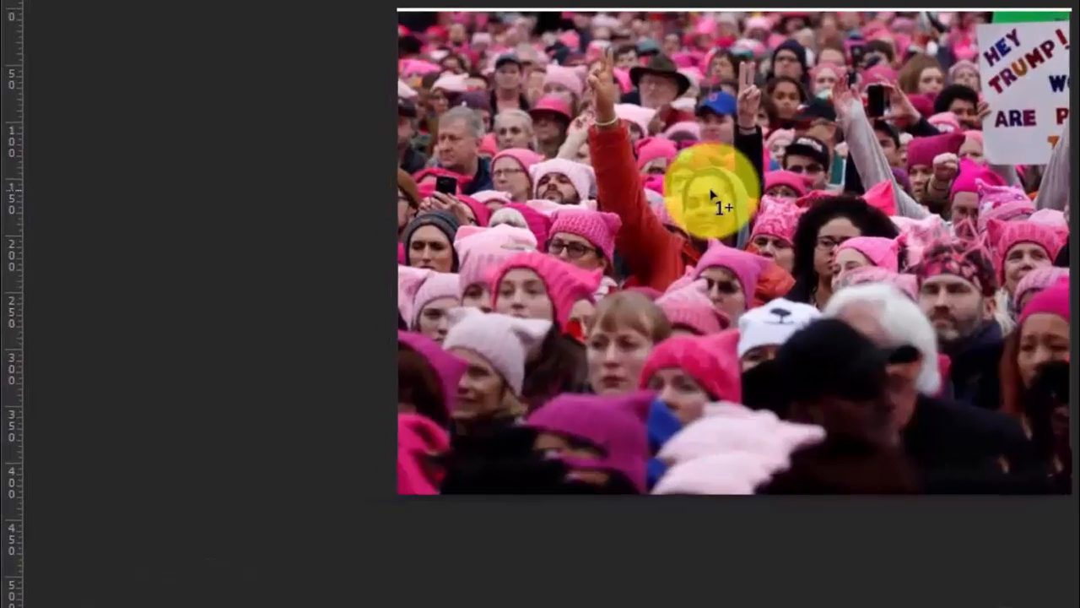
{"action": "left_click", "coordinate": [711, 191]}
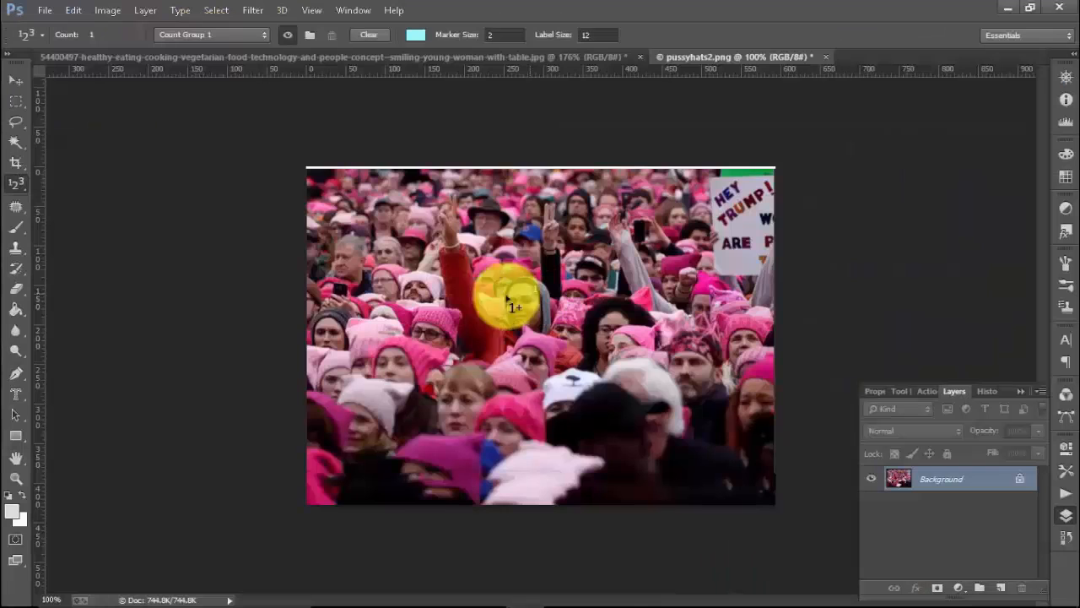
{"action": "left_click", "coordinate": [521, 293]}
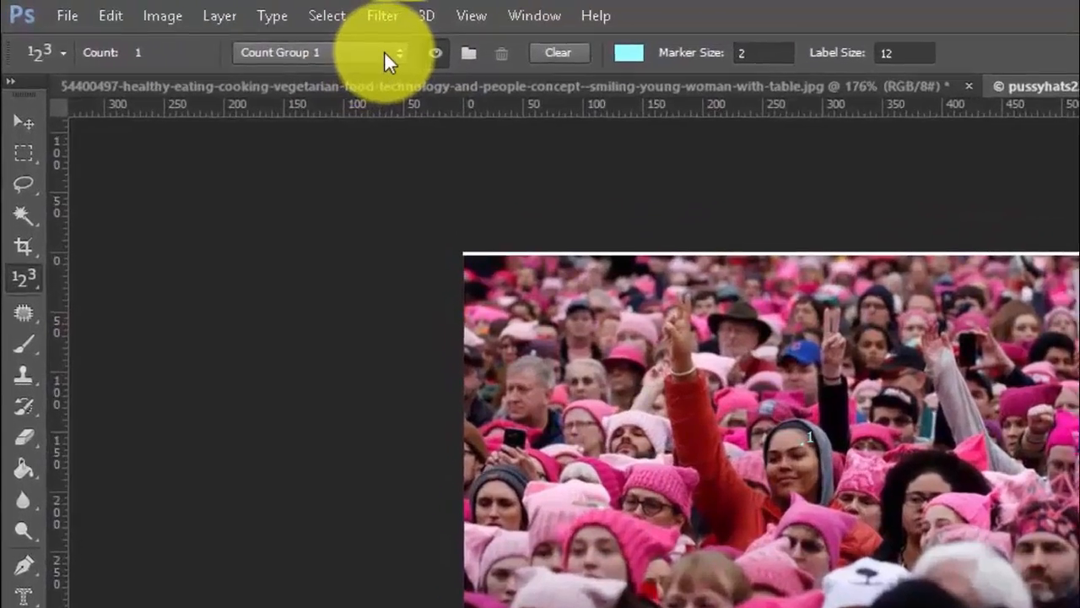
Step: Rename the count group as female
{"action": "left_click", "coordinate": [260, 36]}
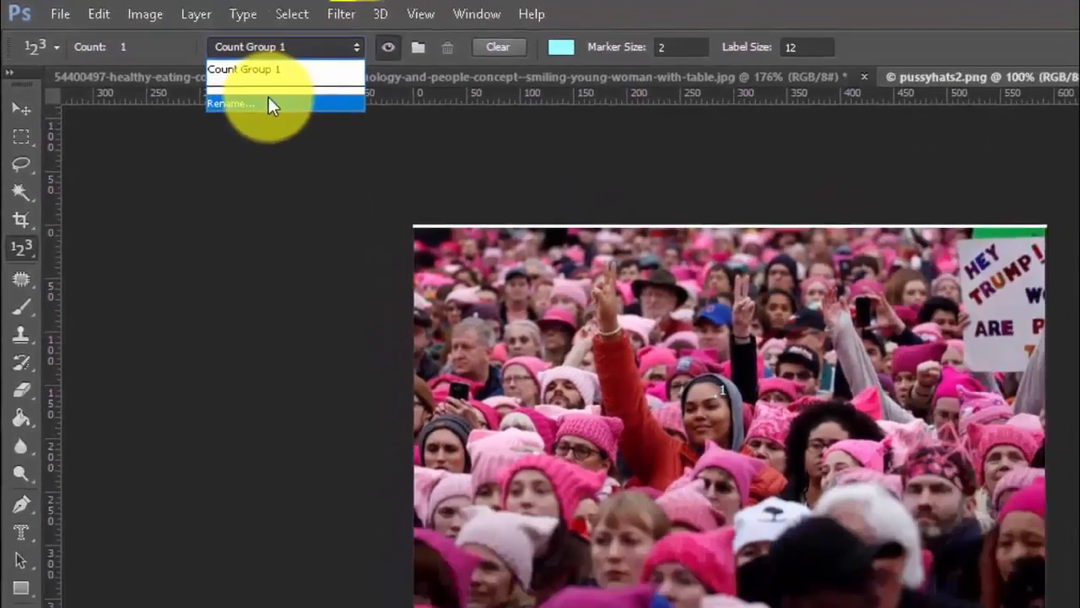
{"action": "left_click", "coordinate": [312, 130]}
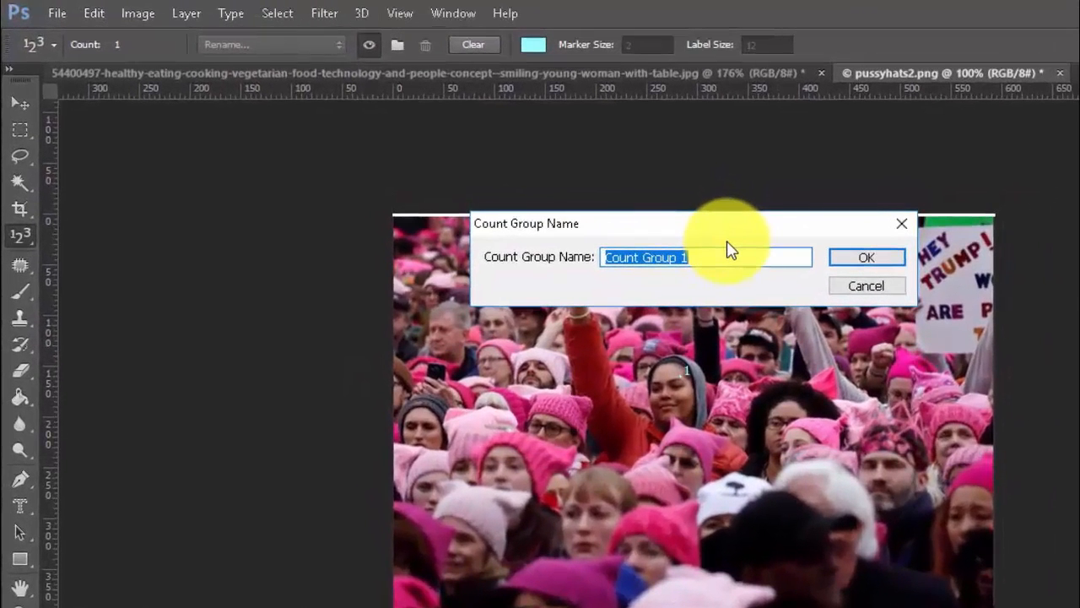
{"action": "type", "text": "F"}
{"action": "key", "text": "BackSpace"}
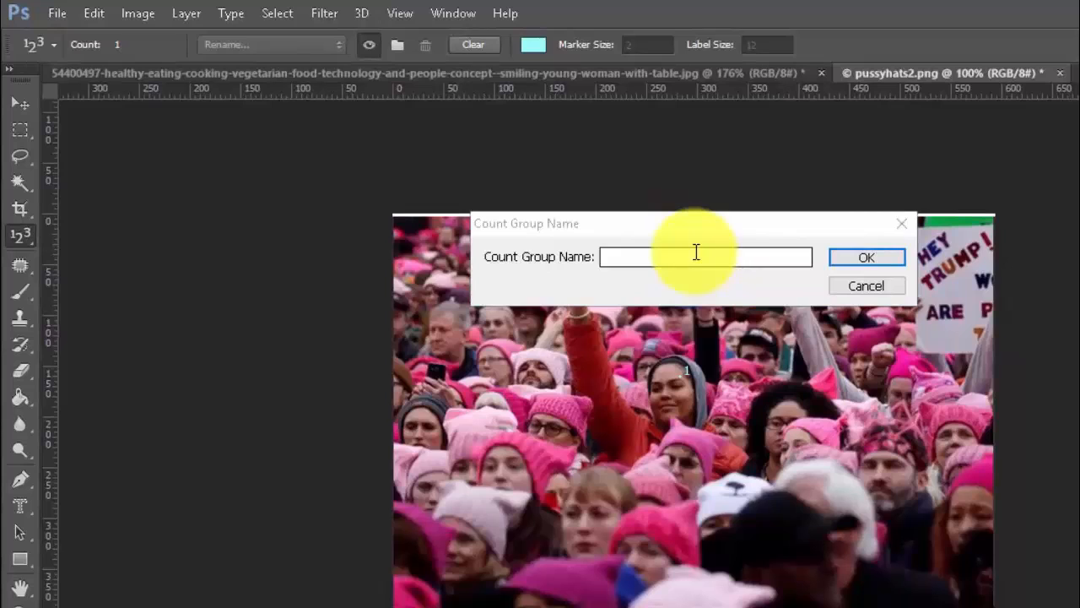
{"action": "left_click", "coordinate": [695, 252]}
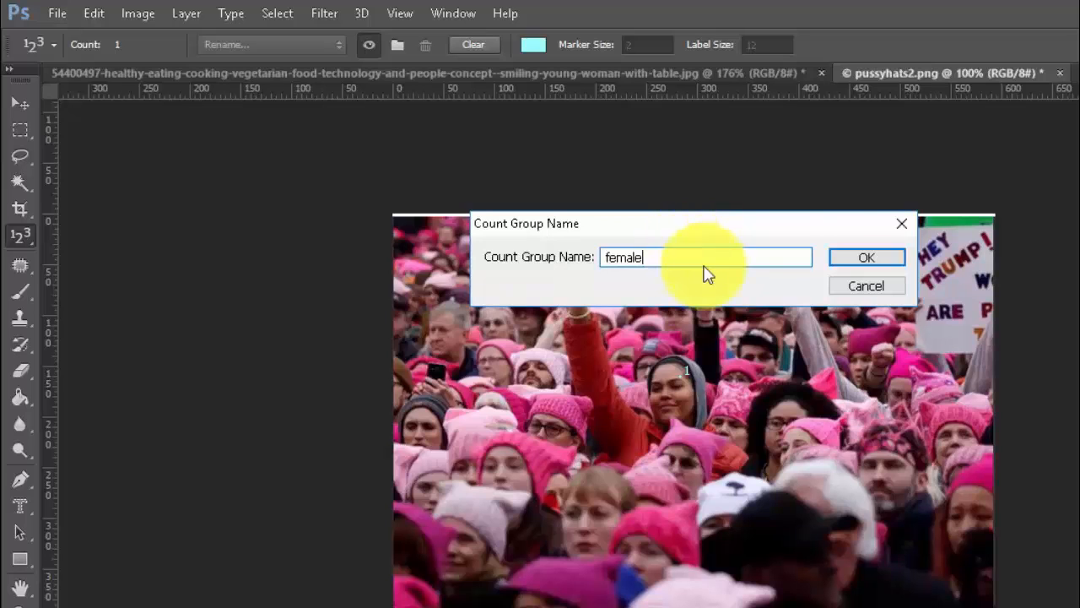
{"action": "left_click", "coordinate": [901, 255]}
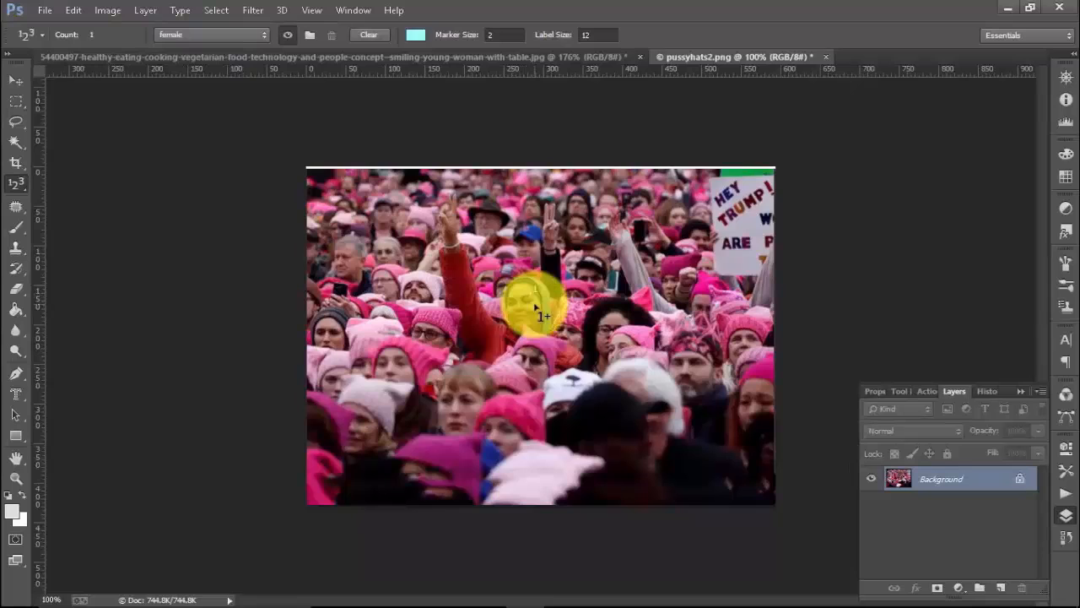
Step: Place count markers on three more women: the bareheaded one in front, one in a pink hat and the curly-haired one
{"action": "left_click", "coordinate": [469, 384]}
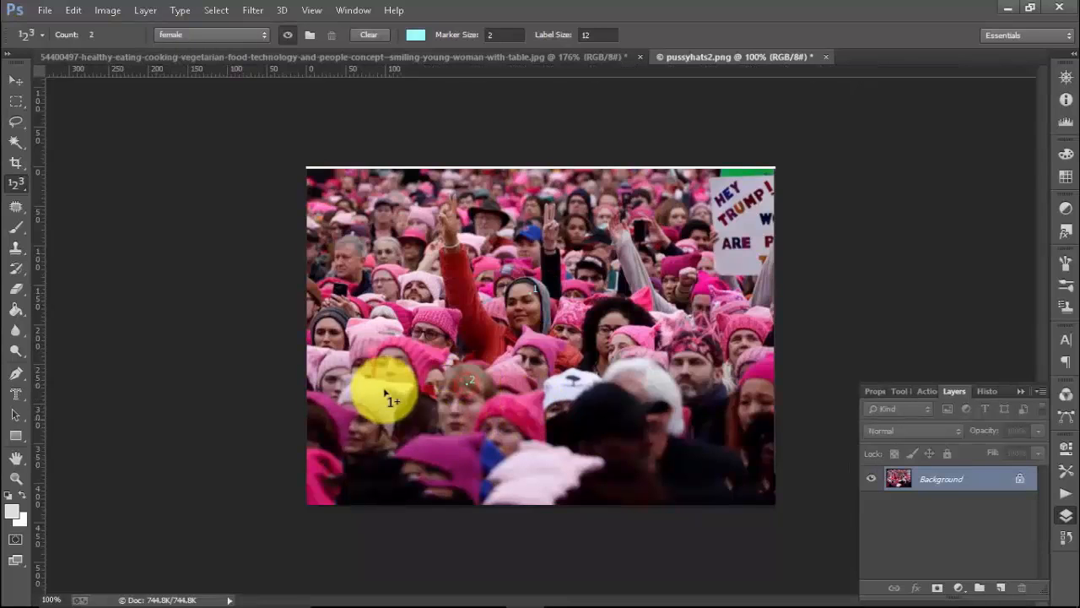
{"action": "left_click", "coordinate": [400, 355]}
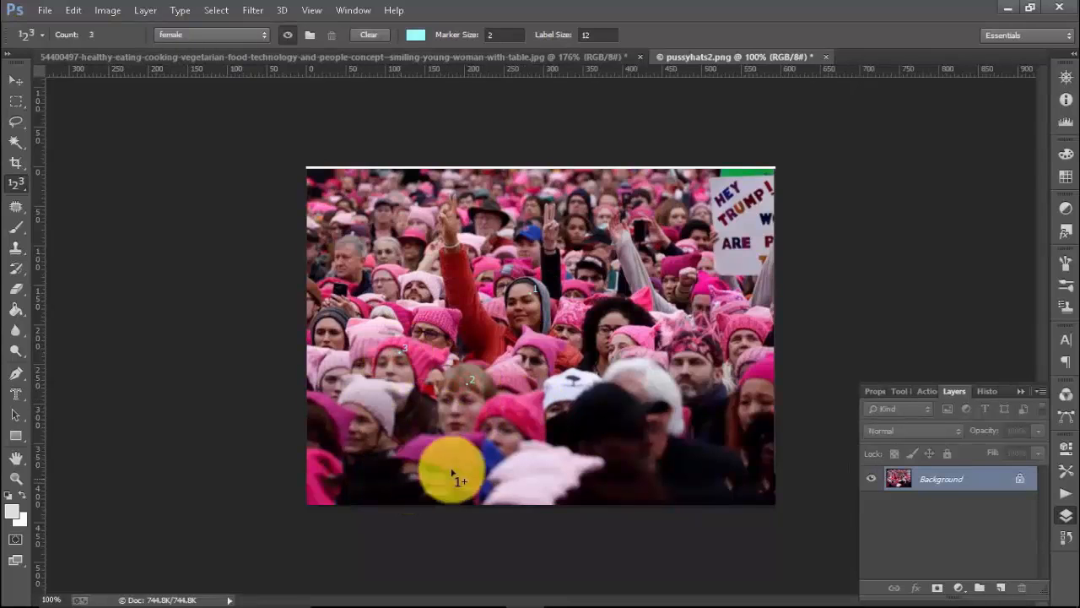
{"action": "left_click", "coordinate": [612, 307]}
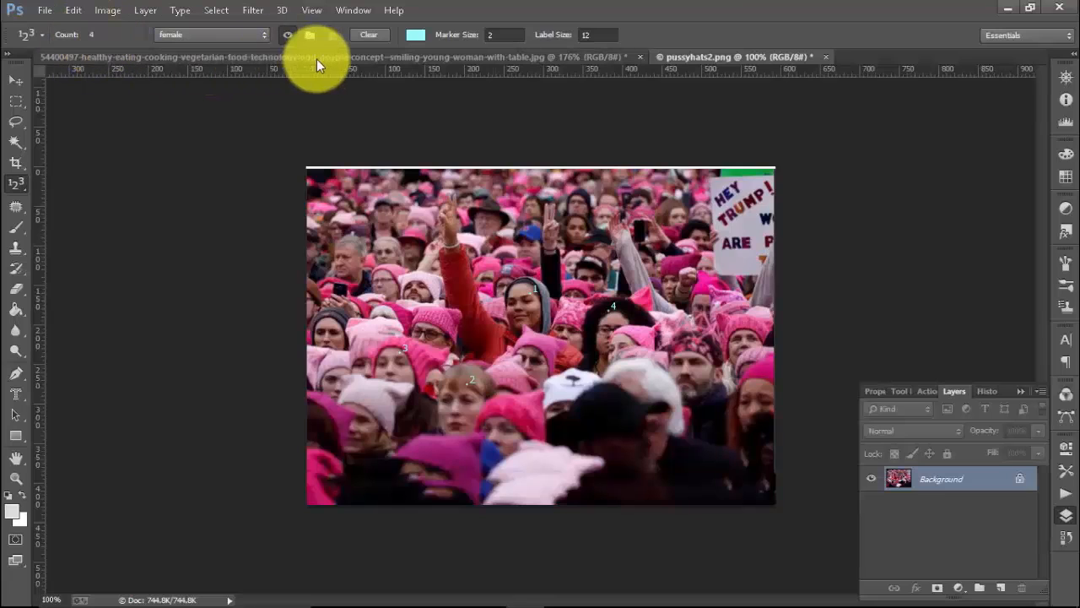
Step: Set the female count group's marker color to red, hex f80415
{"action": "left_click", "coordinate": [416, 35]}
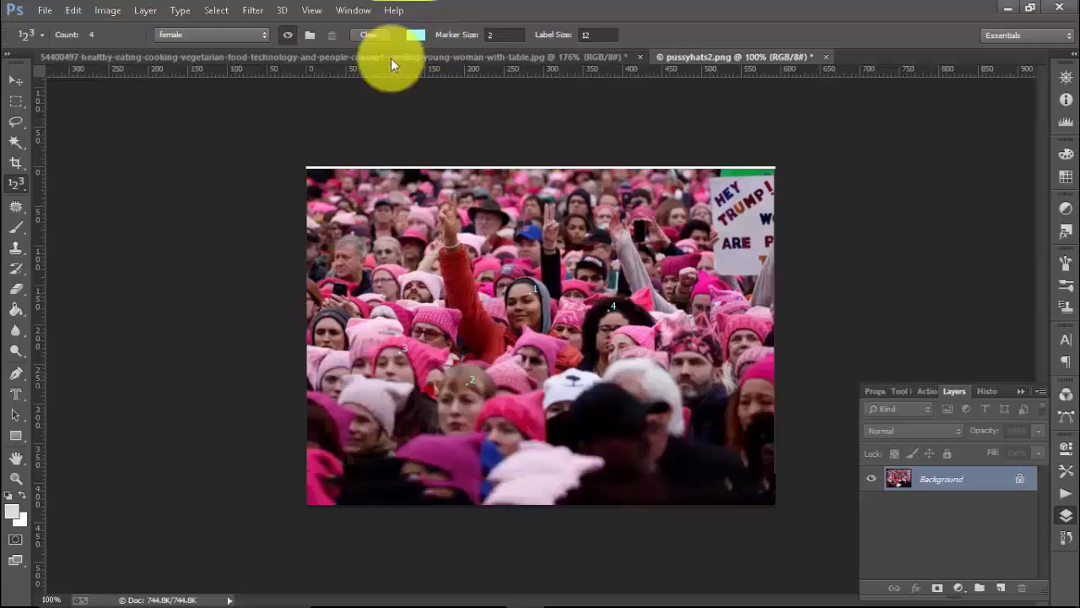
{"action": "left_click_drag", "start_coordinate": [391, 263], "coordinate": [395, 316]}
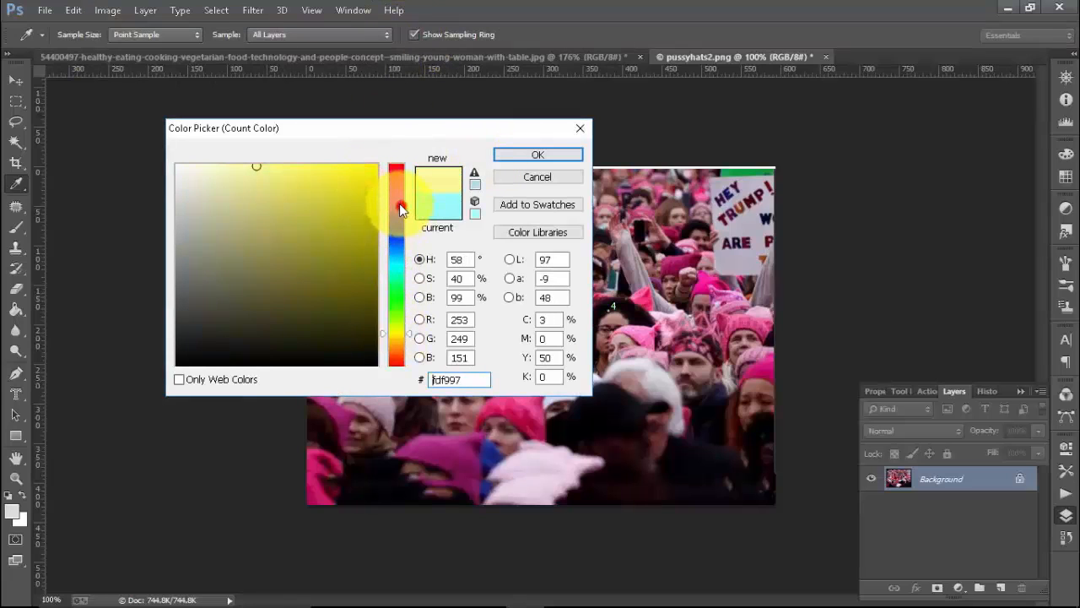
{"action": "left_click", "coordinate": [400, 176]}
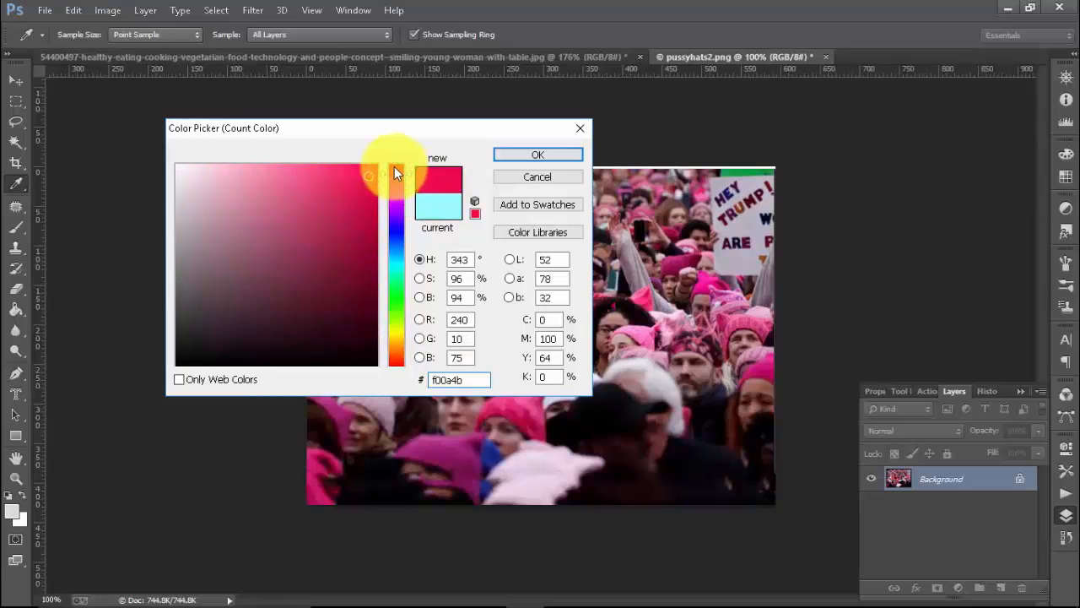
{"action": "left_click", "coordinate": [394, 166]}
{"action": "left_click", "coordinate": [373, 169]}
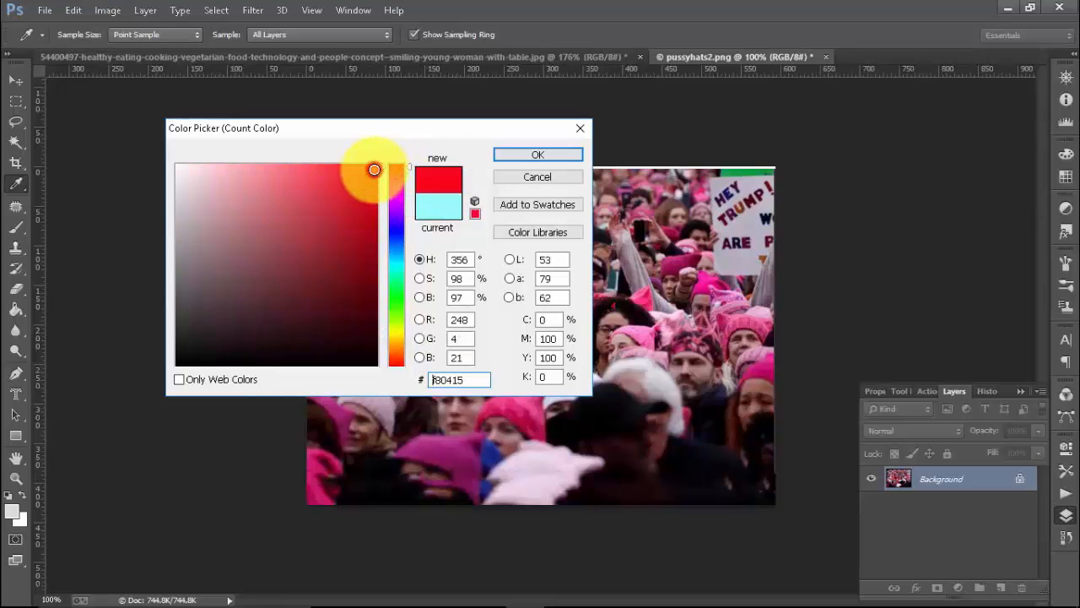
{"action": "left_click", "coordinate": [529, 154]}
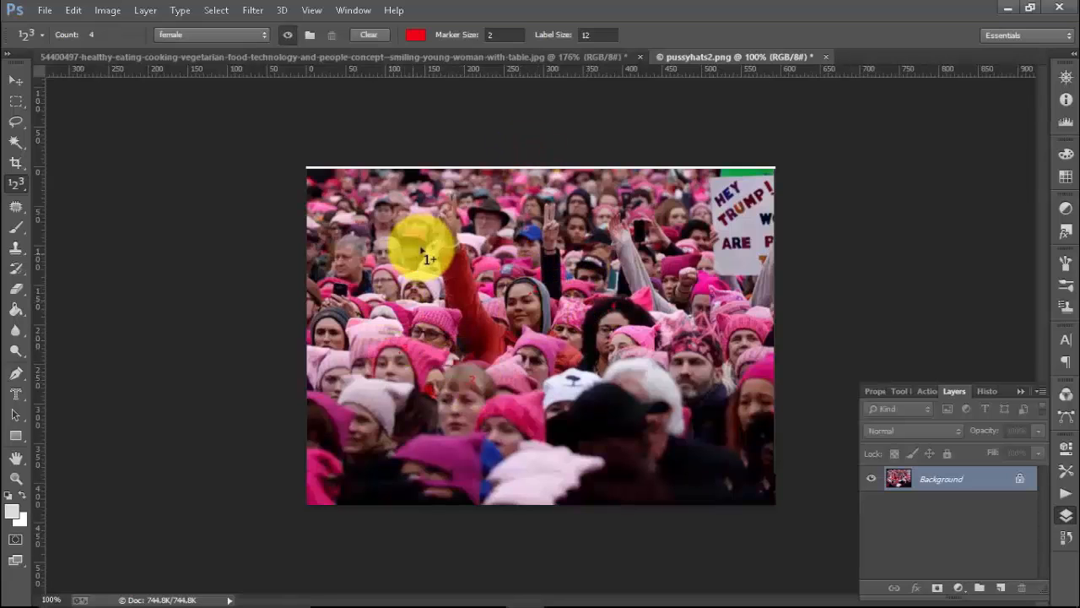
Step: Set the female count group's marker size to 10 and label size to 22
{"action": "left_click", "coordinate": [478, 39]}
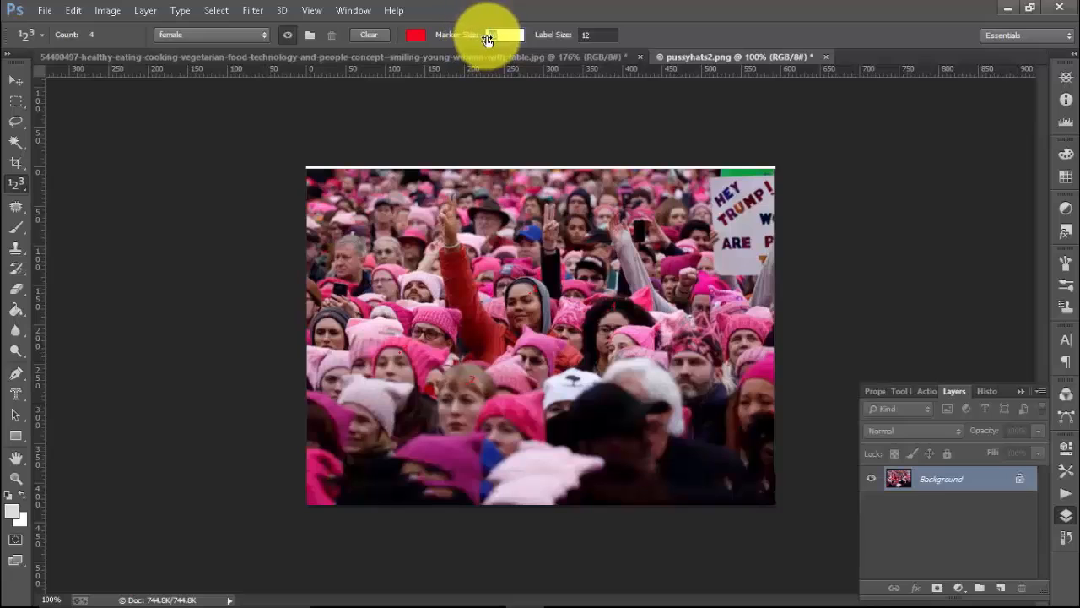
{"action": "type", "text": "10"}
{"action": "key", "text": "Return"}
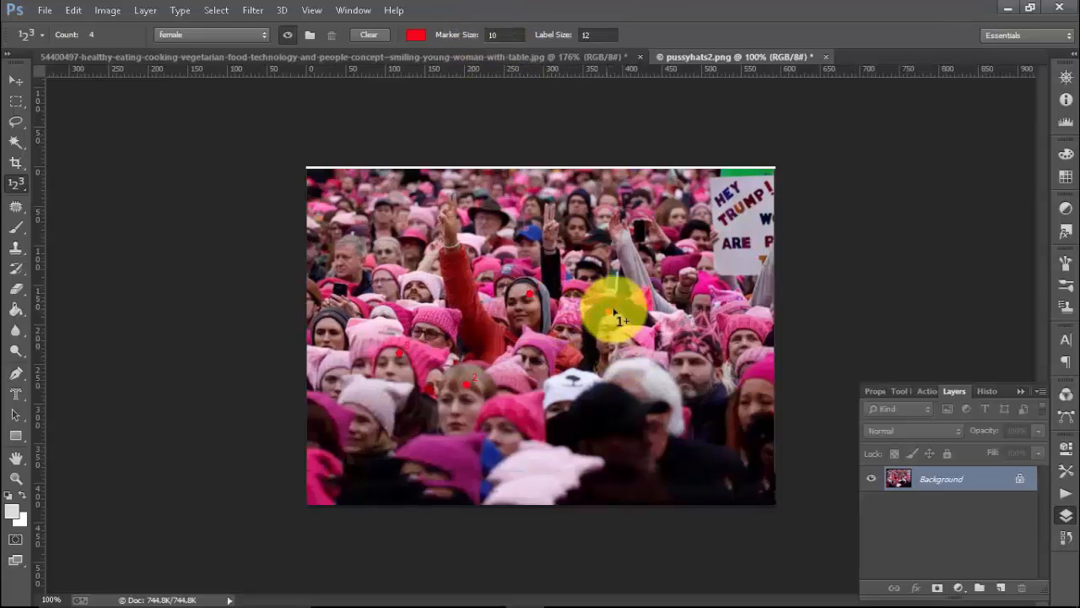
{"action": "left_click", "coordinate": [576, 37]}
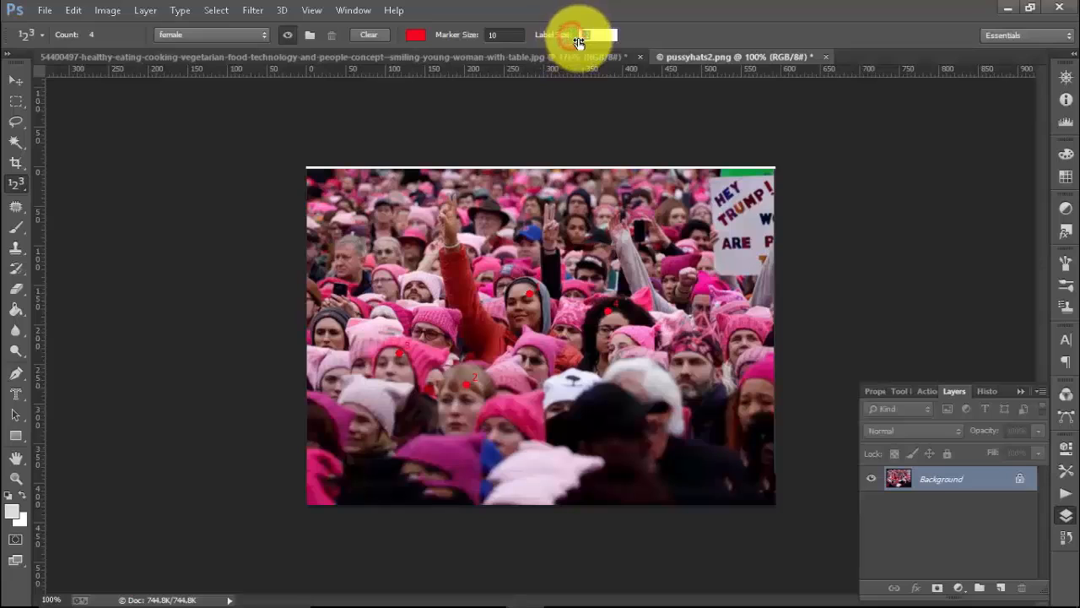
{"action": "type", "text": "22"}
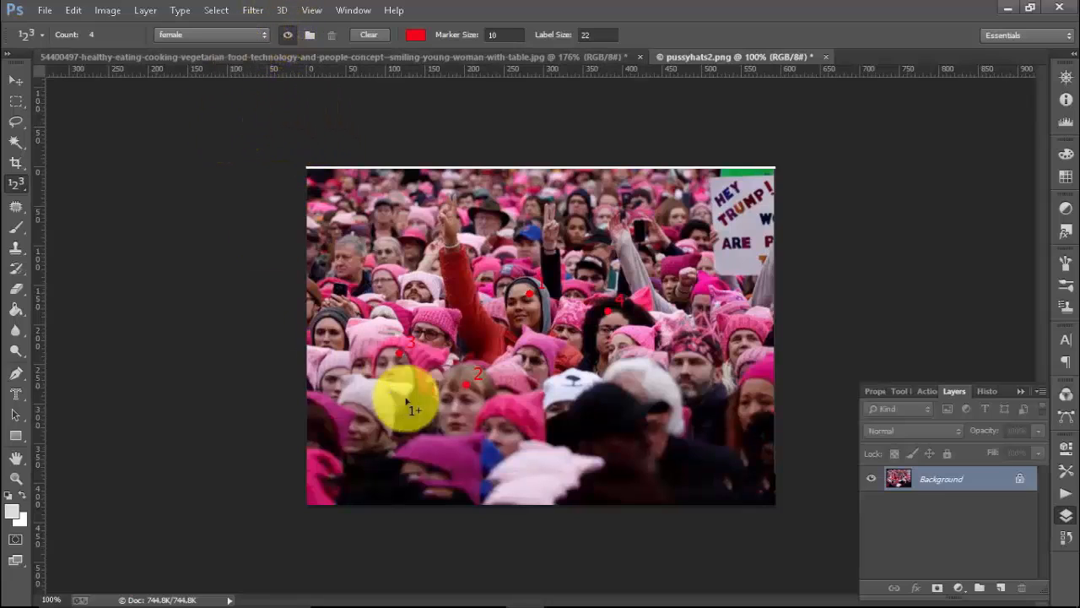
Step: Hide the female count group's markers and create a new count group named Male
{"action": "left_click", "coordinate": [288, 34]}
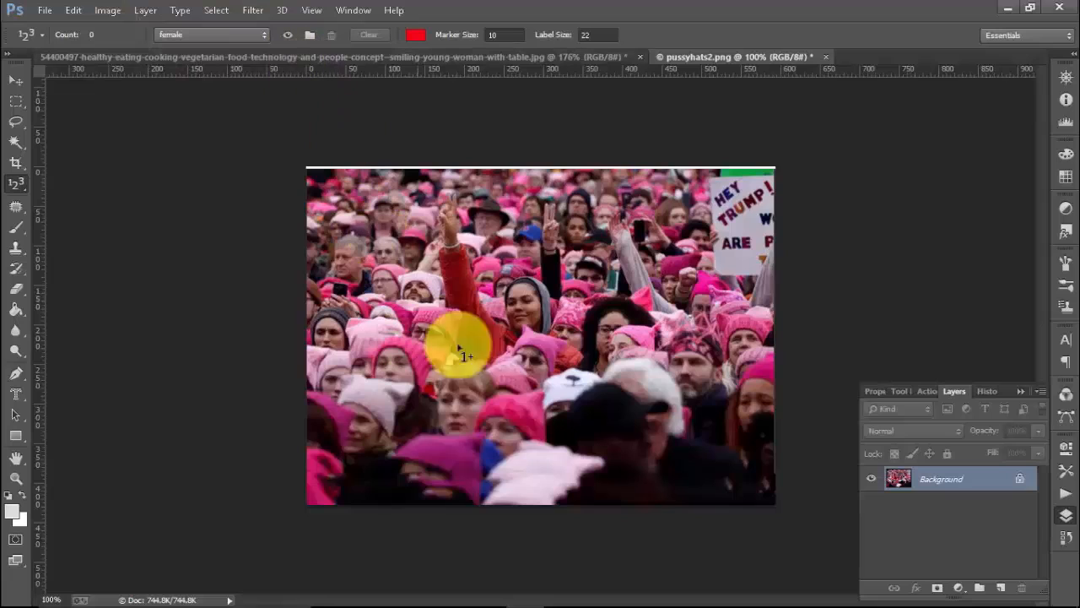
{"action": "left_click", "coordinate": [266, 36]}
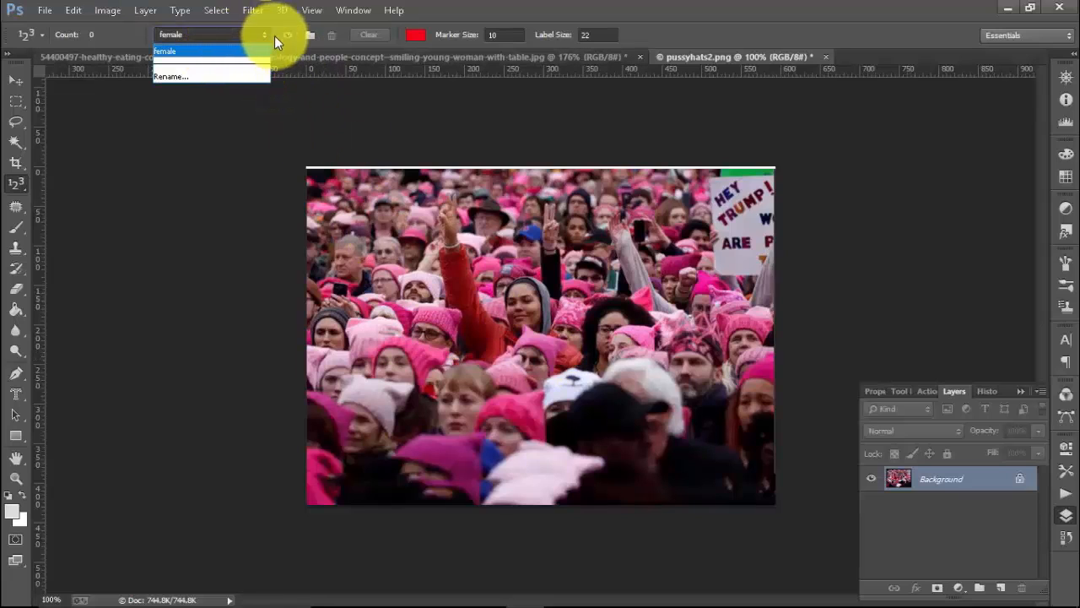
{"action": "left_click", "coordinate": [465, 8]}
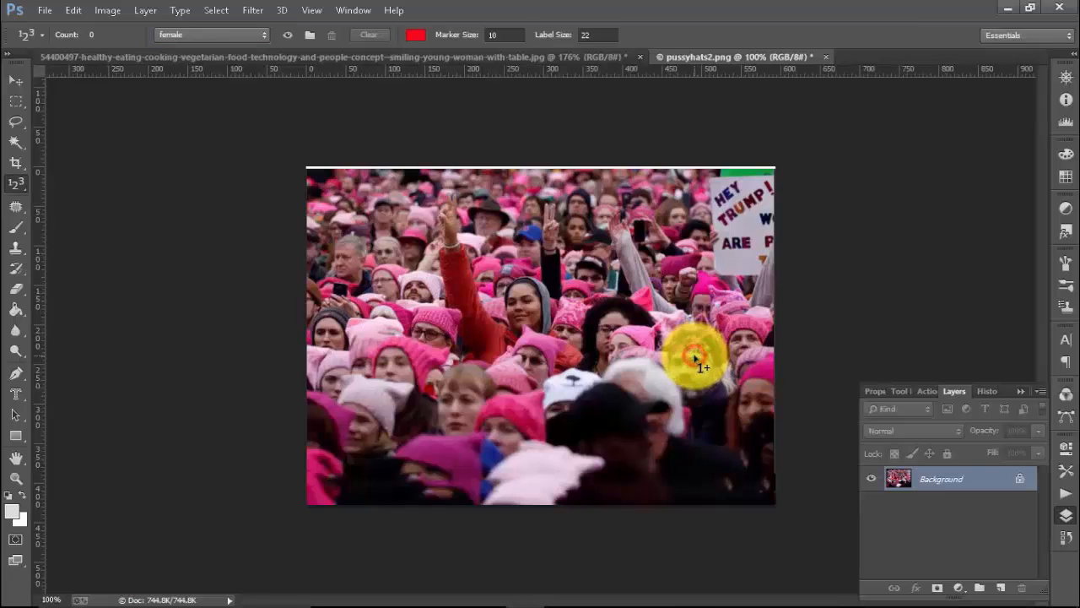
{"action": "left_click", "coordinate": [309, 35]}
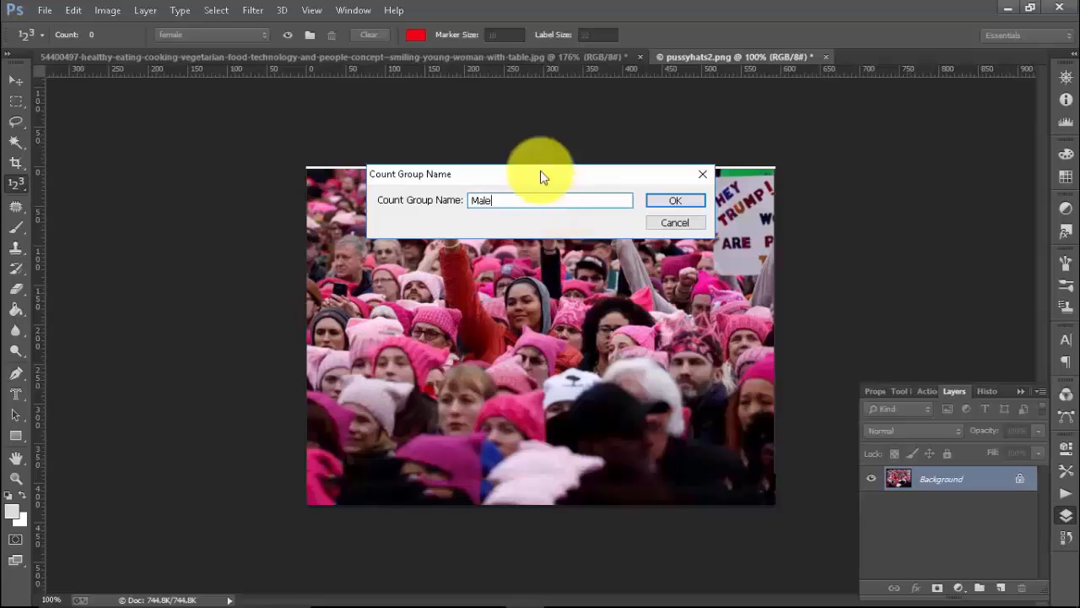
{"action": "left_click", "coordinate": [665, 206]}
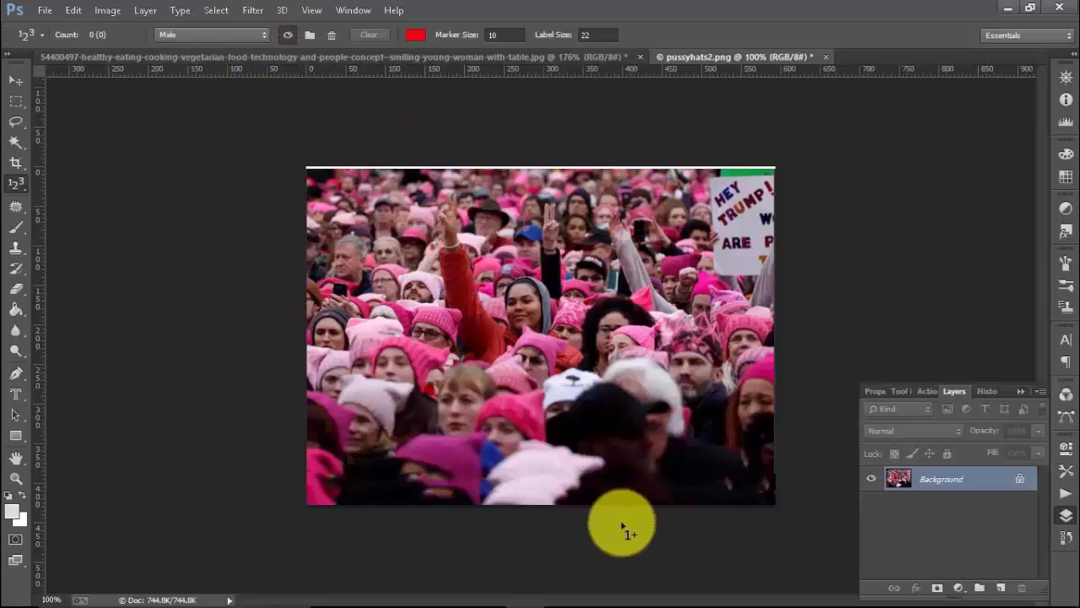
Step: Place count markers on five men: bearded with headscarf, in a pale hat, in the foreground black cap, beside the sign, and in the rear black cap
{"action": "left_click", "coordinate": [699, 354]}
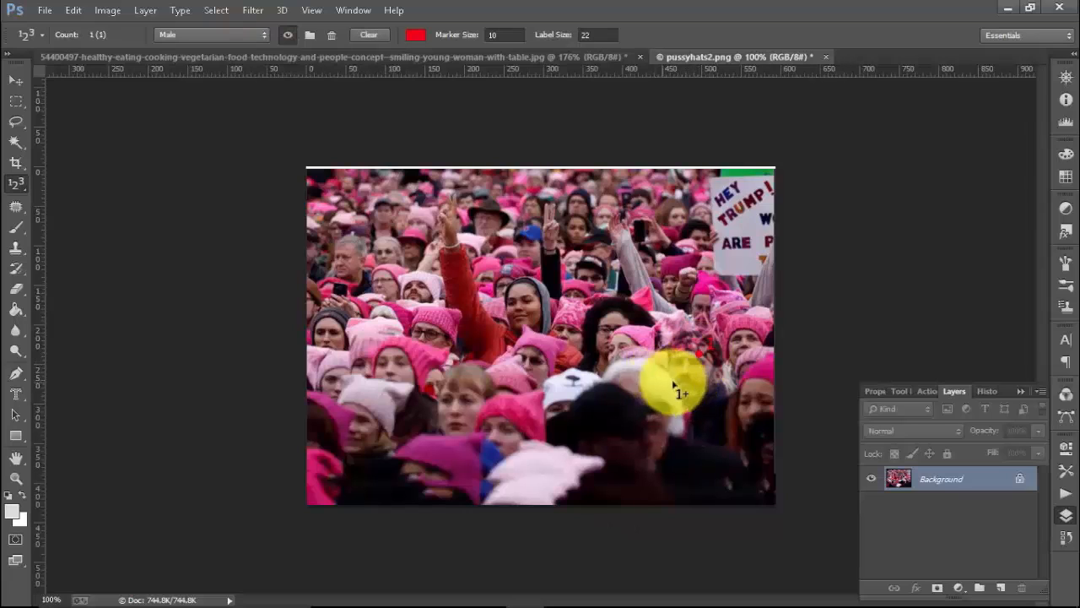
{"action": "left_click", "coordinate": [425, 293]}
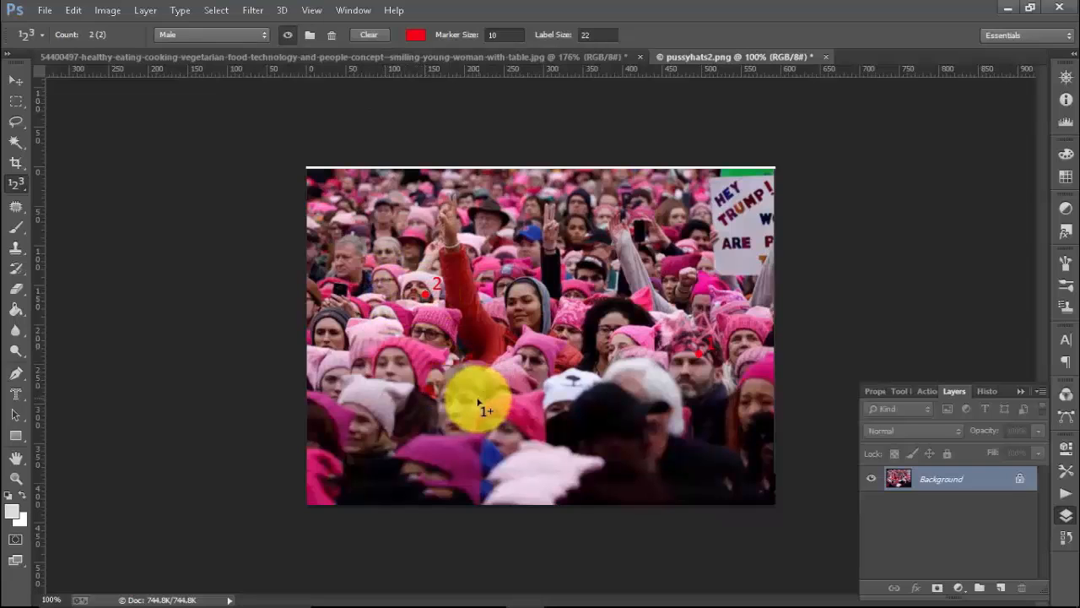
{"action": "left_click", "coordinate": [640, 435]}
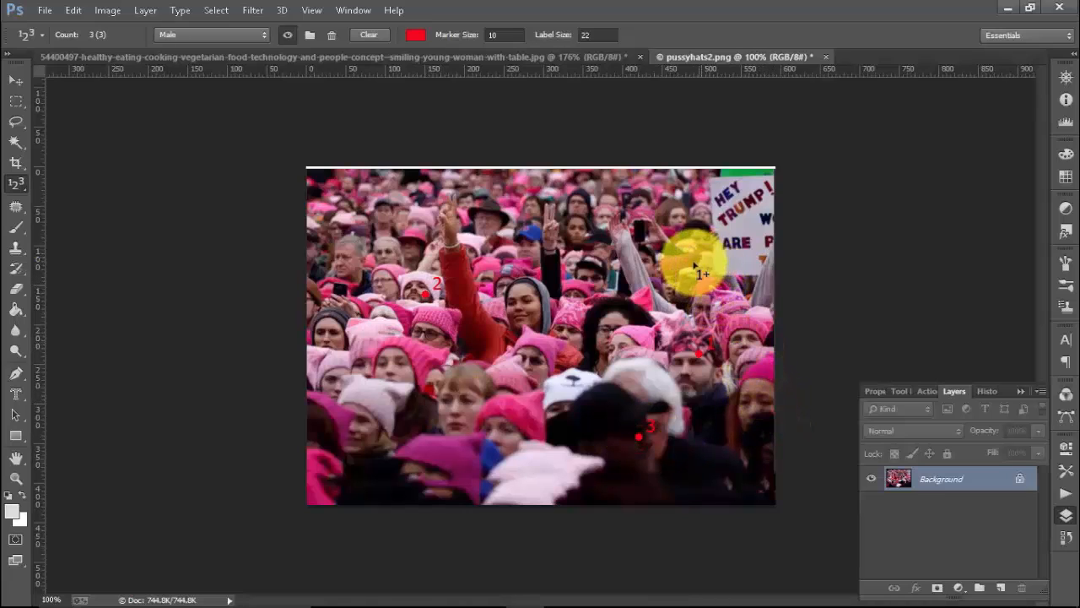
{"action": "left_click", "coordinate": [696, 234]}
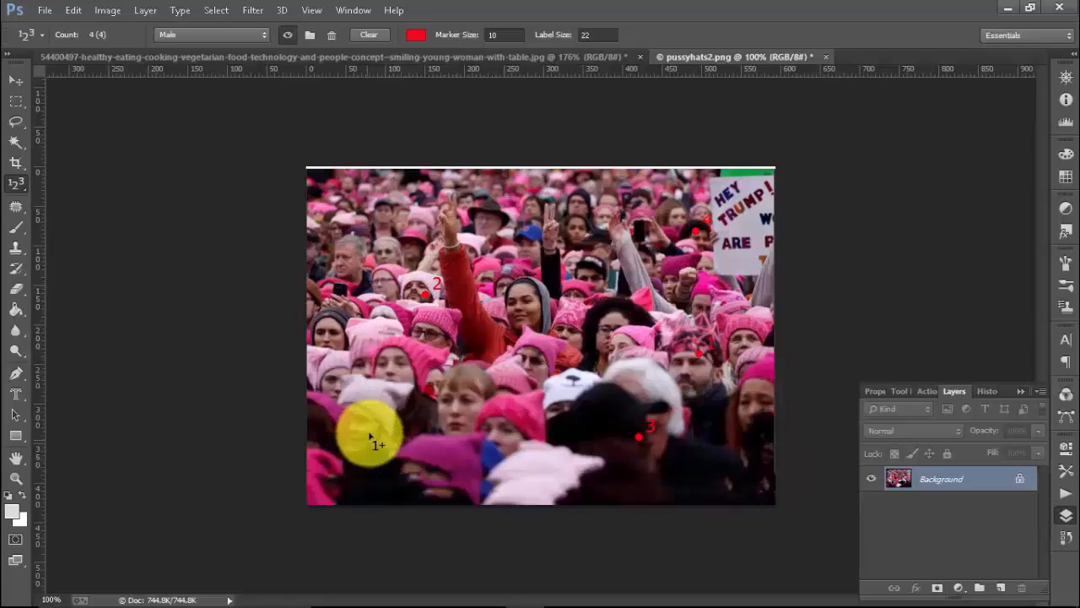
{"action": "left_click", "coordinate": [589, 265]}
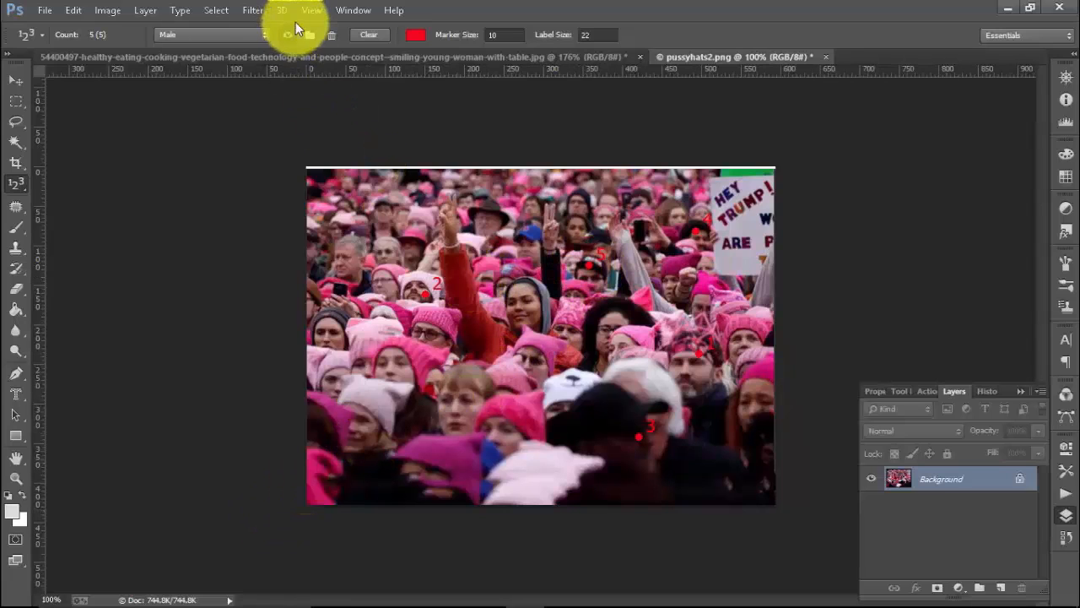
Step: Set the Male count group's marker color to a saturated blue
{"action": "left_click", "coordinate": [416, 35]}
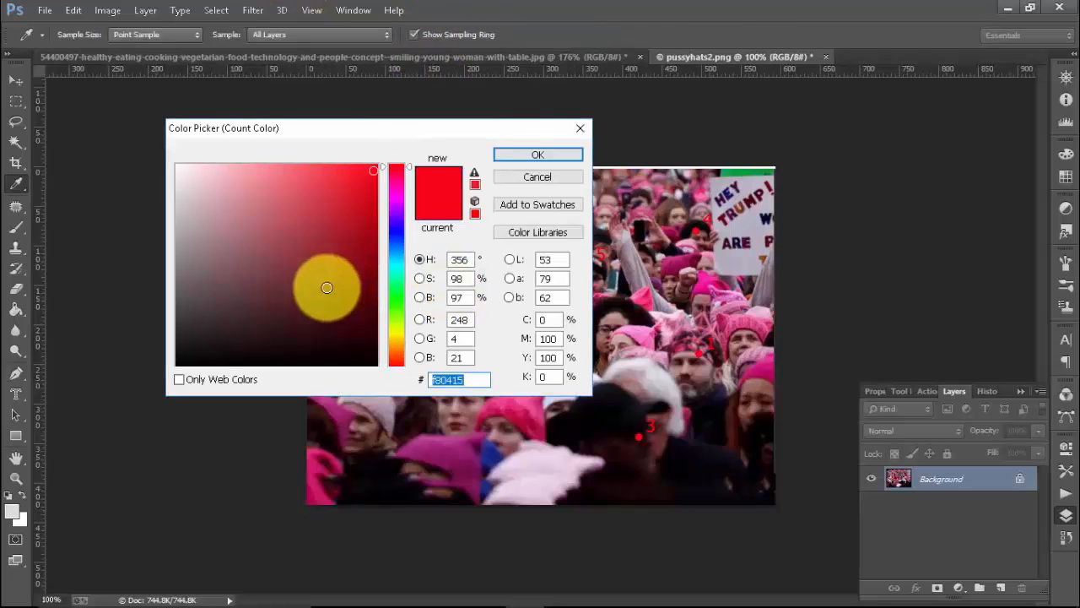
{"action": "left_click_drag", "start_coordinate": [399, 273], "coordinate": [398, 224]}
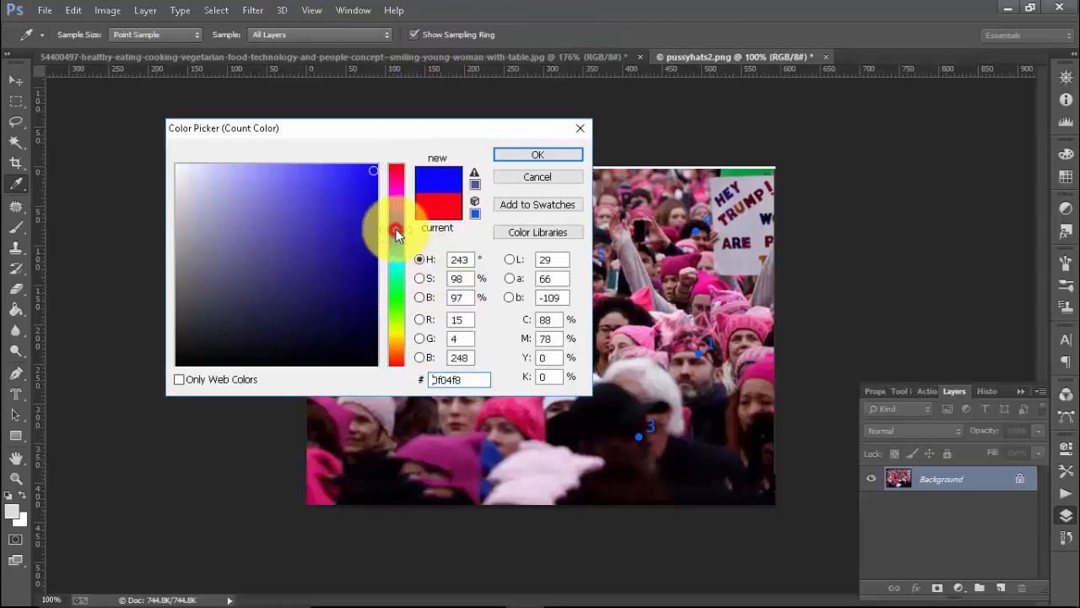
{"action": "left_click", "coordinate": [533, 154]}
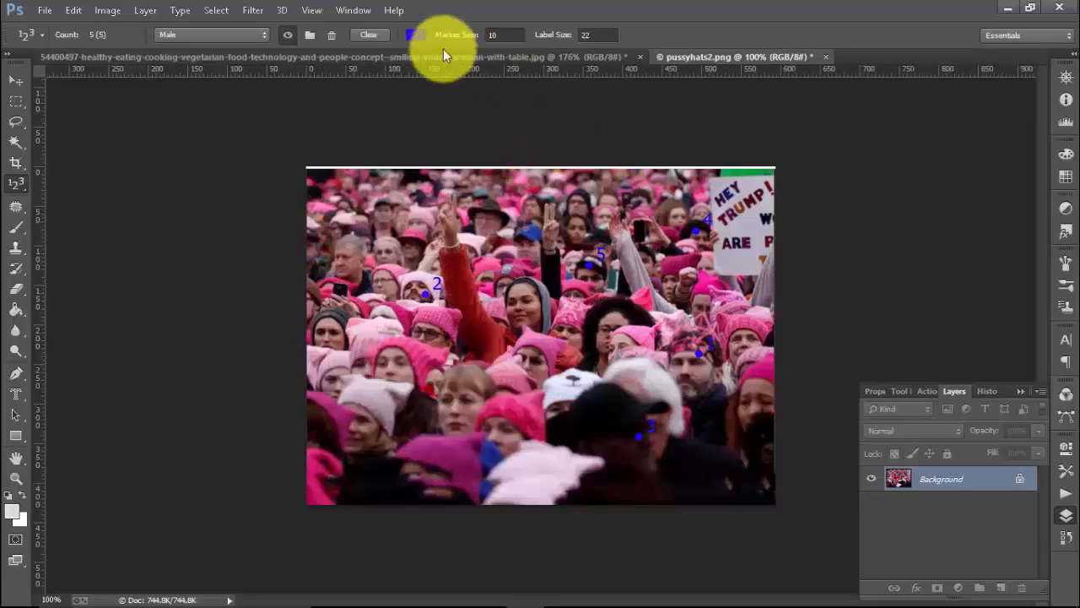
Step: Reduce the Male count group's marker size to 7 and label size to 18
{"action": "left_click", "coordinate": [477, 39]}
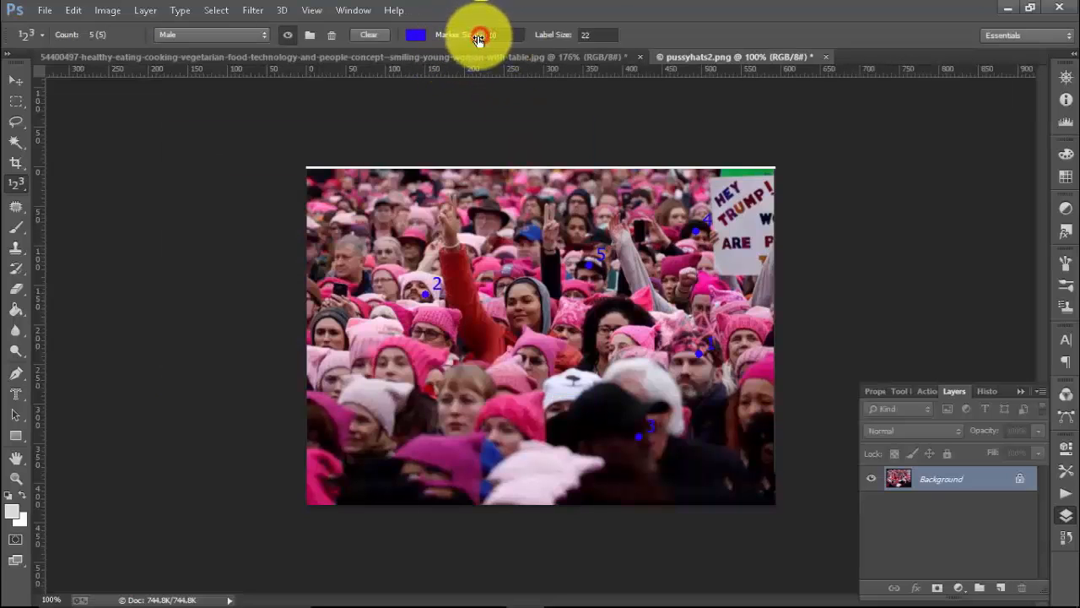
{"action": "left_click_drag", "start_coordinate": [478, 41], "coordinate": [469, 40]}
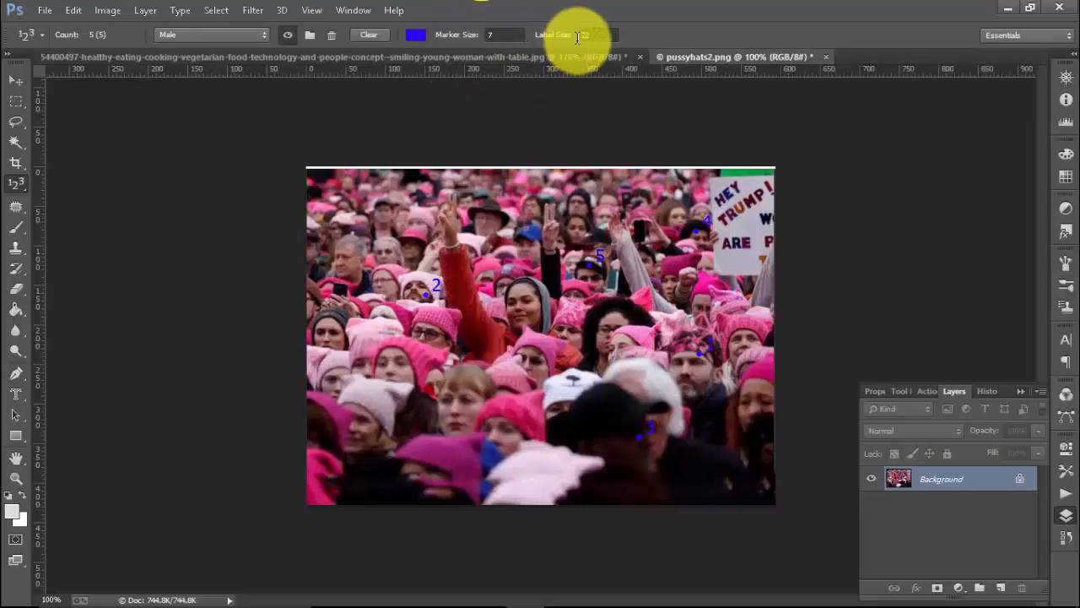
{"action": "left_click", "coordinate": [574, 40]}
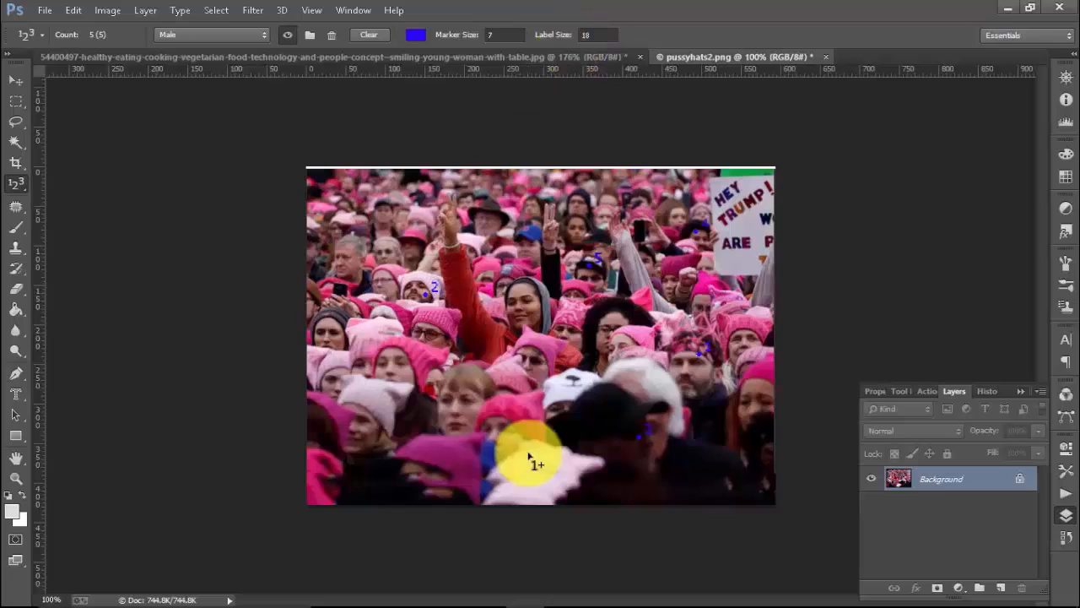
Step: Compare the two count groups by switching to female and back to Male
{"action": "left_click", "coordinate": [263, 35]}
{"action": "left_click", "coordinate": [224, 56]}
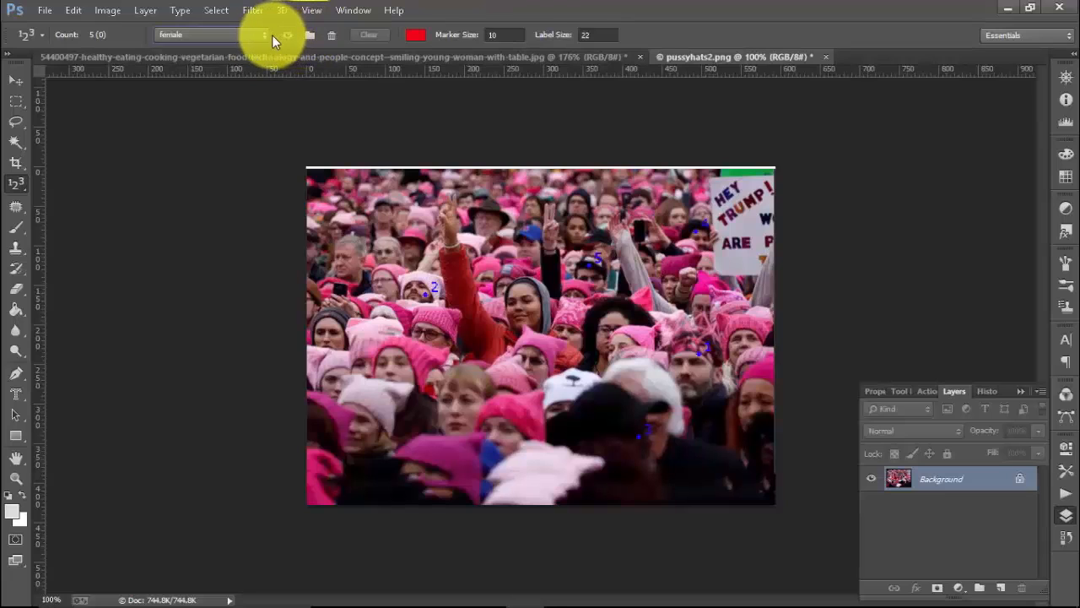
{"action": "left_click", "coordinate": [261, 35]}
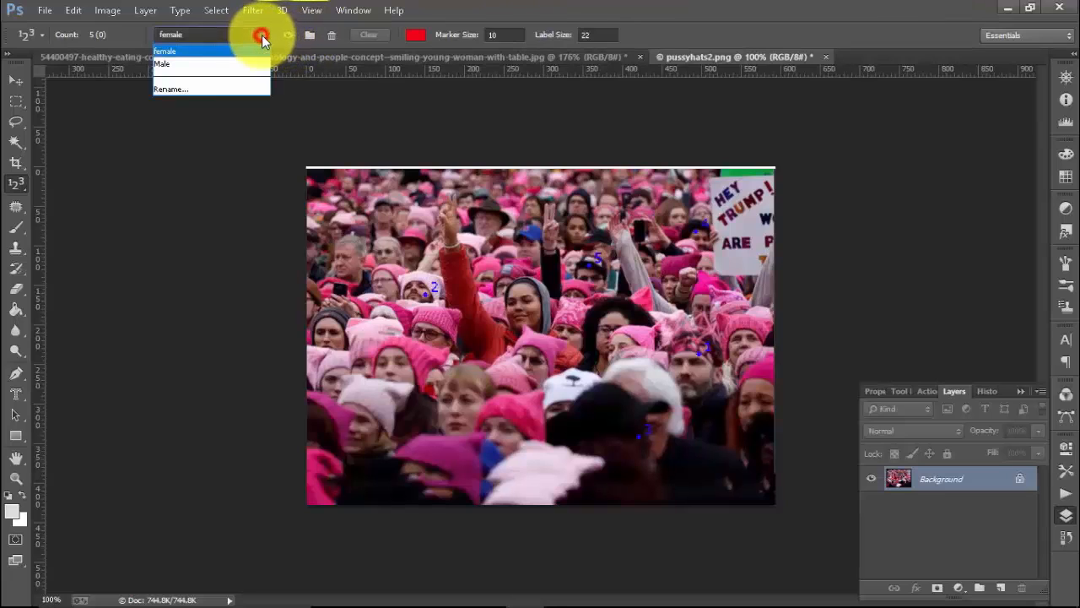
{"action": "left_click", "coordinate": [211, 63]}
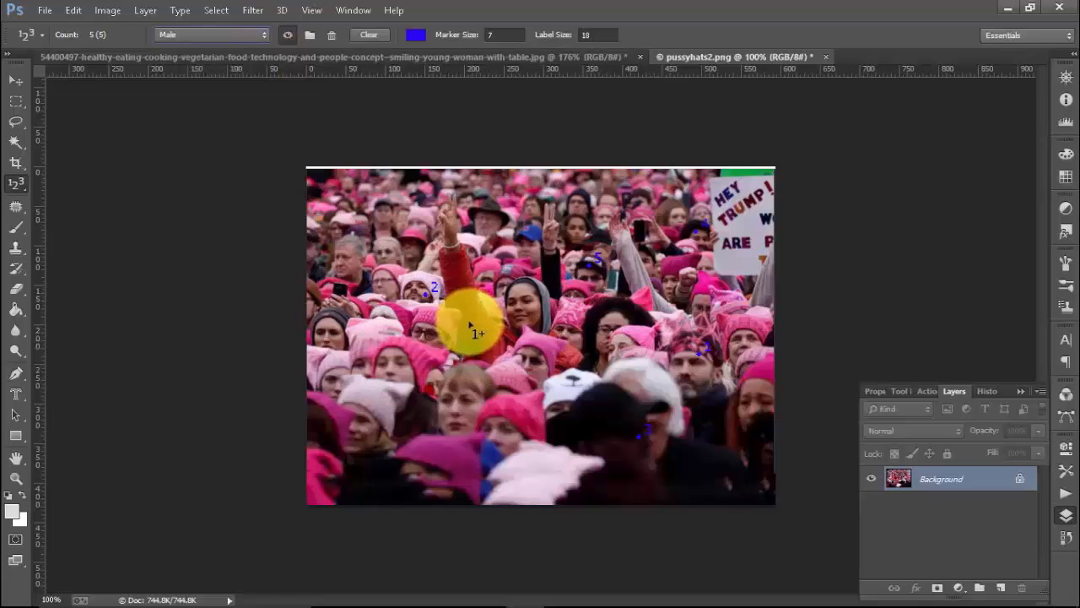